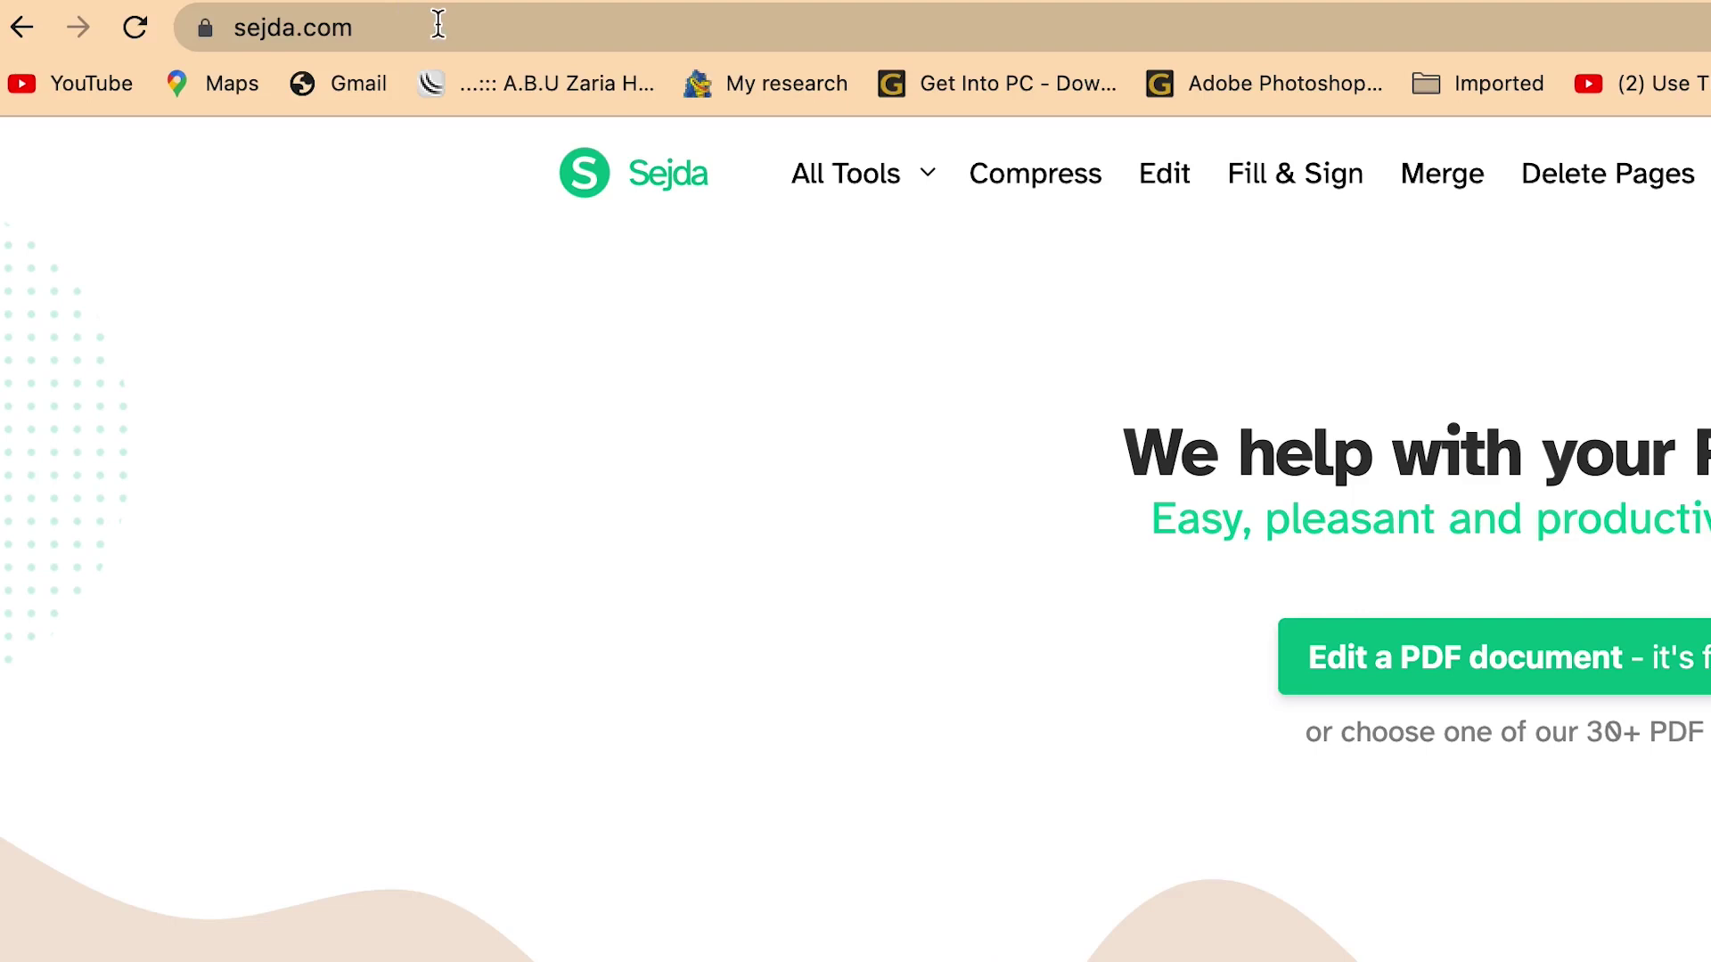
Step: Scroll through the Sejda PDF Editor web page to look over its options
{"action": "left_click", "coordinate": [241, 21]}
{"action": "left_click", "coordinate": [241, 20]}
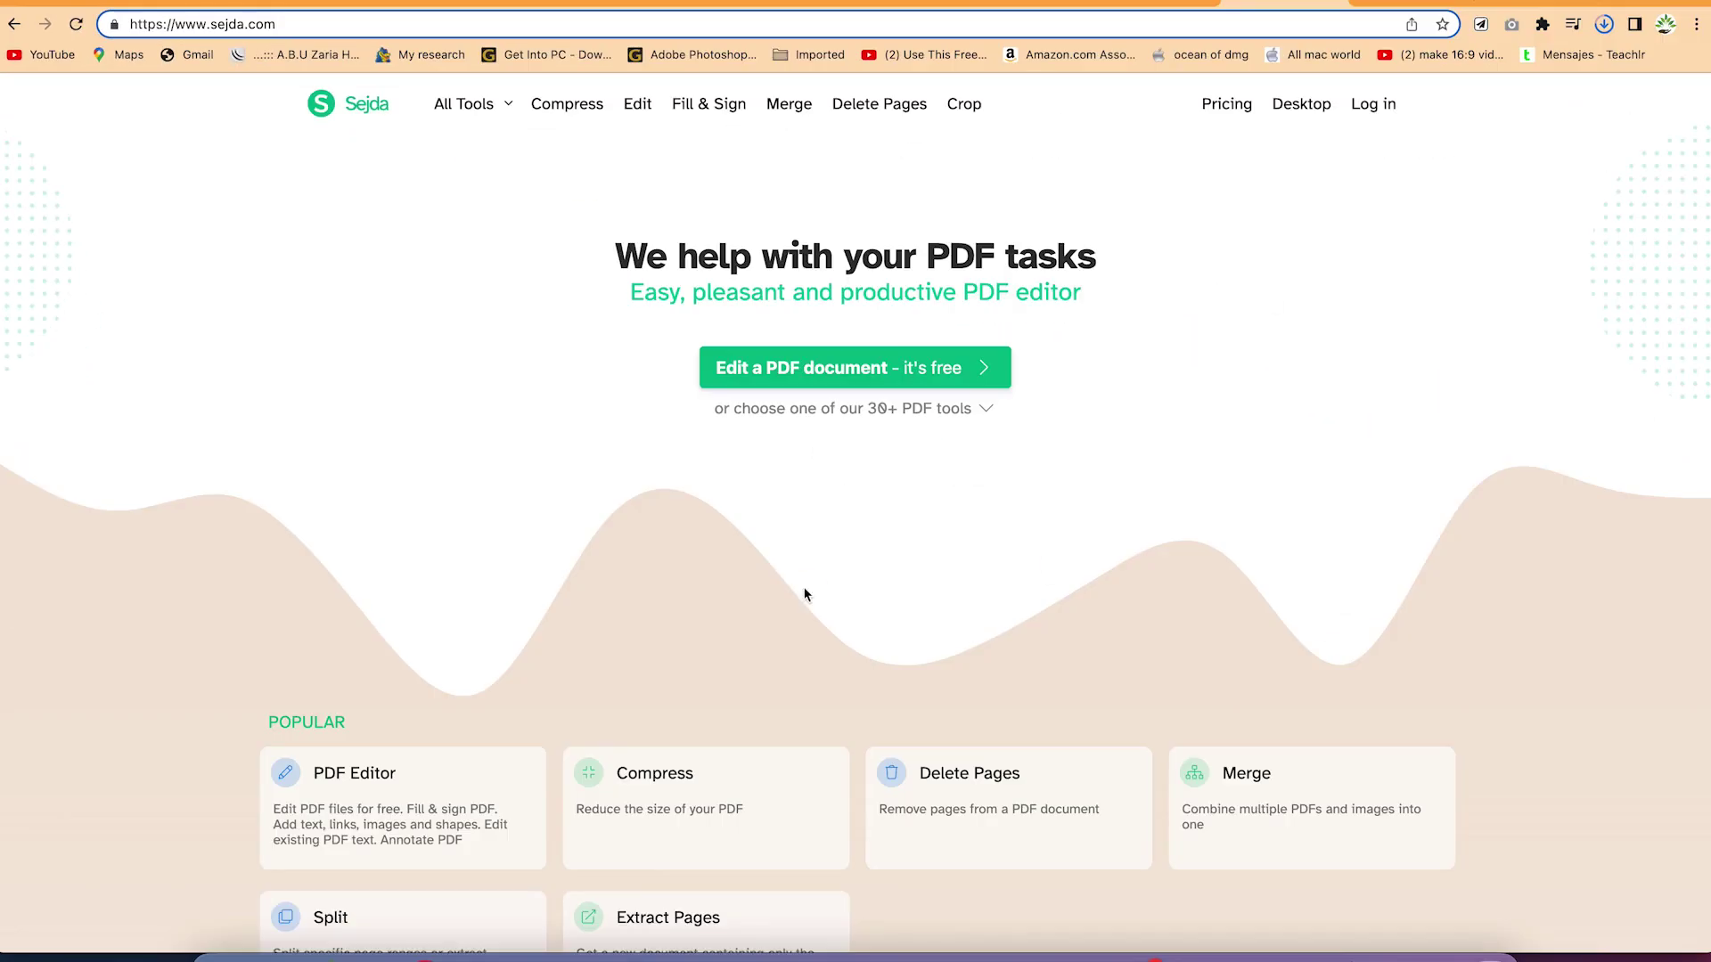
{"action": "scroll", "coordinate": [805, 594], "scroll_direction": "down", "scroll_amount": 4}
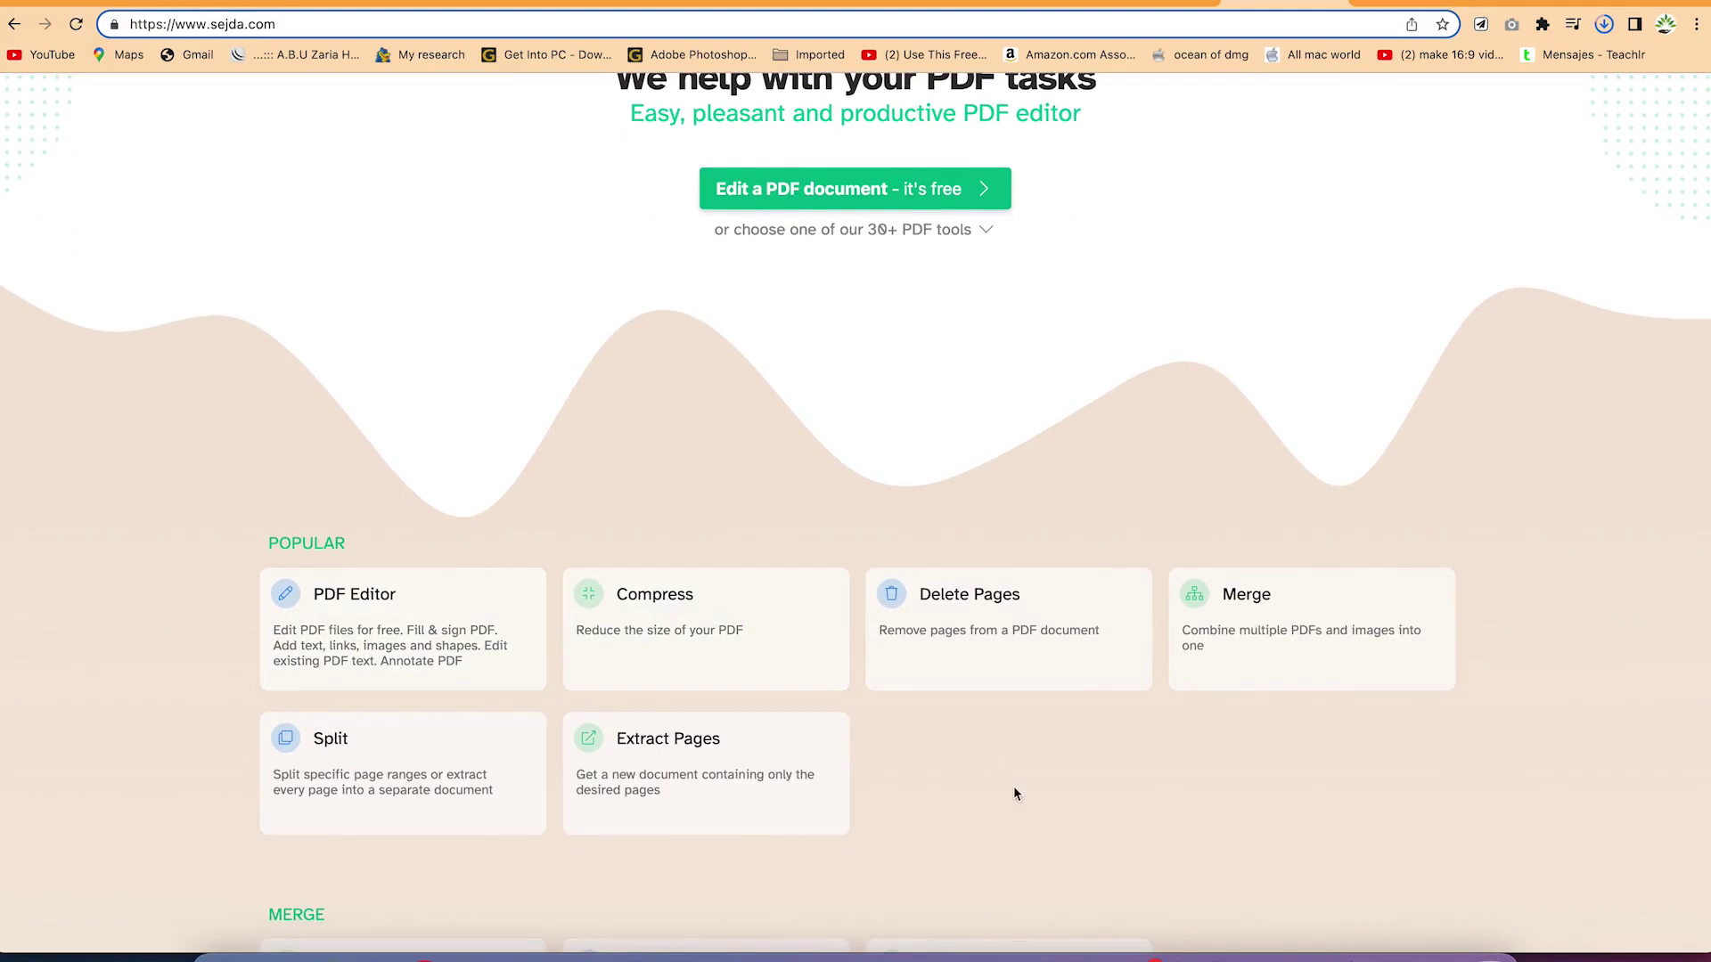
{"action": "scroll", "coordinate": [1013, 786], "scroll_direction": "down", "scroll_amount": 10}
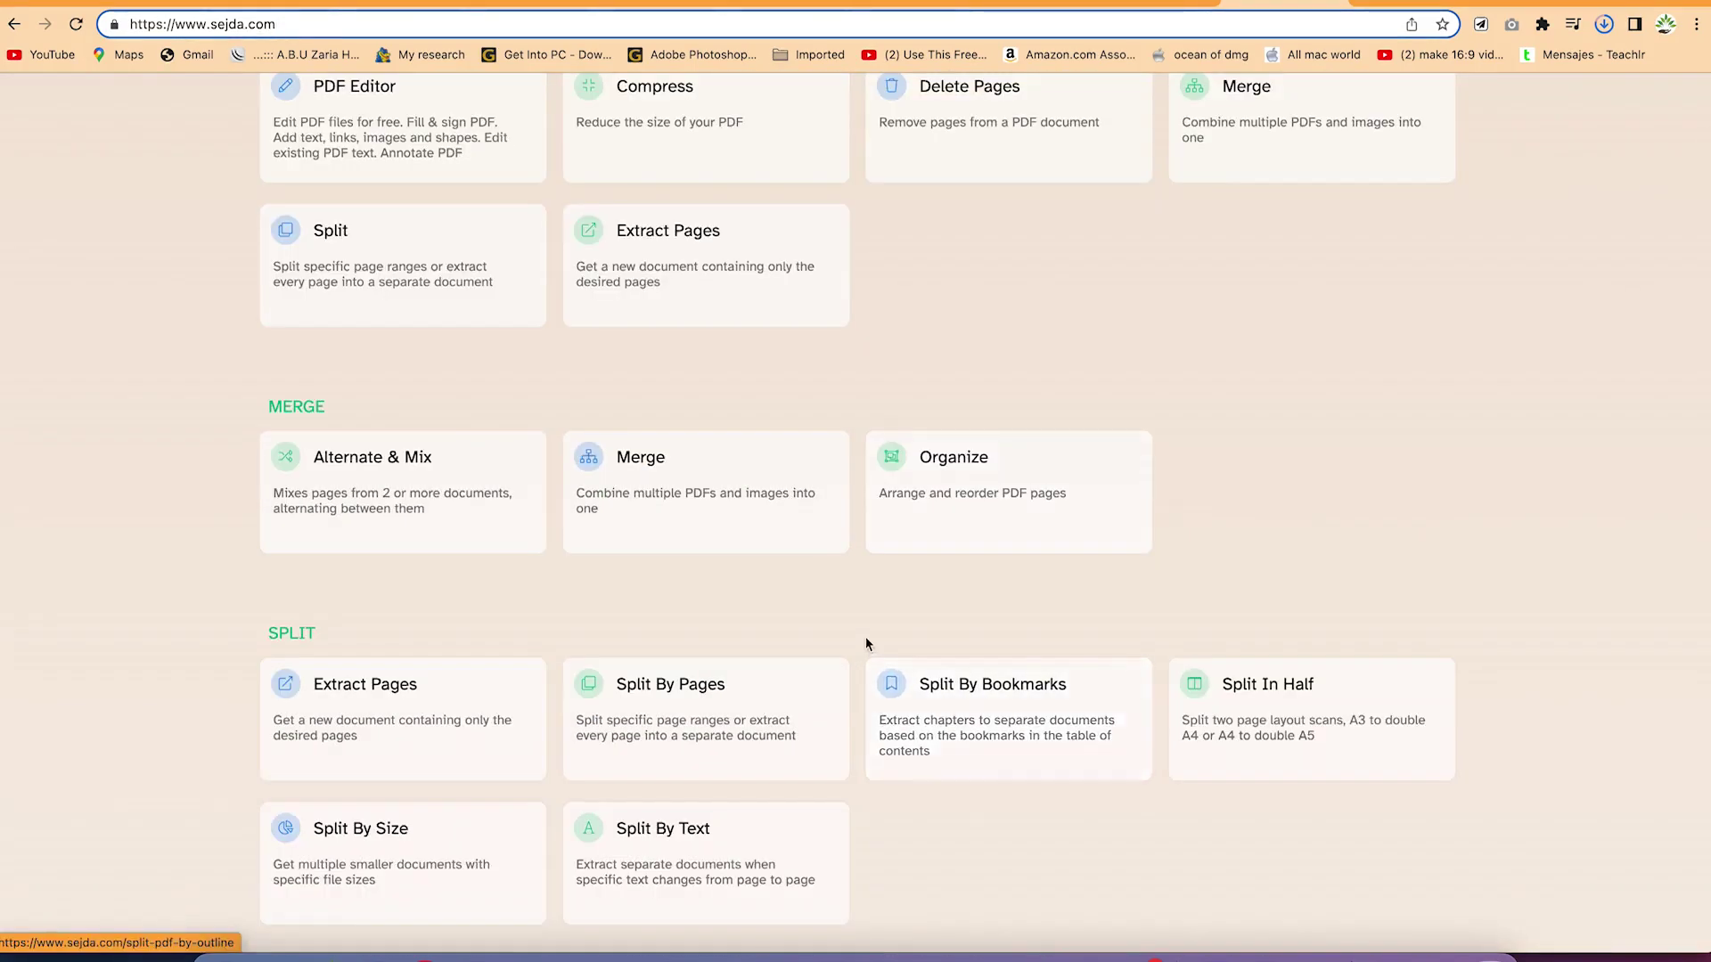
{"action": "scroll", "coordinate": [866, 642], "scroll_direction": "down", "scroll_amount": 5}
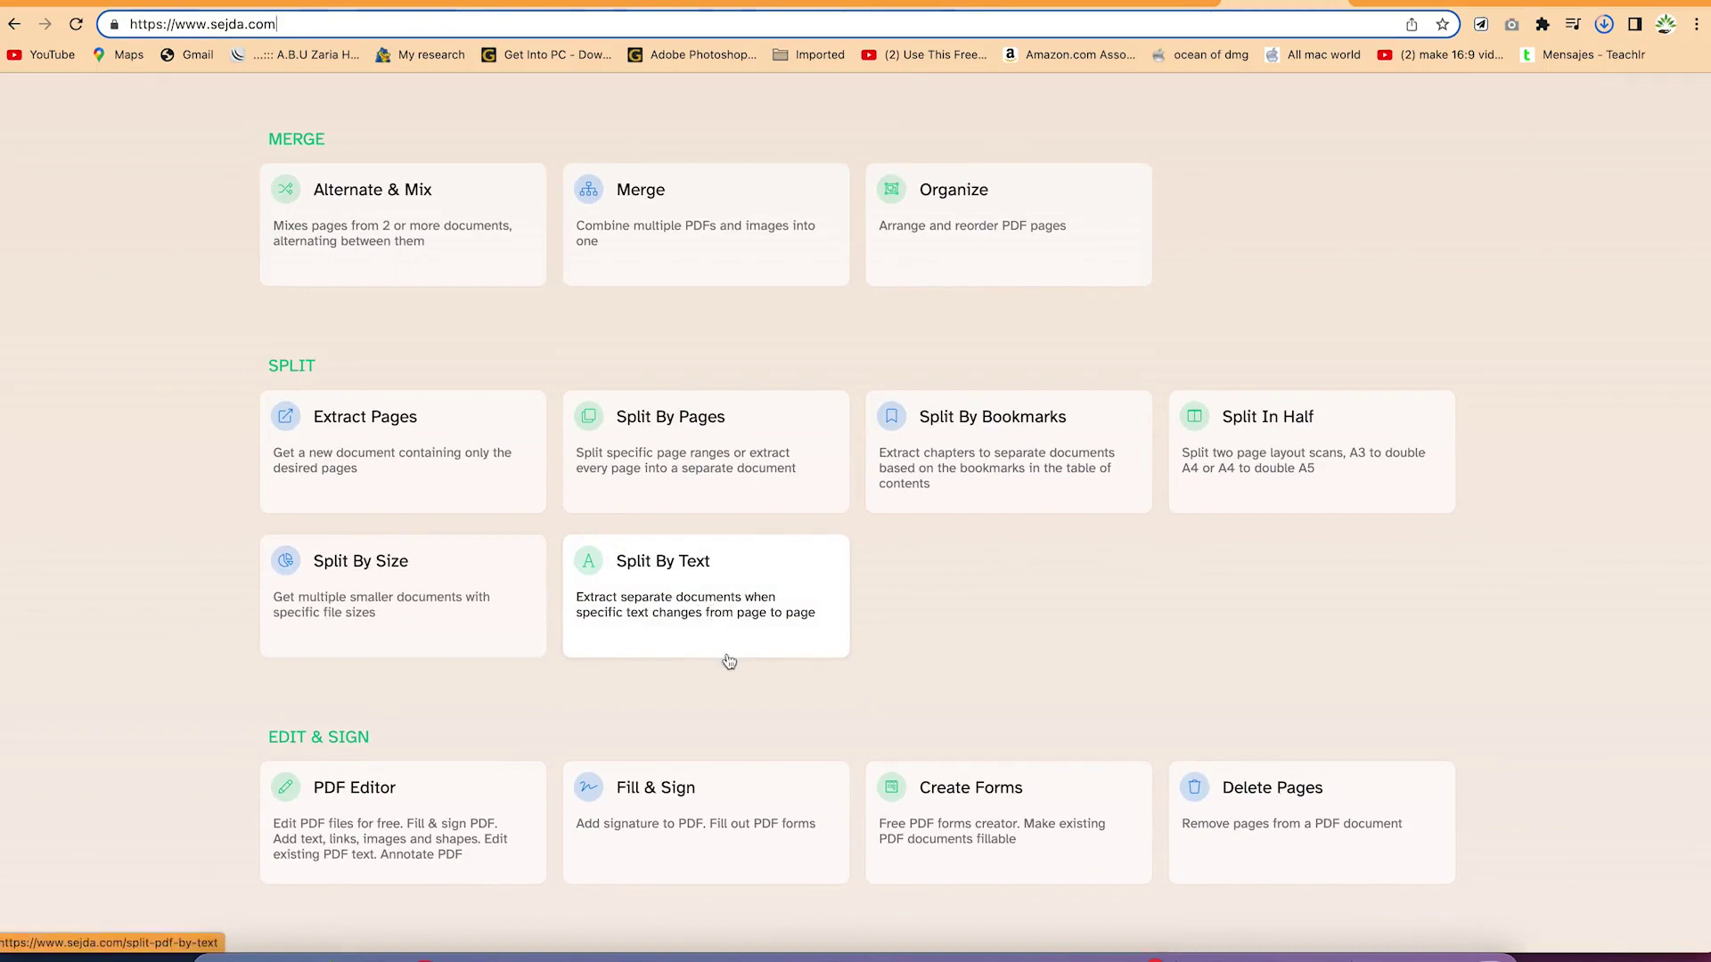
{"action": "scroll", "coordinate": [724, 638], "scroll_direction": "down", "scroll_amount": 7}
{"action": "scroll", "coordinate": [688, 537], "scroll_direction": "down", "scroll_amount": 6}
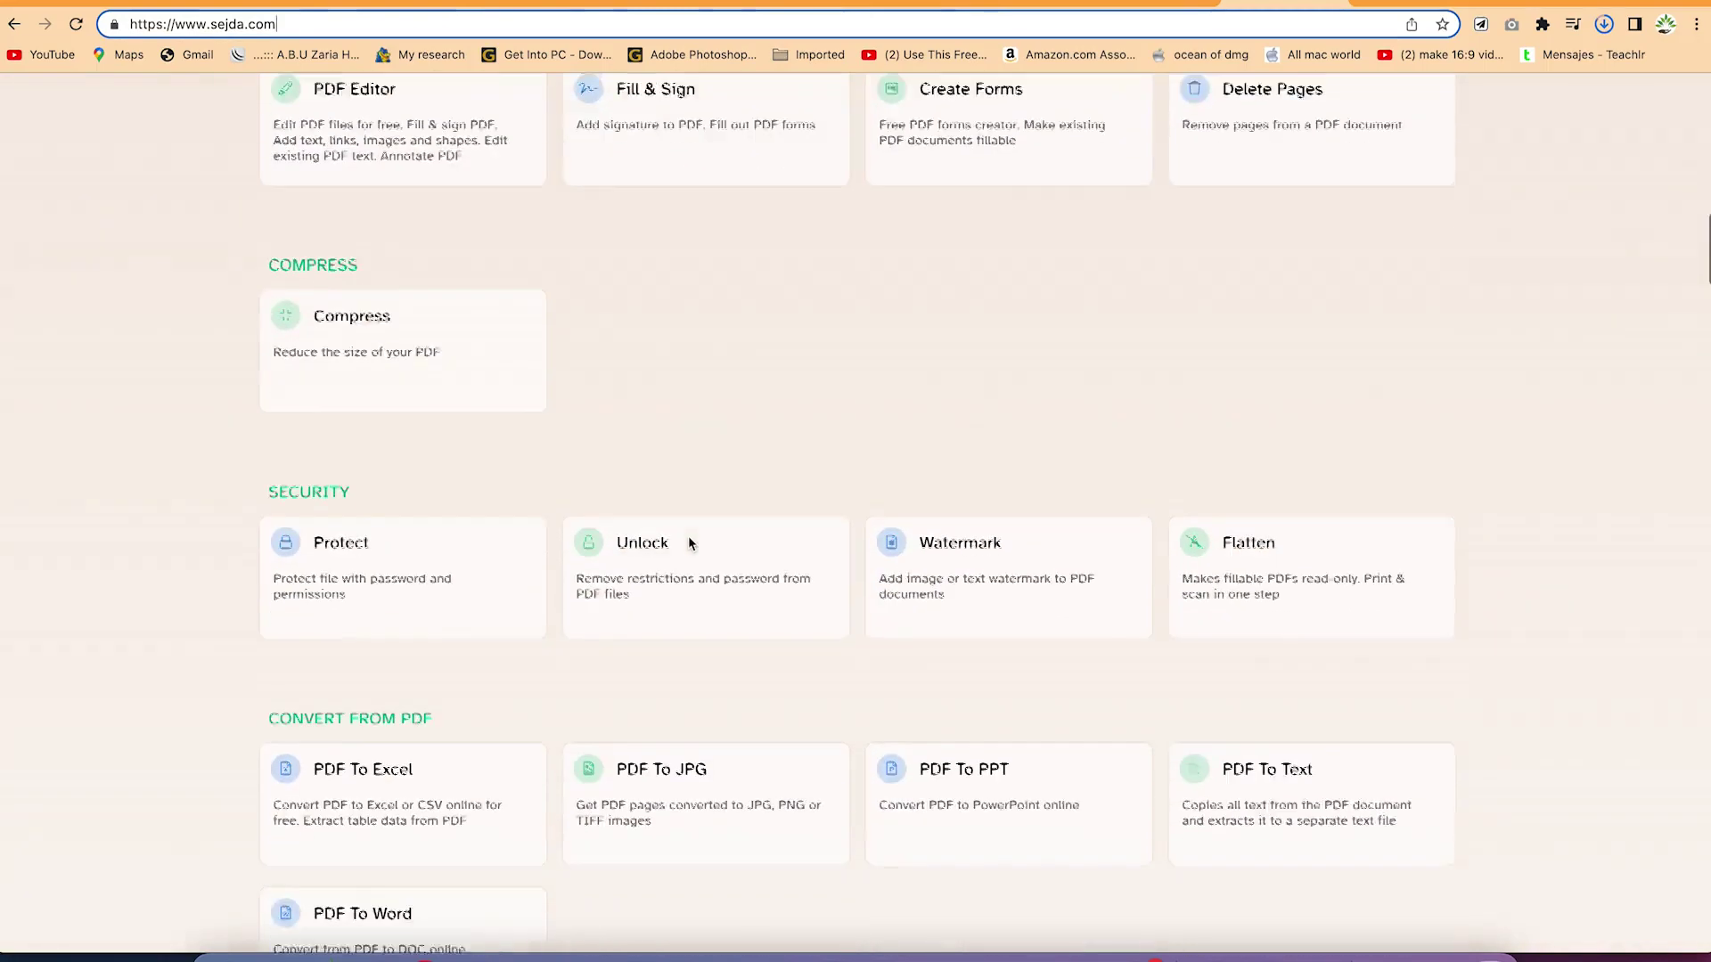
{"action": "scroll", "coordinate": [688, 540], "scroll_direction": "down", "scroll_amount": 8}
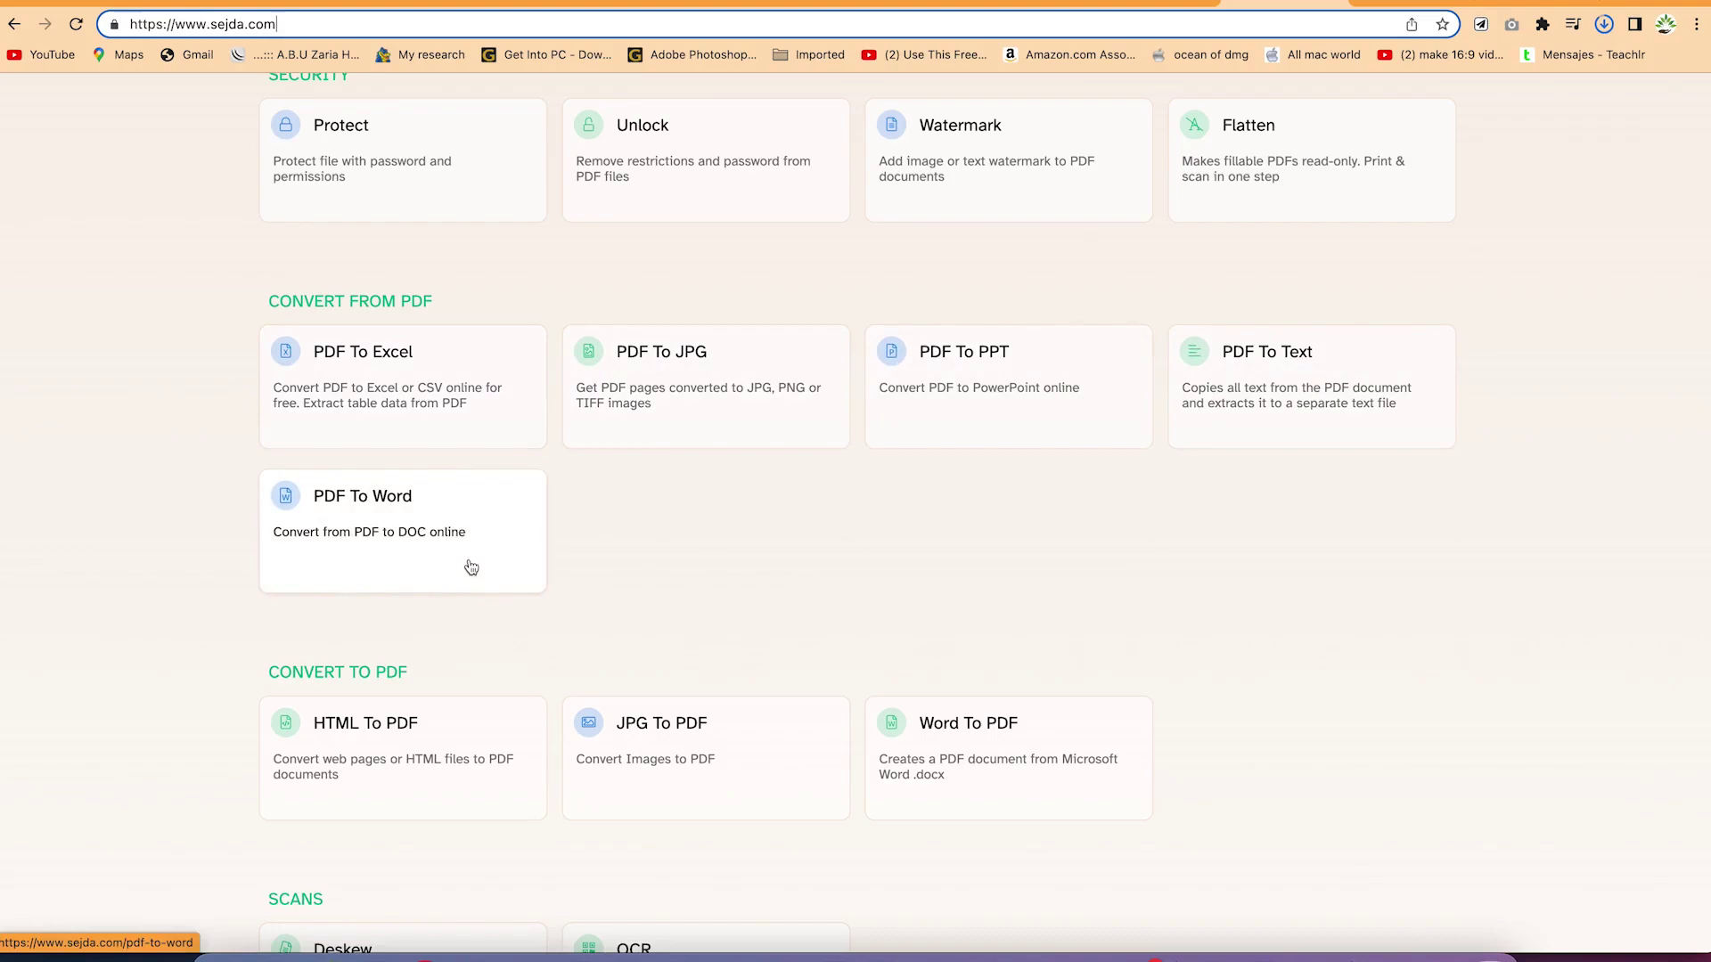
{"action": "scroll", "coordinate": [471, 567], "scroll_direction": "down", "scroll_amount": 4}
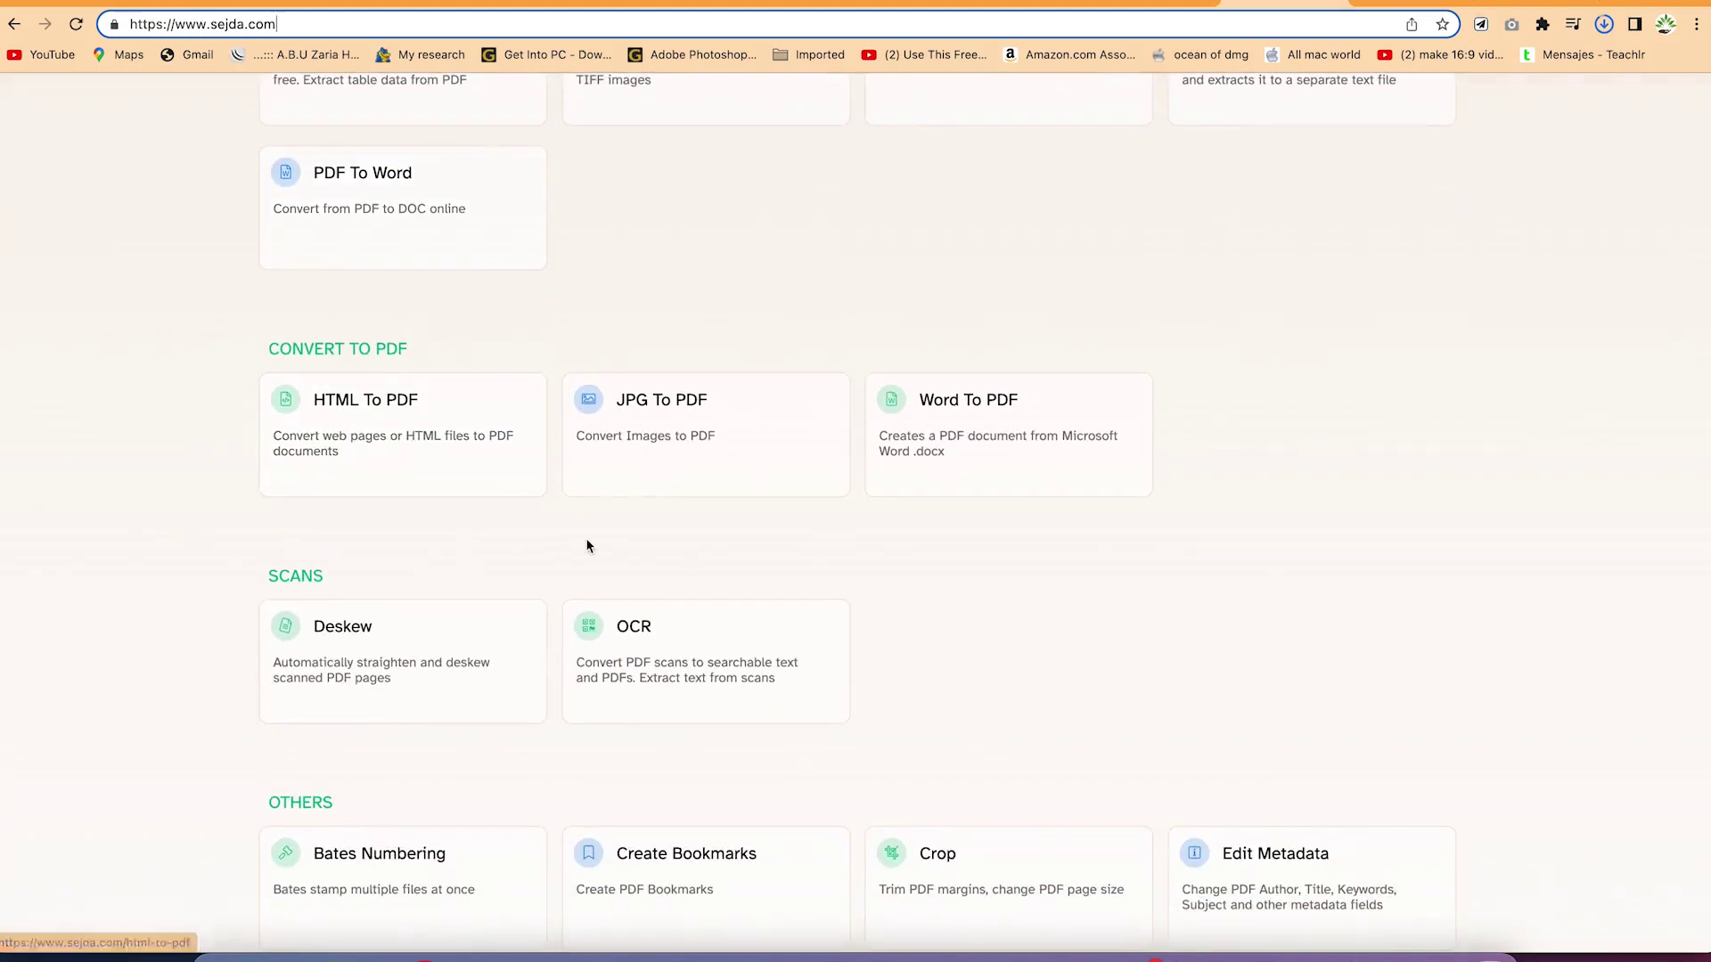
{"action": "scroll", "coordinate": [587, 545], "scroll_direction": "down", "scroll_amount": 3}
{"action": "scroll", "coordinate": [587, 545], "scroll_direction": "up", "scroll_amount": 20}
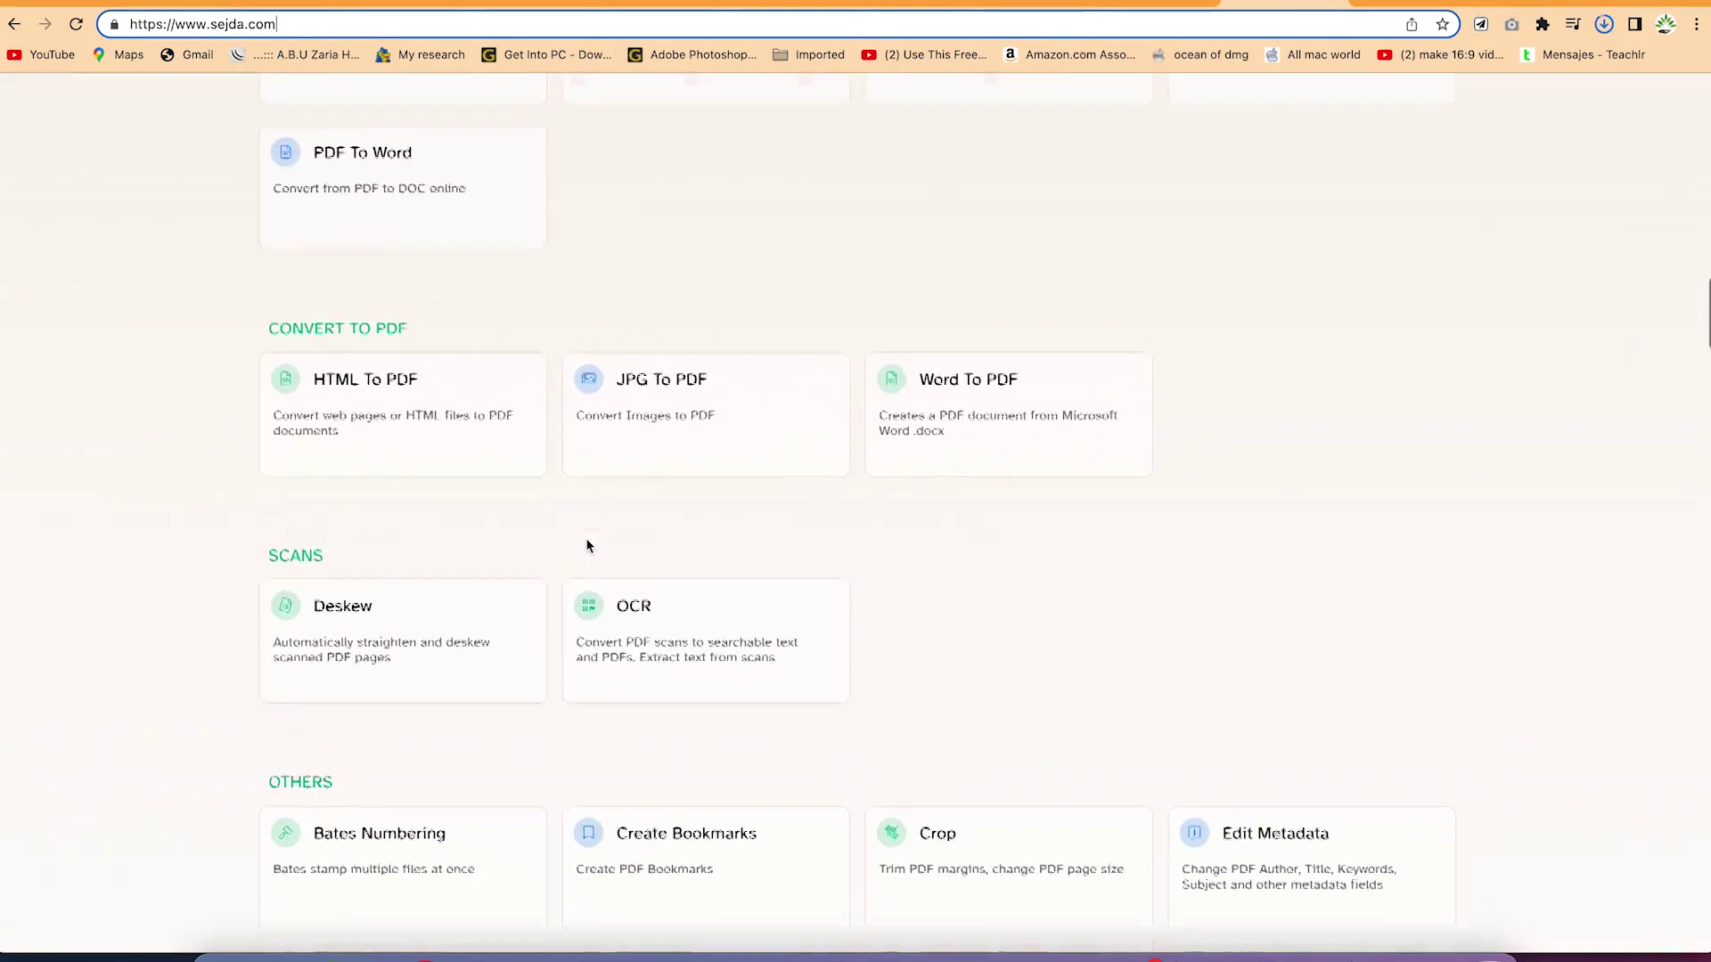
{"action": "scroll", "coordinate": [589, 545], "scroll_direction": "up", "scroll_amount": 3}
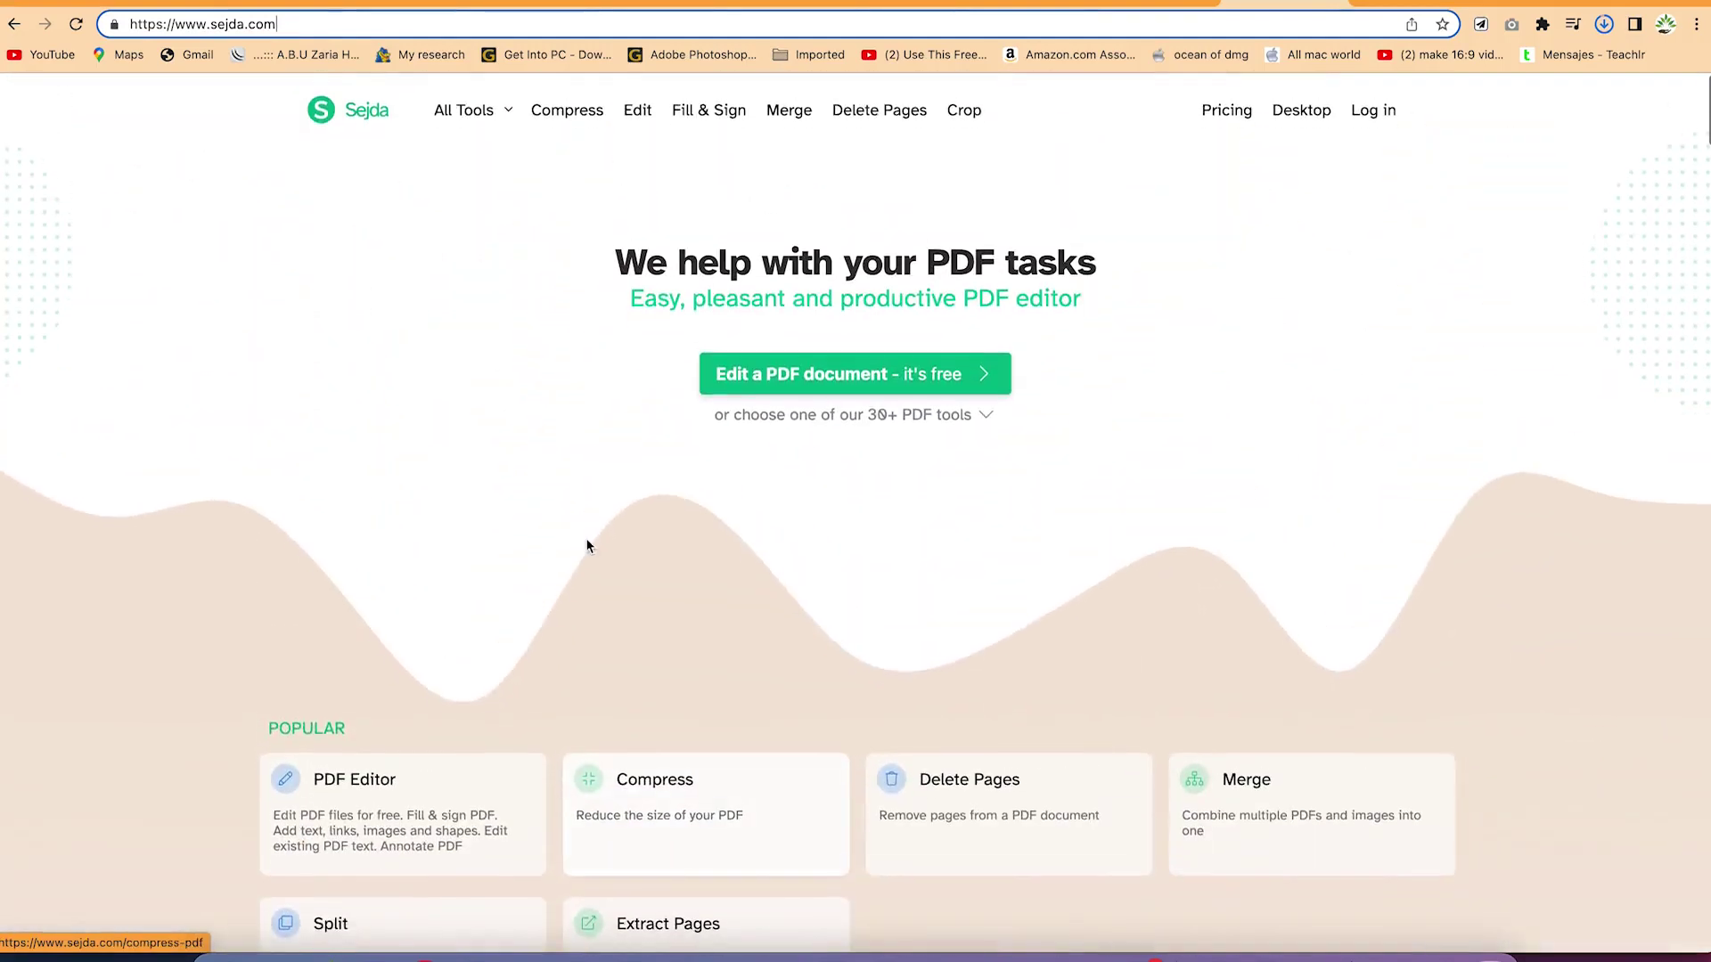
Step: Start the online PDF editor and bring up the computer file picker for uploading
{"action": "left_click", "coordinate": [809, 383]}
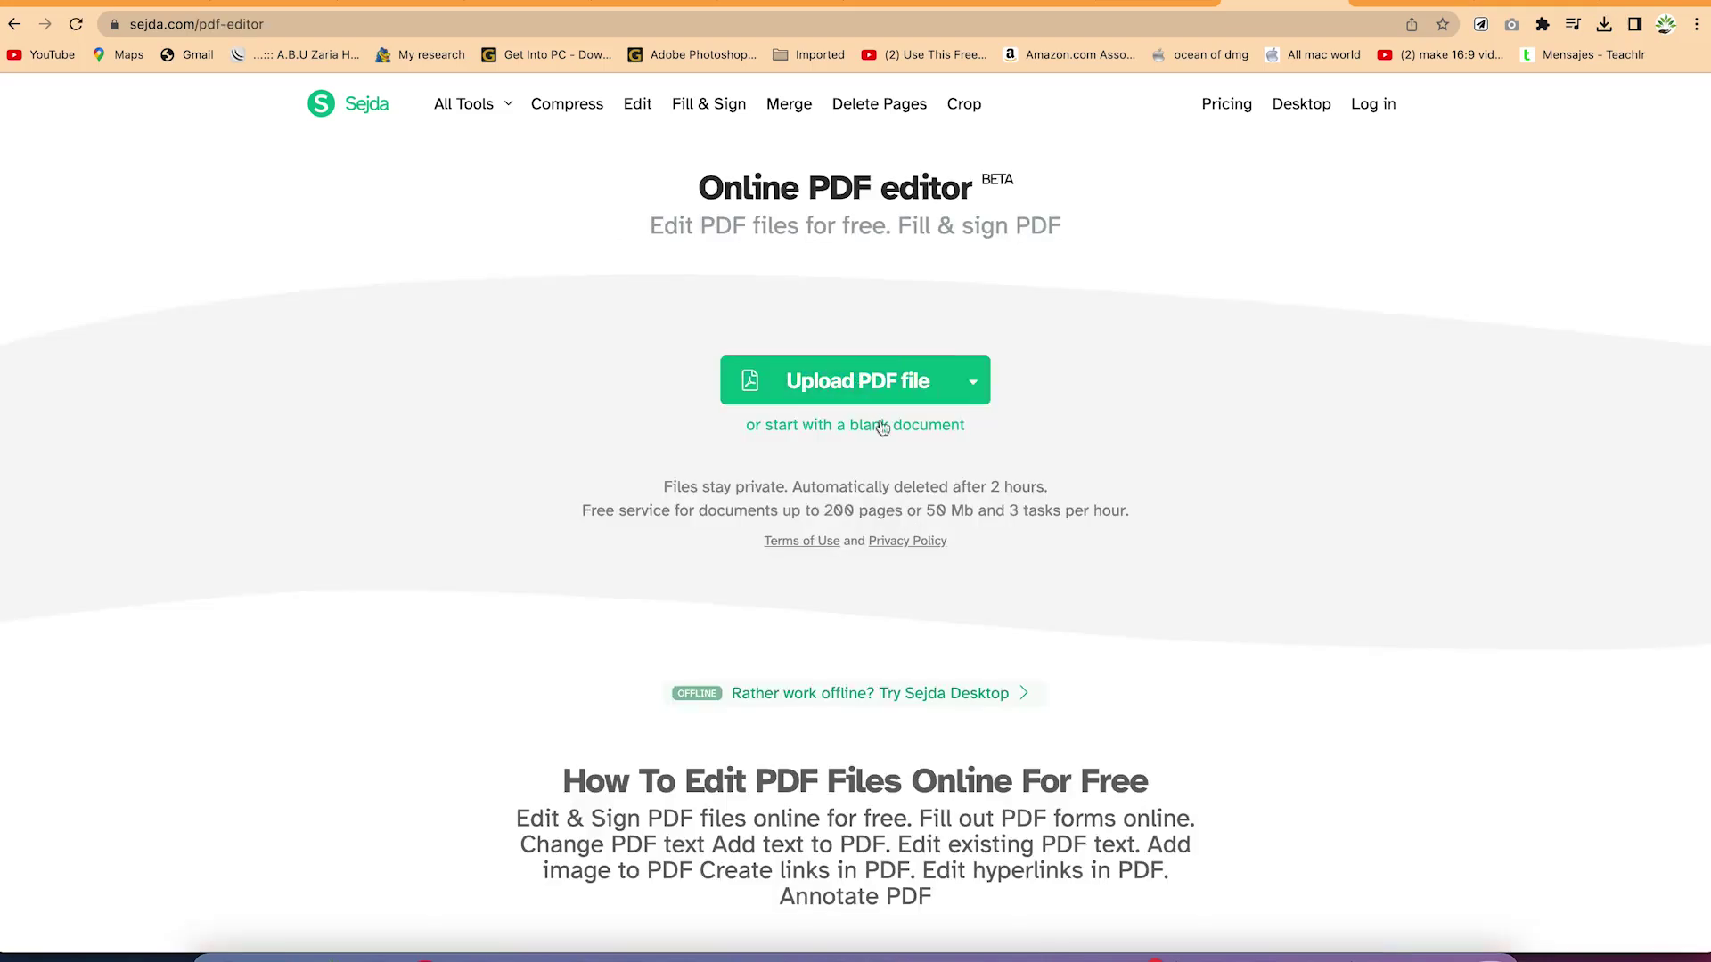
{"action": "left_click", "coordinate": [980, 392]}
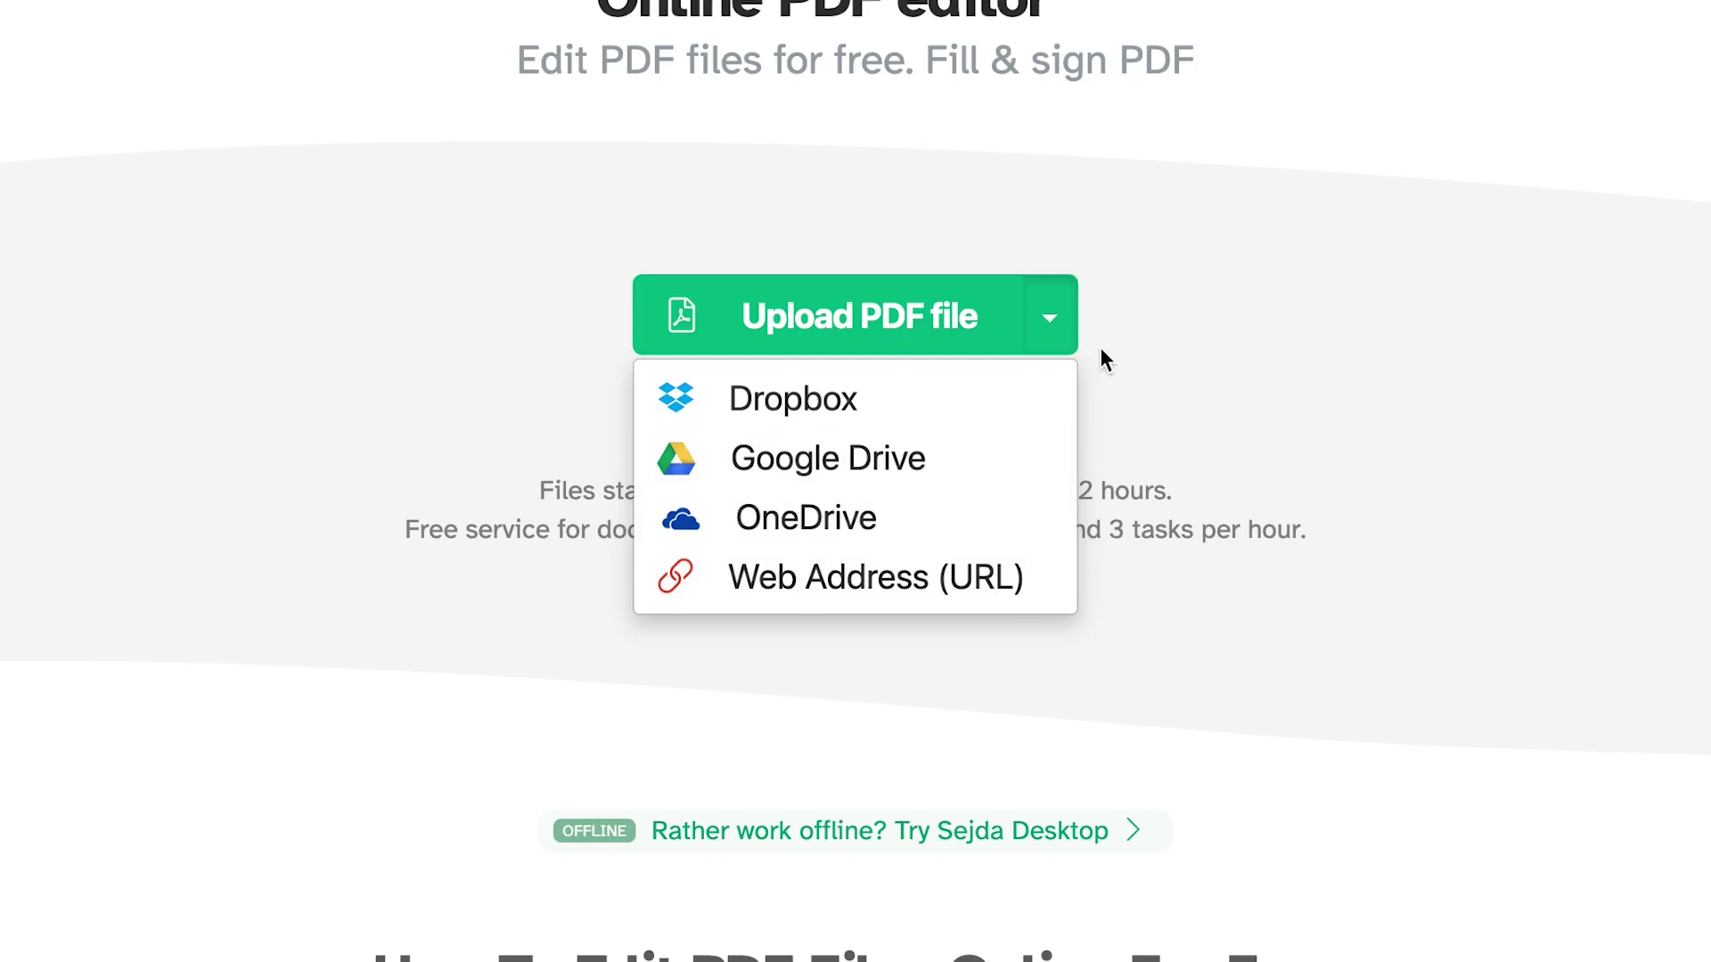
{"action": "left_click", "coordinate": [1181, 349]}
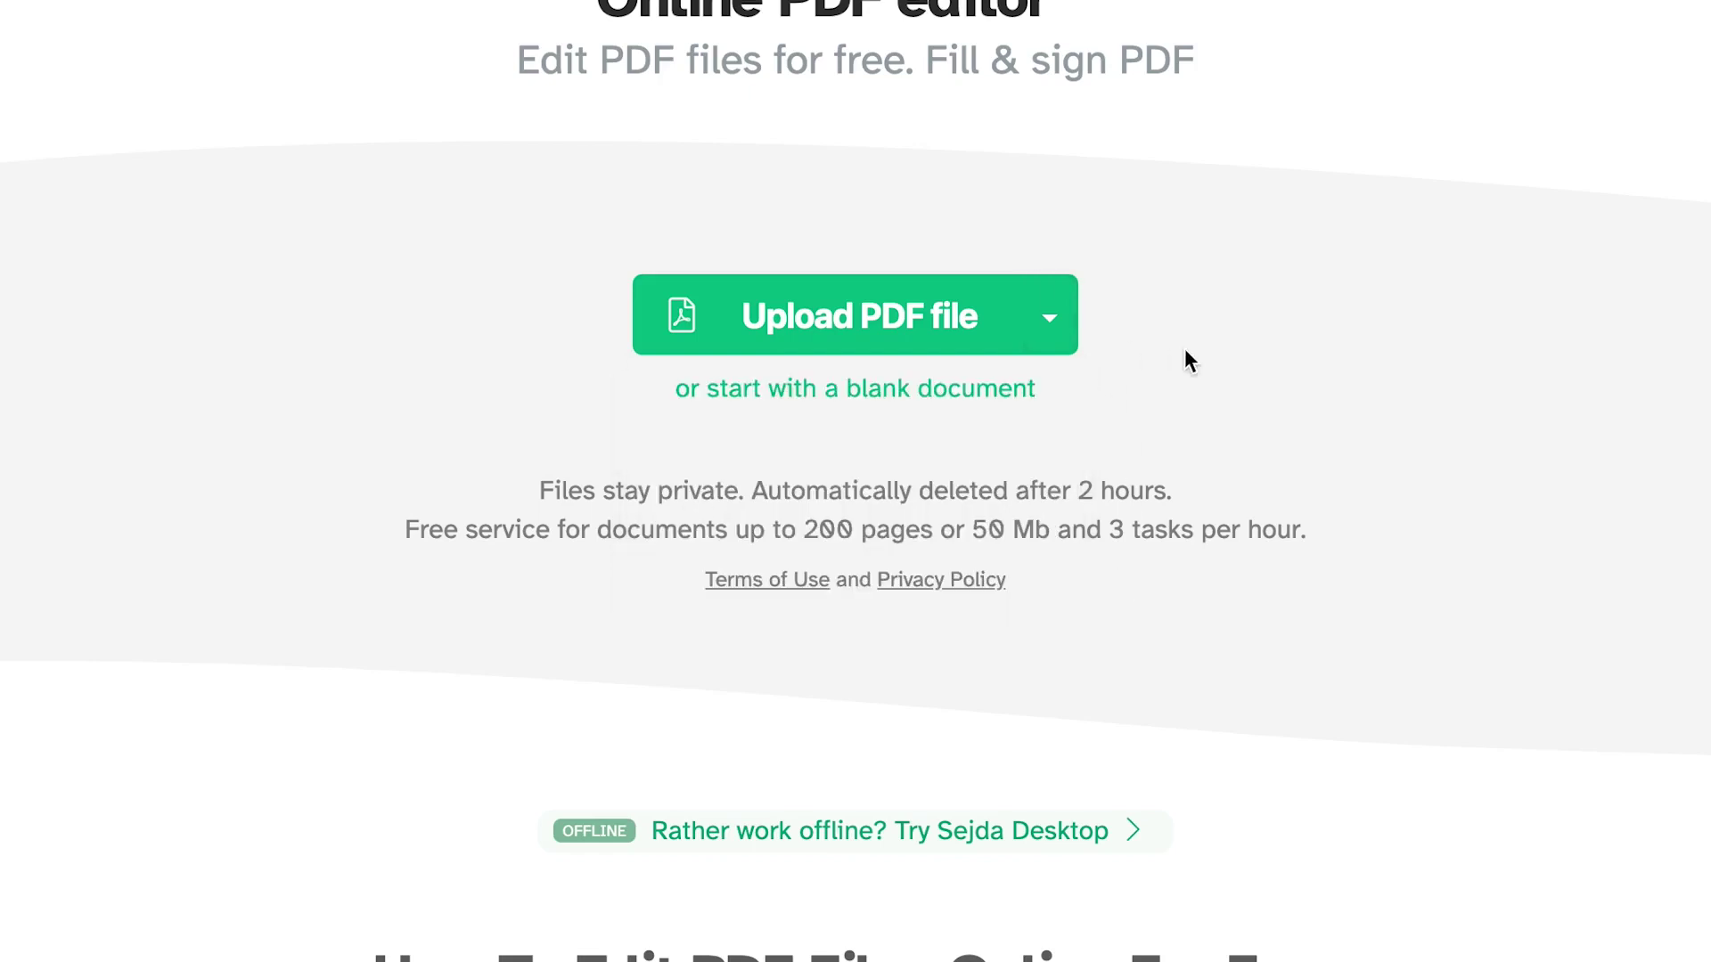
{"action": "left_click", "coordinate": [885, 345]}
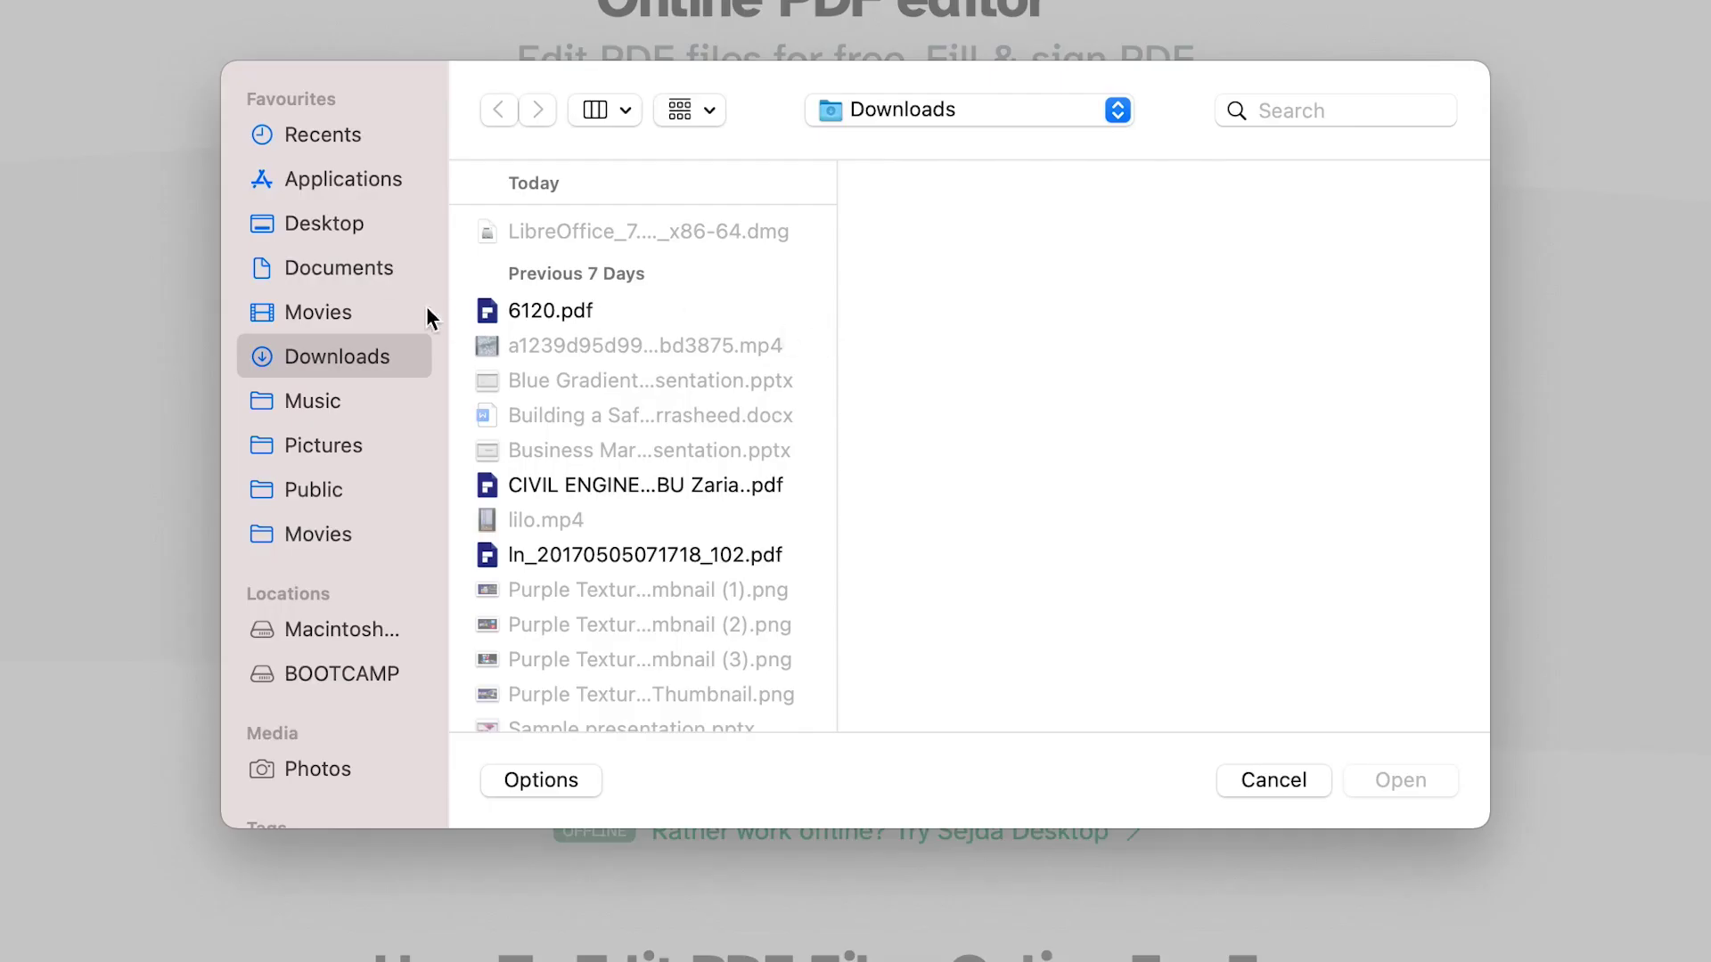
Step: Open CVEN 754_ Dams.pdf from Desktop > Top 5 PDF Editors
{"action": "left_click", "coordinate": [341, 229]}
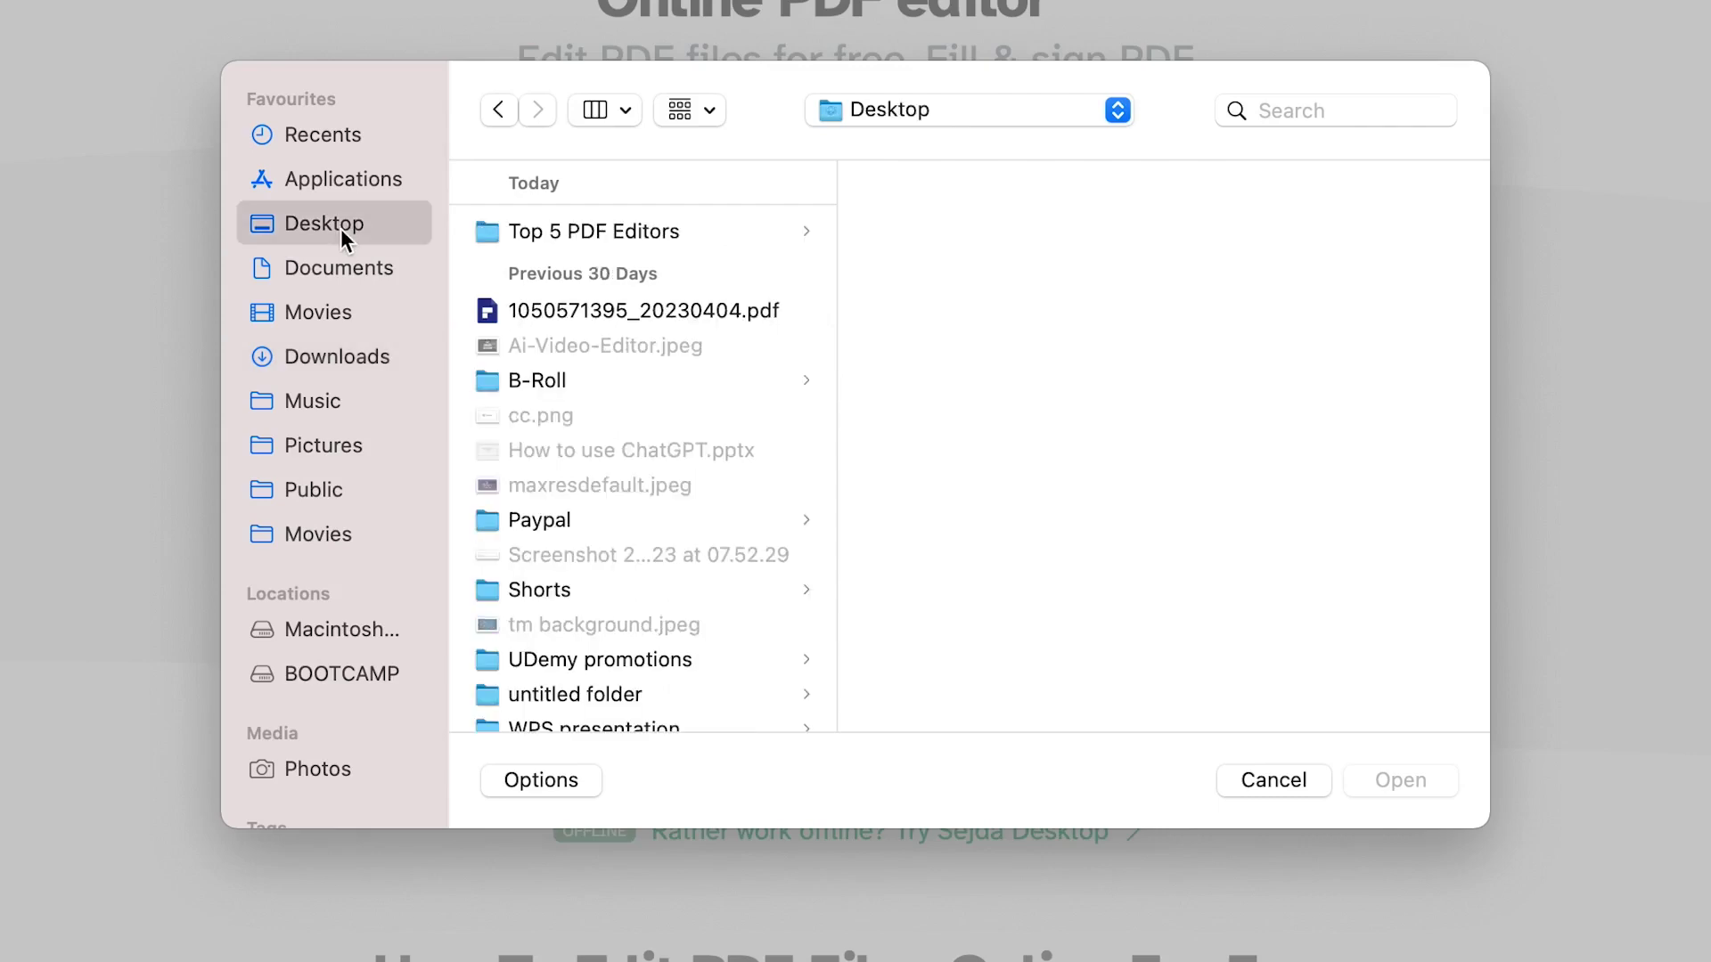
{"action": "left_click", "coordinate": [625, 231]}
{"action": "left_click", "coordinate": [926, 233]}
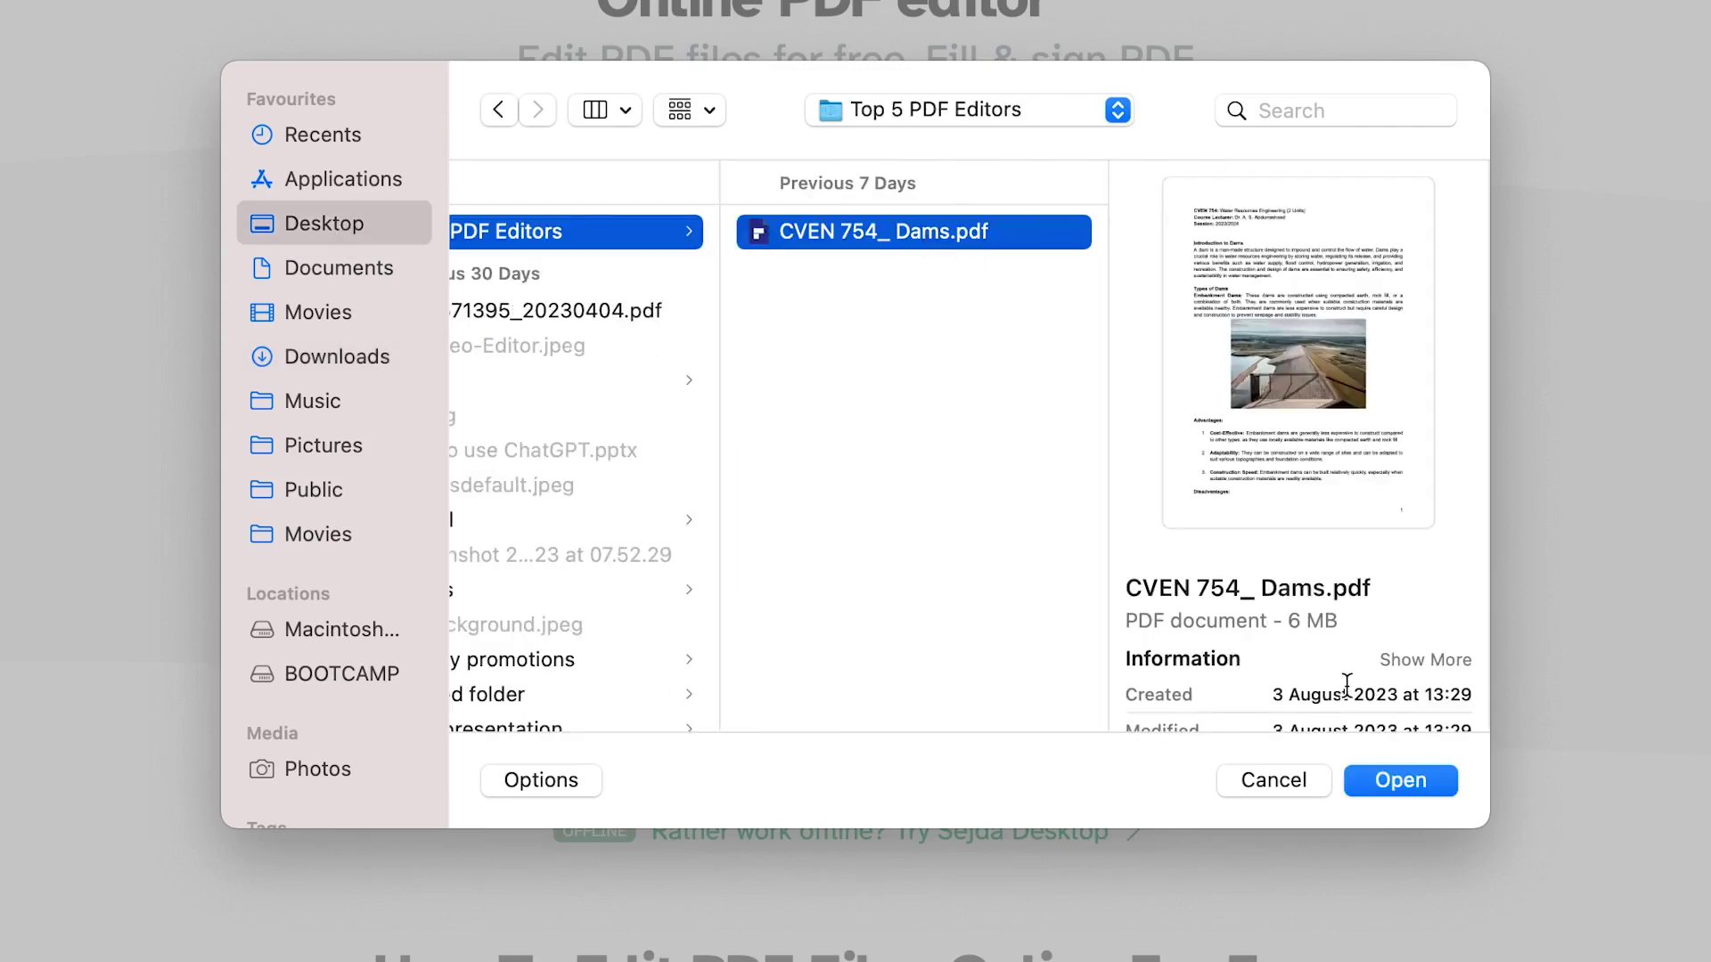
{"action": "left_click", "coordinate": [1409, 782]}
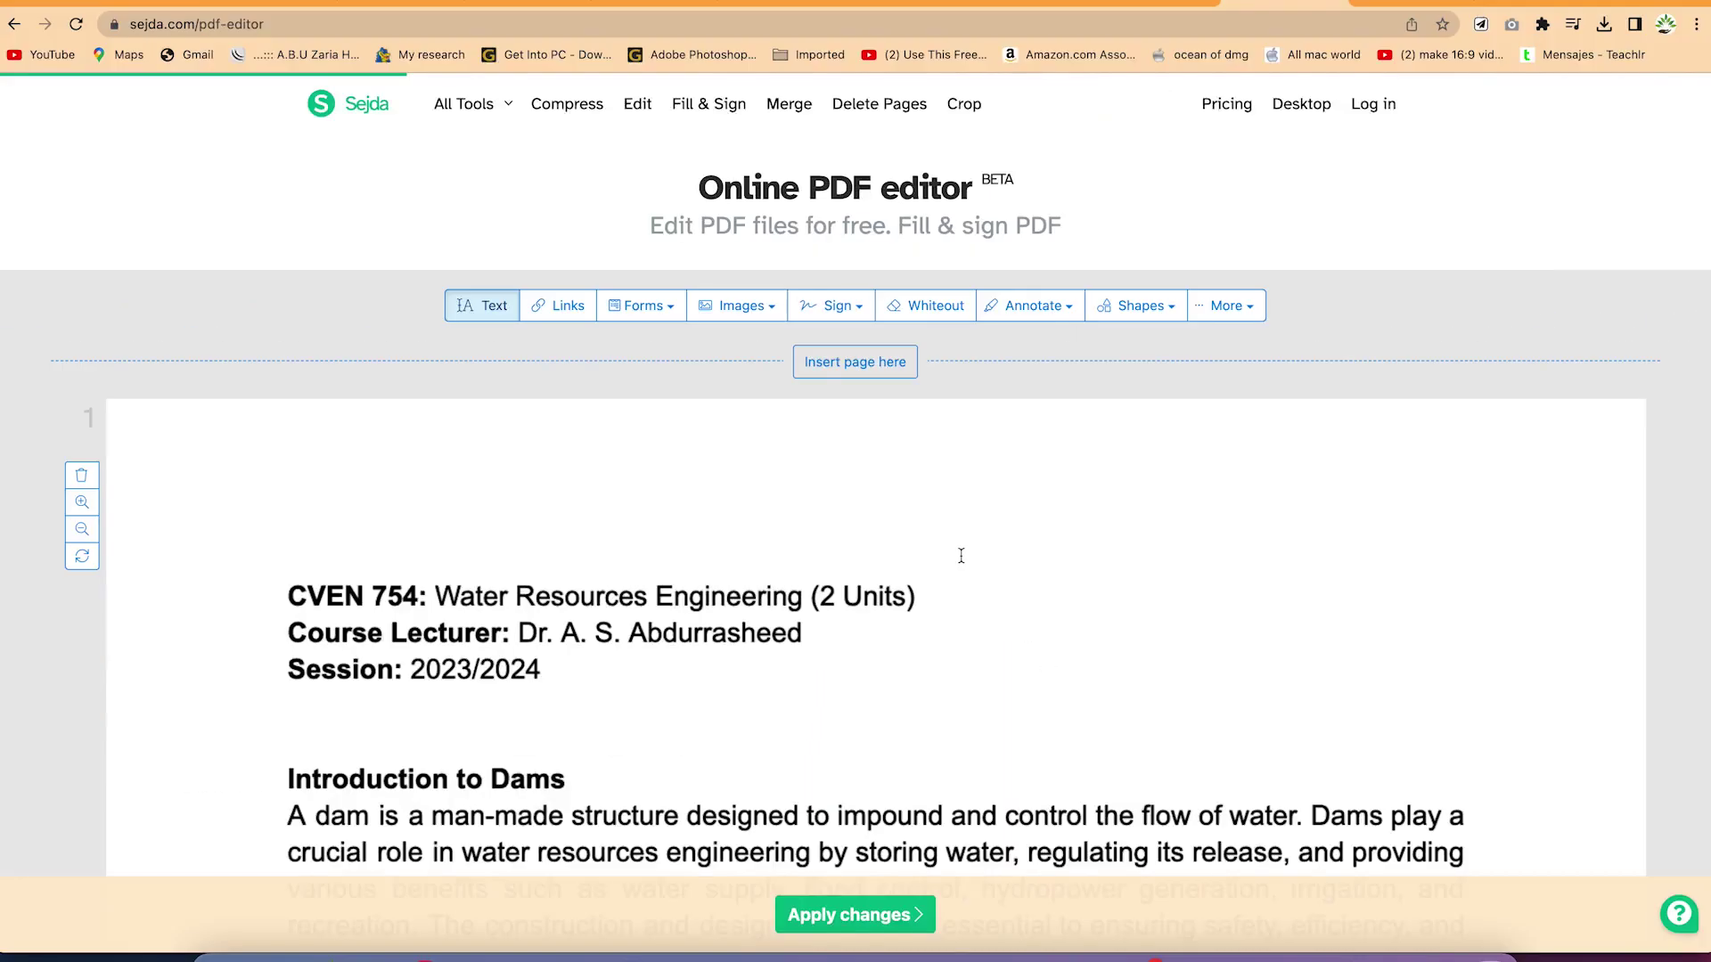
Step: Insert 'Introduction' before 'Water' in the course title line
{"action": "scroll", "coordinate": [961, 555], "scroll_direction": "down", "scroll_amount": 6}
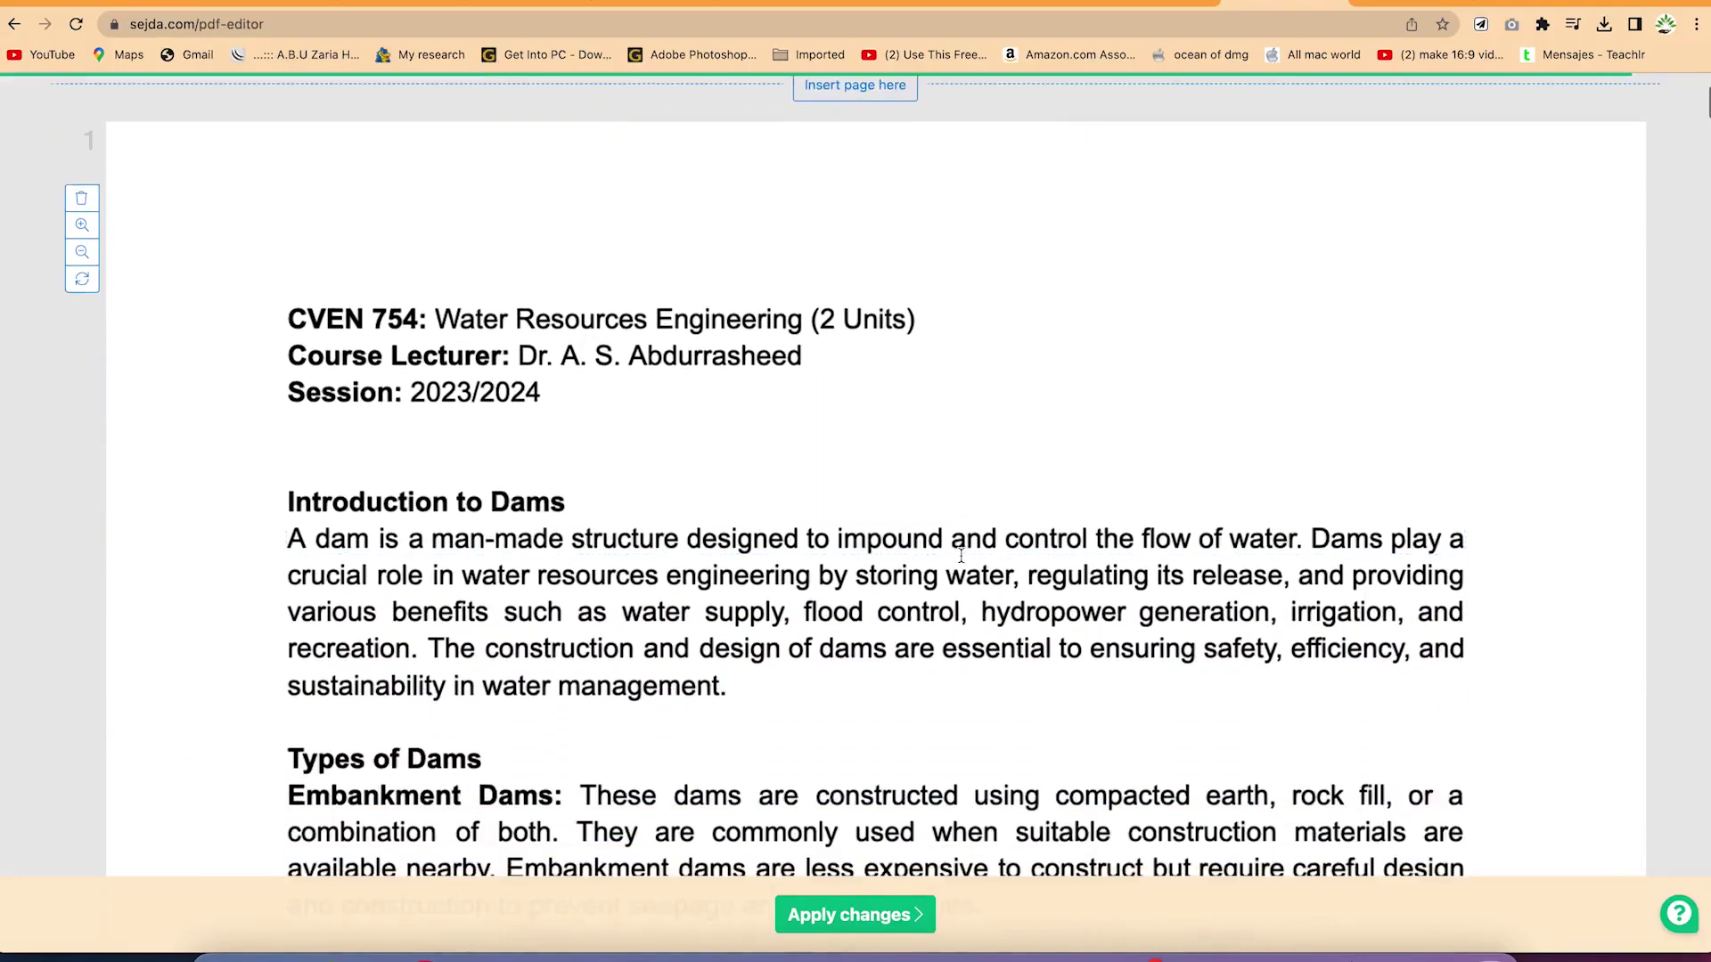
{"action": "scroll", "coordinate": [962, 556], "scroll_direction": "down", "scroll_amount": 3}
{"action": "scroll", "coordinate": [958, 554], "scroll_direction": "up", "scroll_amount": 9}
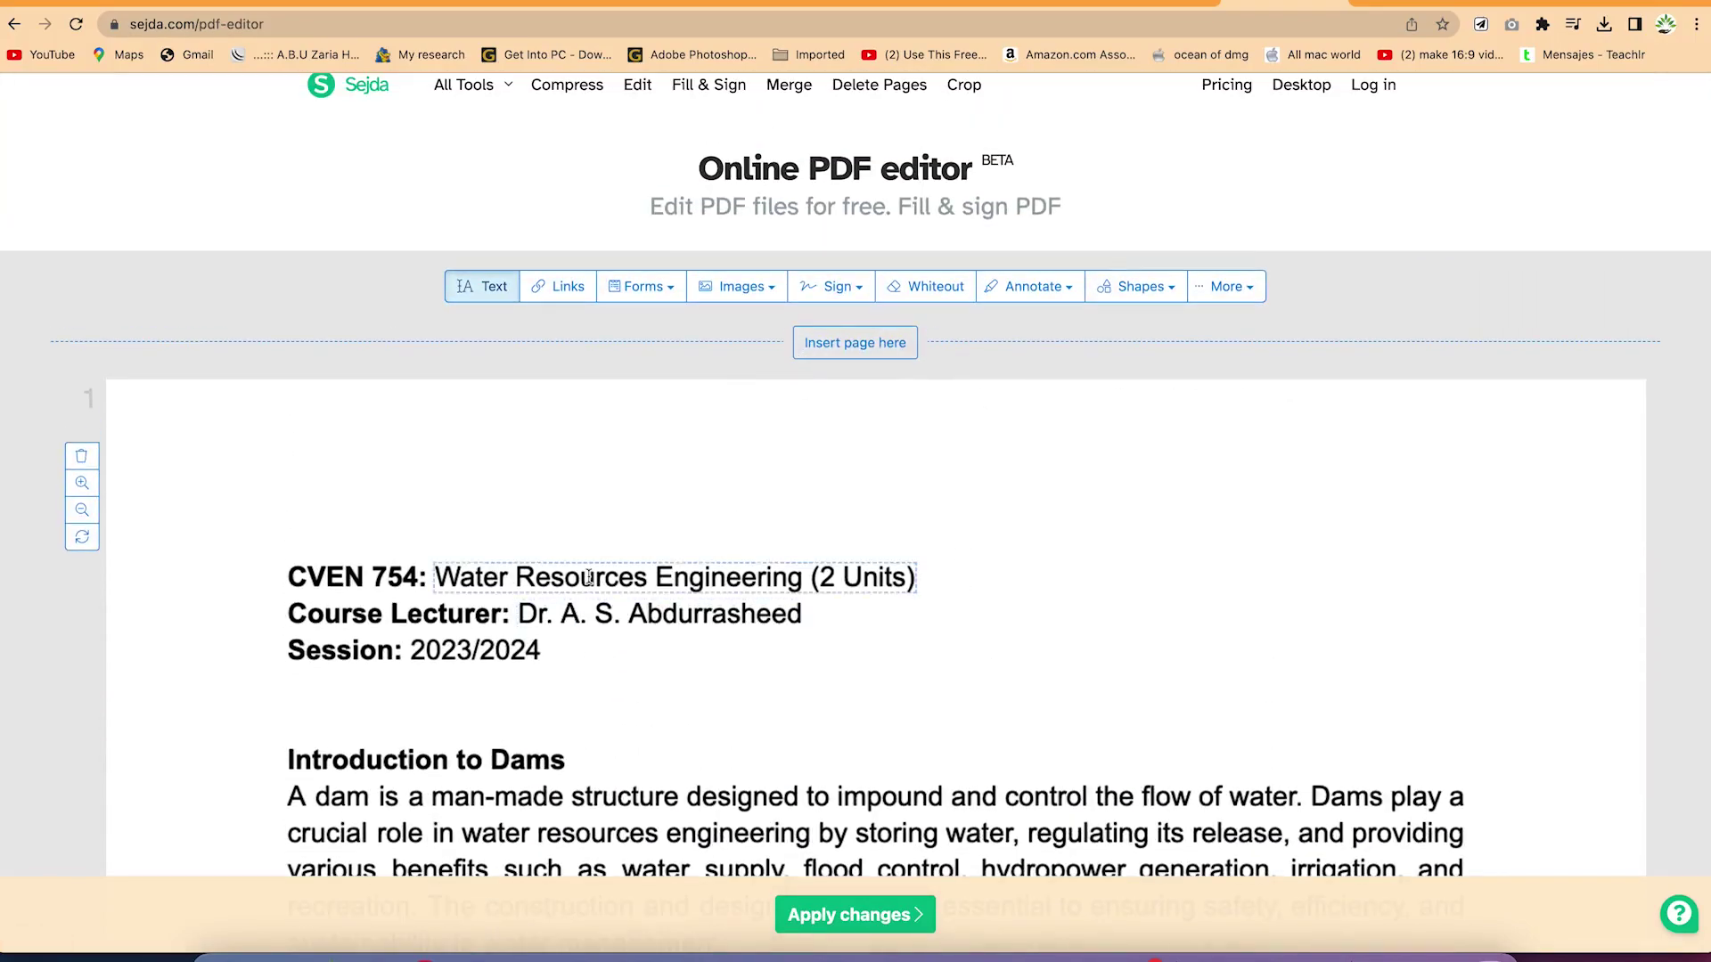
{"action": "left_click", "coordinate": [589, 578]}
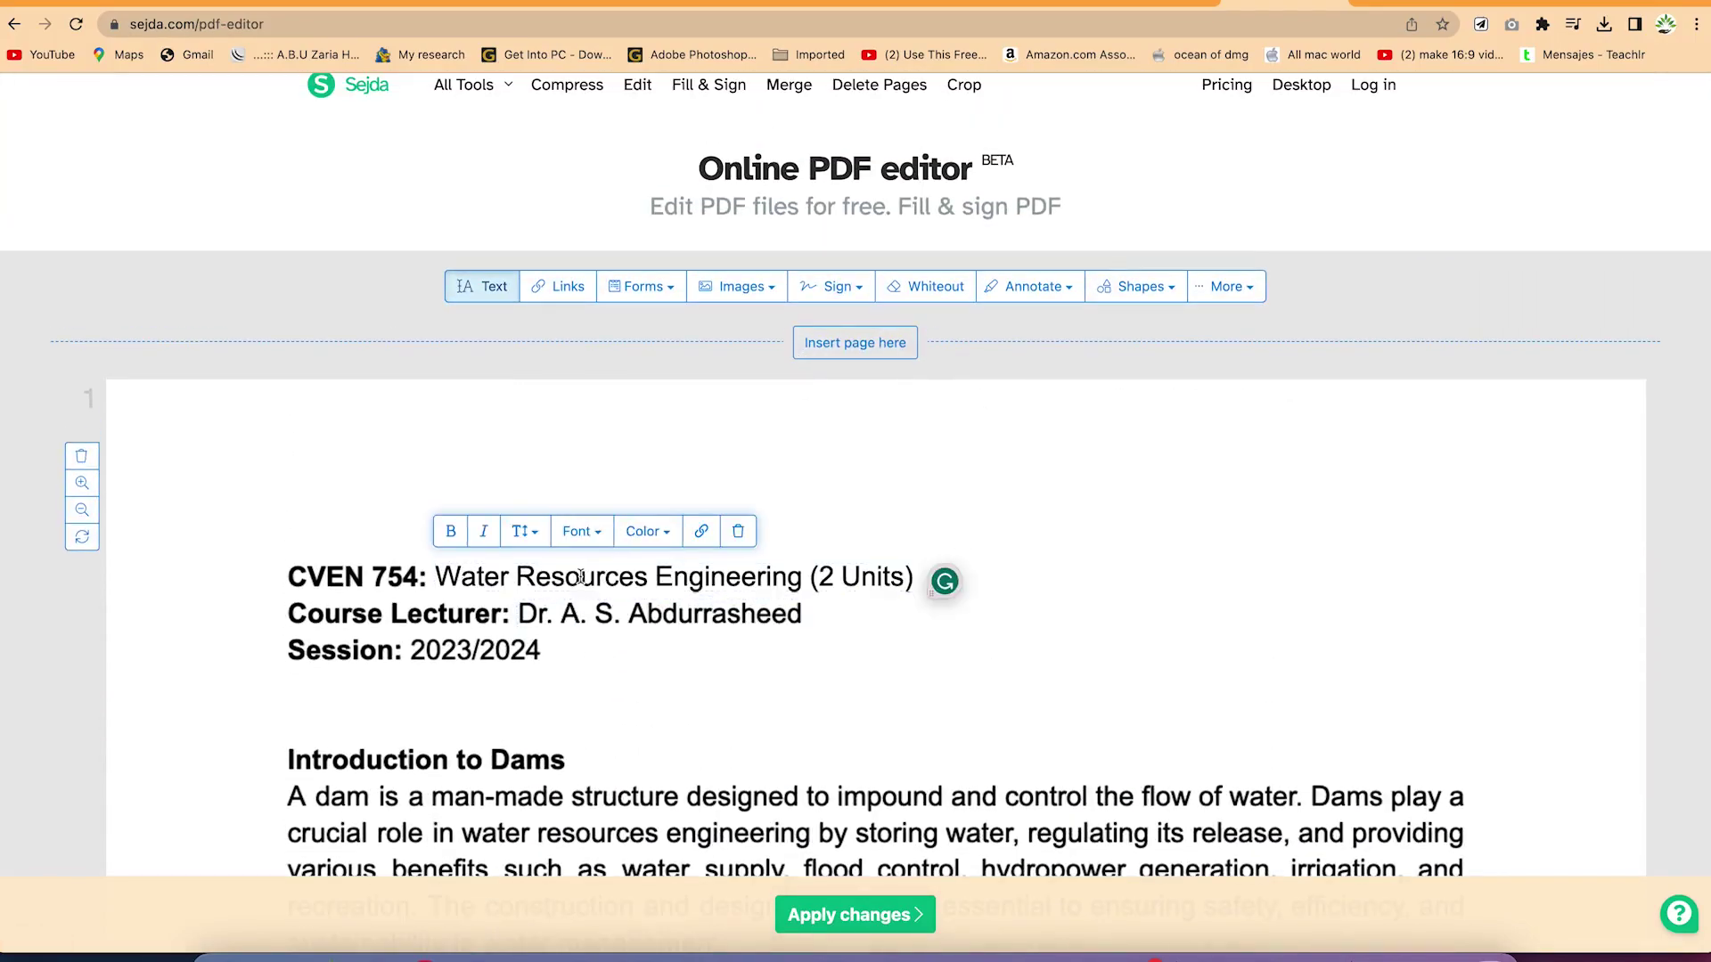
{"action": "type", "text": "Introduction"}
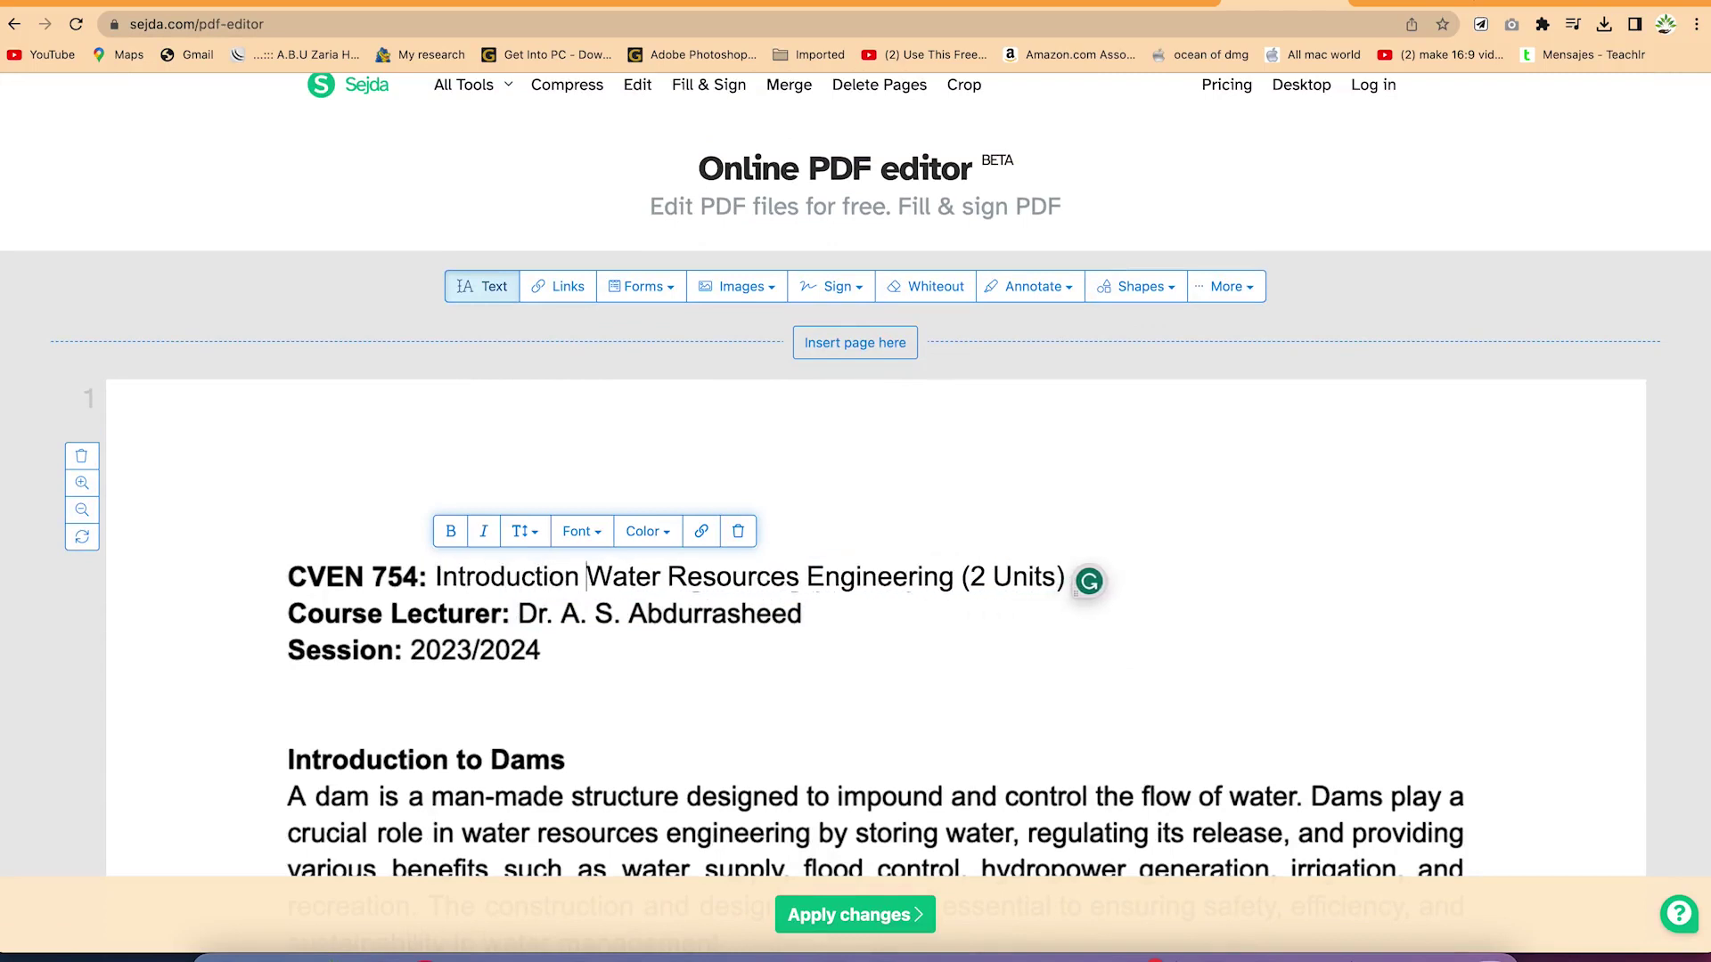
{"action": "left_click", "coordinate": [450, 531]}
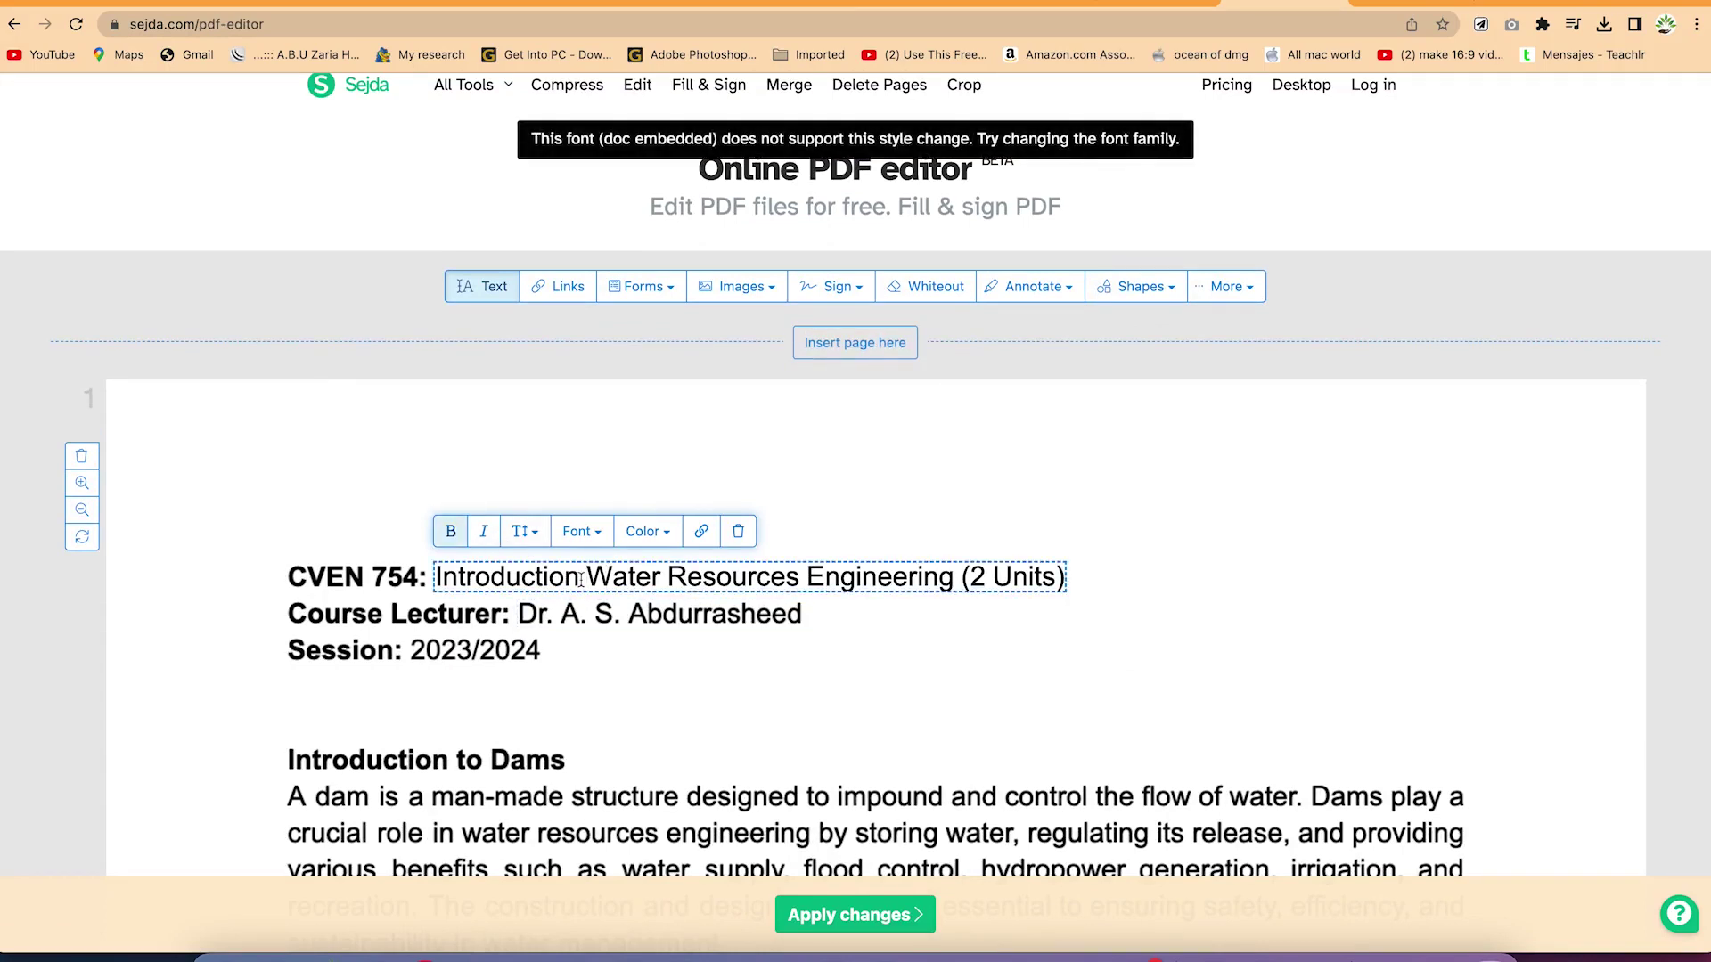
{"action": "left_click_drag", "start_coordinate": [580, 579], "coordinate": [456, 571]}
{"action": "left_click", "coordinate": [454, 546]}
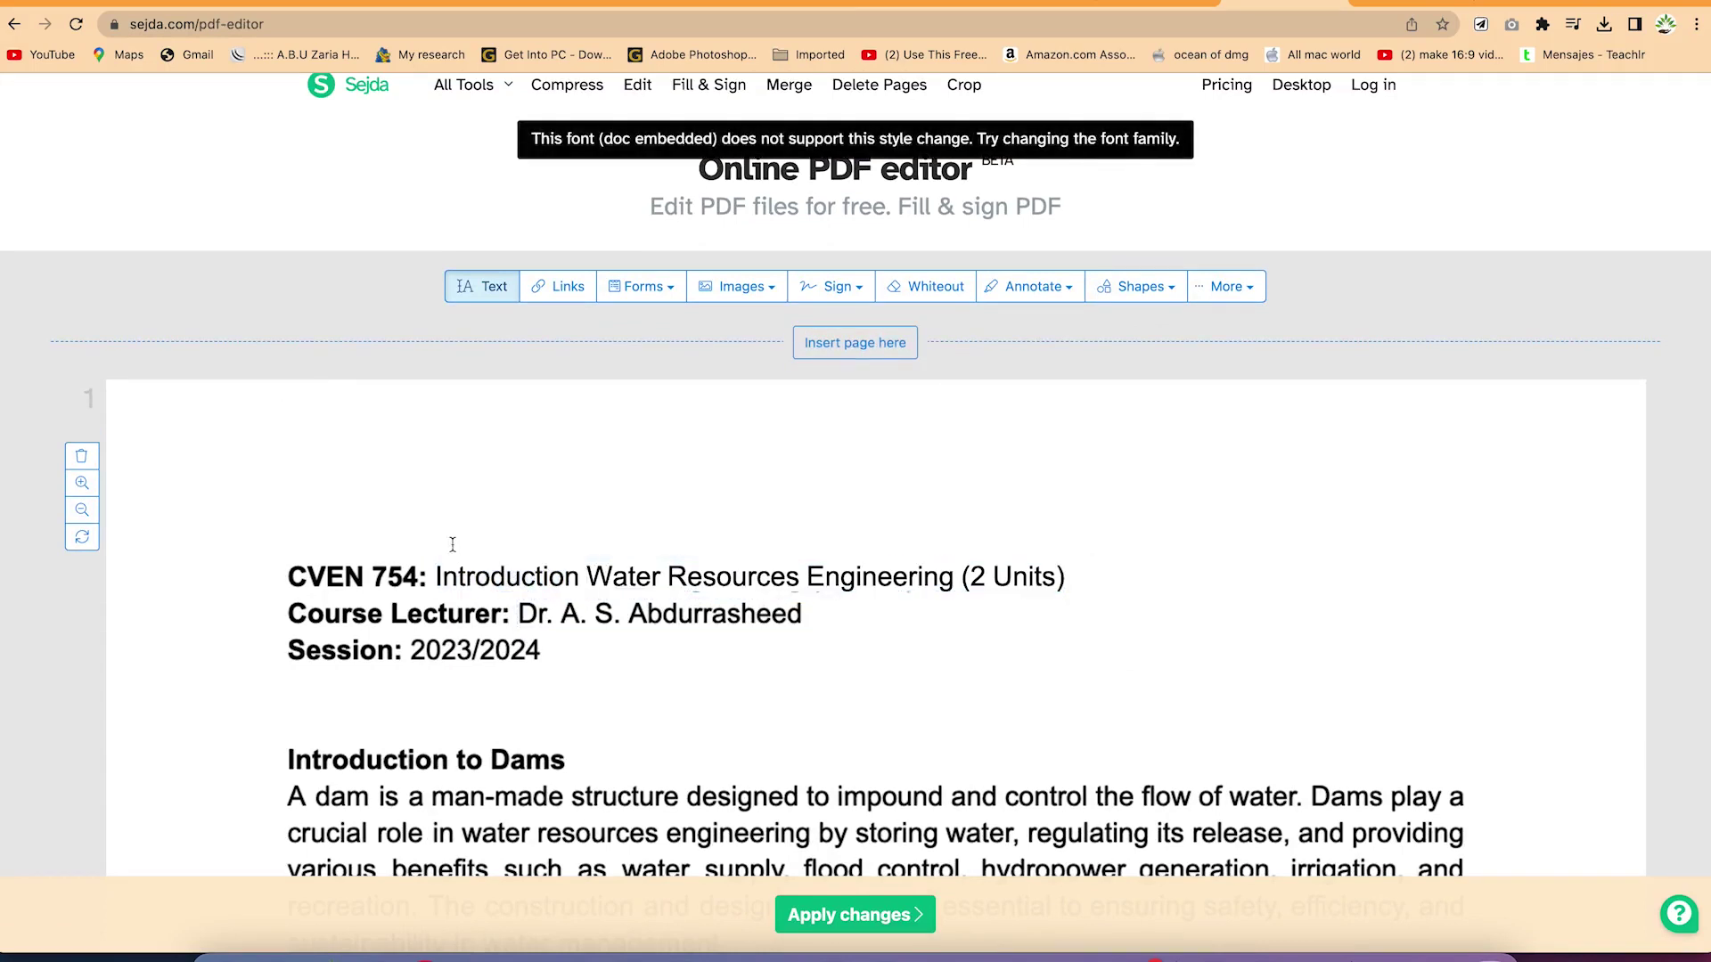
Step: Select the whole title line and make it italic
{"action": "left_click", "coordinate": [491, 575]}
{"action": "key", "text": "super+a"}
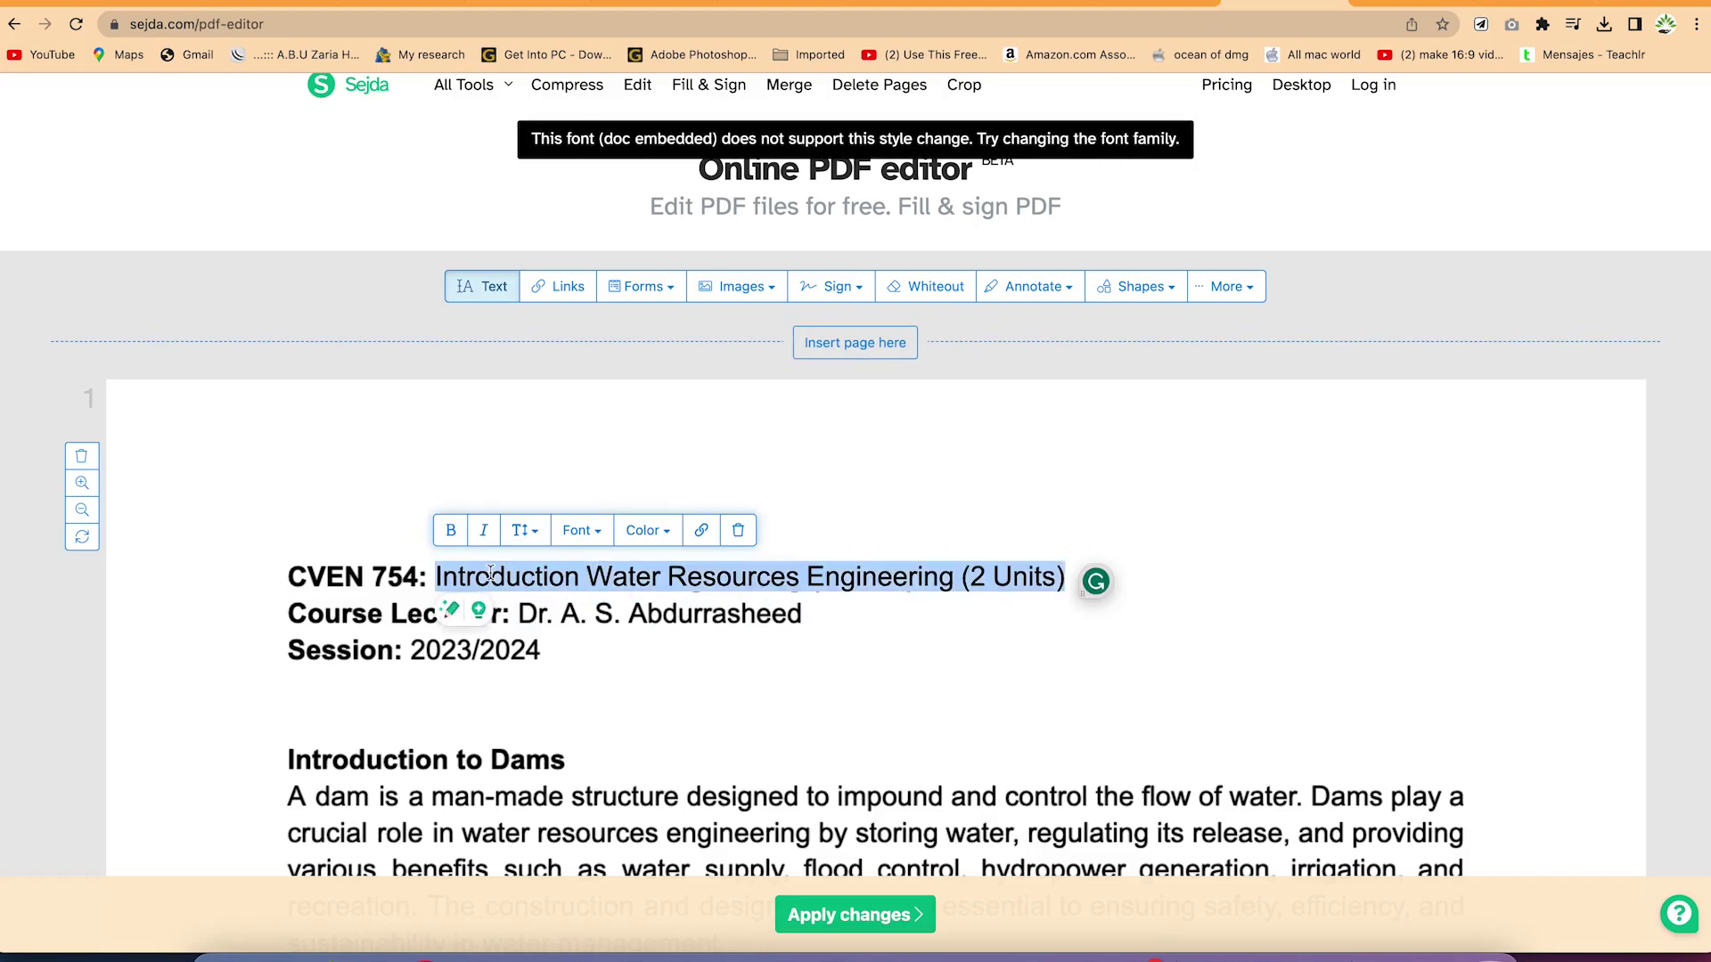
{"action": "left_click", "coordinate": [451, 532]}
{"action": "left_click", "coordinate": [483, 531]}
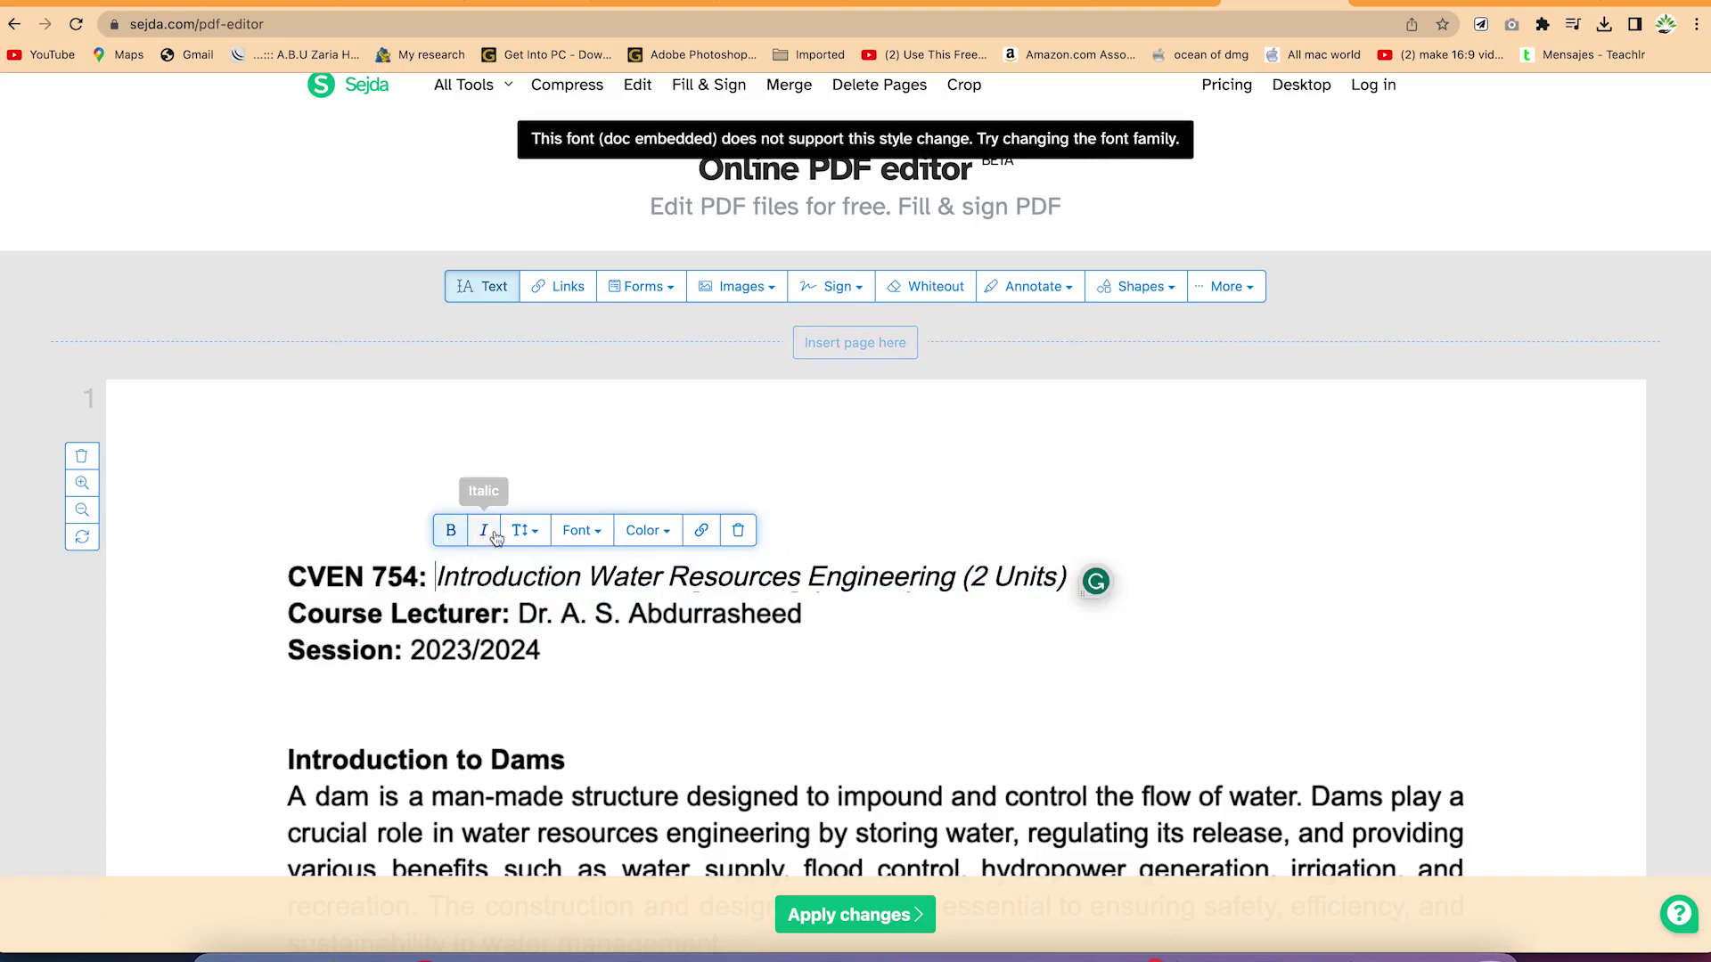
Step: Set the title to size 24, Open Sans Condensed, dark red
{"action": "left_click", "coordinate": [525, 531]}
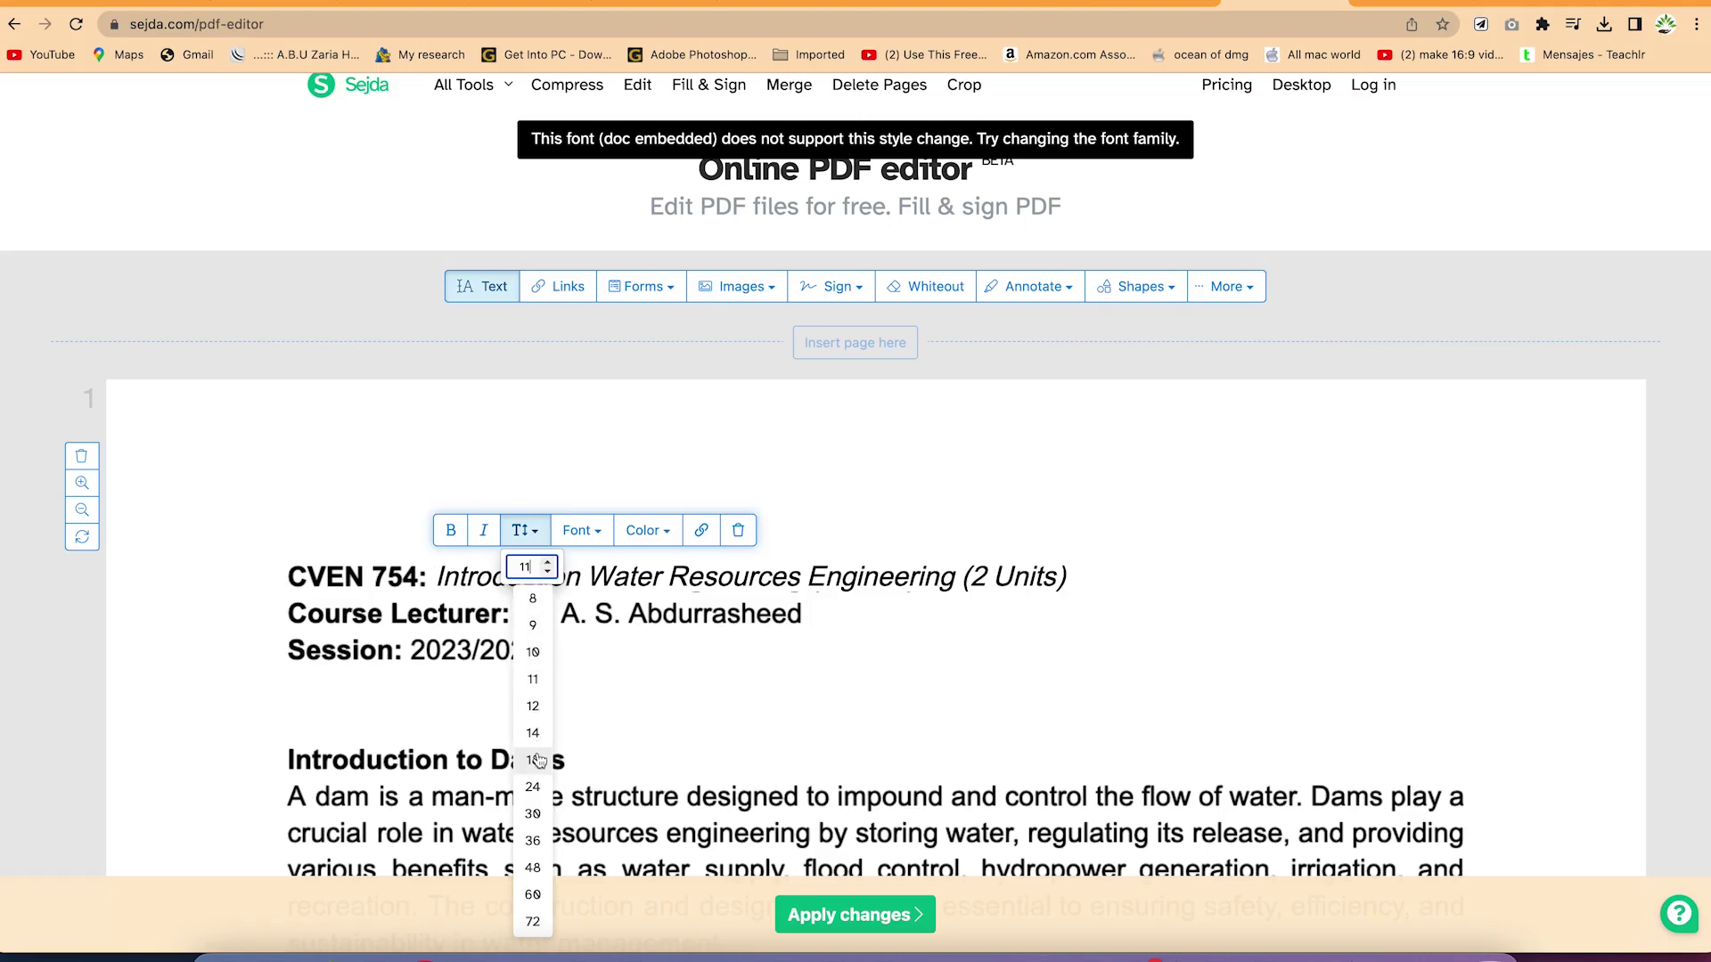
{"action": "left_click", "coordinate": [533, 787]}
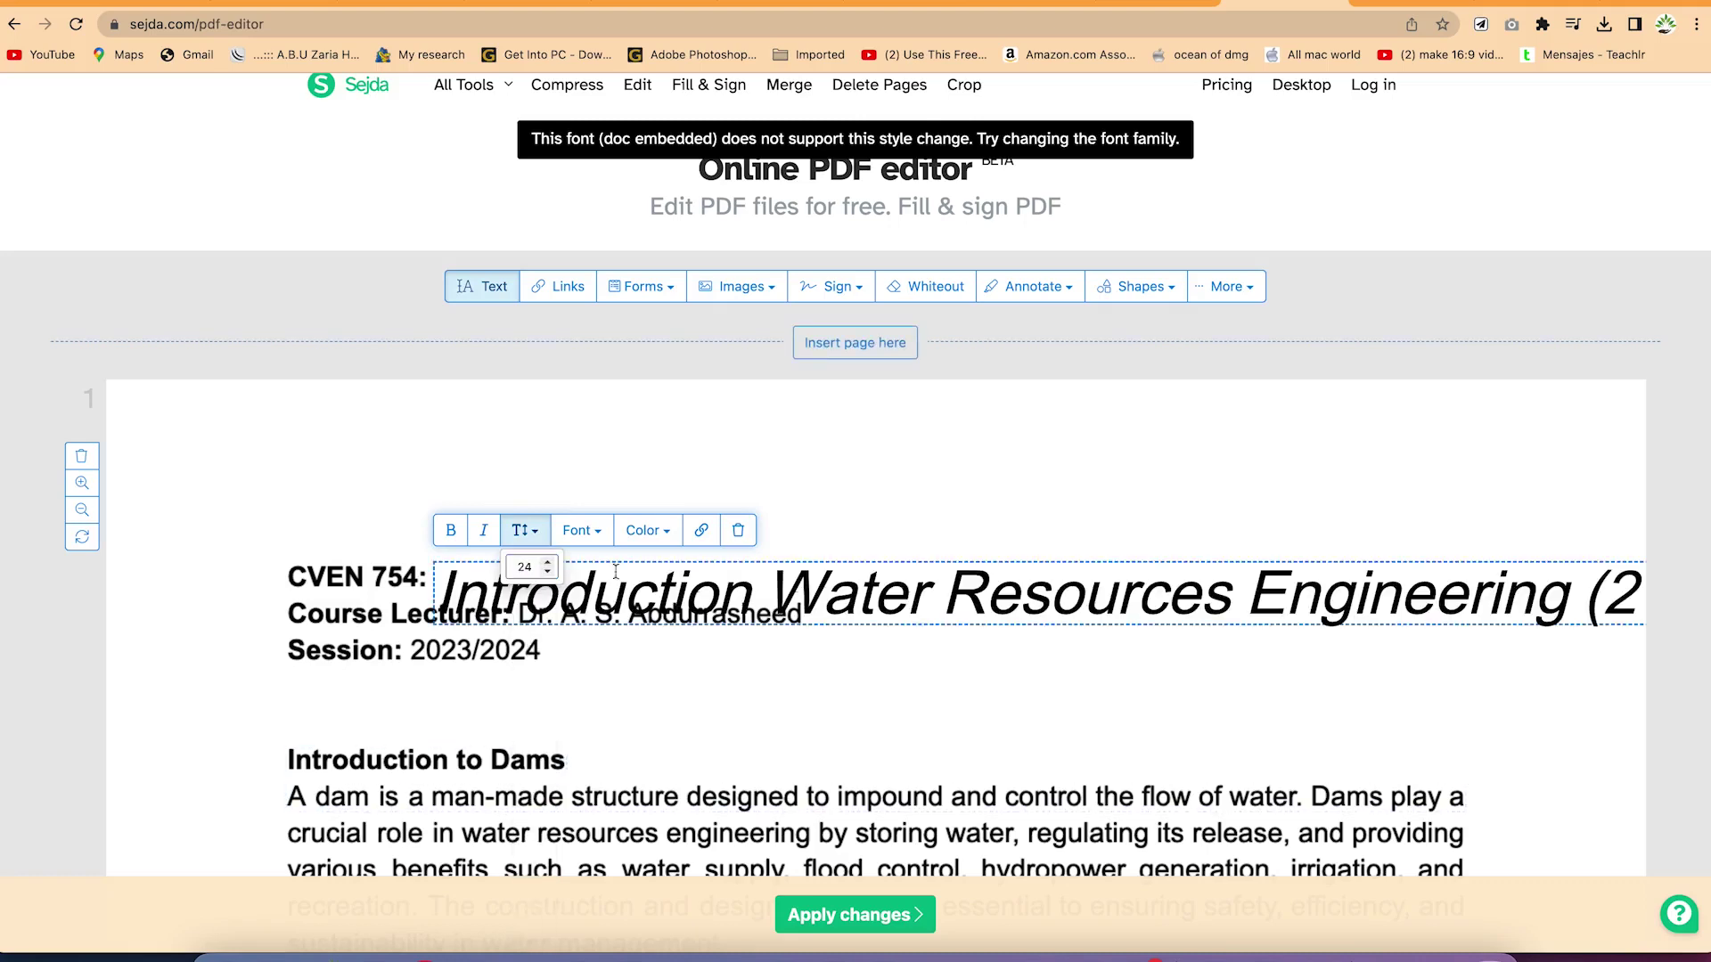
{"action": "left_click", "coordinate": [603, 535]}
{"action": "left_click", "coordinate": [642, 687]}
{"action": "scroll", "coordinate": [643, 696], "scroll_direction": "down", "scroll_amount": 1}
{"action": "scroll", "coordinate": [644, 697], "scroll_direction": "down", "scroll_amount": 3}
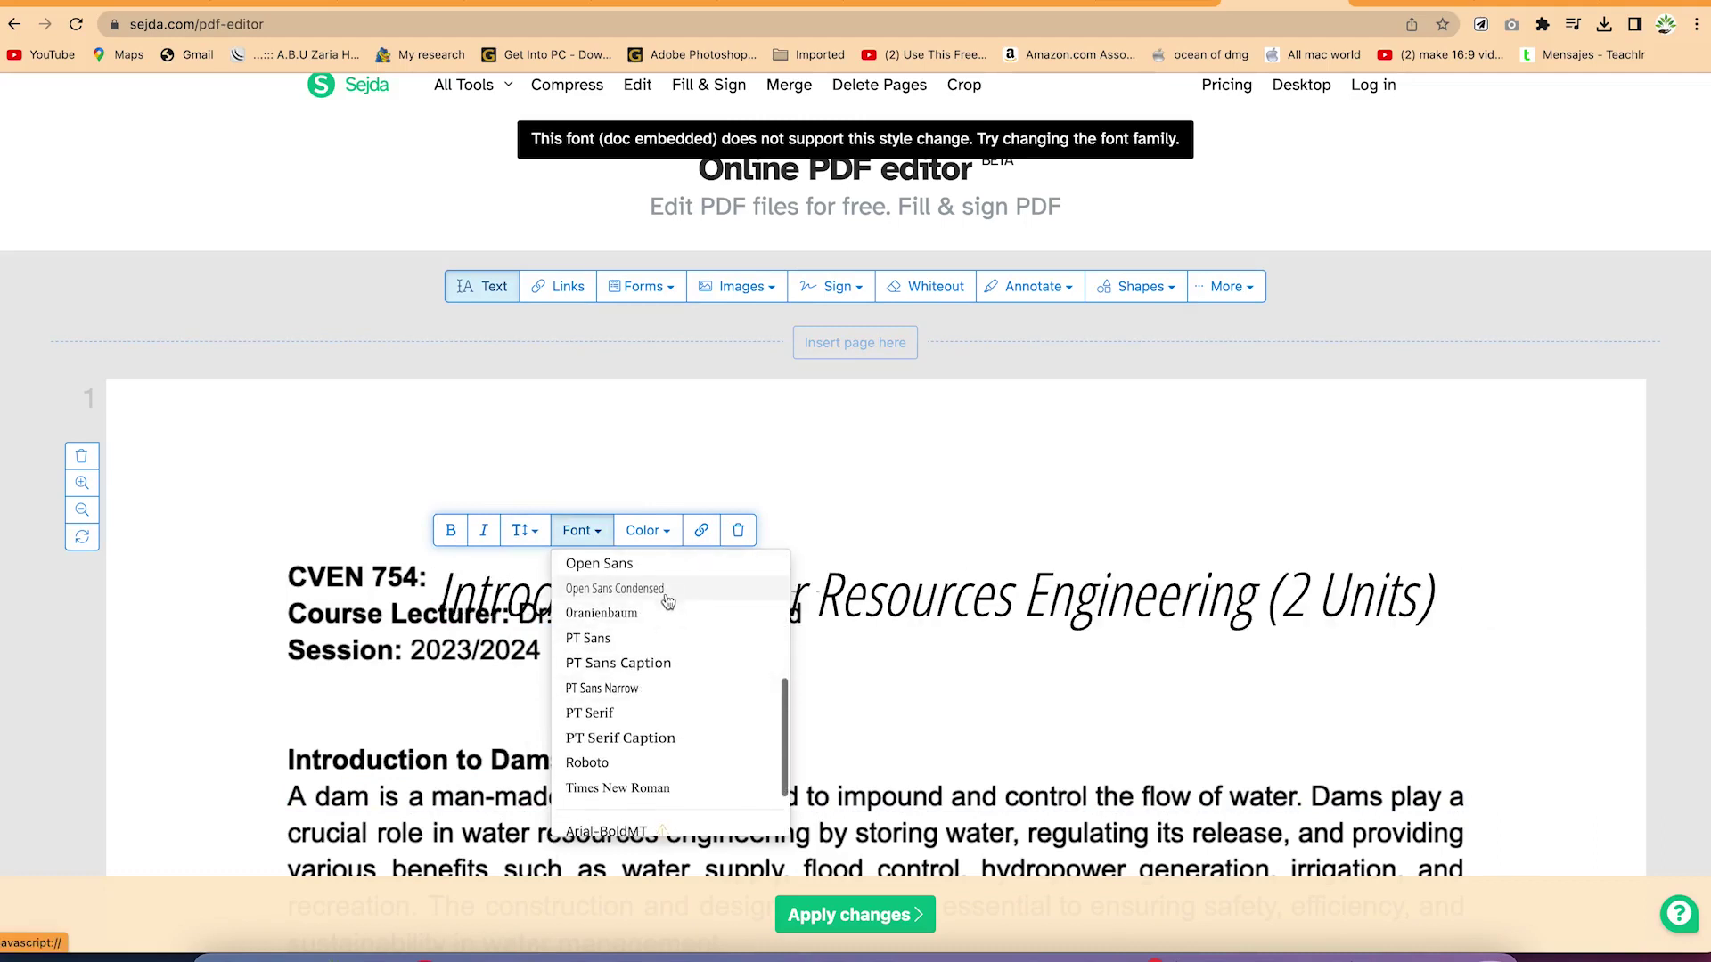
{"action": "left_click", "coordinate": [669, 590]}
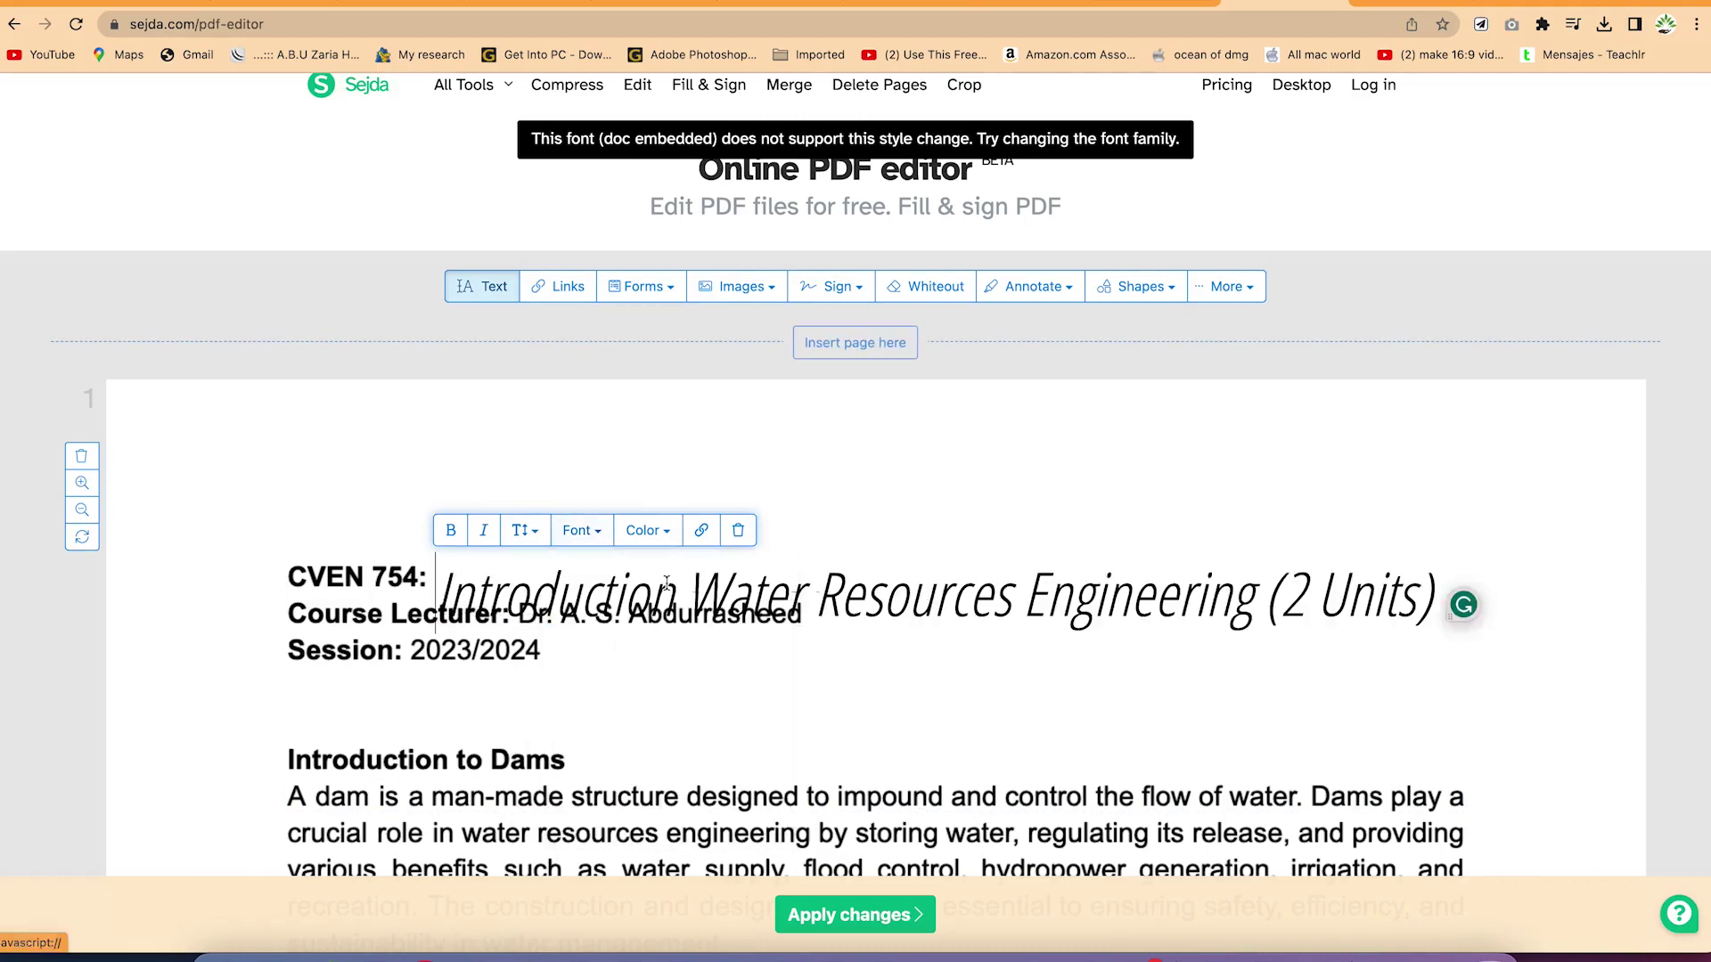
{"action": "left_click", "coordinate": [670, 532]}
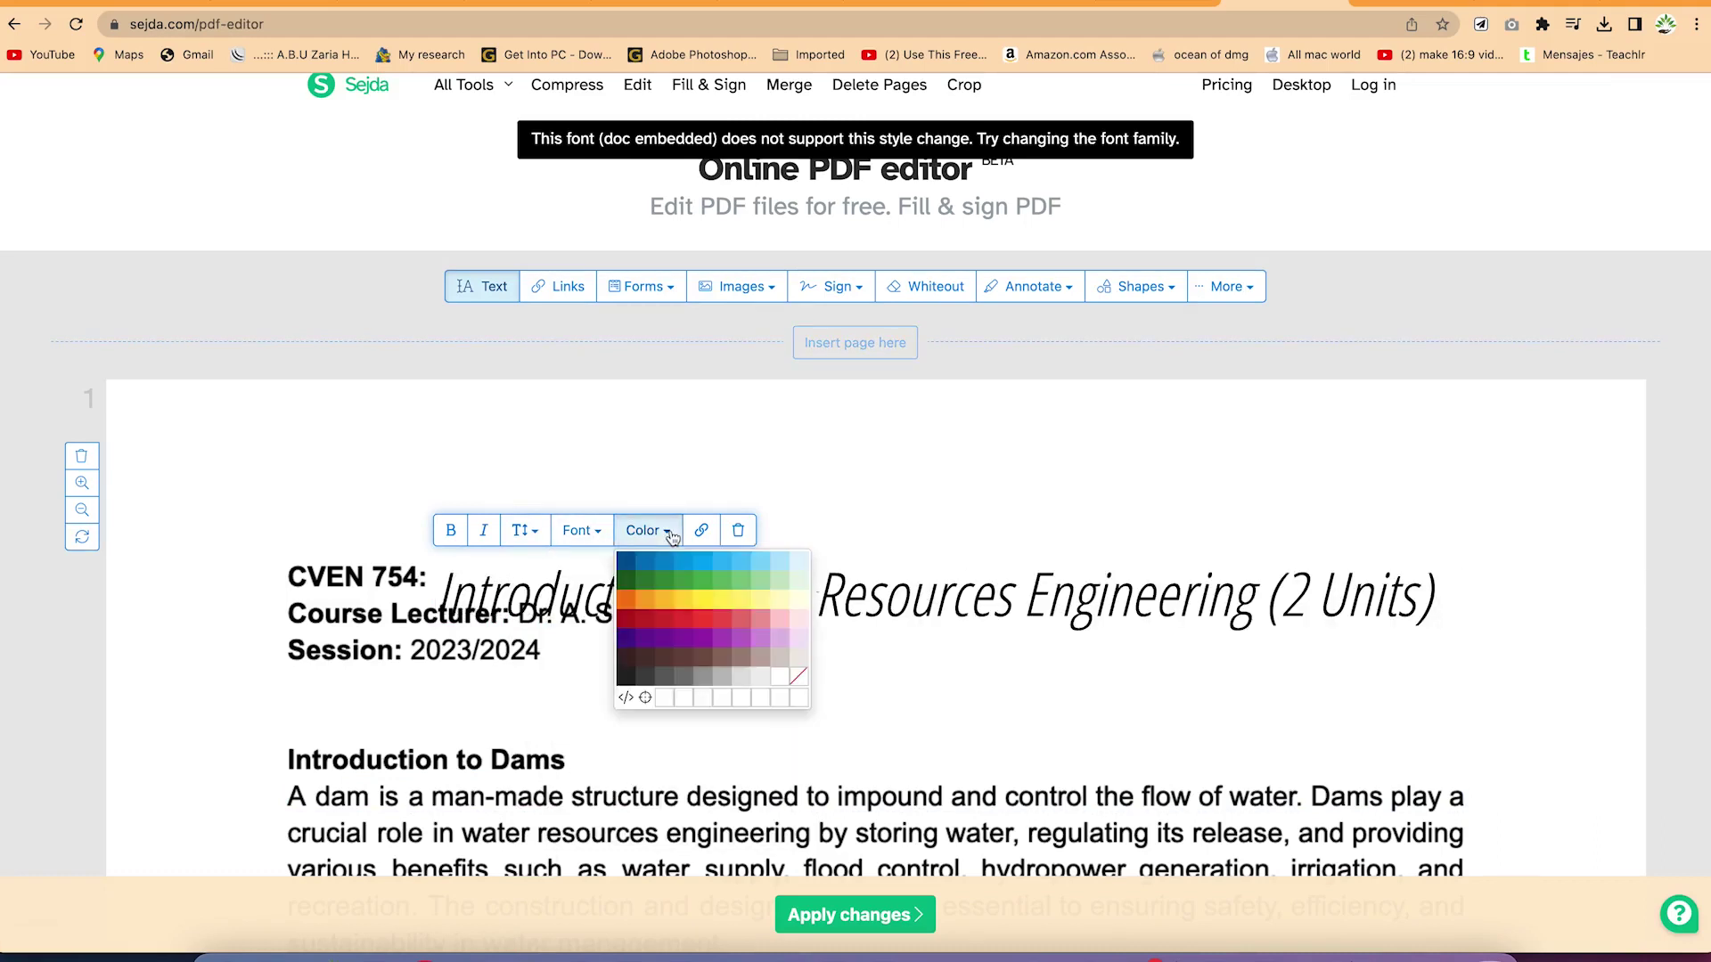
{"action": "left_click", "coordinate": [626, 619]}
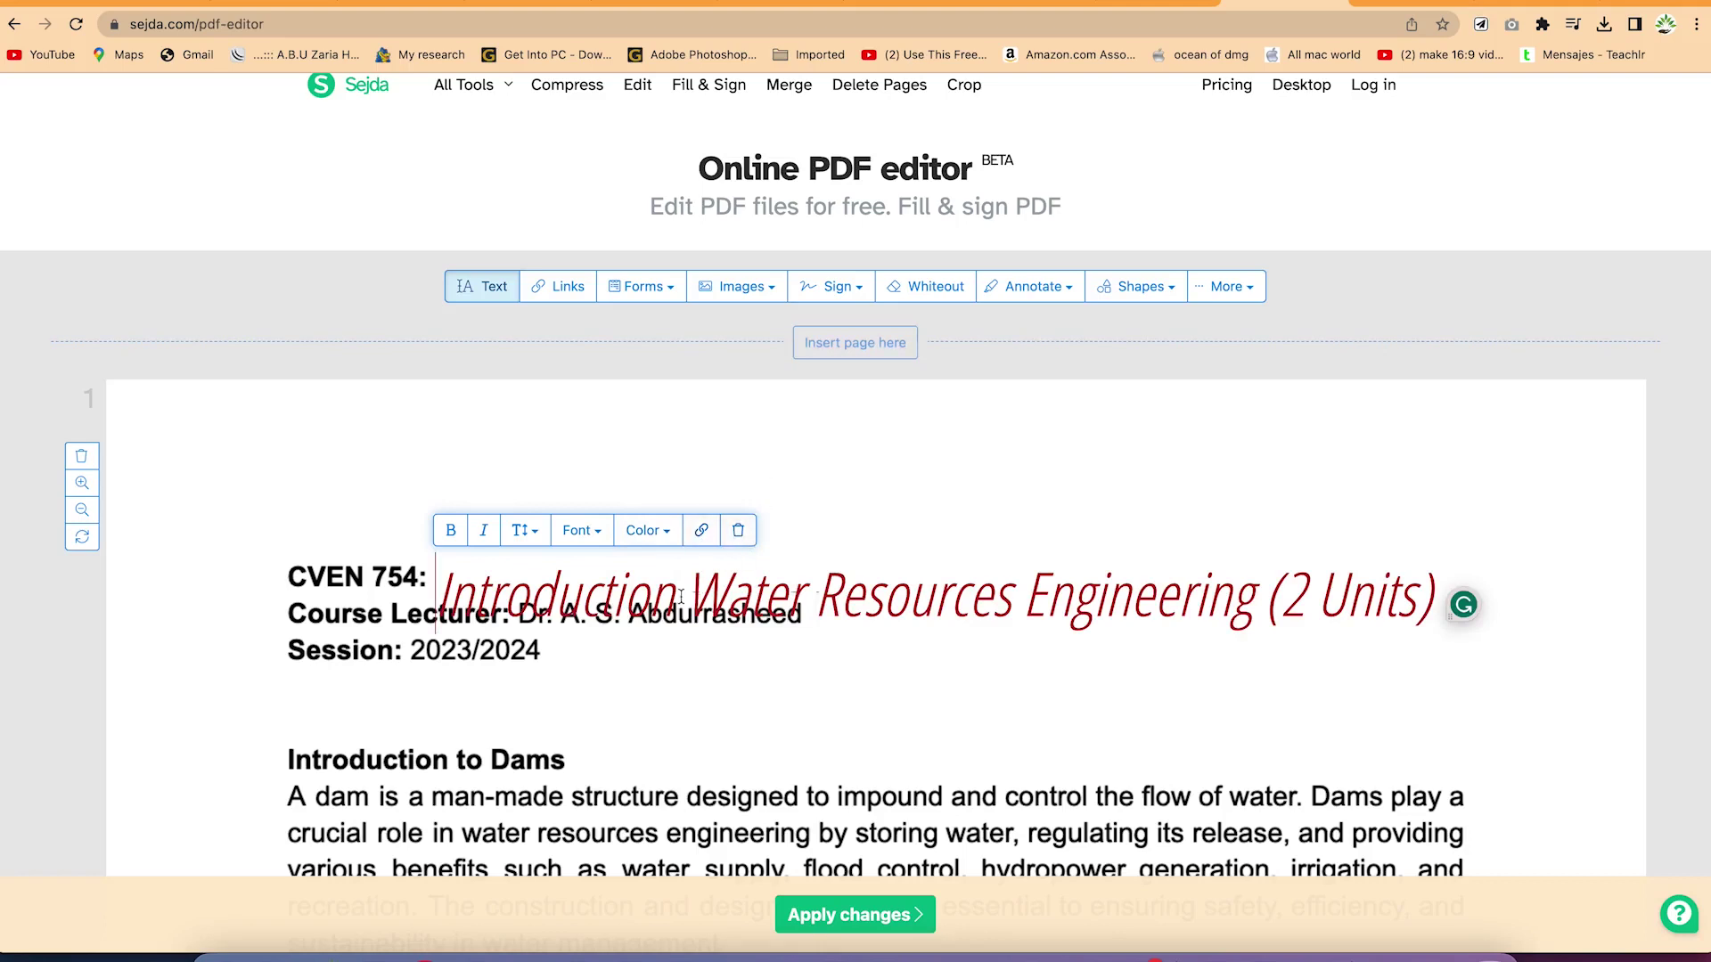
Step: Prefix the dam paragraph with 'ssdfsdfs'
{"action": "left_click", "coordinate": [289, 796]}
{"action": "type", "text": "ssdfsdfs"}
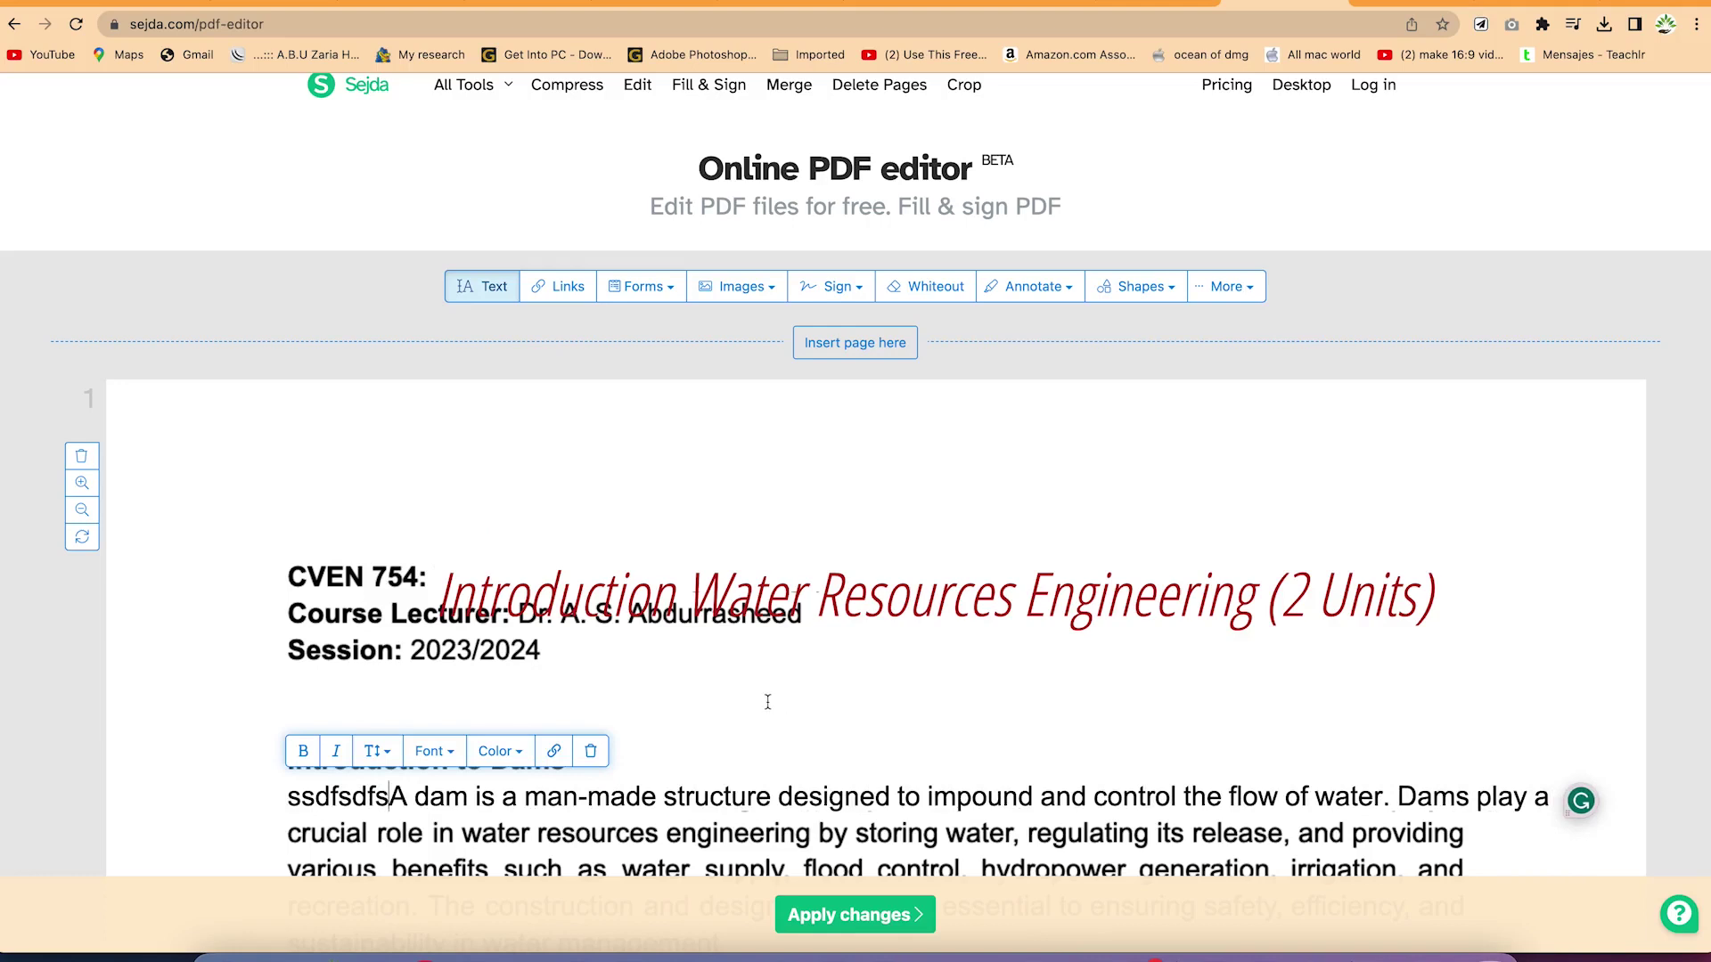
{"action": "left_click", "coordinate": [767, 702]}
Step: Add a new text box reading 'fsdfsdfsdfs' below the title
{"action": "left_click", "coordinate": [767, 702]}
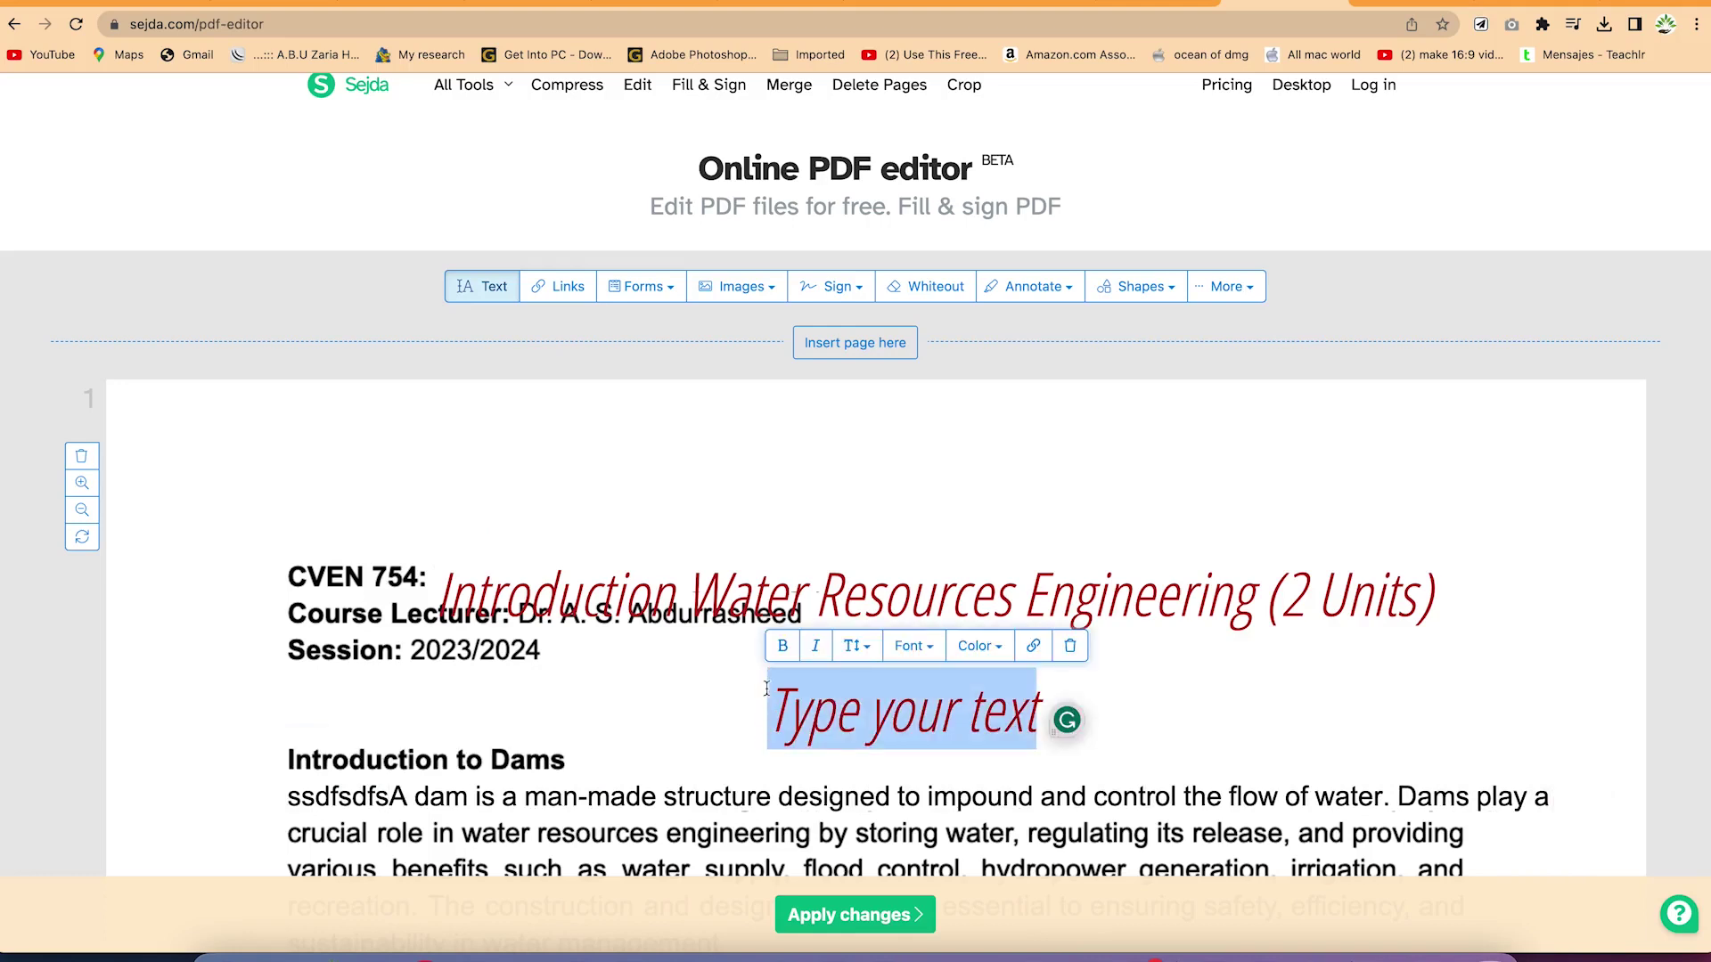
{"action": "type", "text": "fsdfsdfsdfs"}
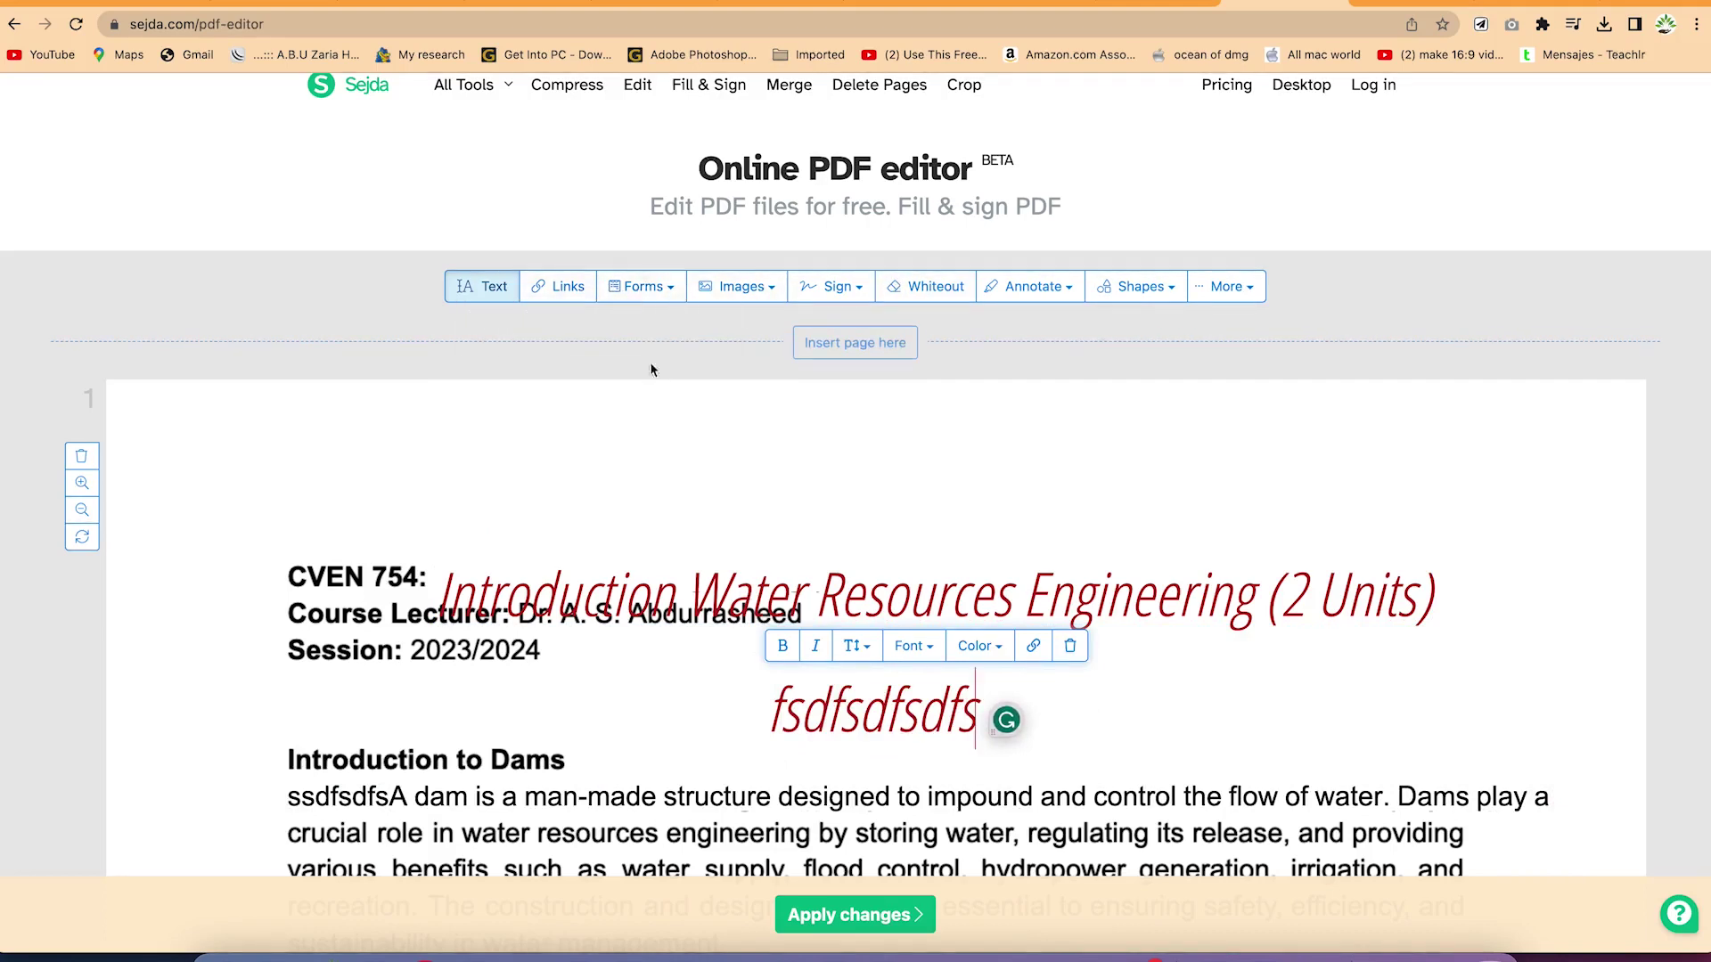
{"action": "left_click", "coordinate": [673, 292]}
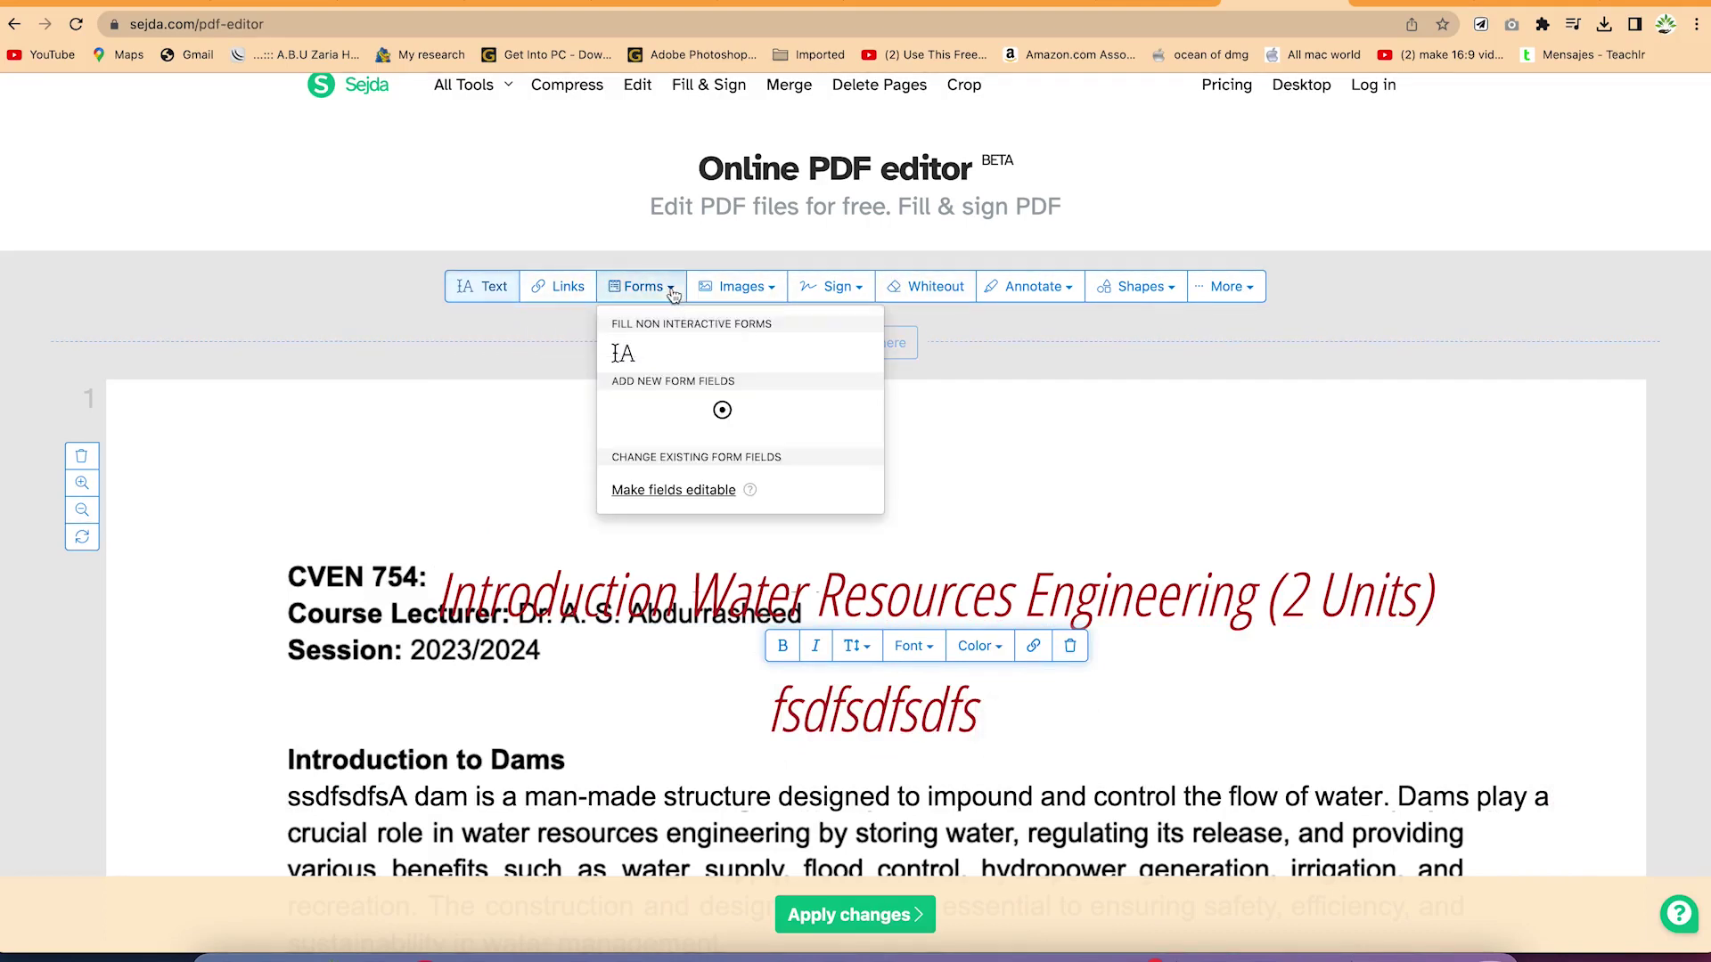
{"action": "left_click", "coordinate": [758, 286]}
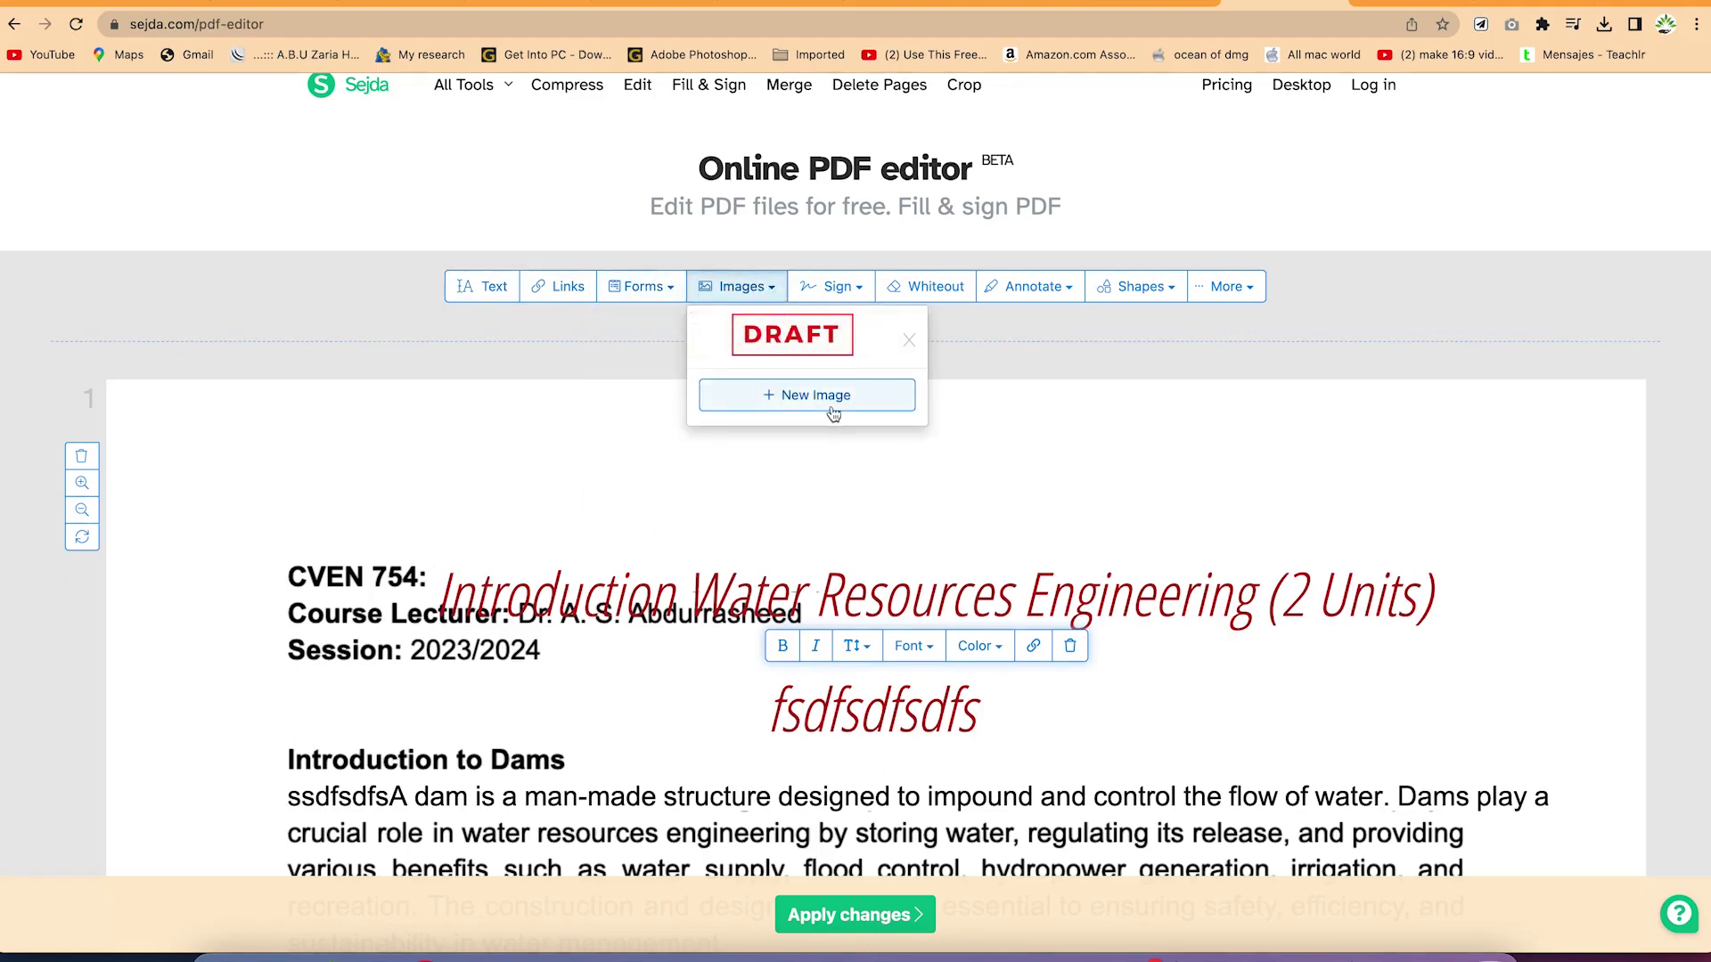
{"action": "left_click", "coordinate": [861, 290]}
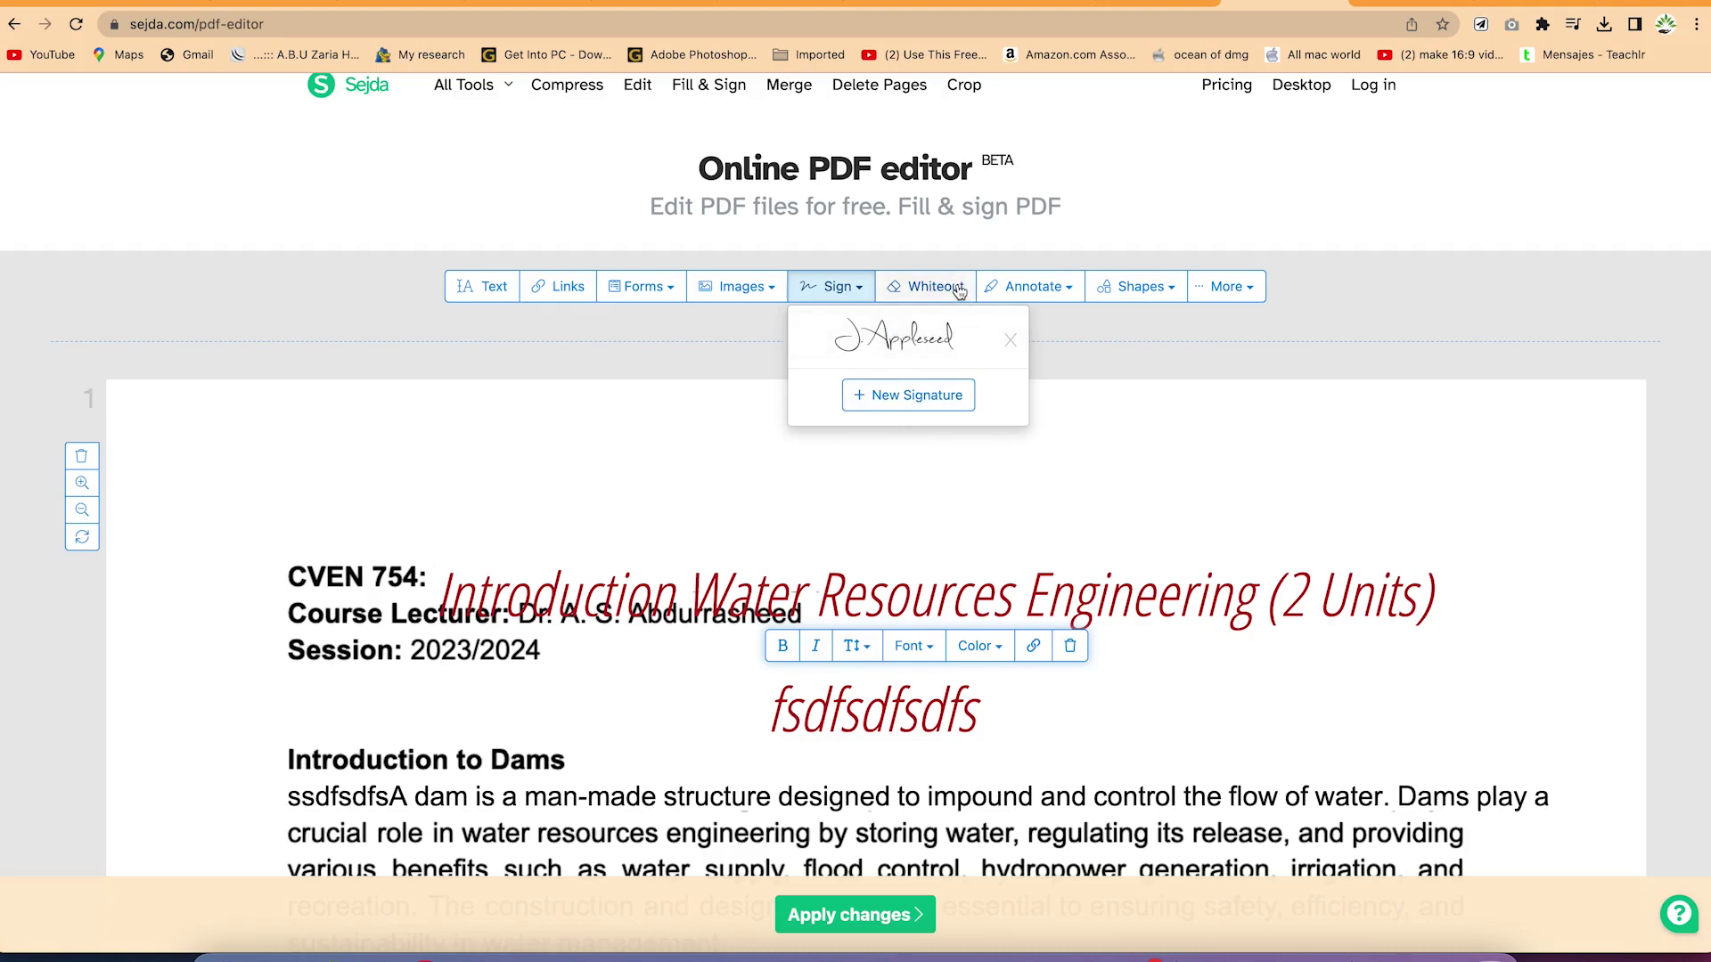
{"action": "left_click", "coordinate": [1068, 294]}
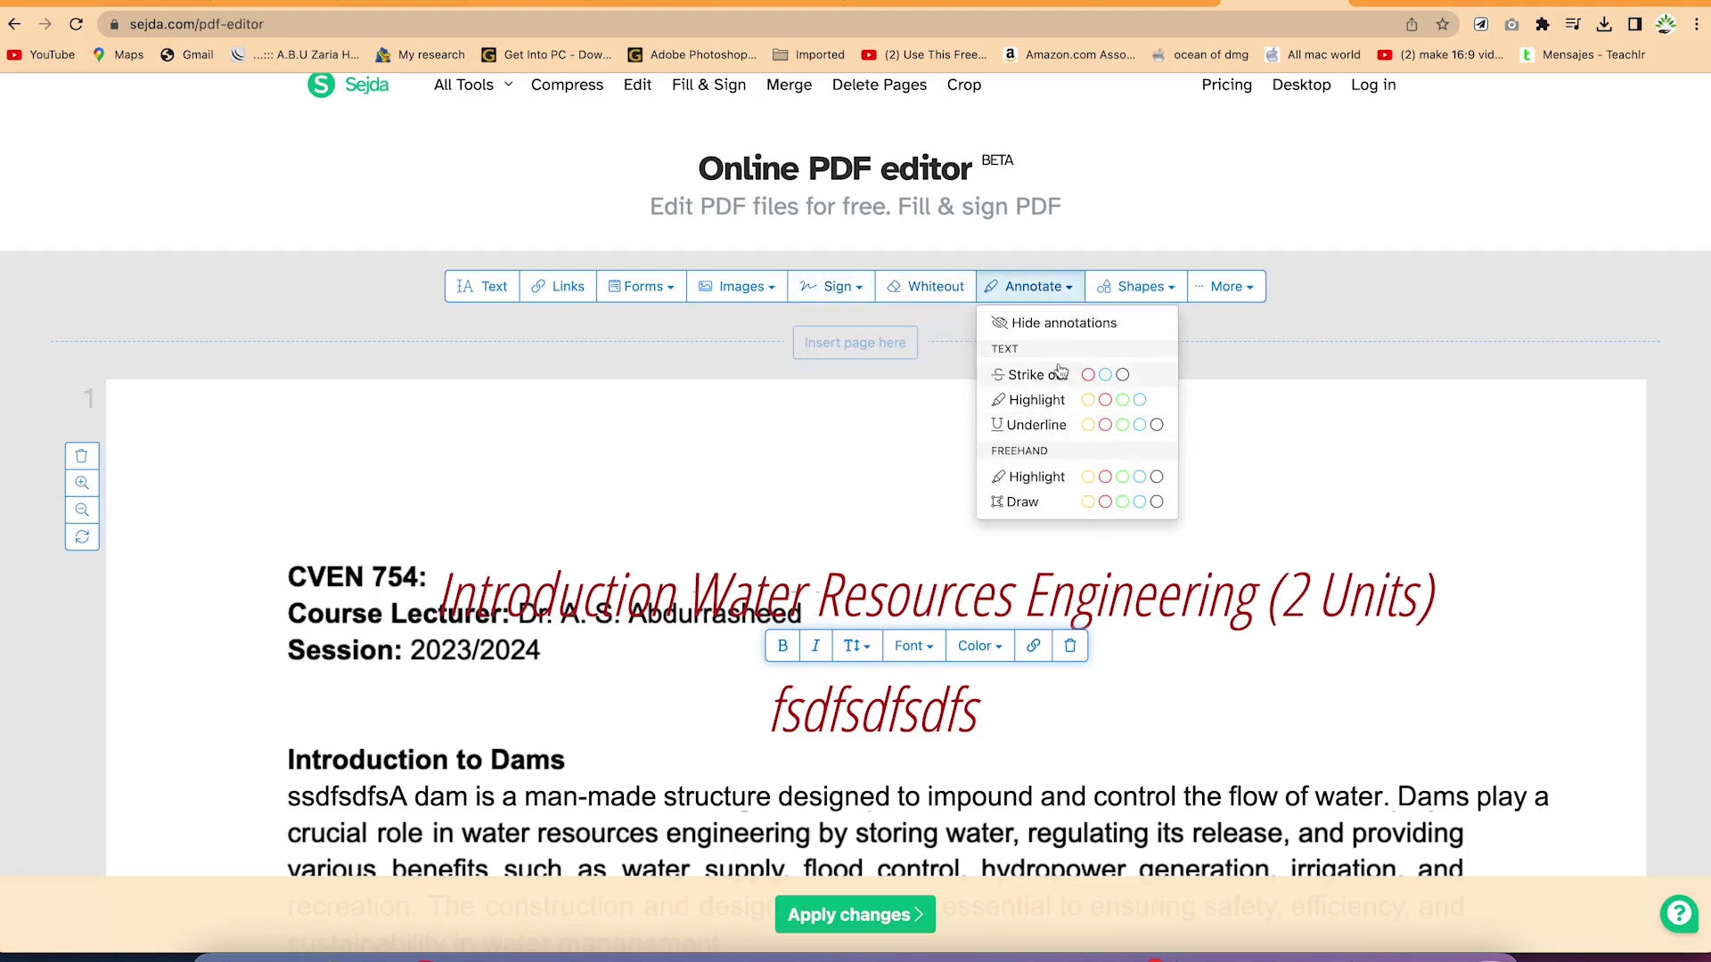
{"action": "left_click", "coordinate": [1167, 291]}
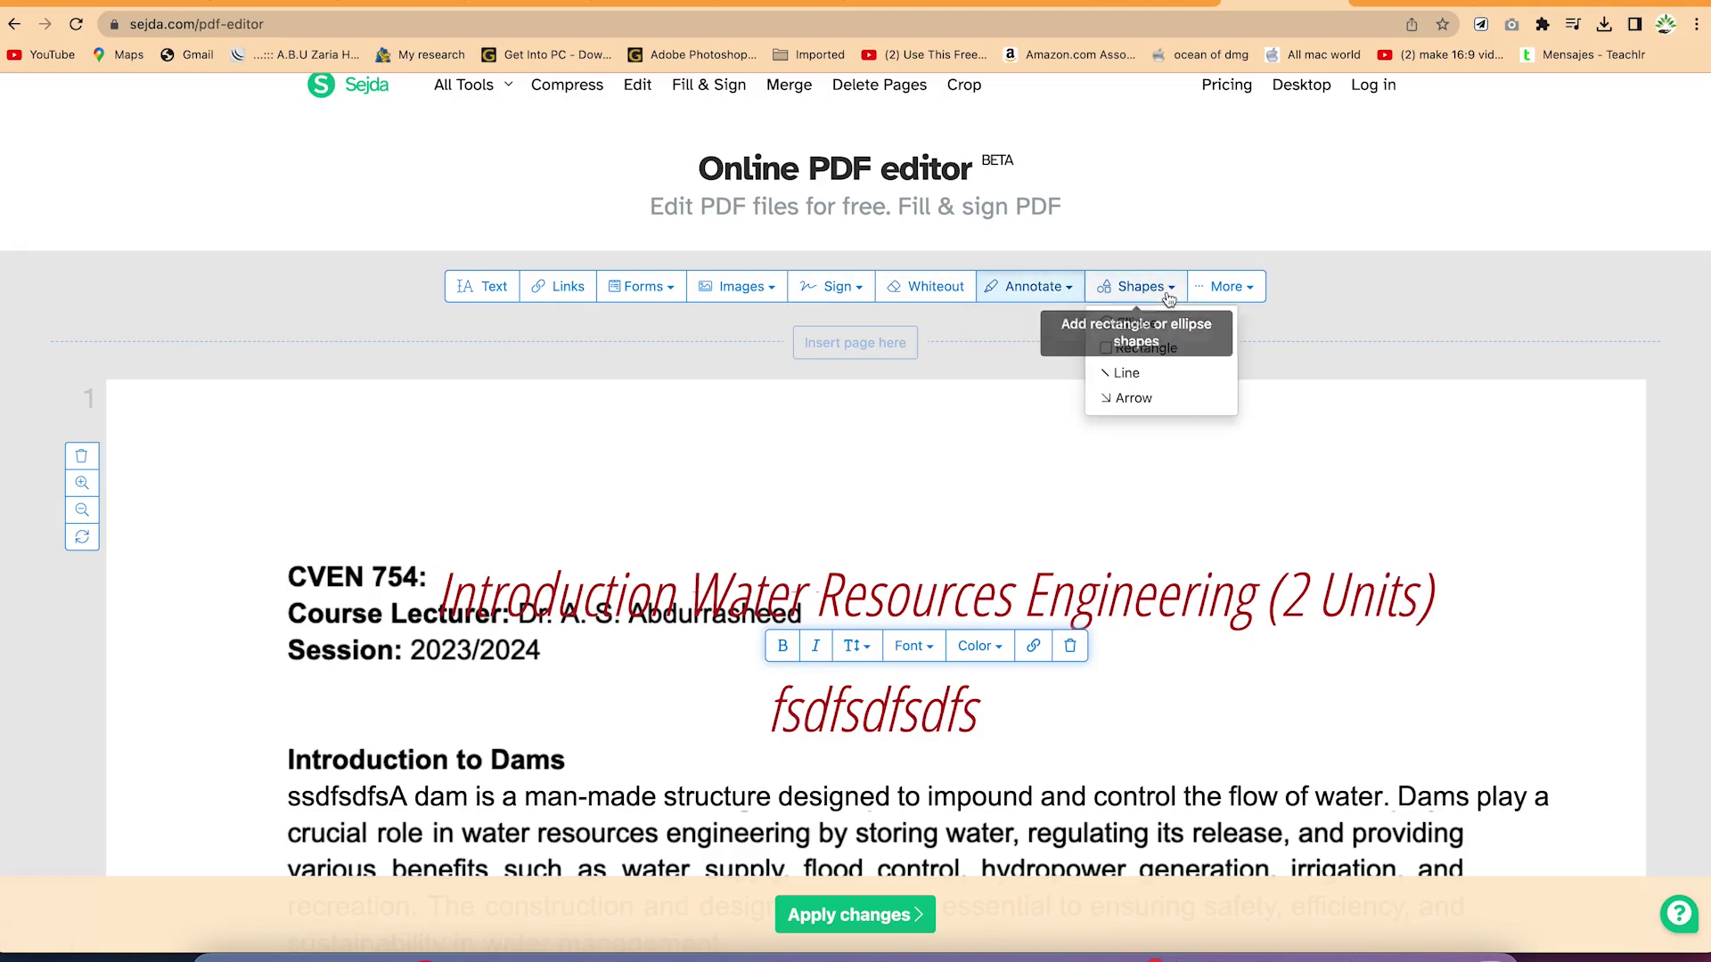
{"action": "left_click", "coordinate": [1242, 296]}
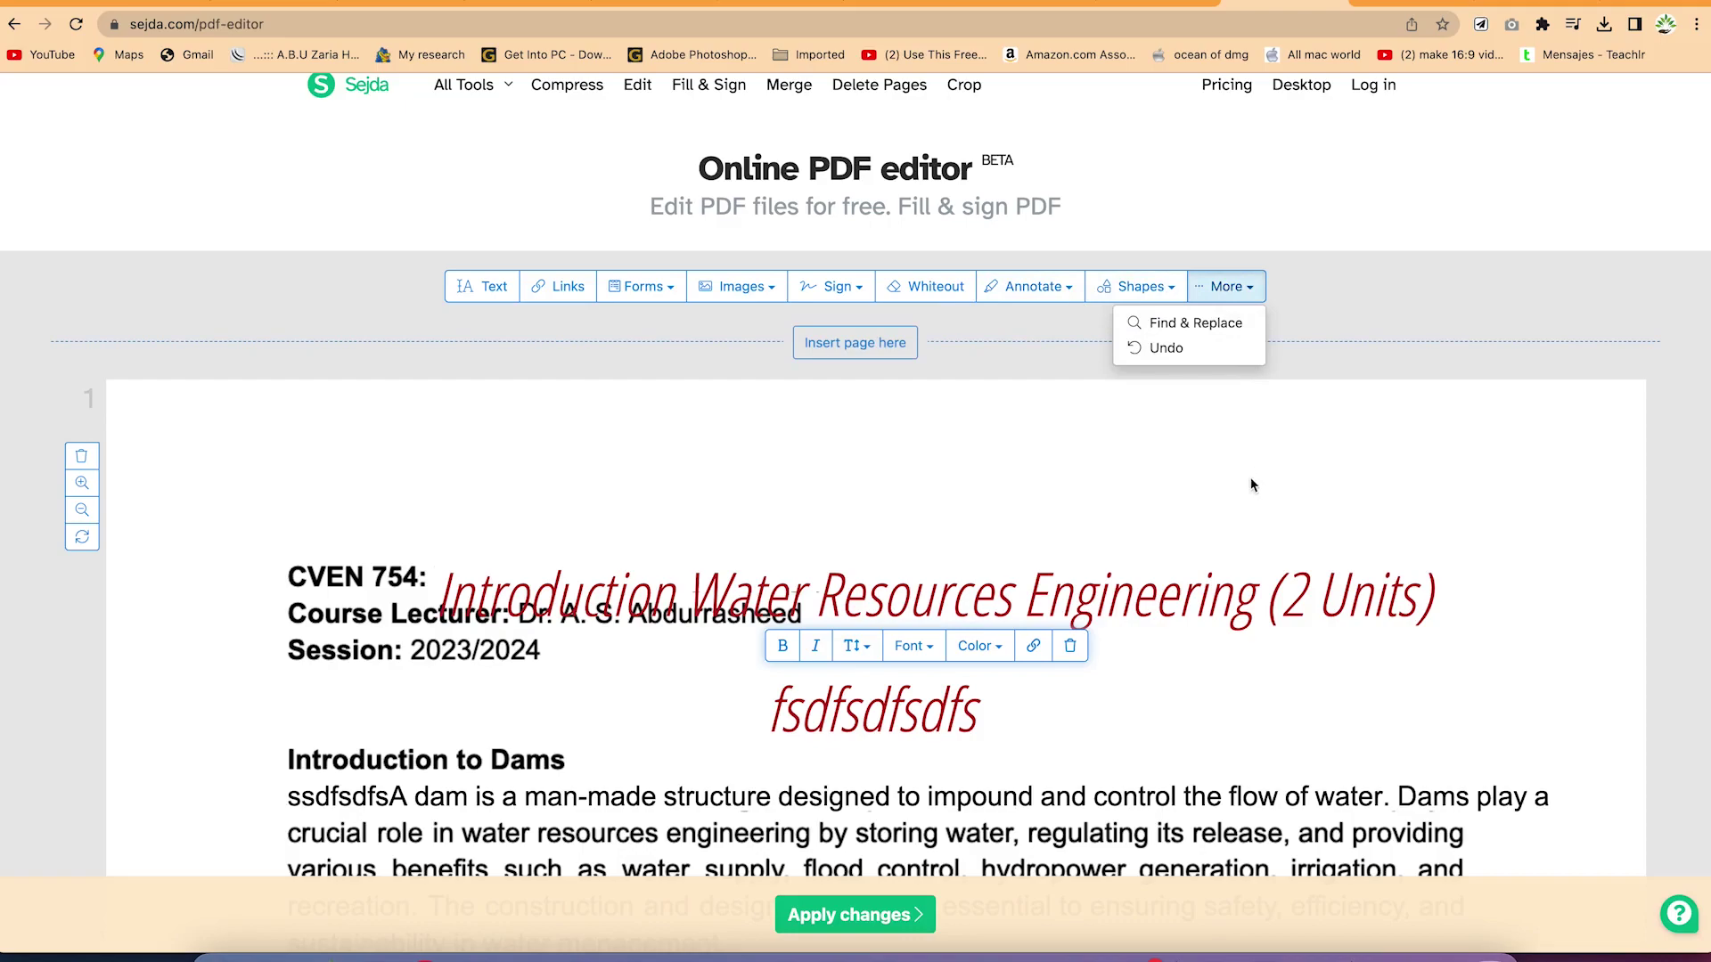
{"action": "left_click", "coordinate": [1272, 679]}
Step: Prefix the Adaptability item with 'dfdfd' and apply the changes
{"action": "scroll", "coordinate": [922, 755], "scroll_direction": "down", "scroll_amount": 9}
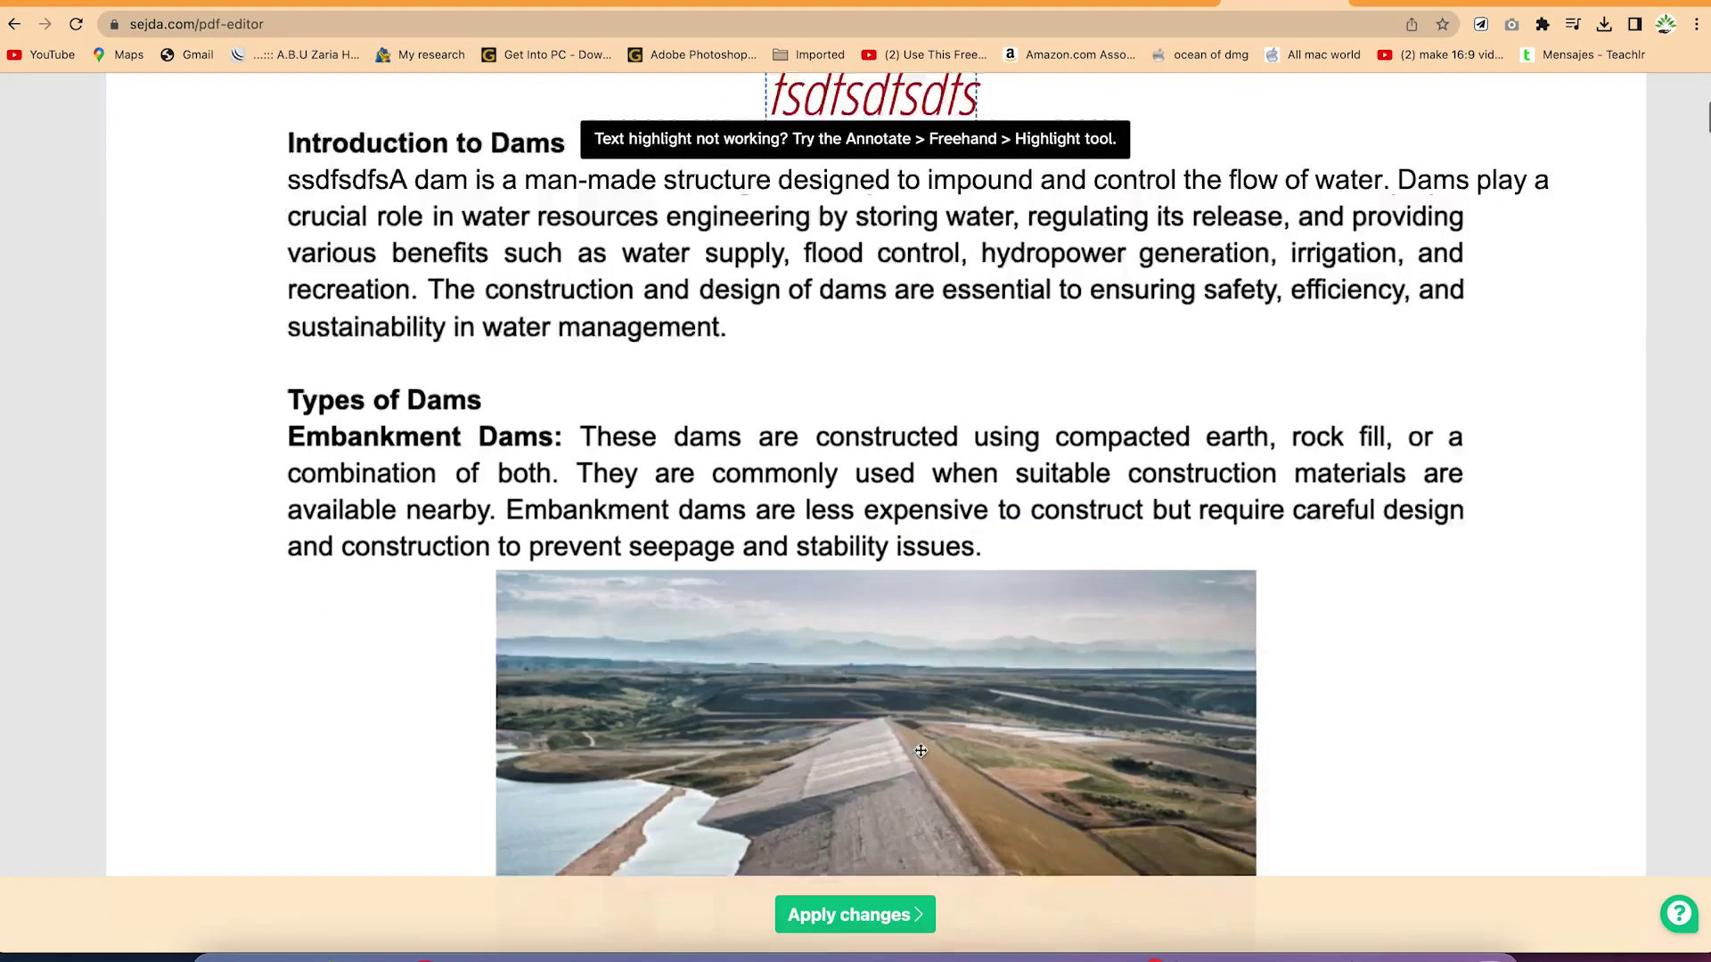
{"action": "scroll", "coordinate": [923, 756], "scroll_direction": "down", "scroll_amount": 5}
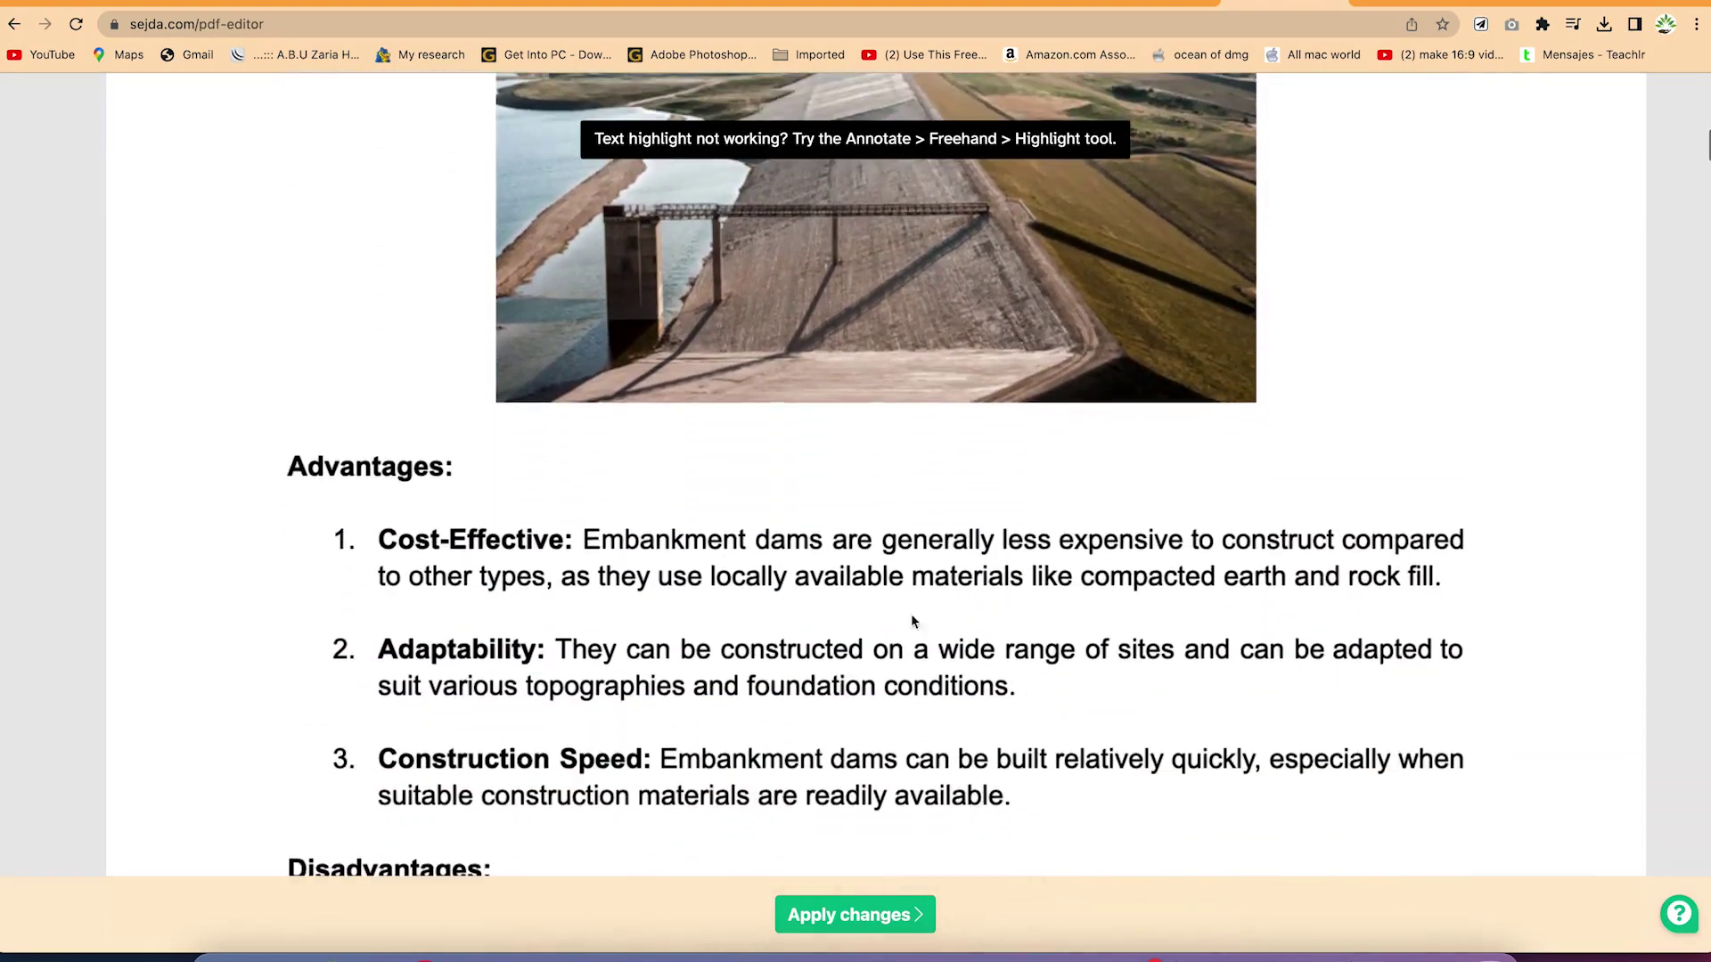
{"action": "scroll", "coordinate": [1004, 386], "scroll_direction": "down", "scroll_amount": 3}
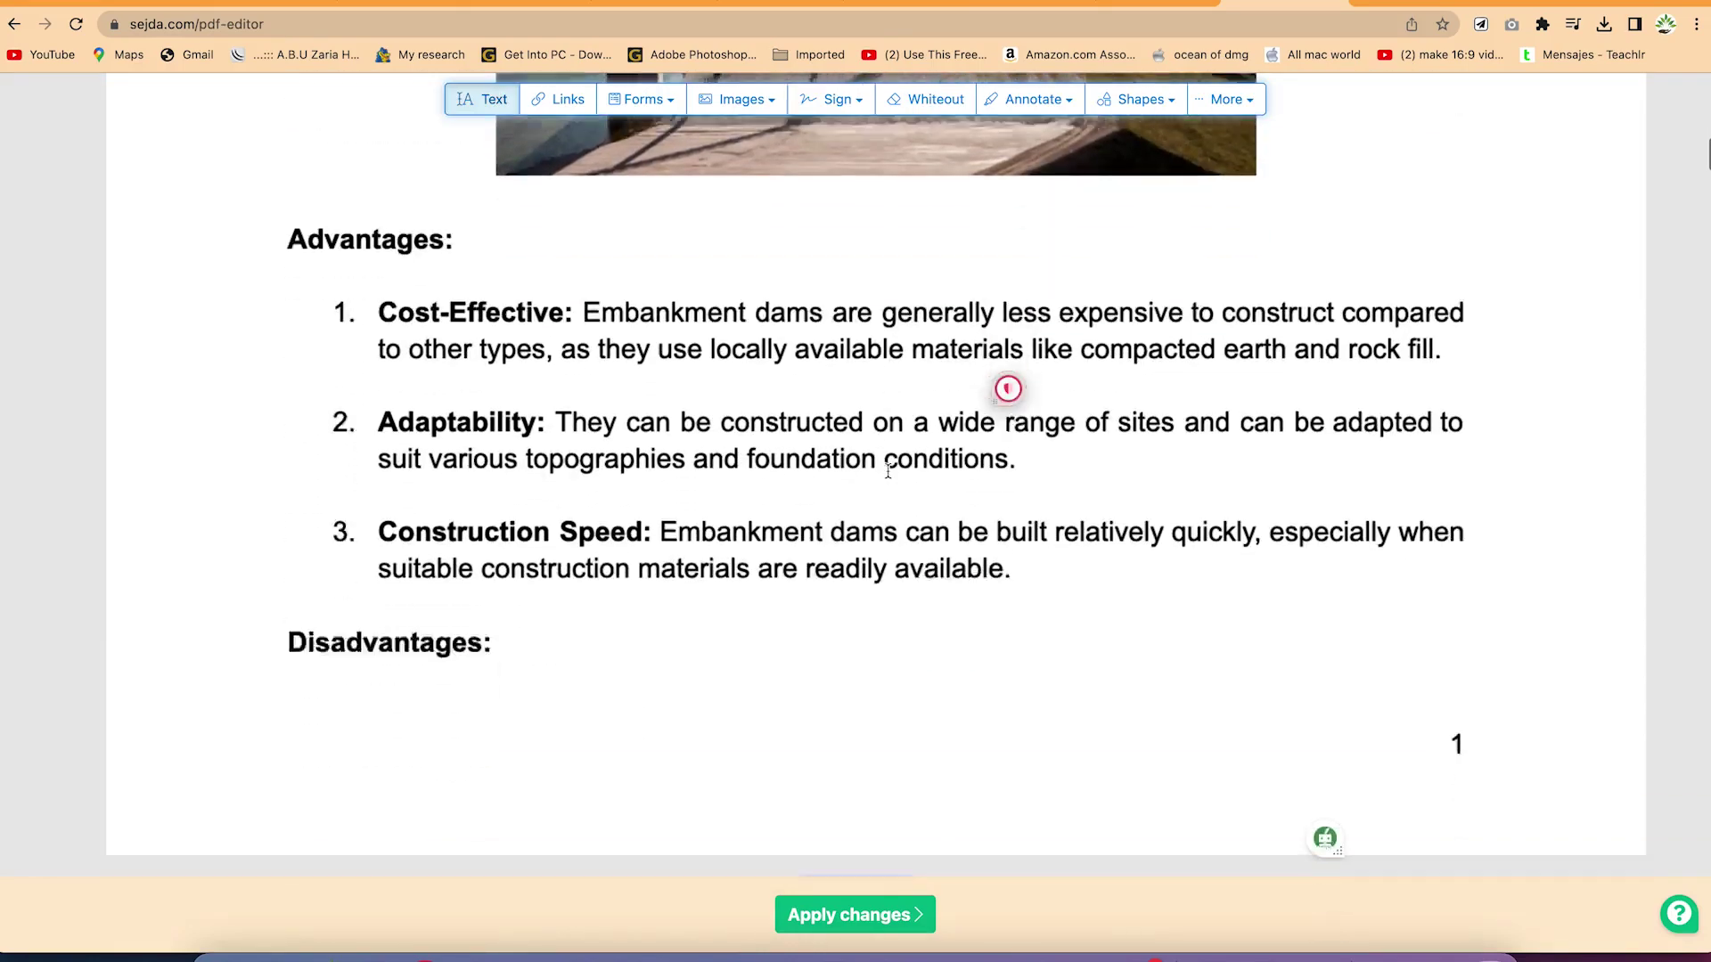
{"action": "left_click", "coordinate": [827, 407]}
{"action": "type", "text": "dfdfd"}
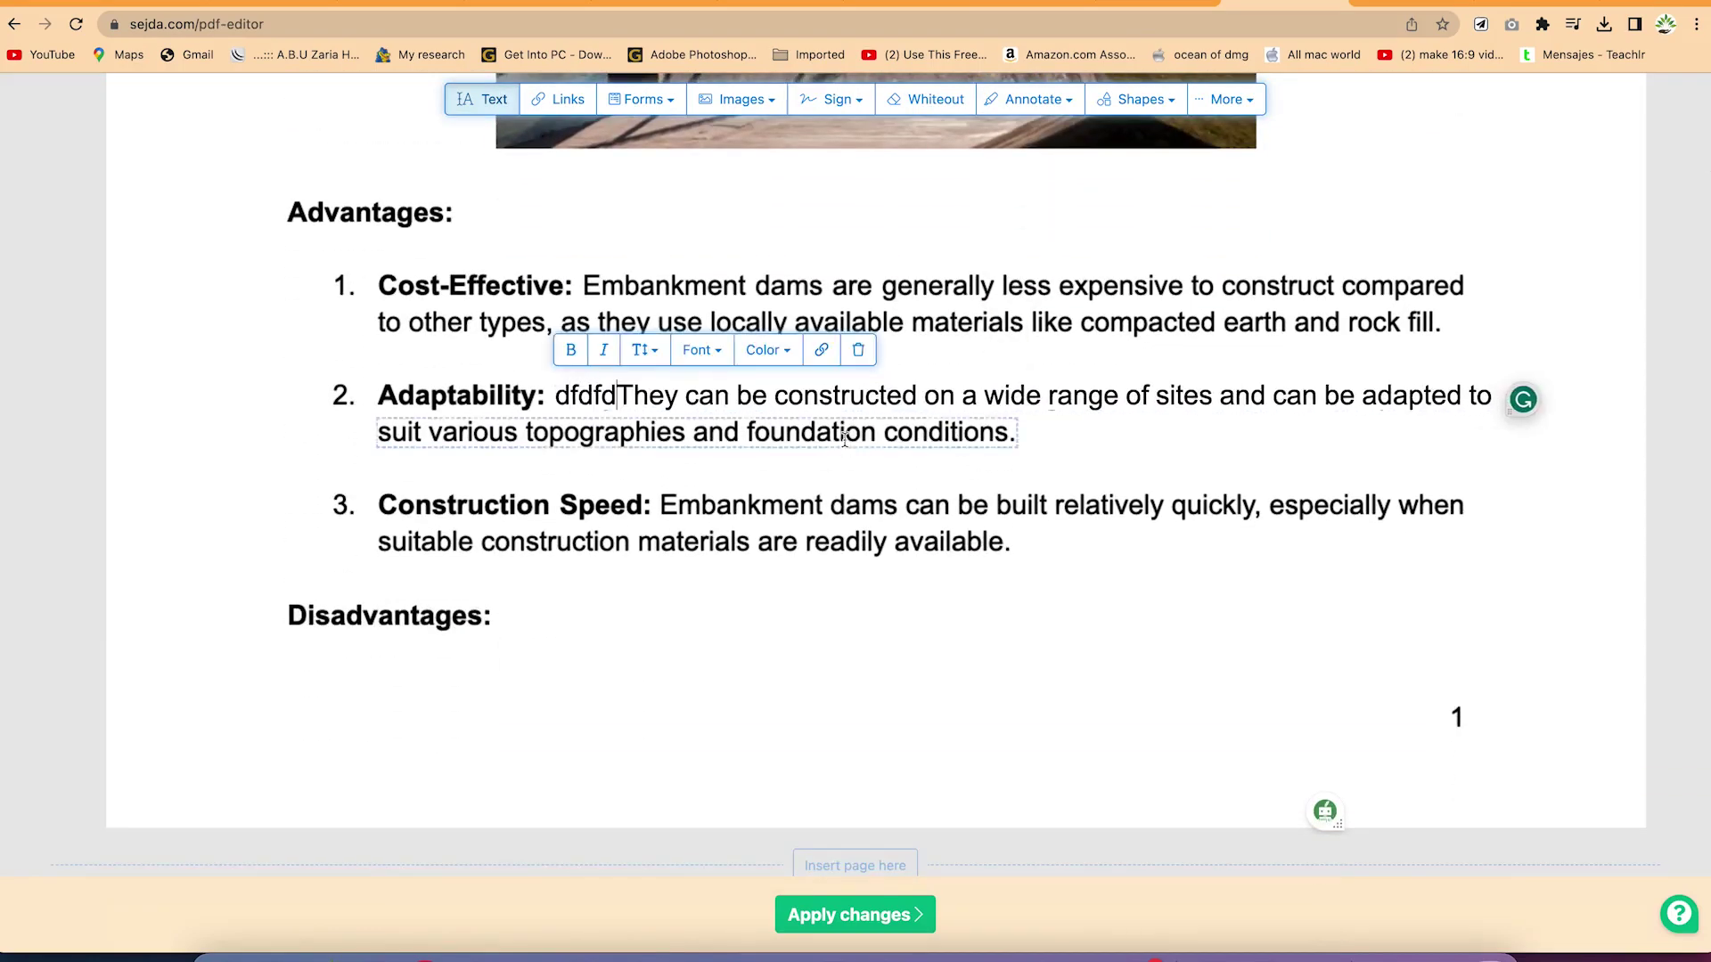
{"action": "left_click", "coordinate": [892, 916]}
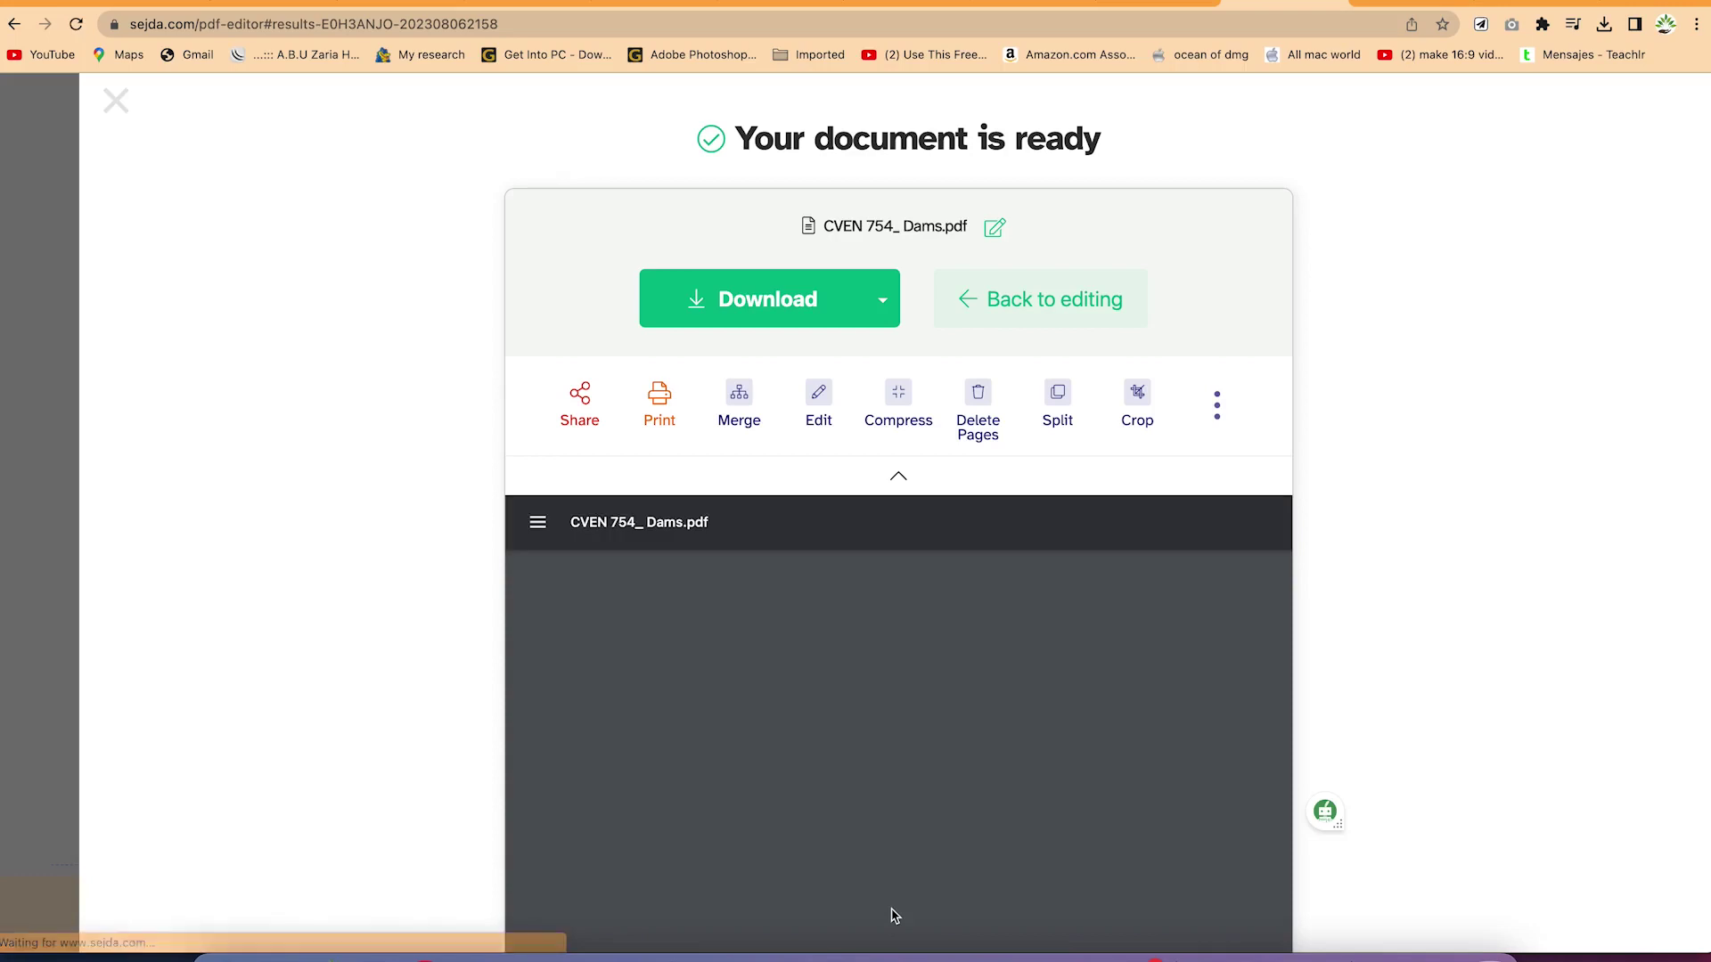
Step: Choose Save as from the Download options for the processed CVEN 754_ Dams.pdf
{"action": "scroll", "coordinate": [815, 600], "scroll_direction": "down", "scroll_amount": 1}
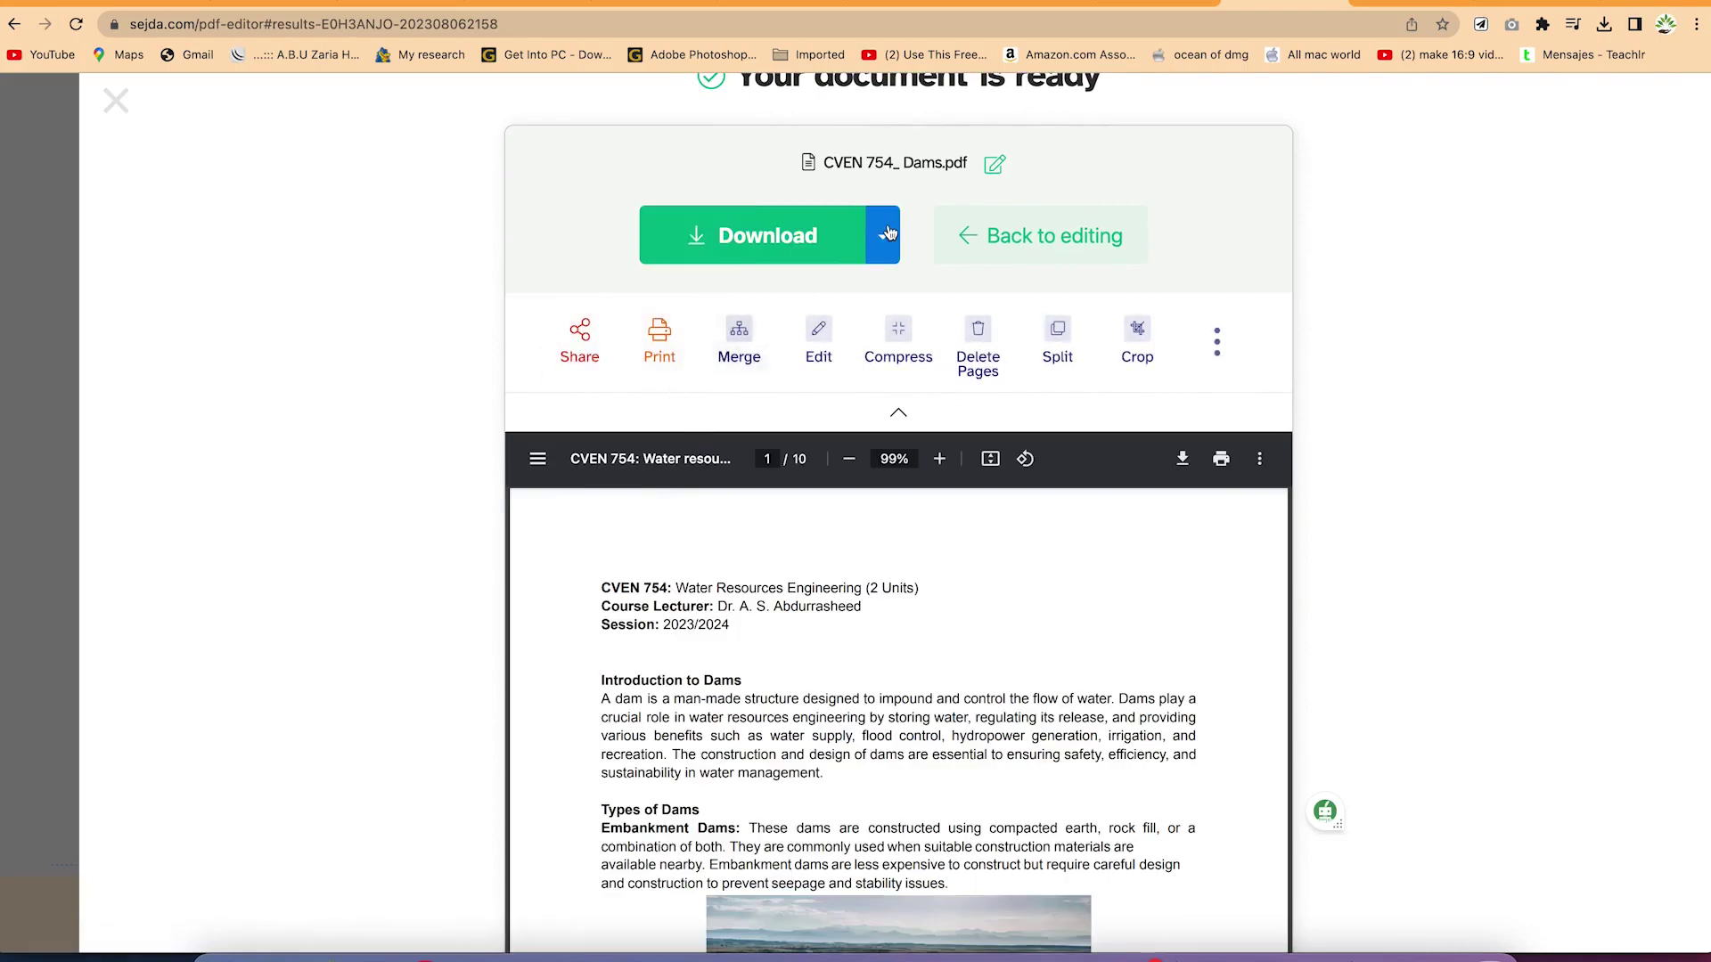
{"action": "left_click", "coordinate": [887, 225]}
{"action": "left_click", "coordinate": [840, 305]}
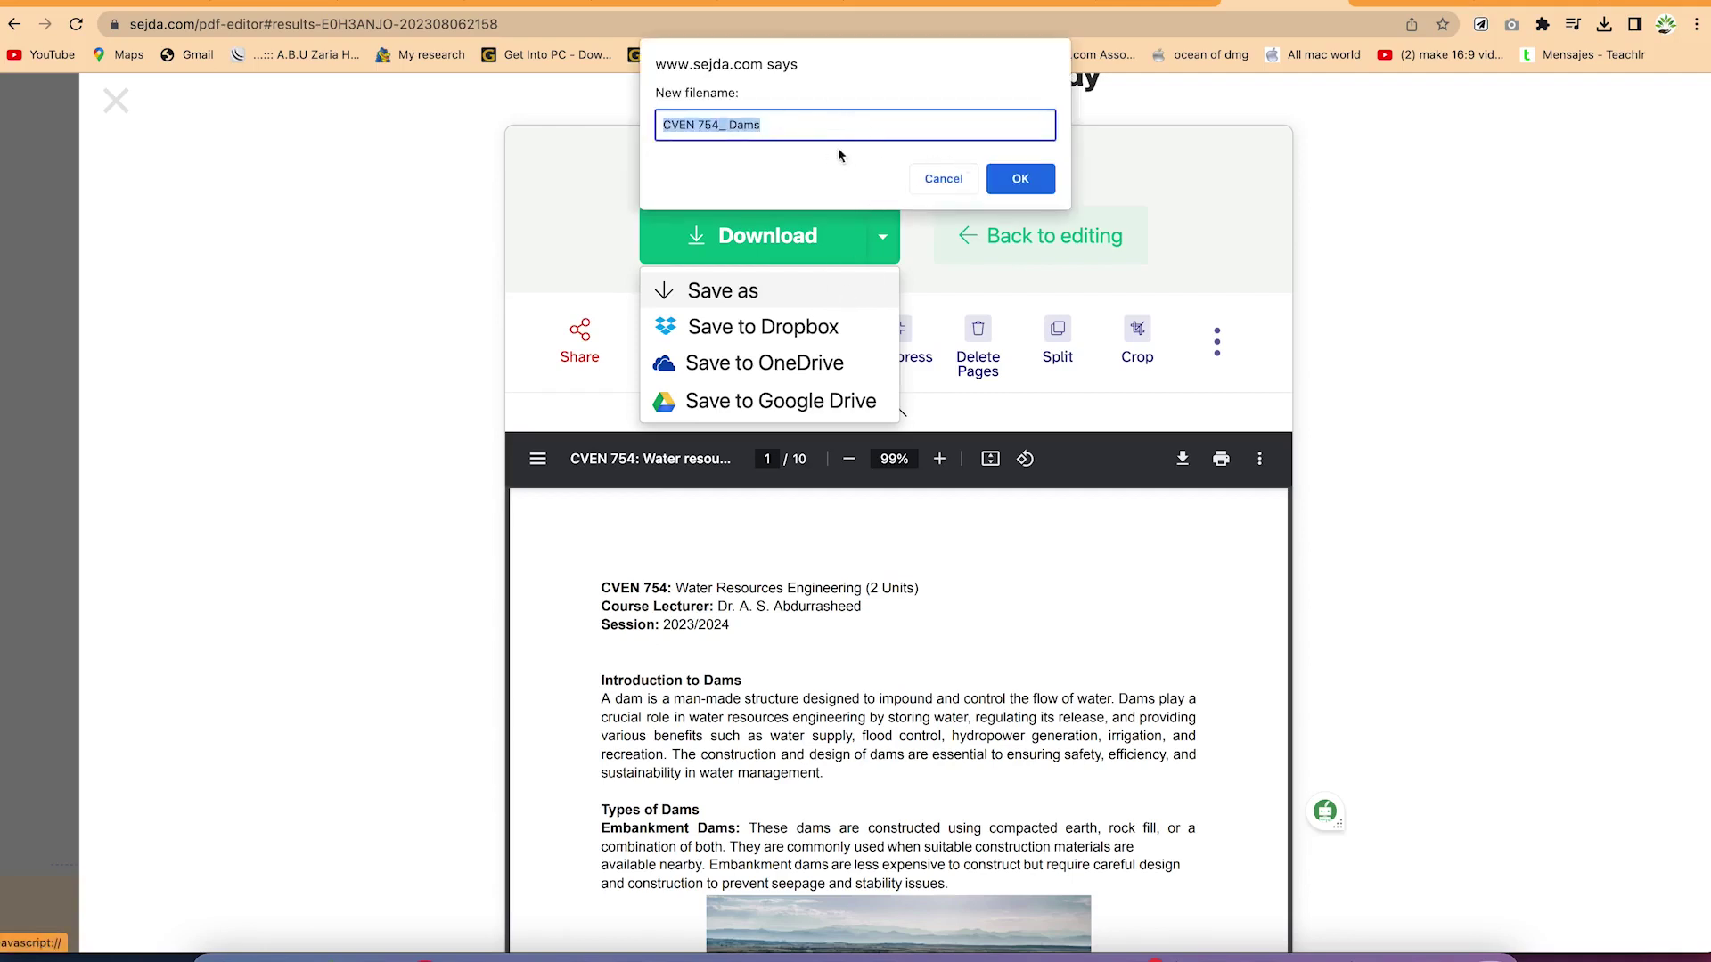
Step: Download the file as CVEN 754_ Dams.pdf and confirm it in Chrome's downloads
{"action": "left_click", "coordinate": [997, 188]}
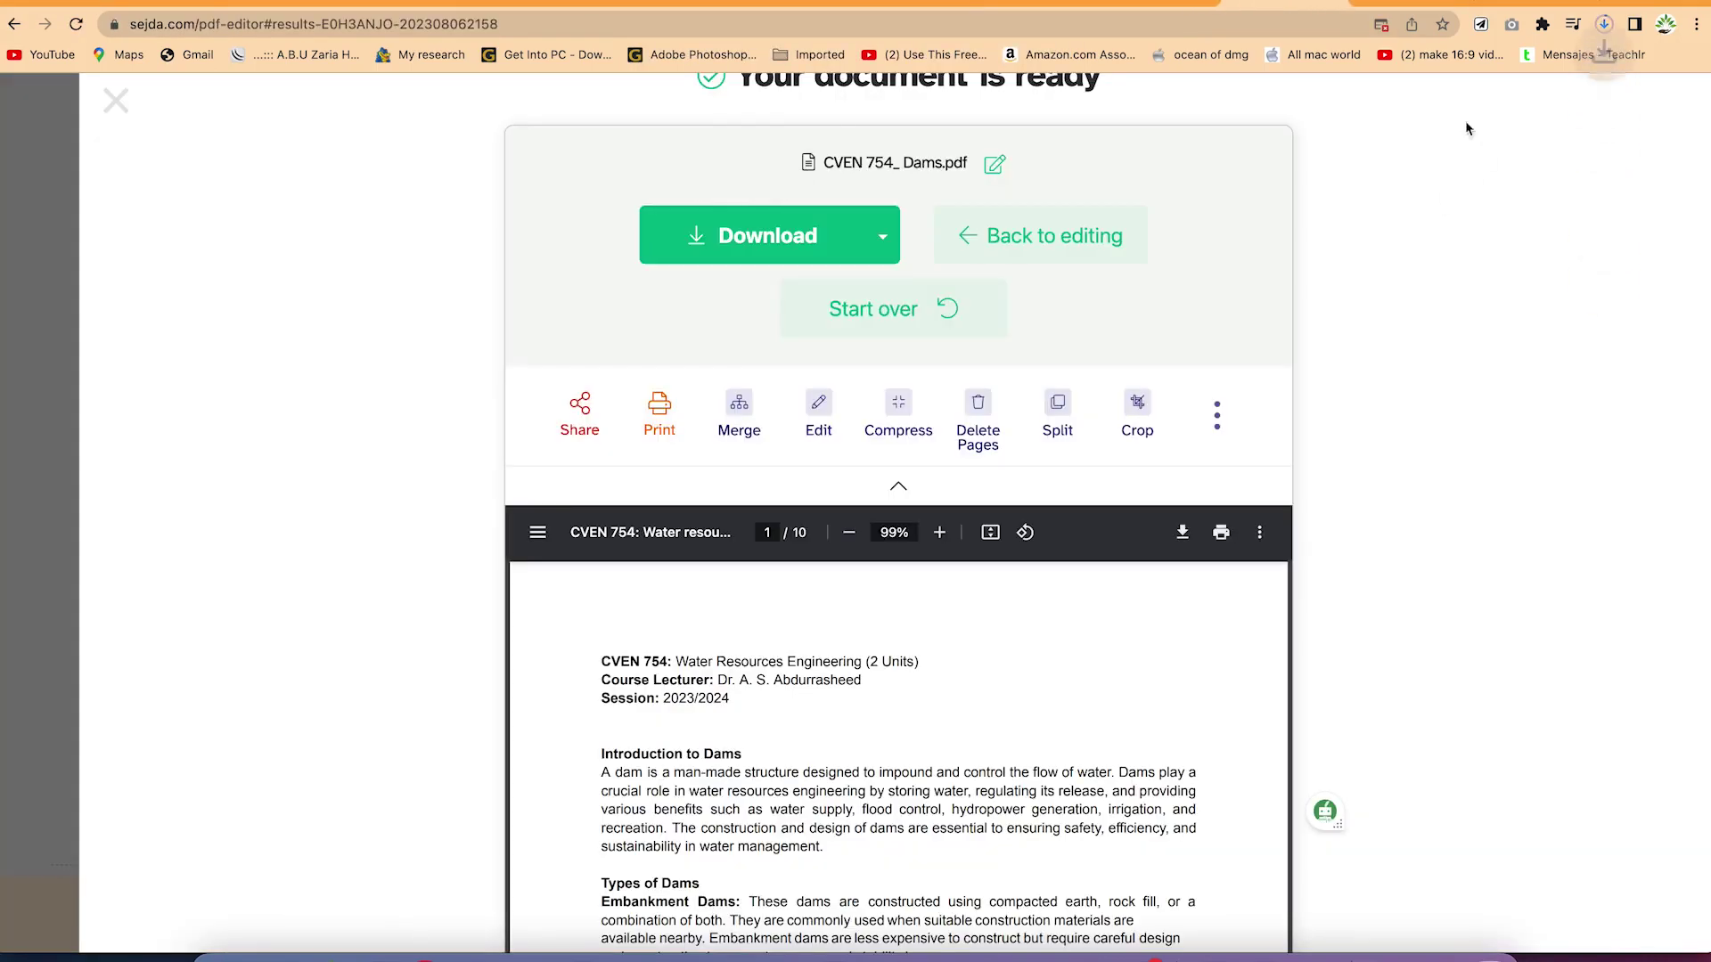
{"action": "left_click", "coordinate": [1606, 26]}
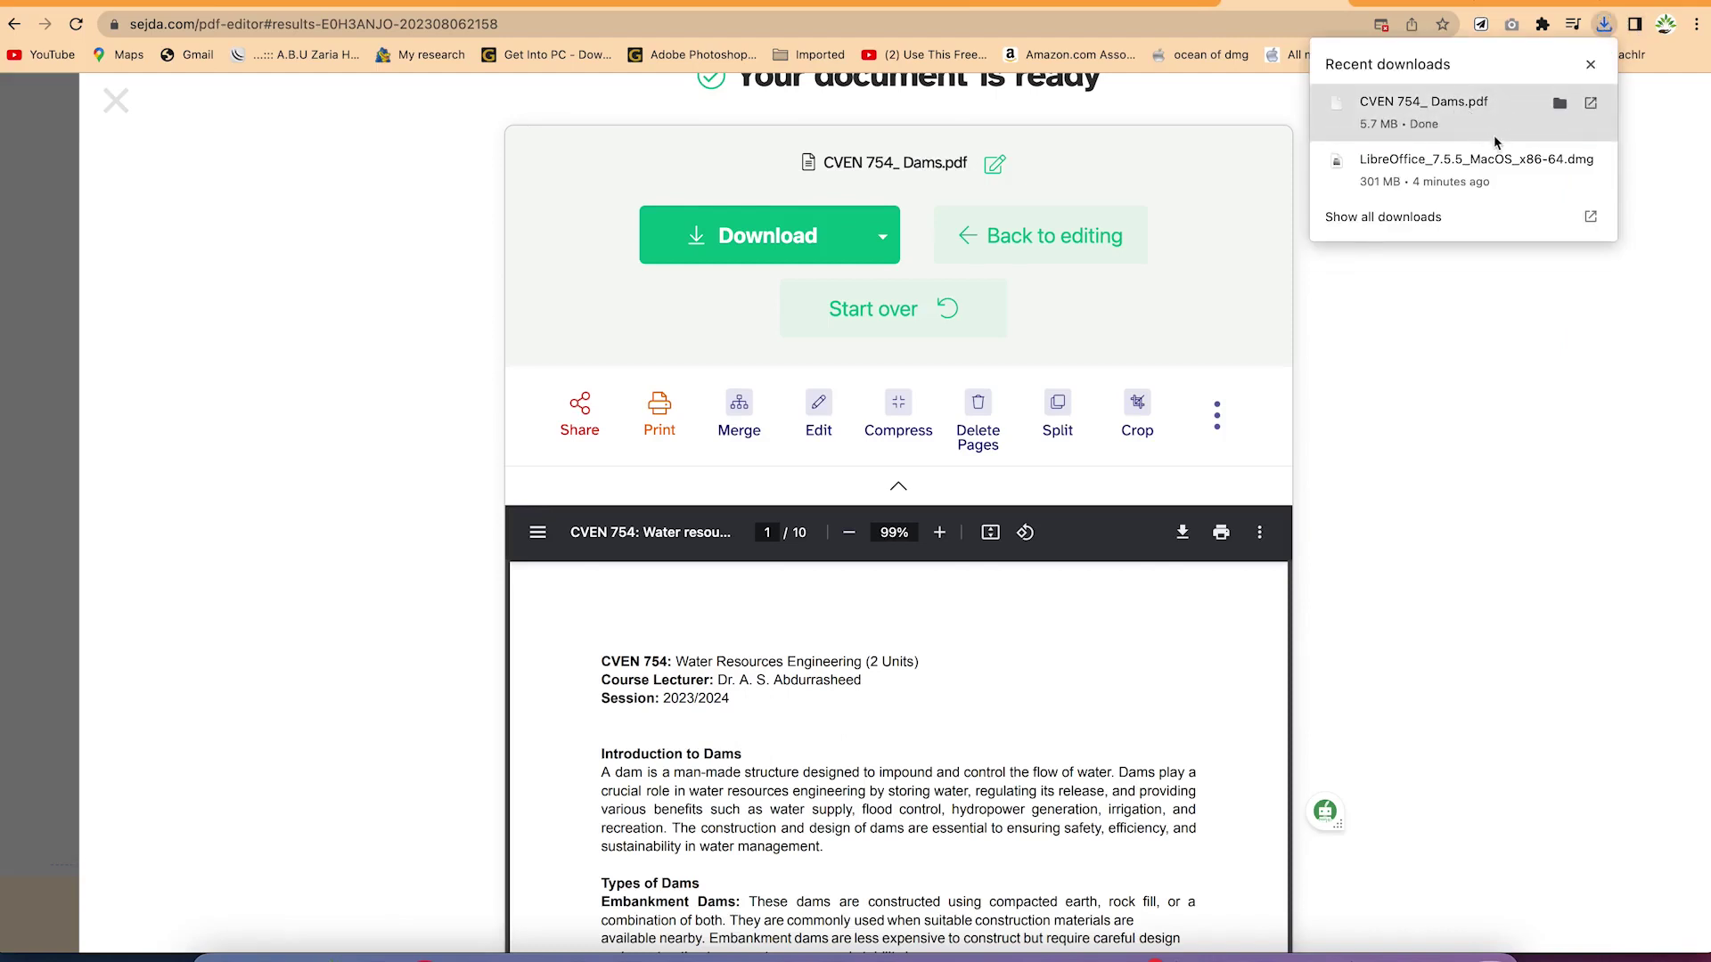
{"action": "left_click", "coordinate": [1501, 603]}
Step: Go back to the Sejda upload start page
{"action": "scroll", "coordinate": [1341, 316], "scroll_direction": "up", "scroll_amount": 2}
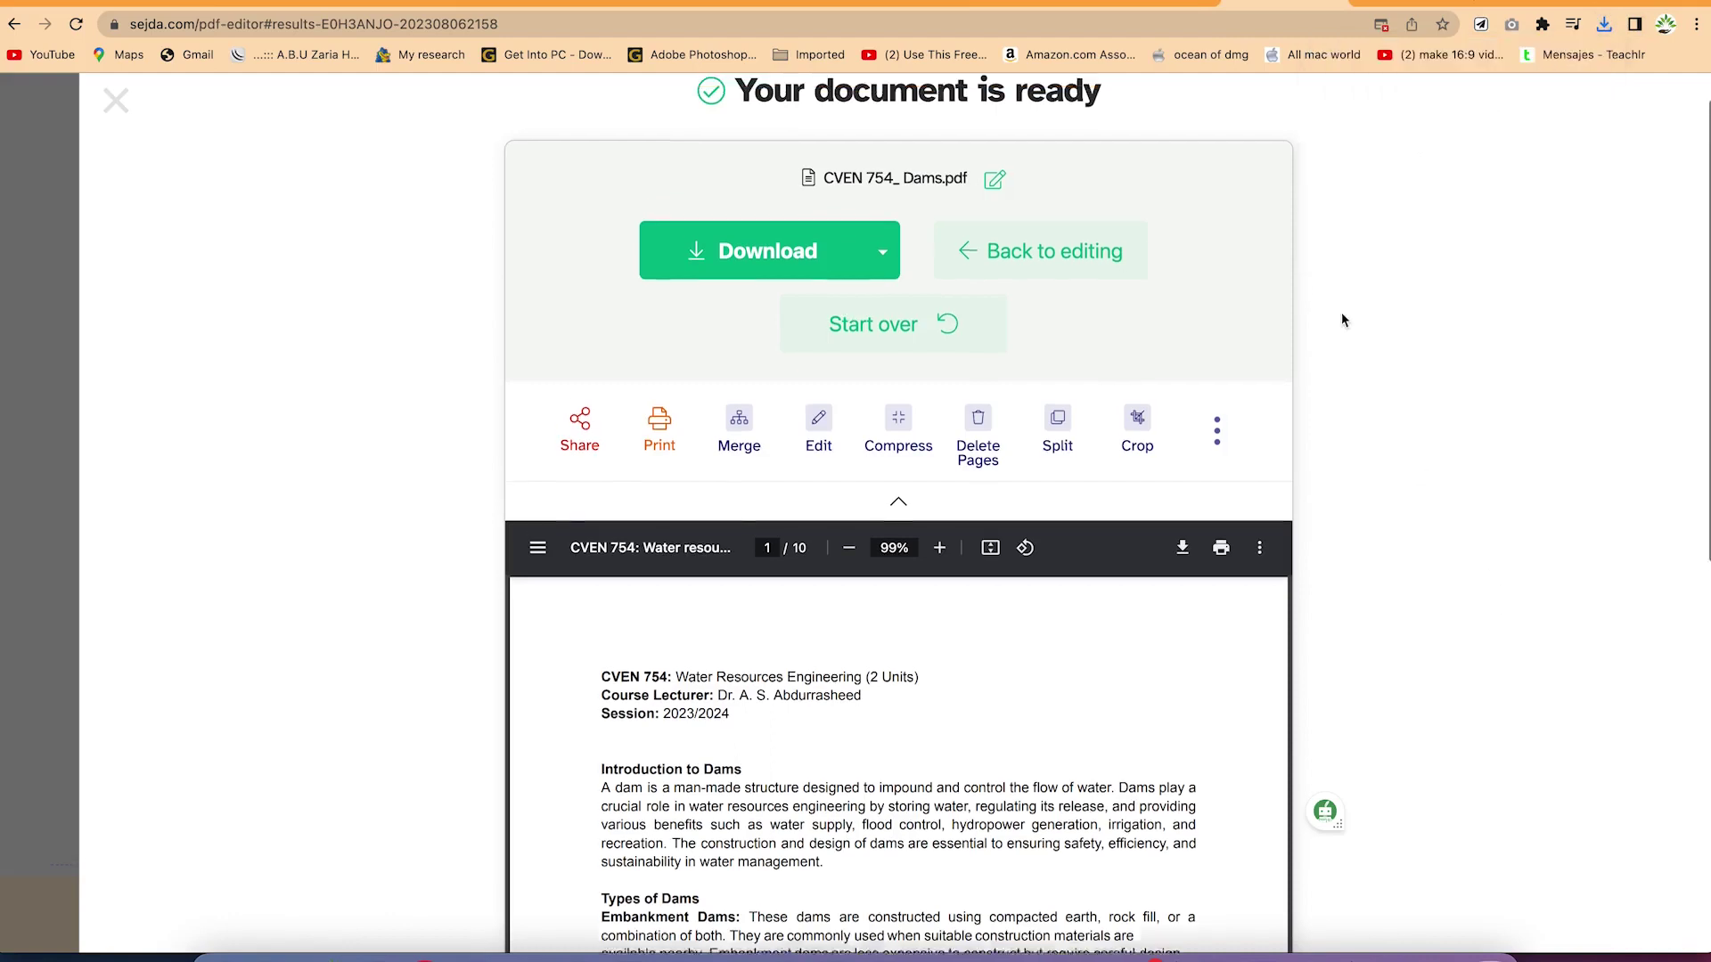
{"action": "left_click", "coordinate": [12, 30]}
{"action": "left_click", "coordinate": [12, 29]}
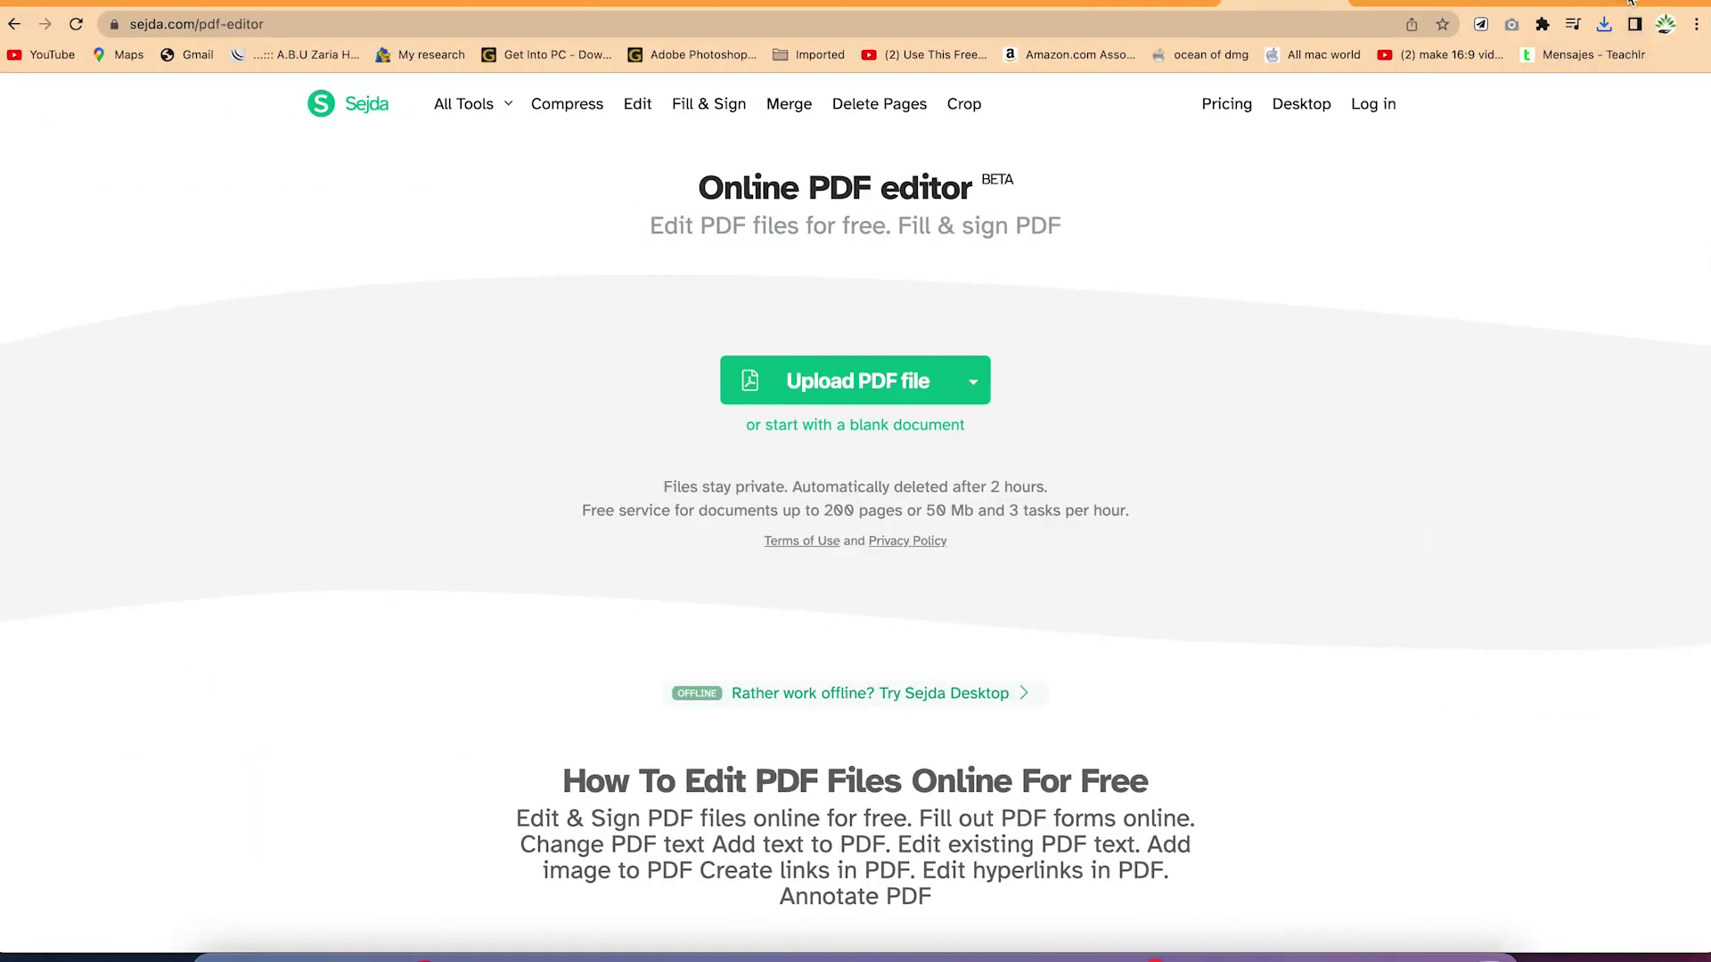
Step: Open a new browser tab and load canva.com
{"action": "key", "text": "super+t"}
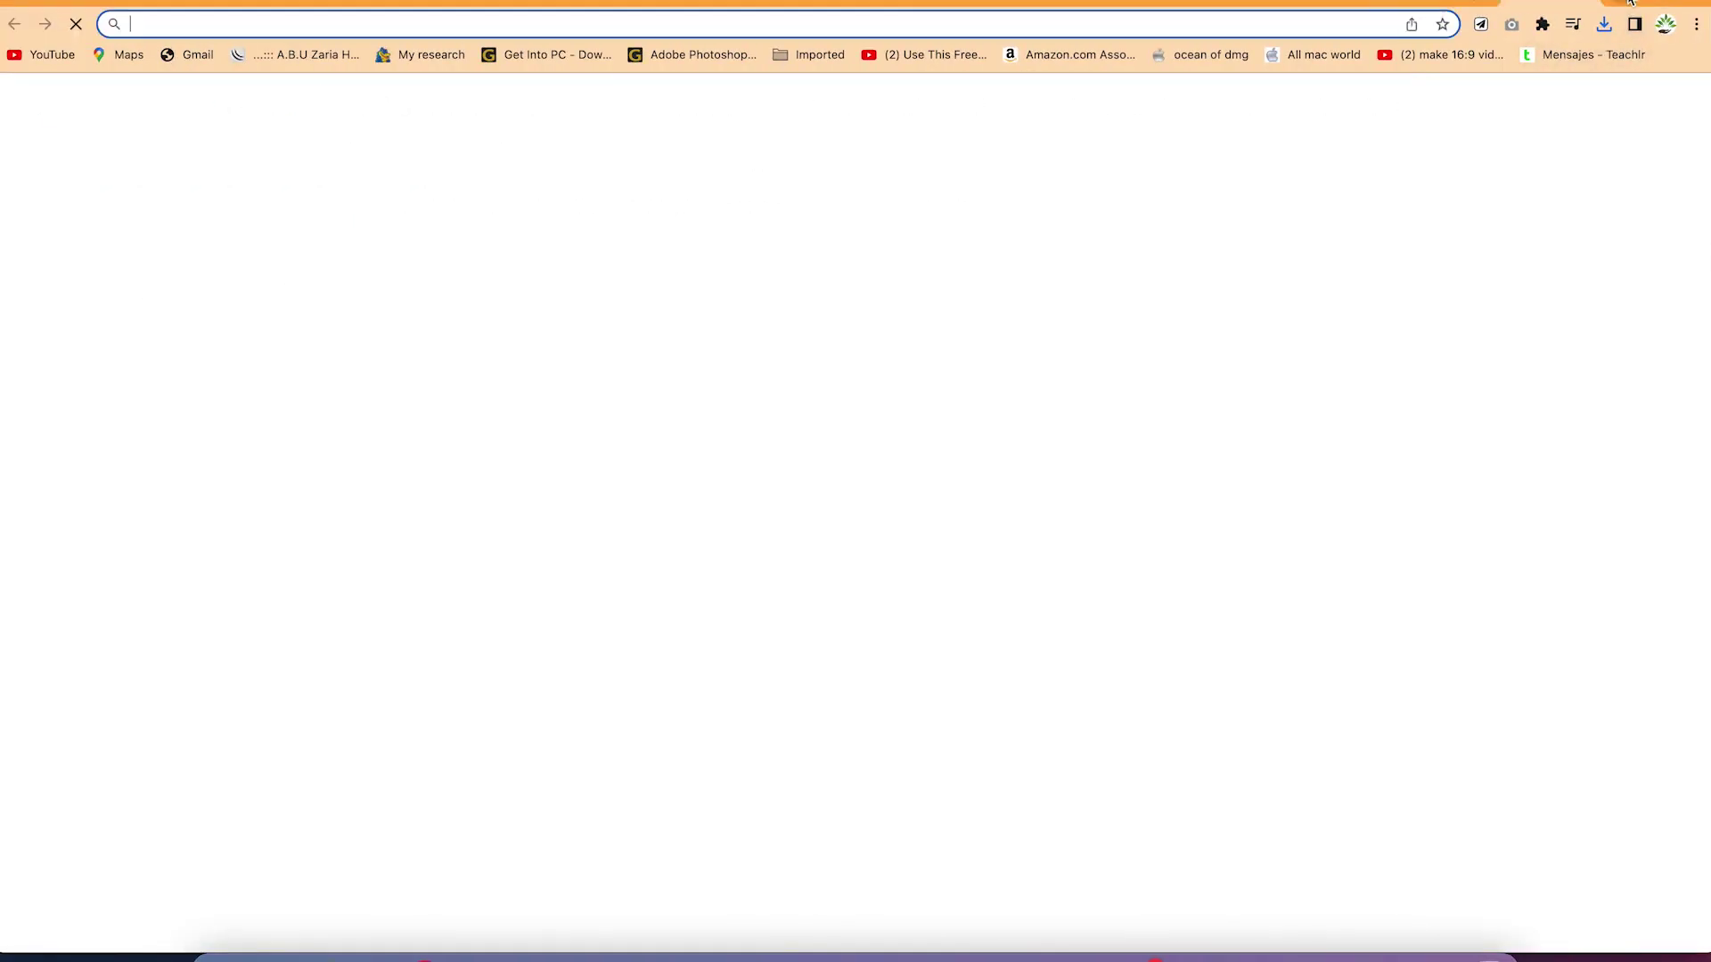
{"action": "type", "text": "canva.com"}
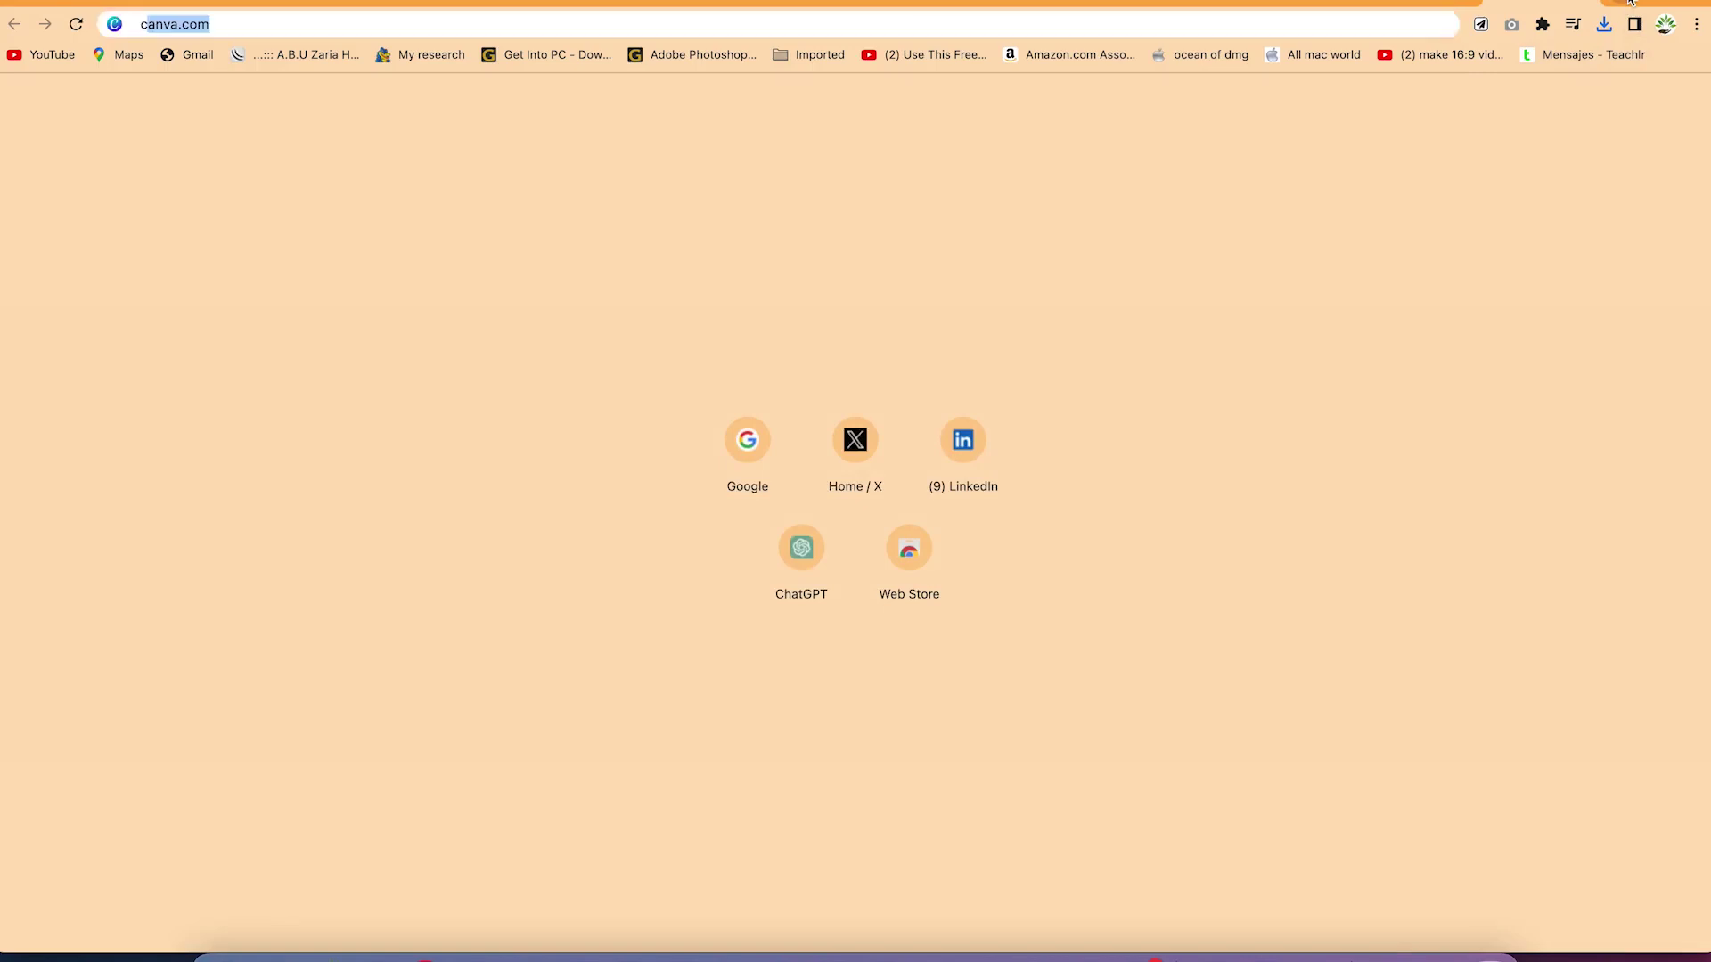
{"action": "key", "text": "Return"}
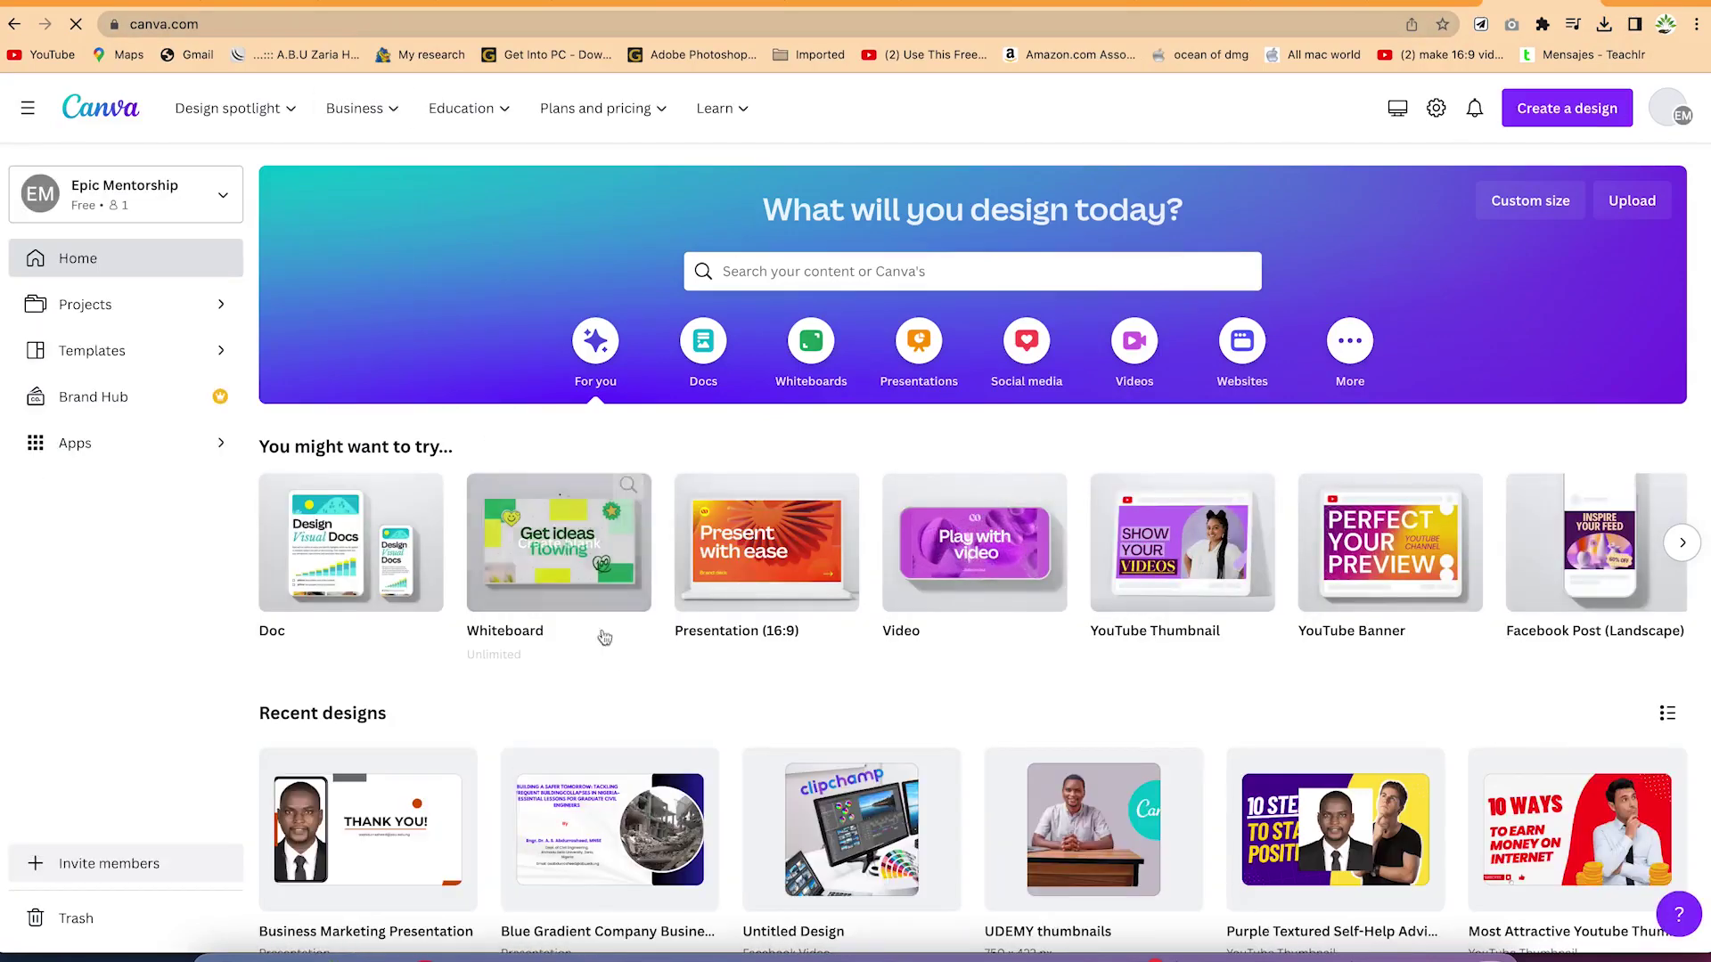
Step: Drag CVEN 754_ Dams.pdf from Finder onto Canva's home page to import it
{"action": "left_click", "coordinate": [220, 956]}
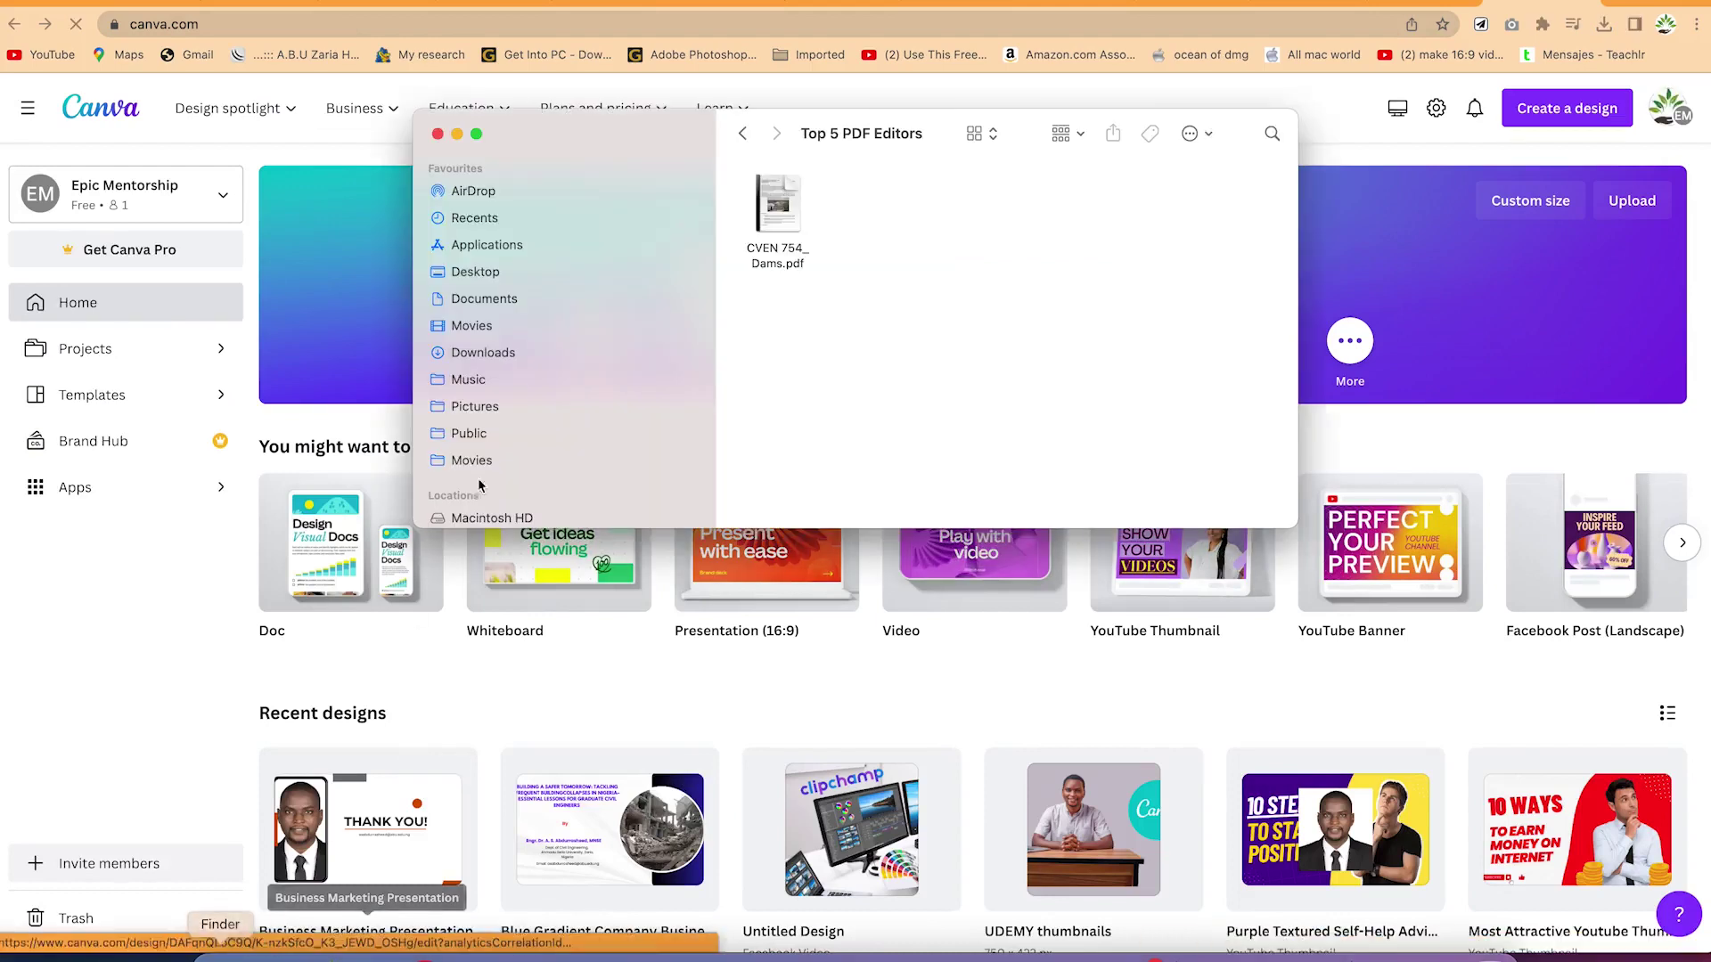
{"action": "left_click_drag", "start_coordinate": [779, 269], "coordinate": [842, 664]}
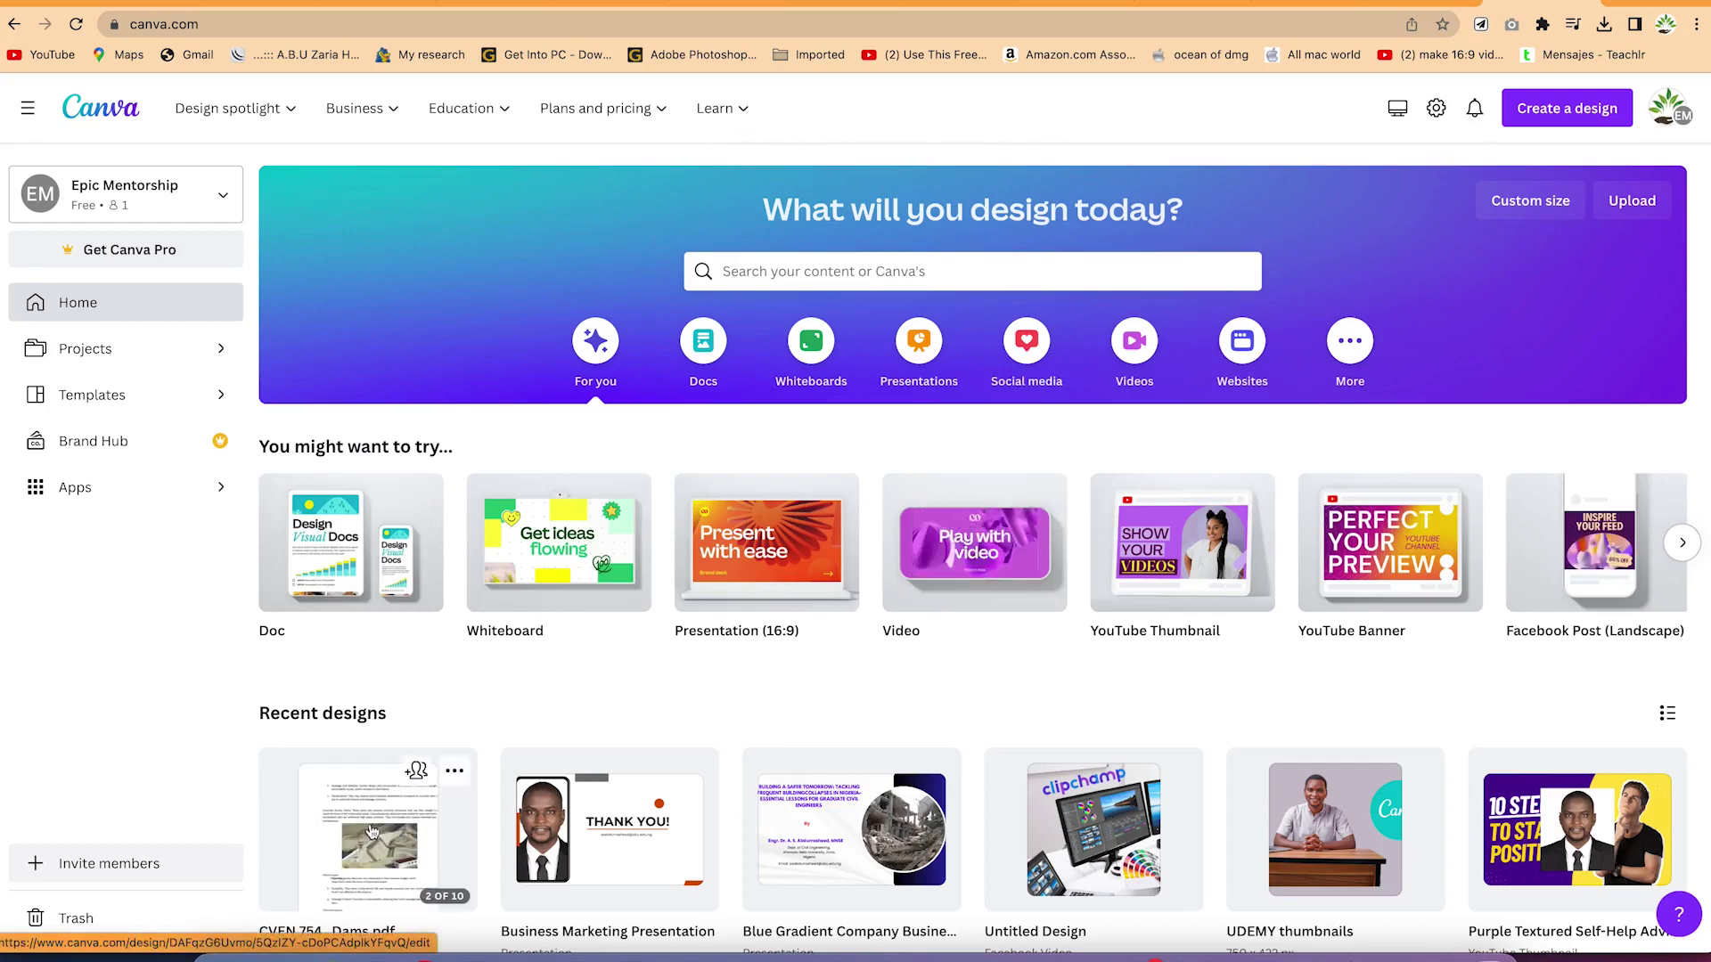
{"action": "scroll", "coordinate": [375, 830], "scroll_direction": "down", "scroll_amount": 2}
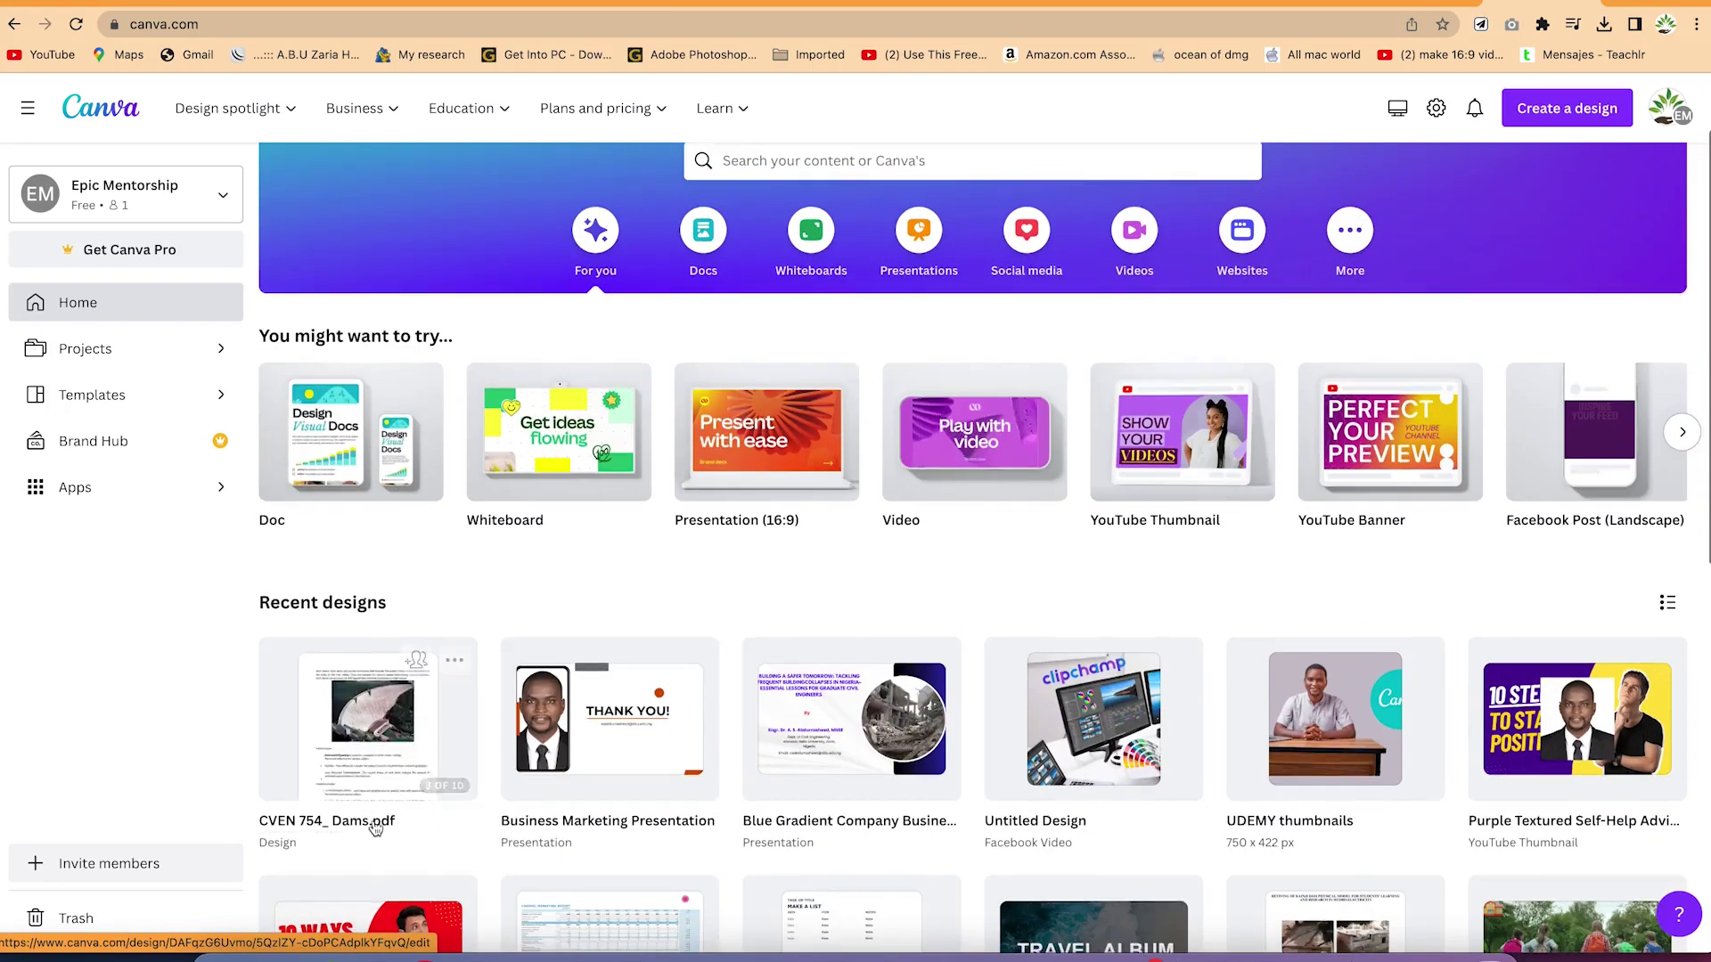
Step: Open the imported design, type 'dfdfdf' into the intro paragraph, and highlight the header's lecturer name
{"action": "left_click", "coordinate": [374, 828]}
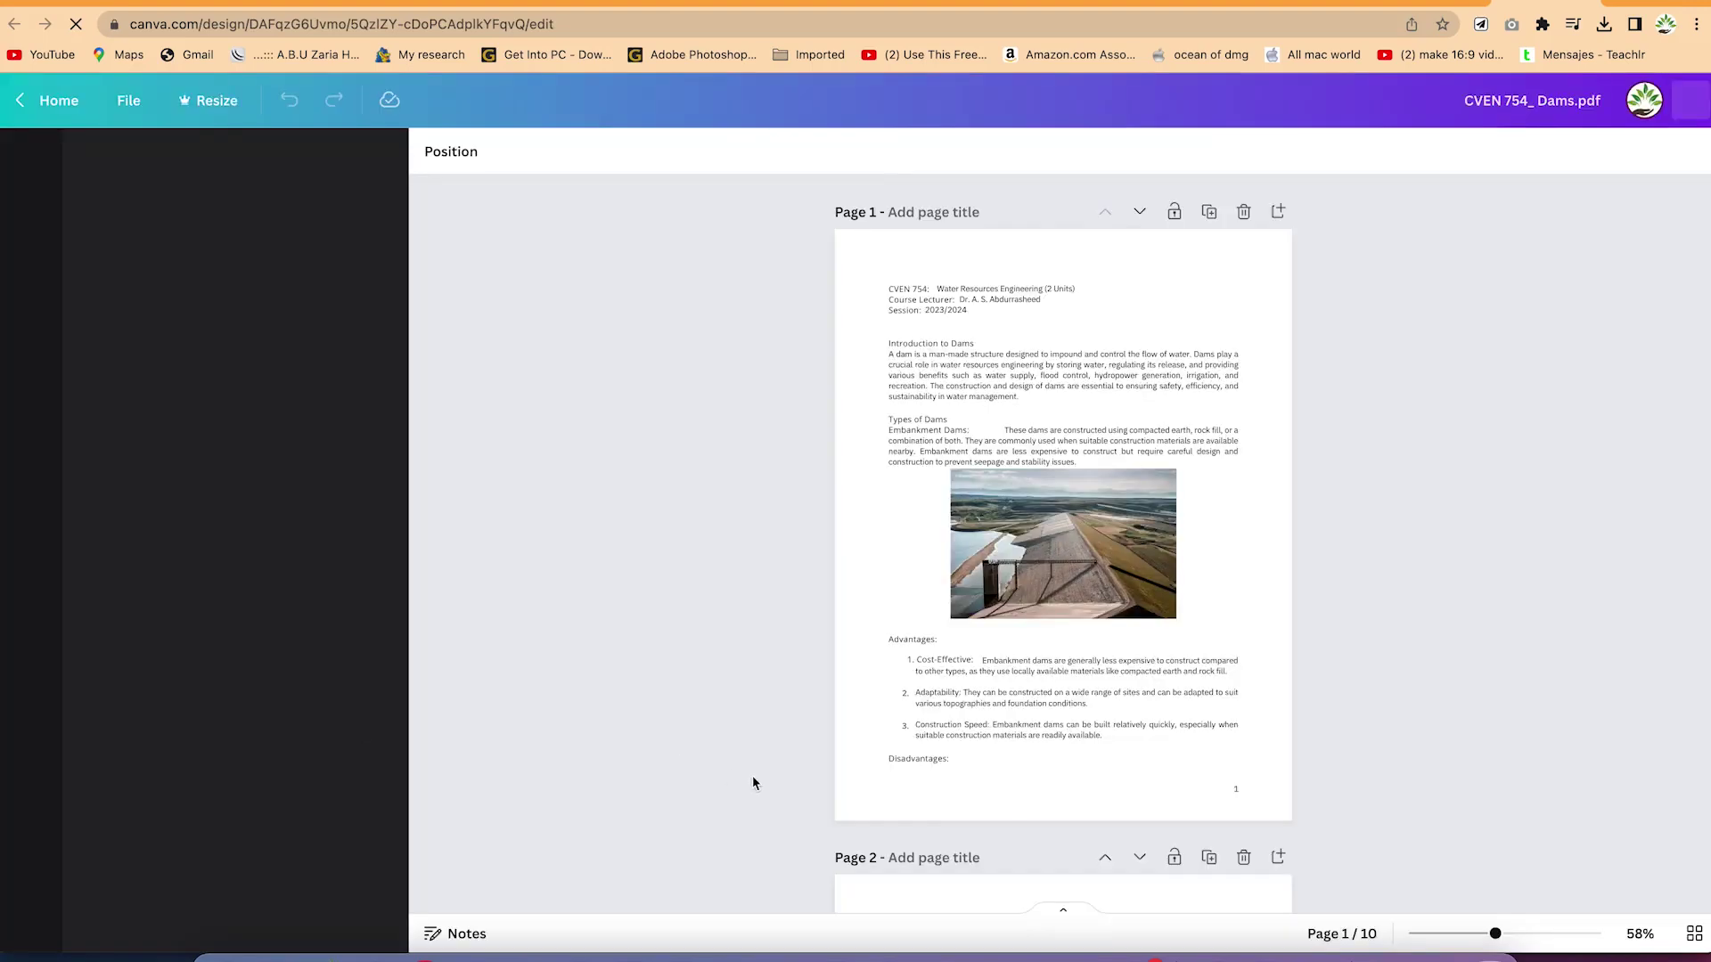
{"action": "left_click", "coordinate": [988, 376]}
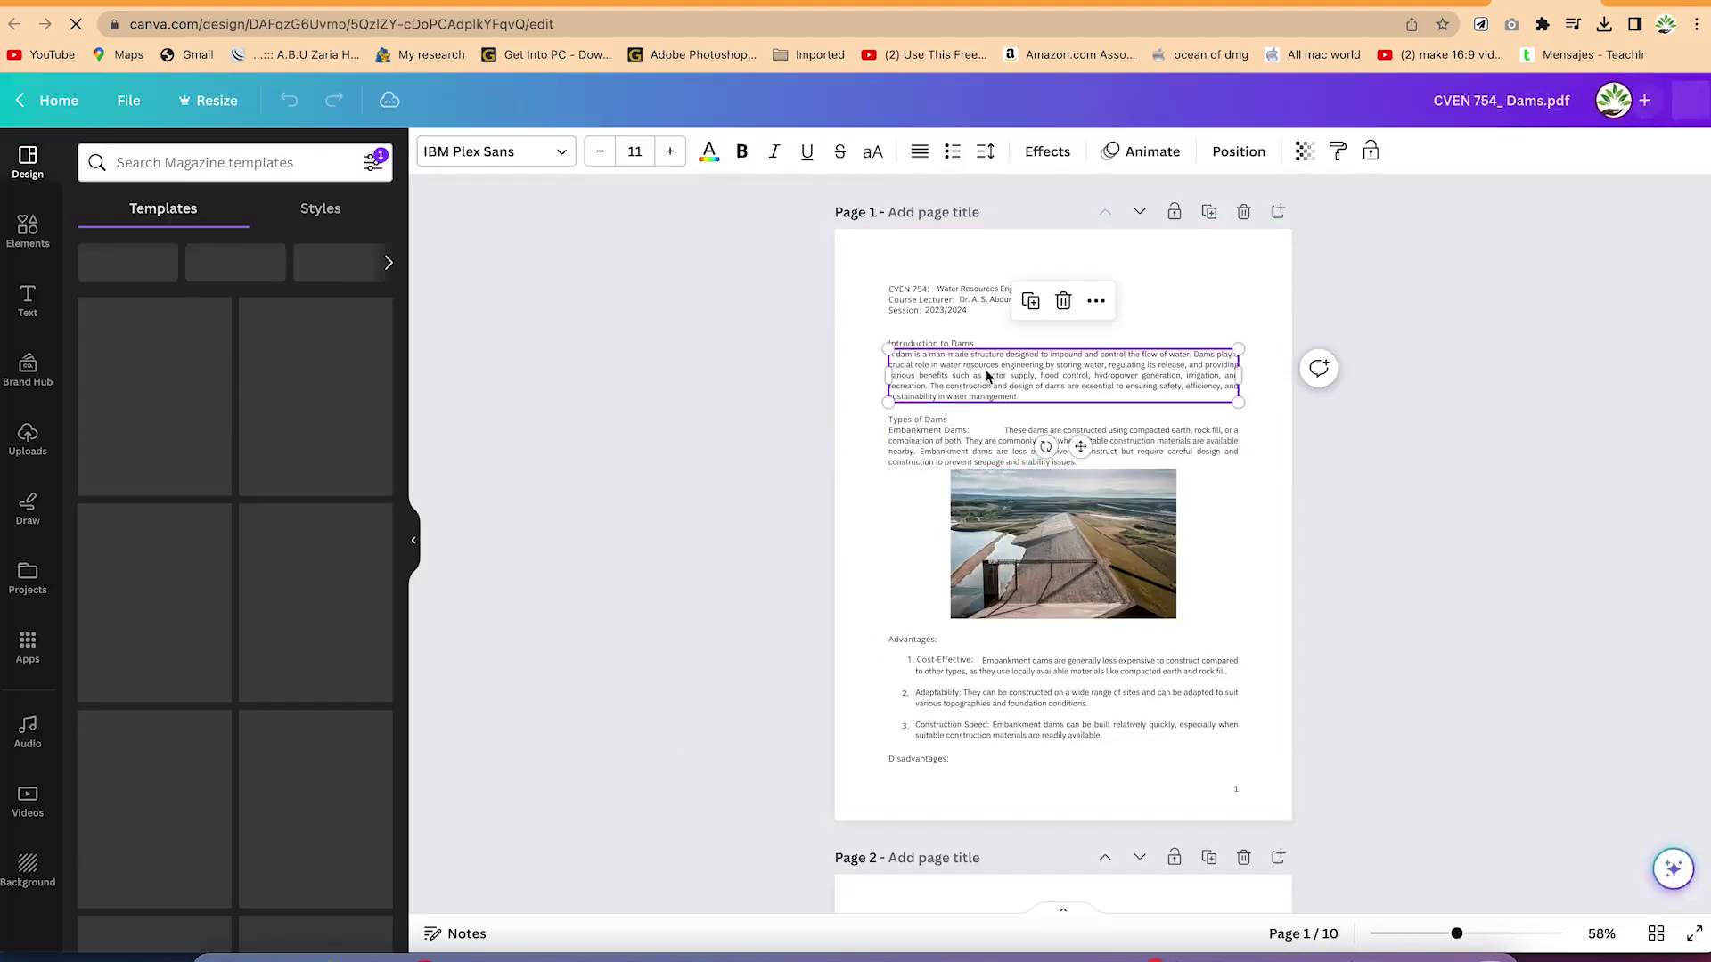
{"action": "double_click", "coordinate": [988, 374]}
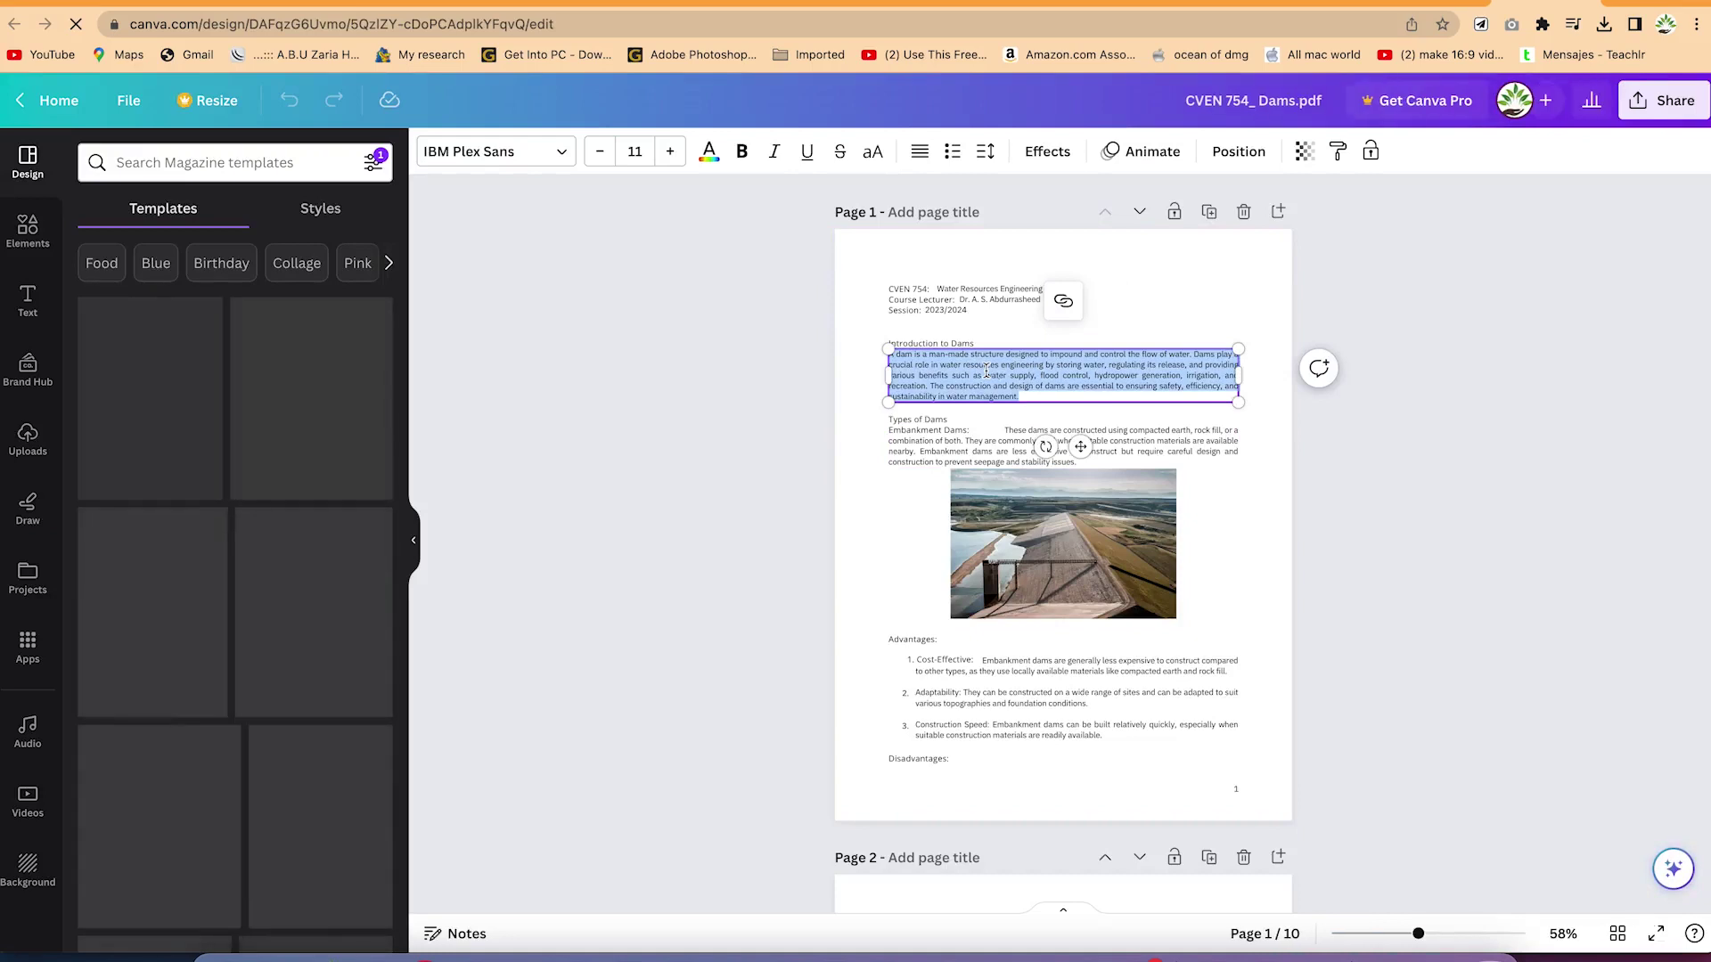
{"action": "left_click", "coordinate": [1044, 389]}
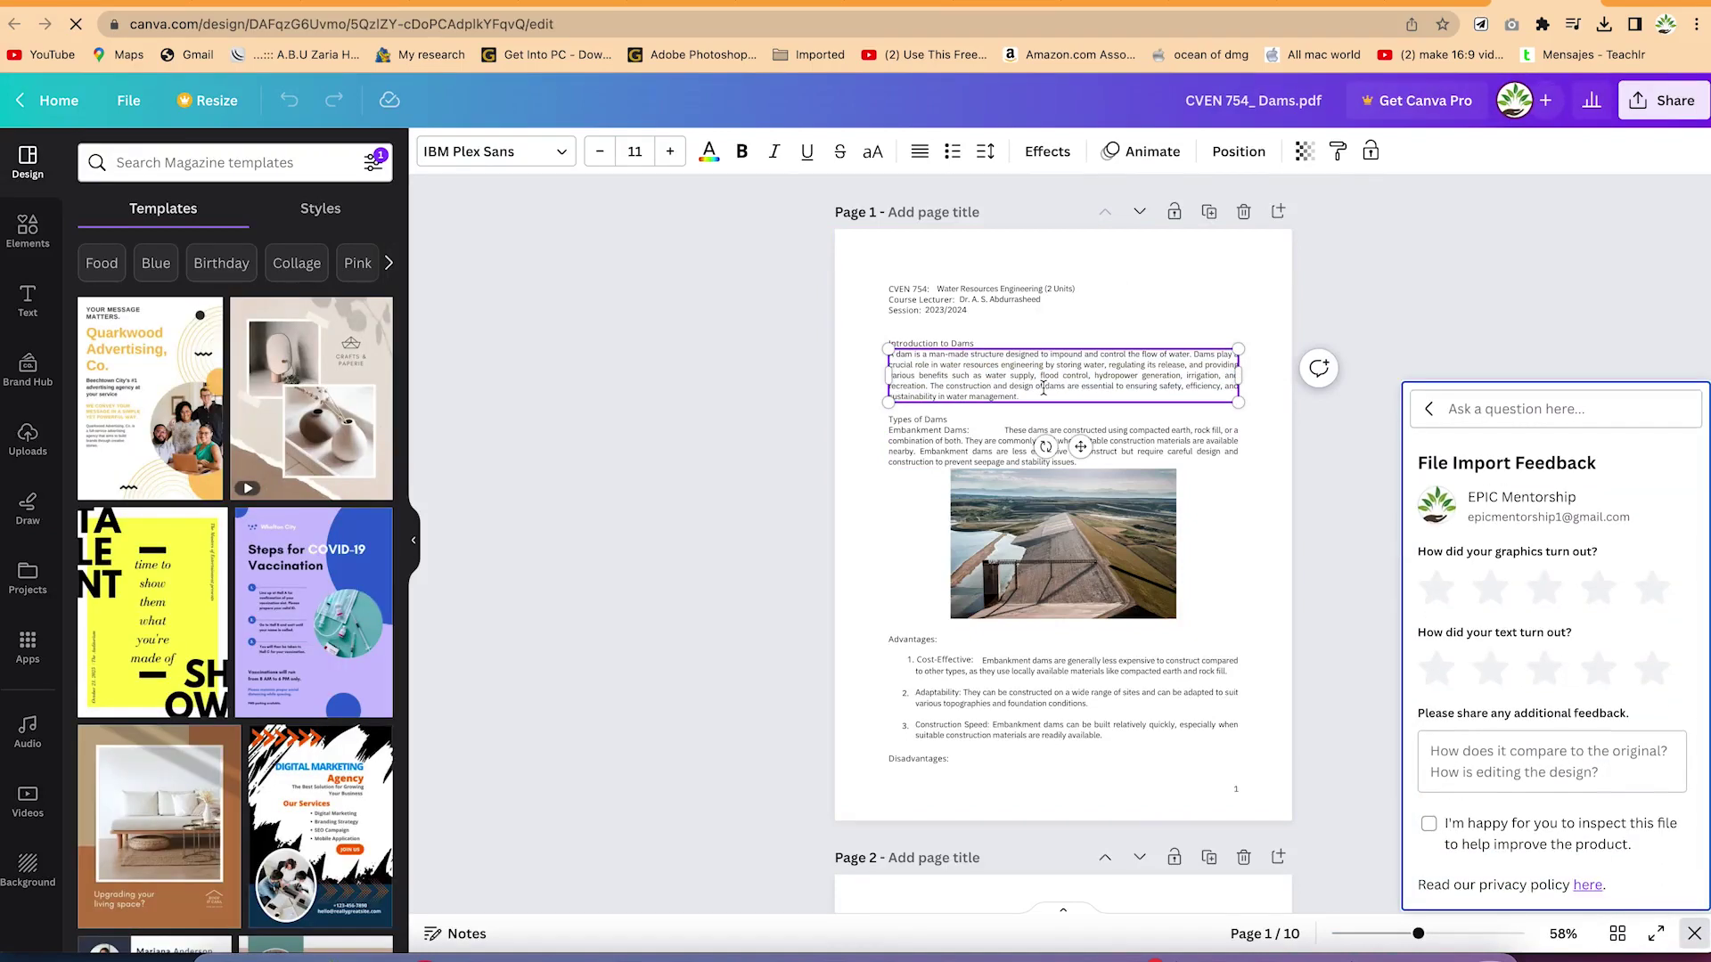
{"action": "type", "text": "dfdfdfdd"}
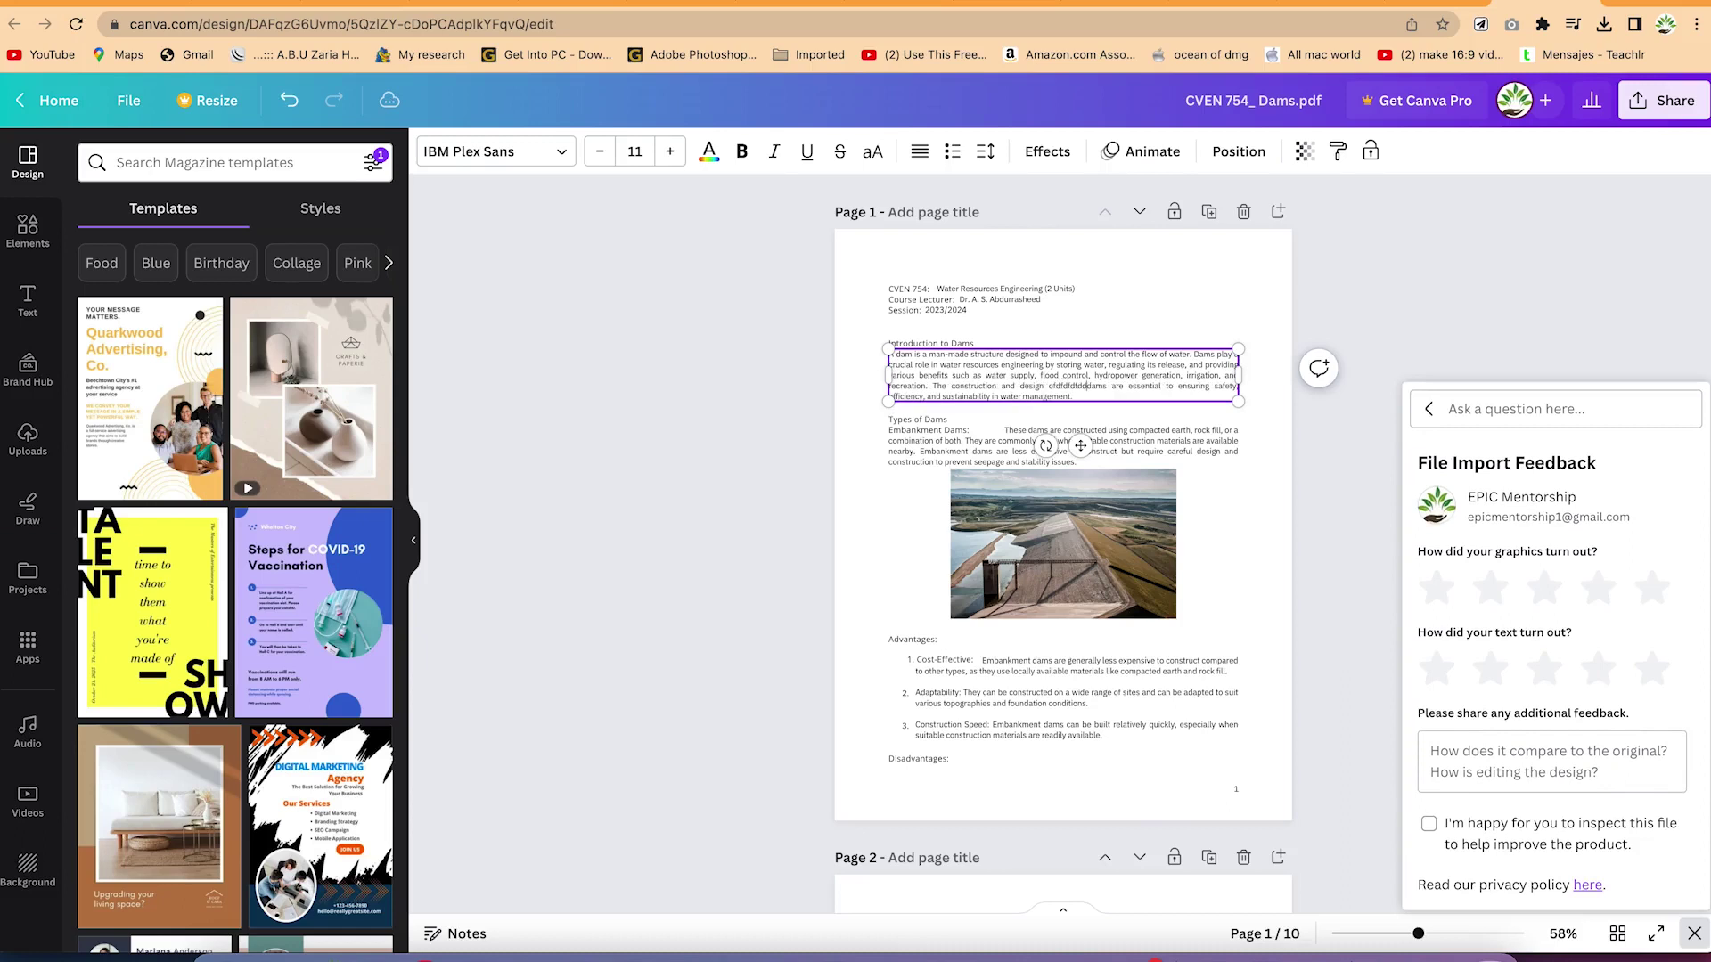
{"action": "left_click", "coordinate": [988, 299]}
{"action": "left_click_drag", "start_coordinate": [960, 300], "coordinate": [1040, 300]}
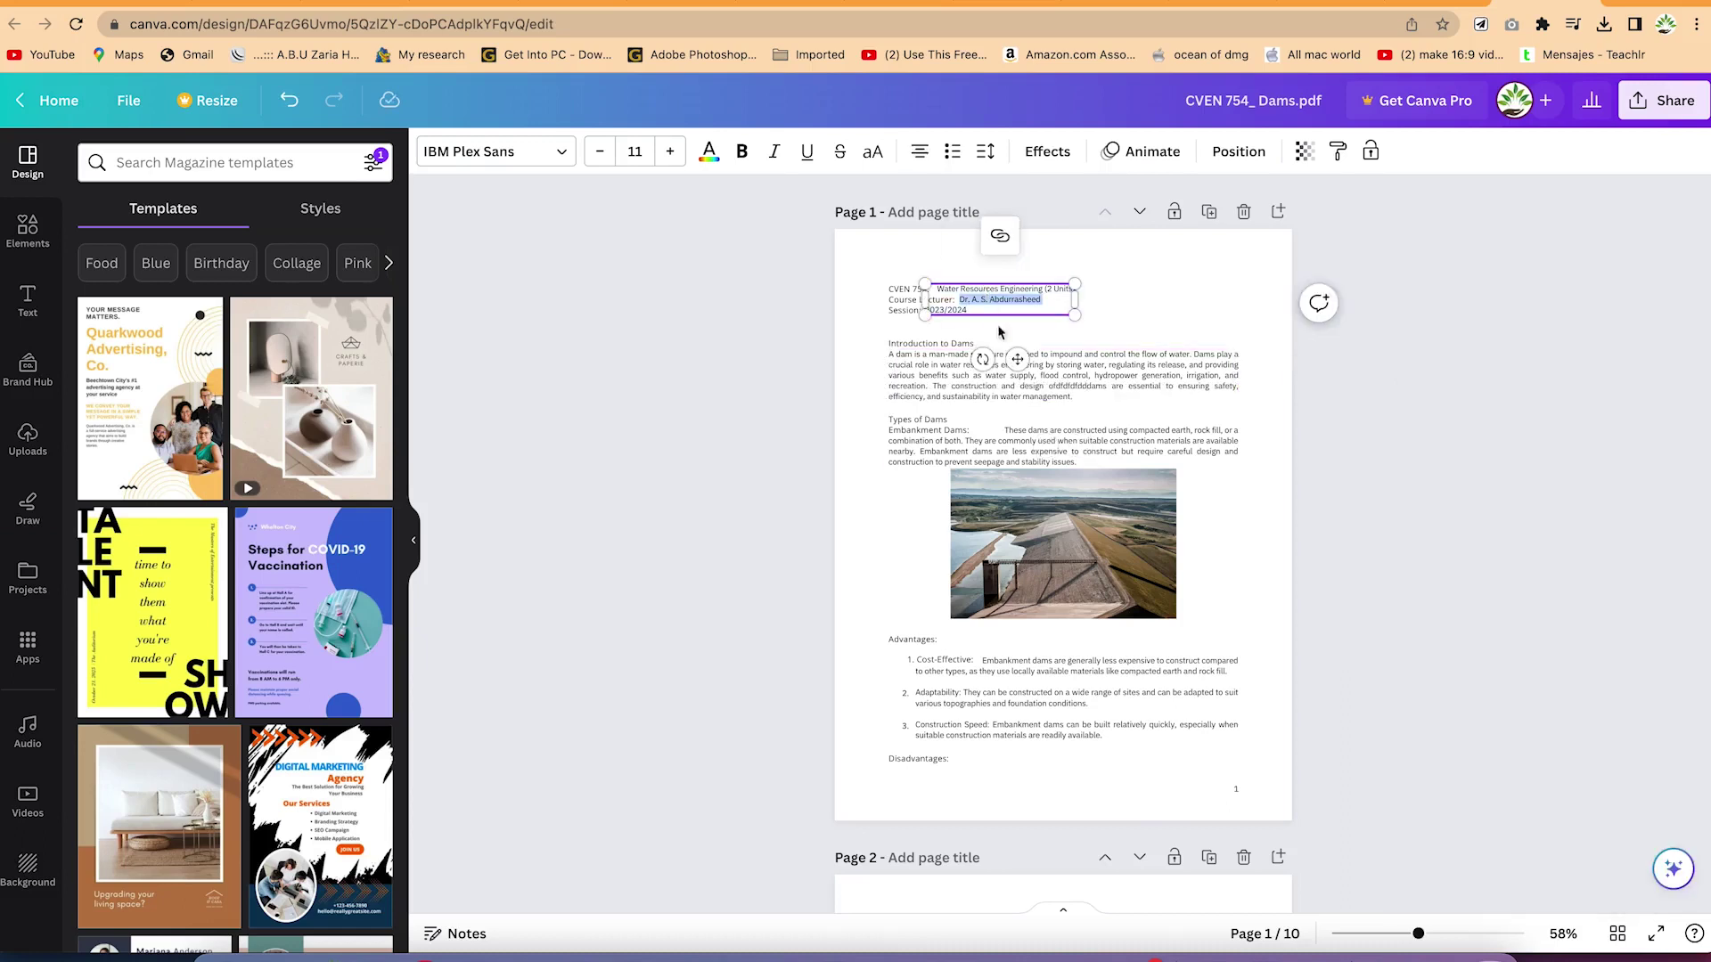
Step: Append 'df' after 2023/2024, centre the header text and bullet the session line
{"action": "left_click", "coordinate": [999, 311]}
{"action": "type", "text": "dfdfdf"}
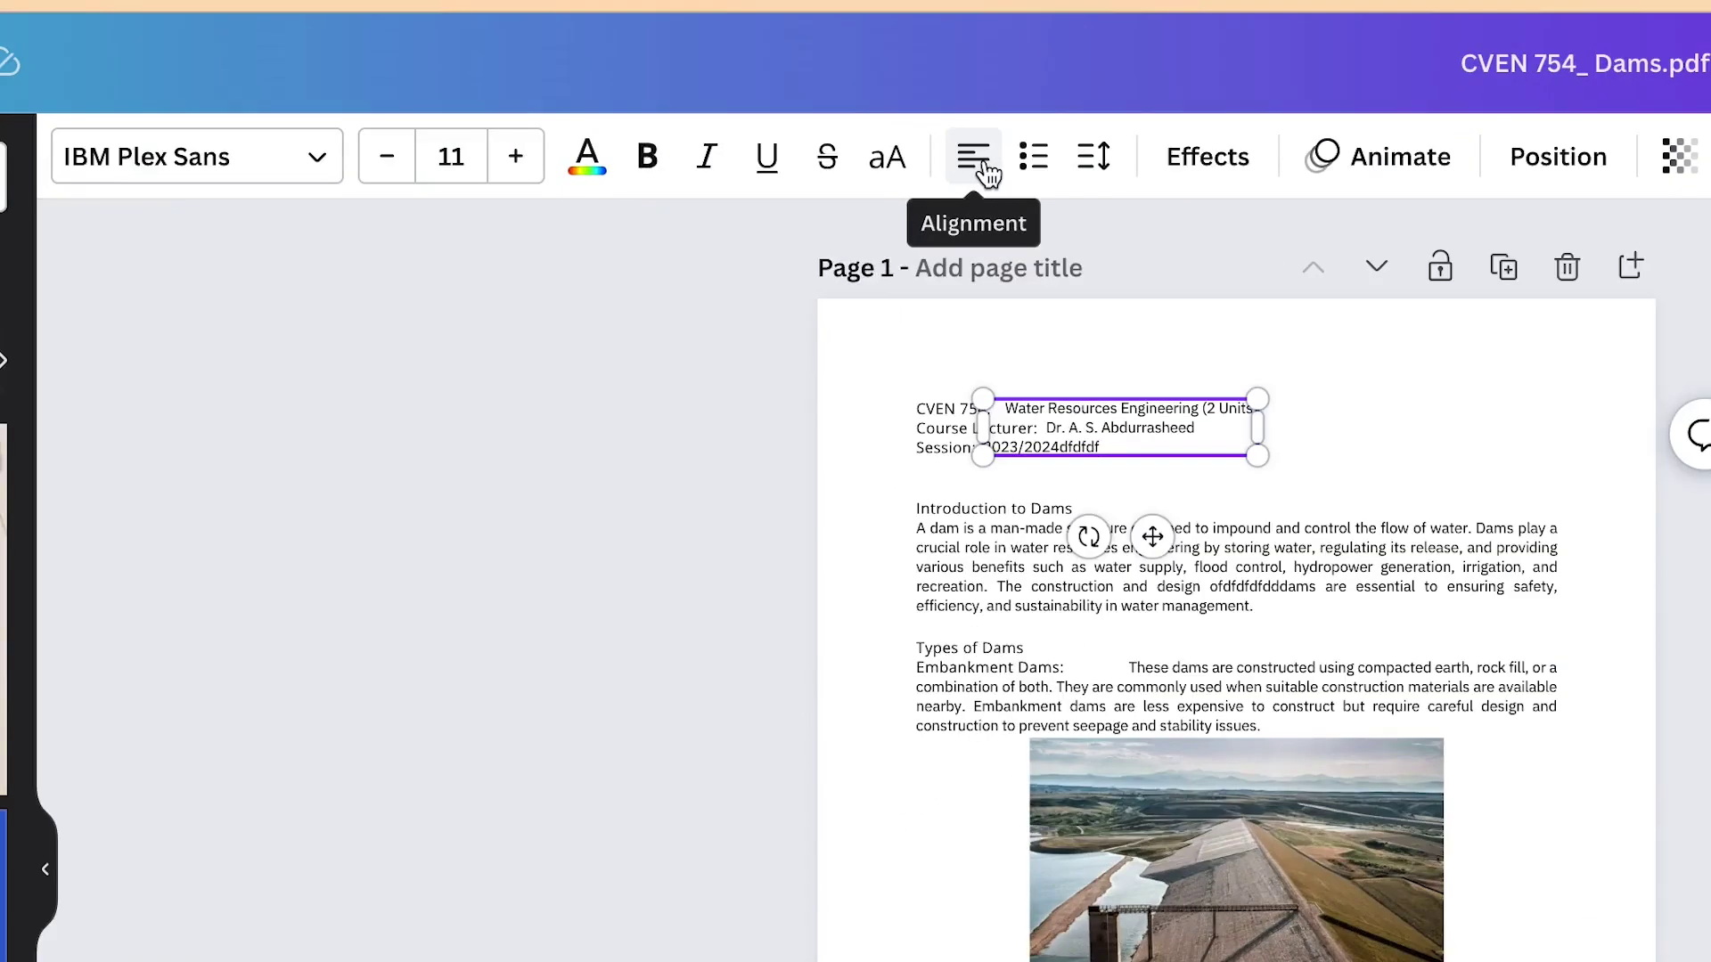
{"action": "left_click", "coordinate": [987, 172]}
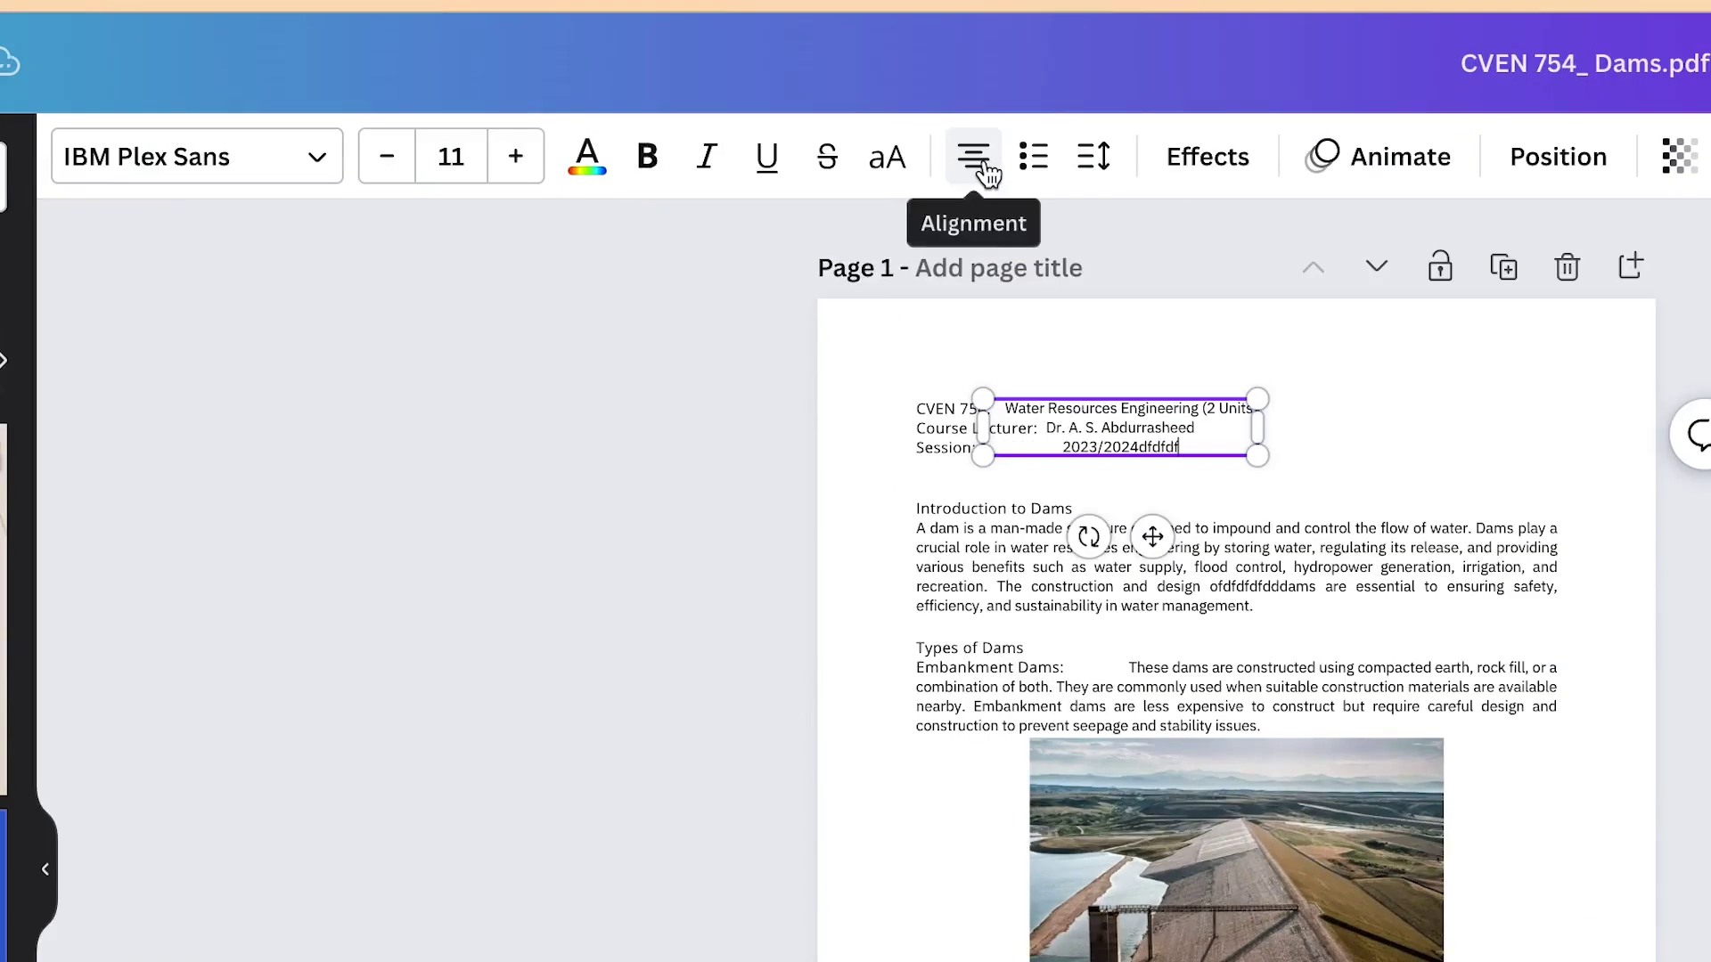
{"action": "left_click", "coordinate": [1041, 174]}
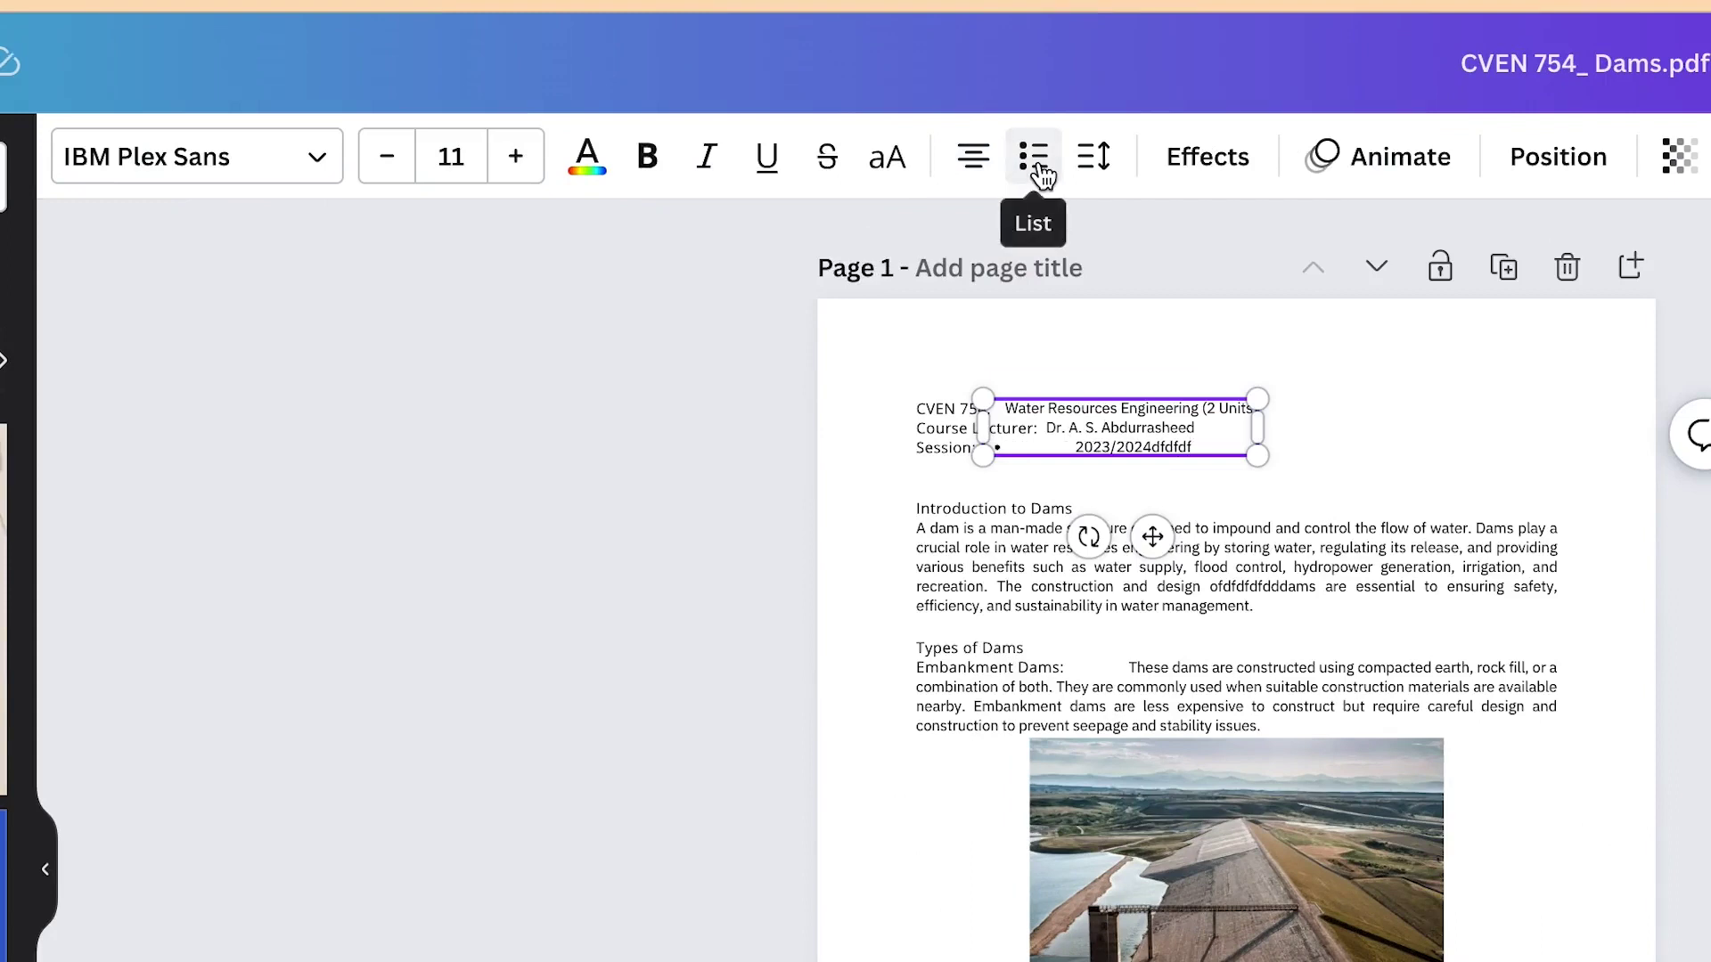
Step: Browse the Spacing, Effects, Animate, Position, Transparency and Text colour options, then select the intro paragraph
{"action": "left_click", "coordinate": [1101, 162]}
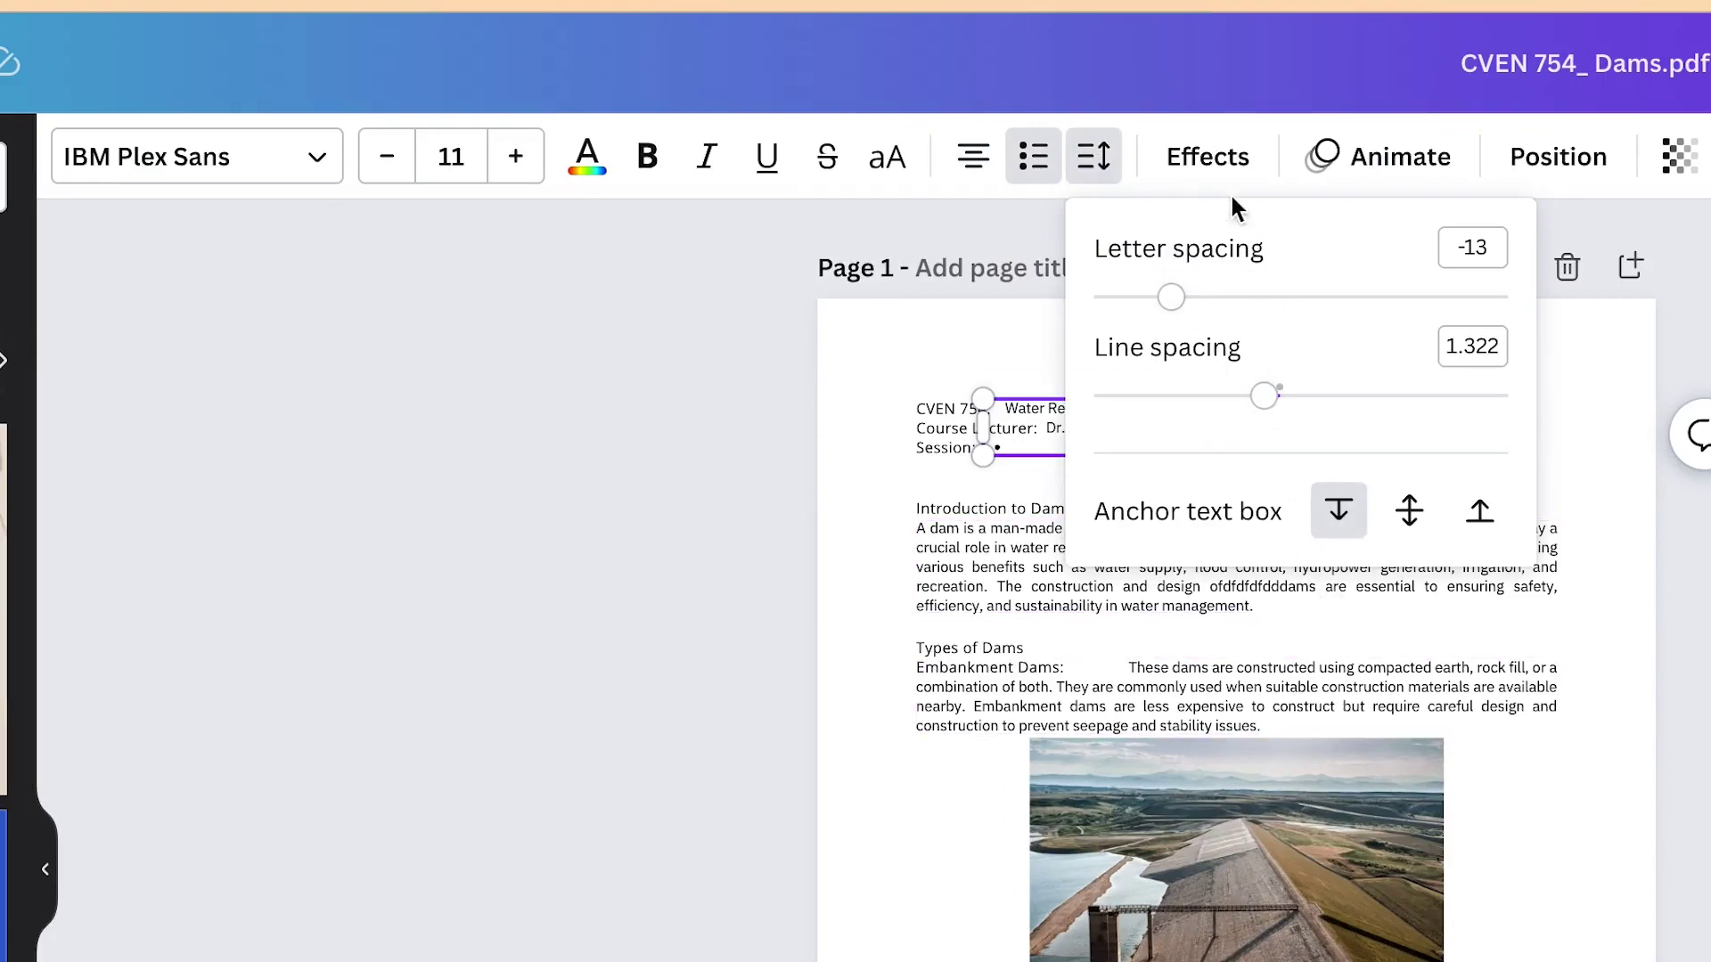
{"action": "left_click", "coordinate": [1207, 157]}
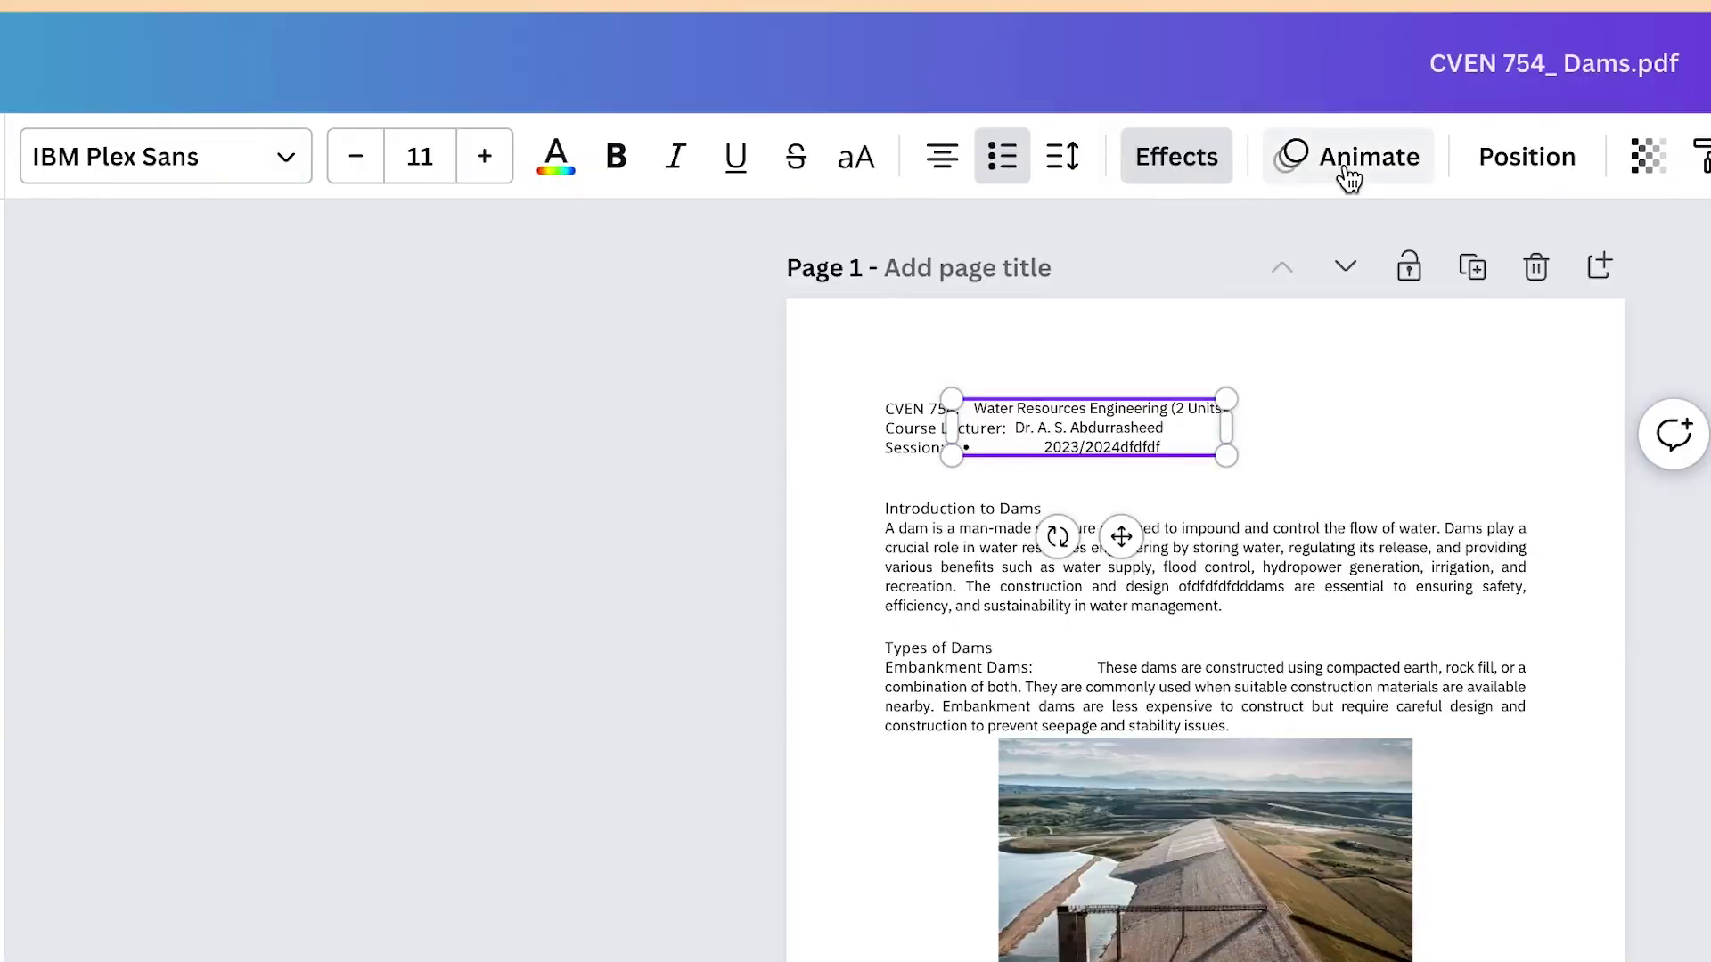
{"action": "left_click", "coordinate": [1348, 160]}
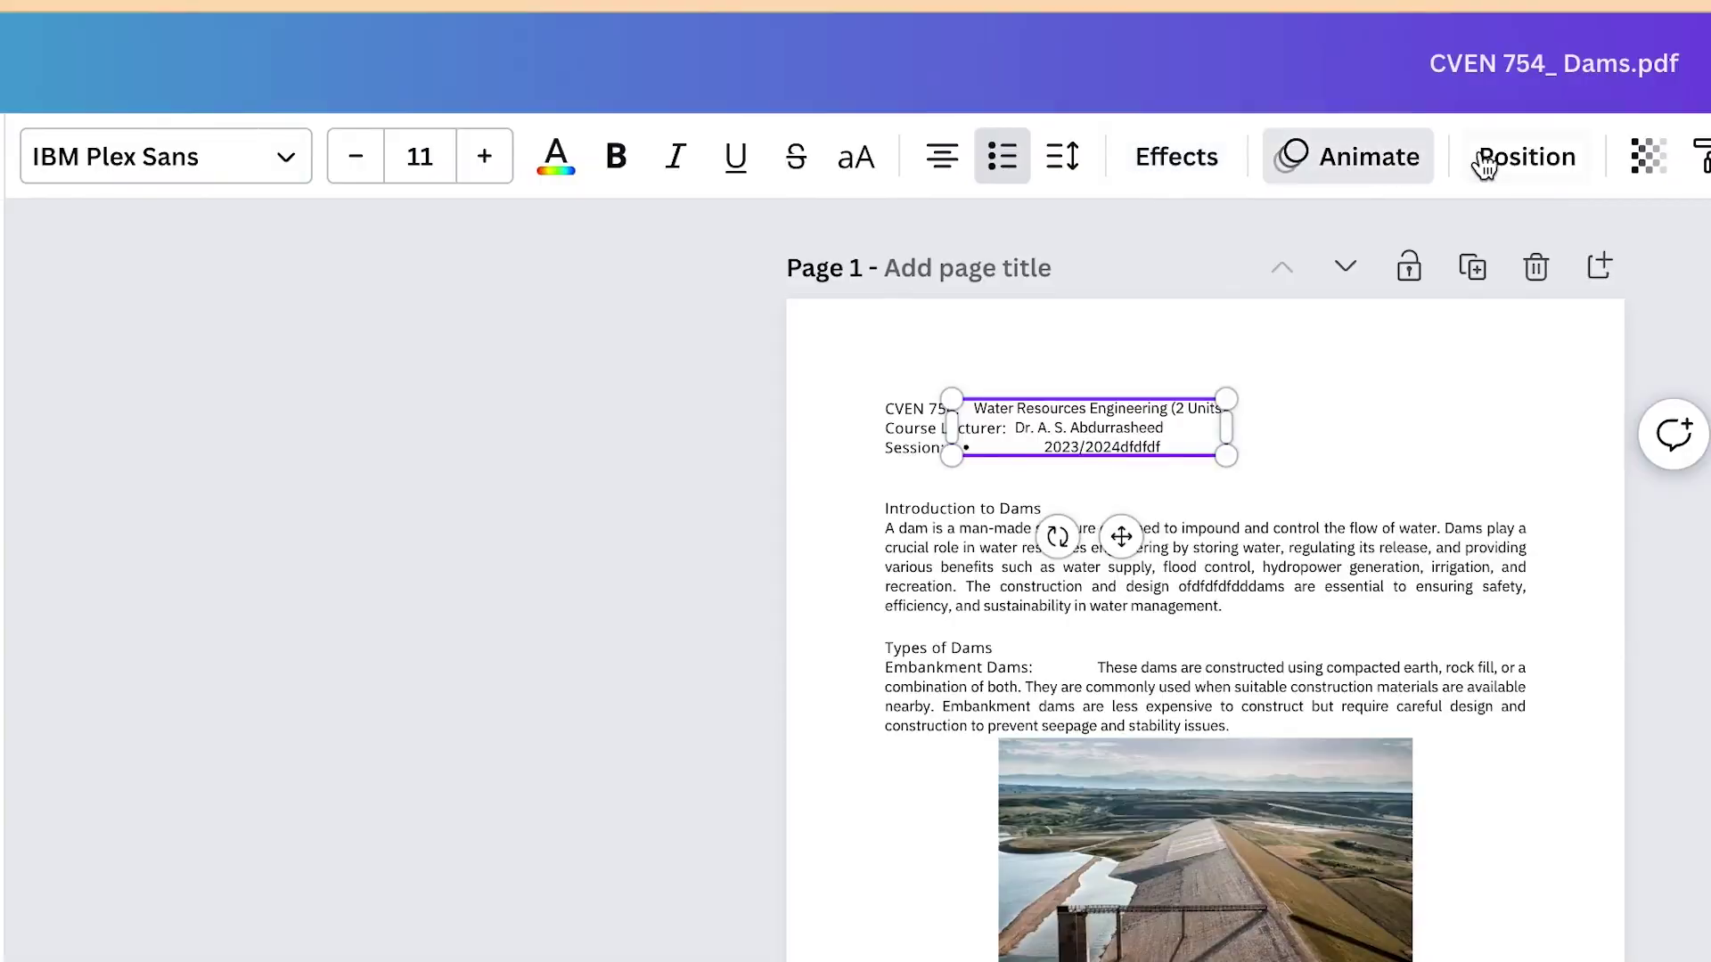
{"action": "left_click", "coordinate": [1507, 167]}
{"action": "left_click", "coordinate": [1648, 178]}
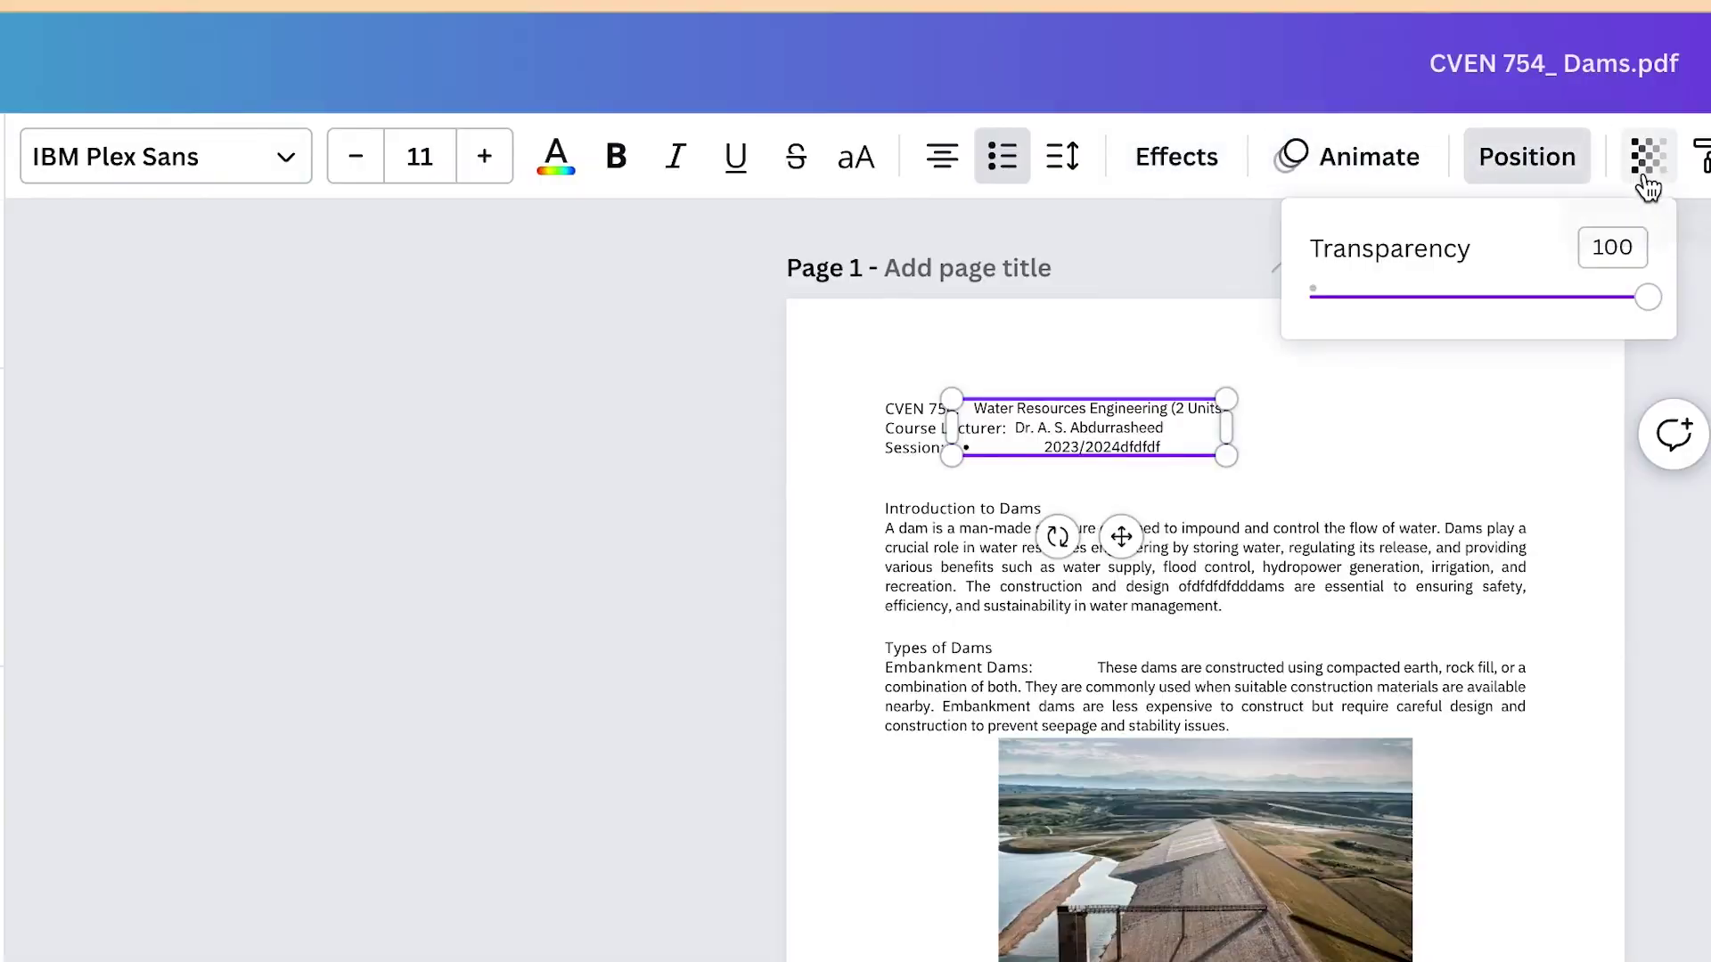
{"action": "left_click", "coordinate": [556, 171]}
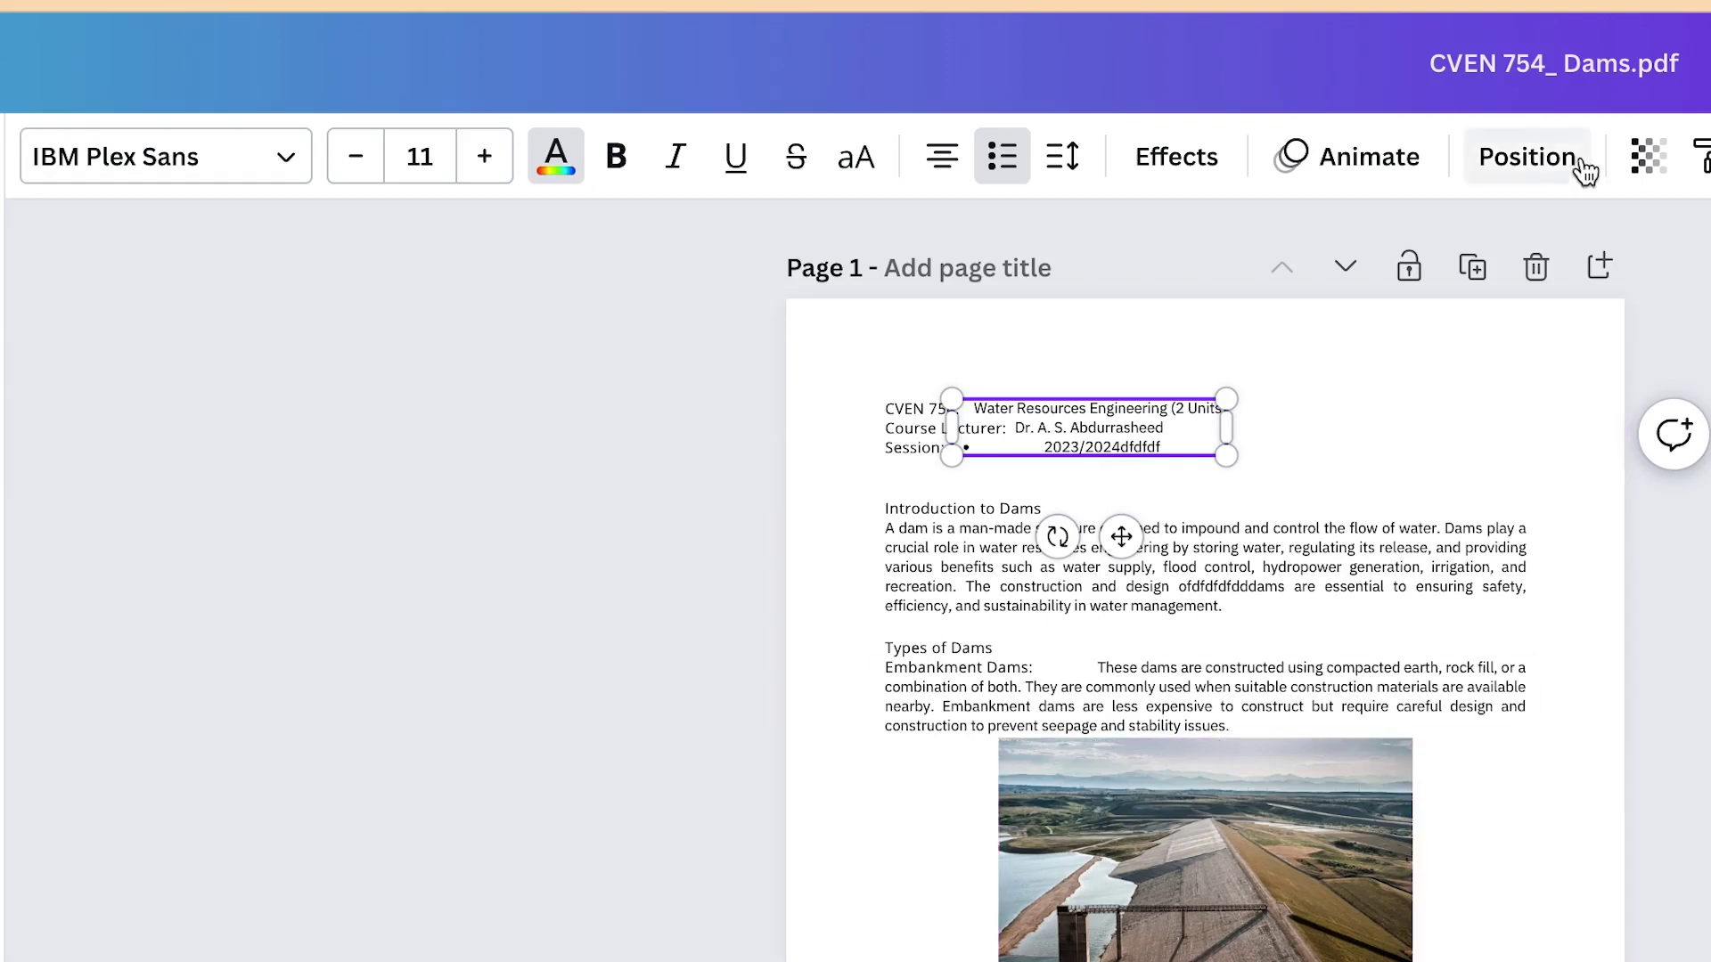
{"action": "left_click", "coordinate": [1038, 583]}
Step: Bold, italicize and underline the dam introduction paragraph, toggling upper case on and back off
{"action": "double_click", "coordinate": [1013, 551]}
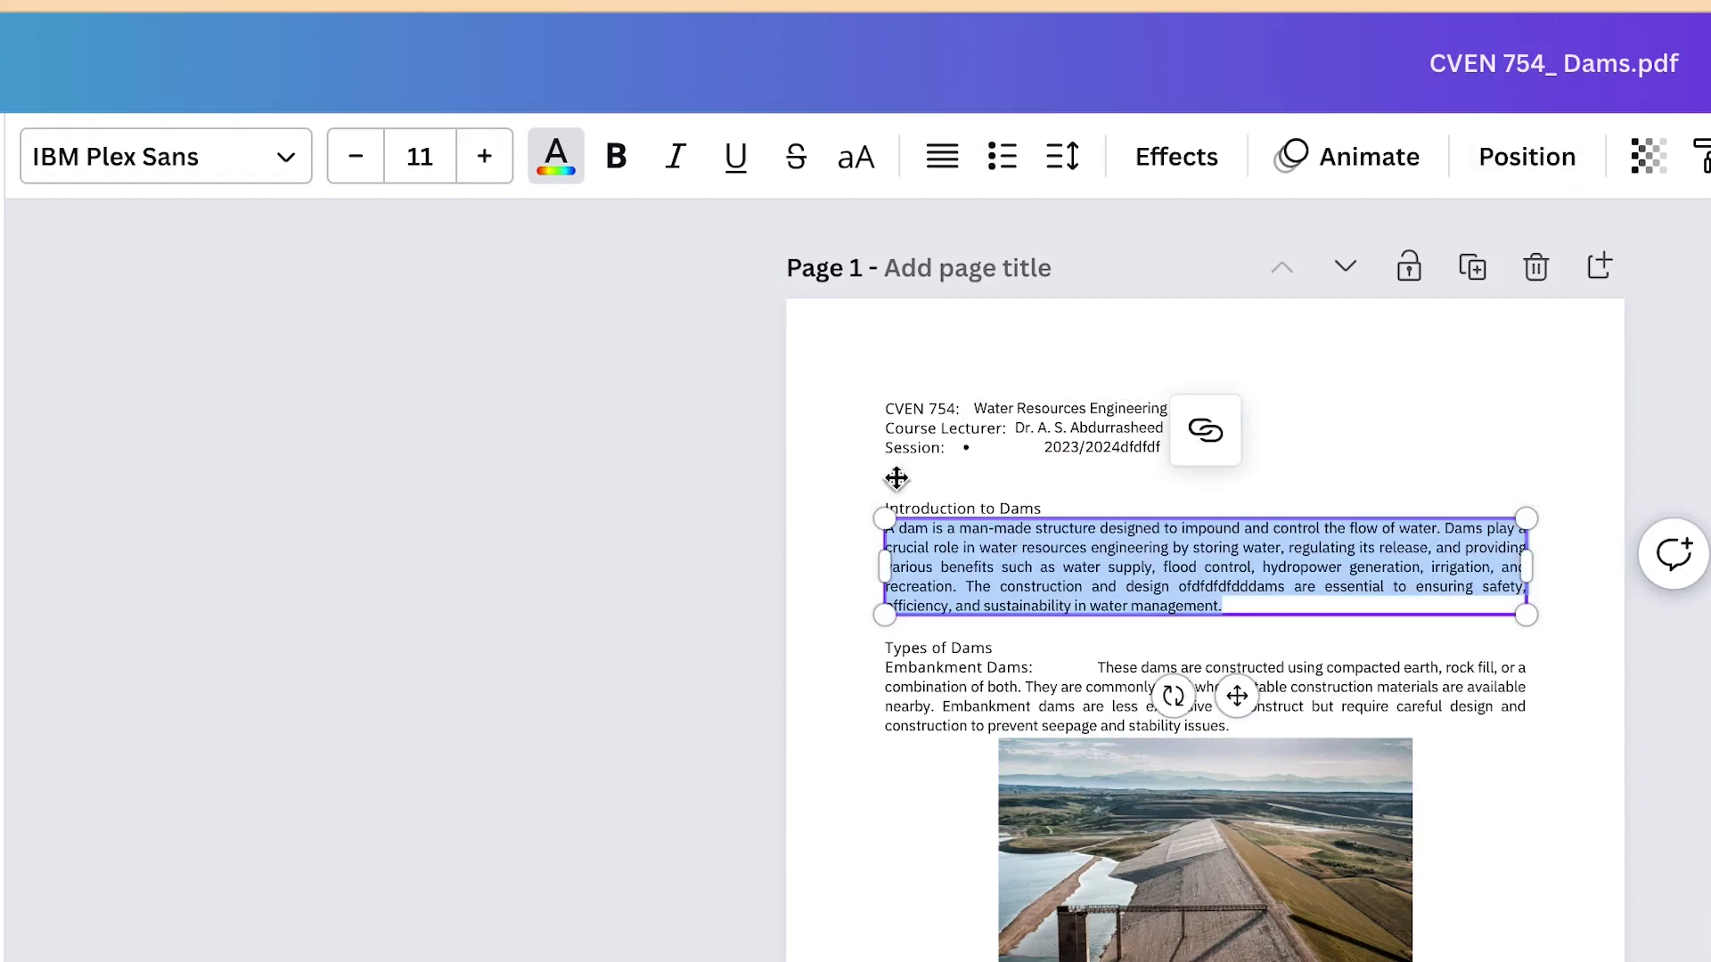
{"action": "left_click", "coordinate": [619, 165]}
{"action": "left_click", "coordinate": [683, 171]}
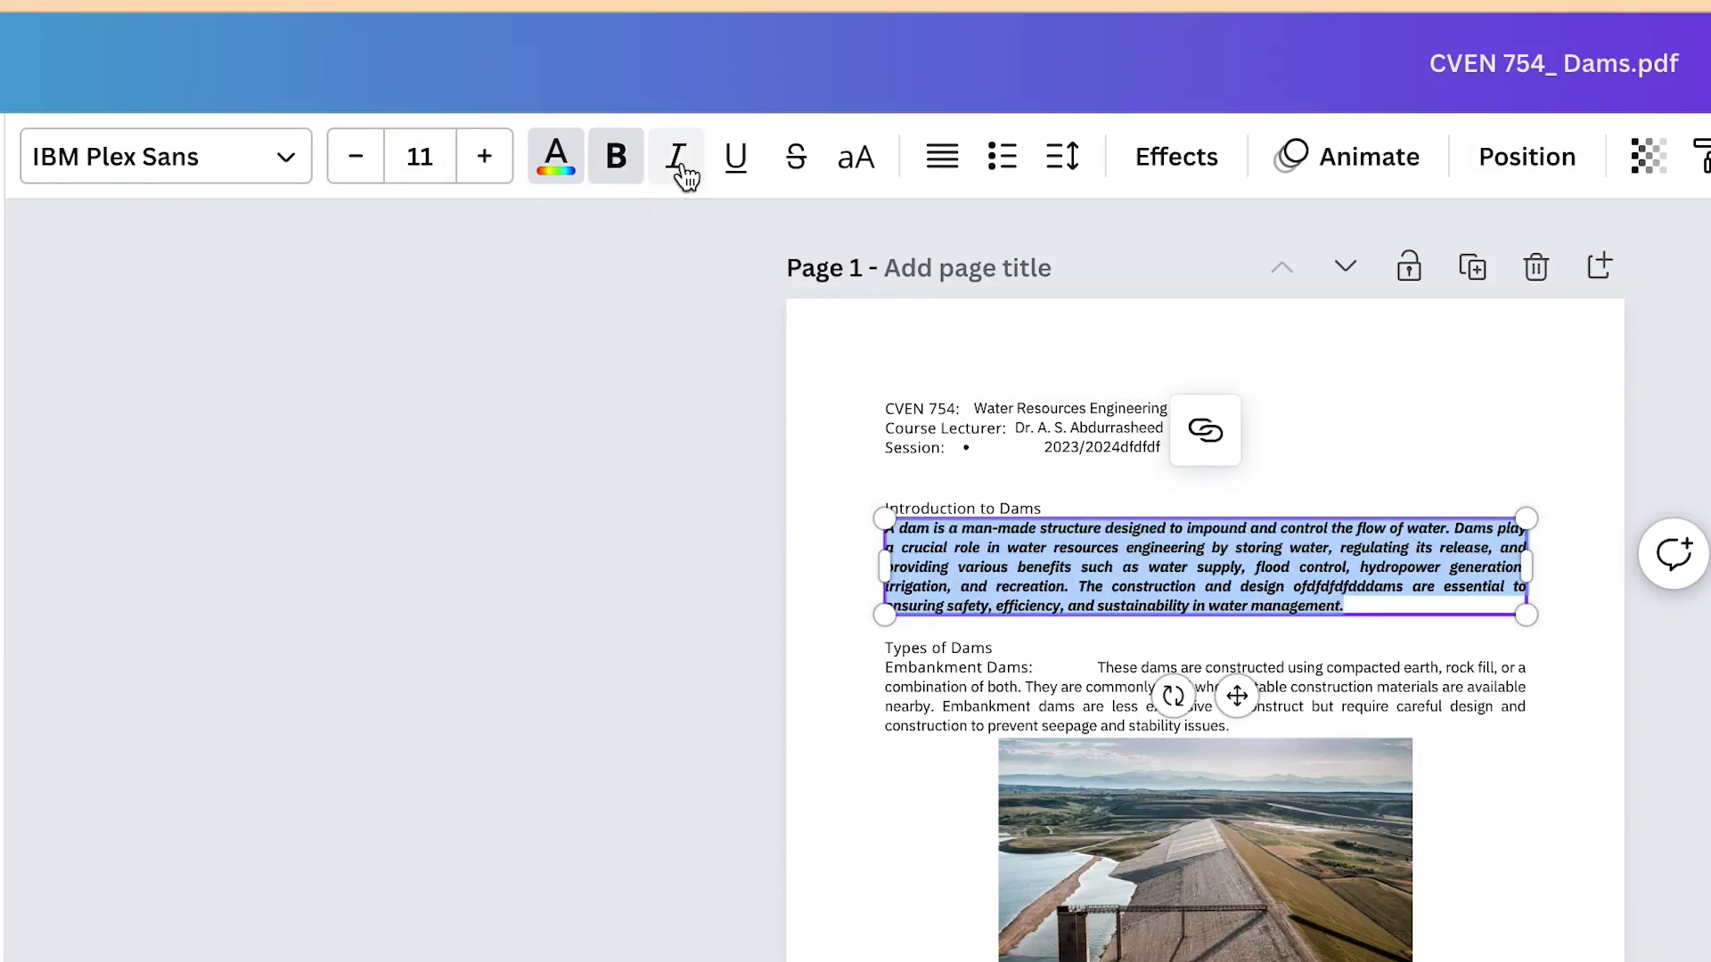
{"action": "left_click", "coordinate": [738, 166]}
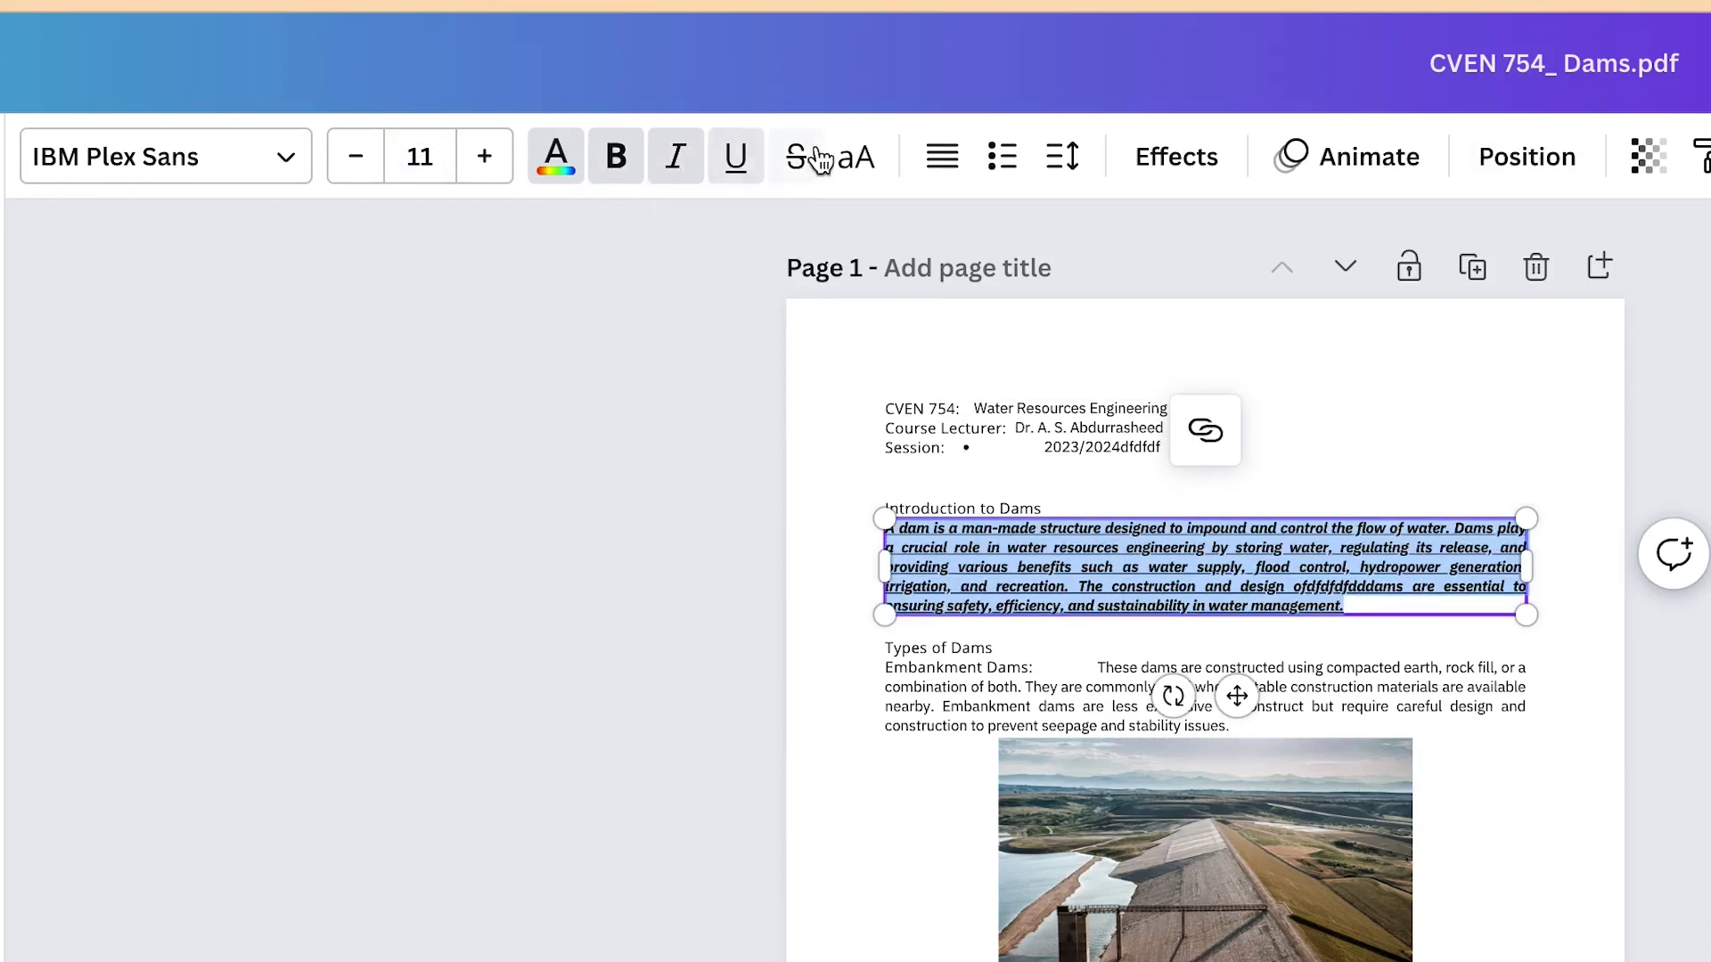
{"action": "left_click", "coordinate": [862, 181]}
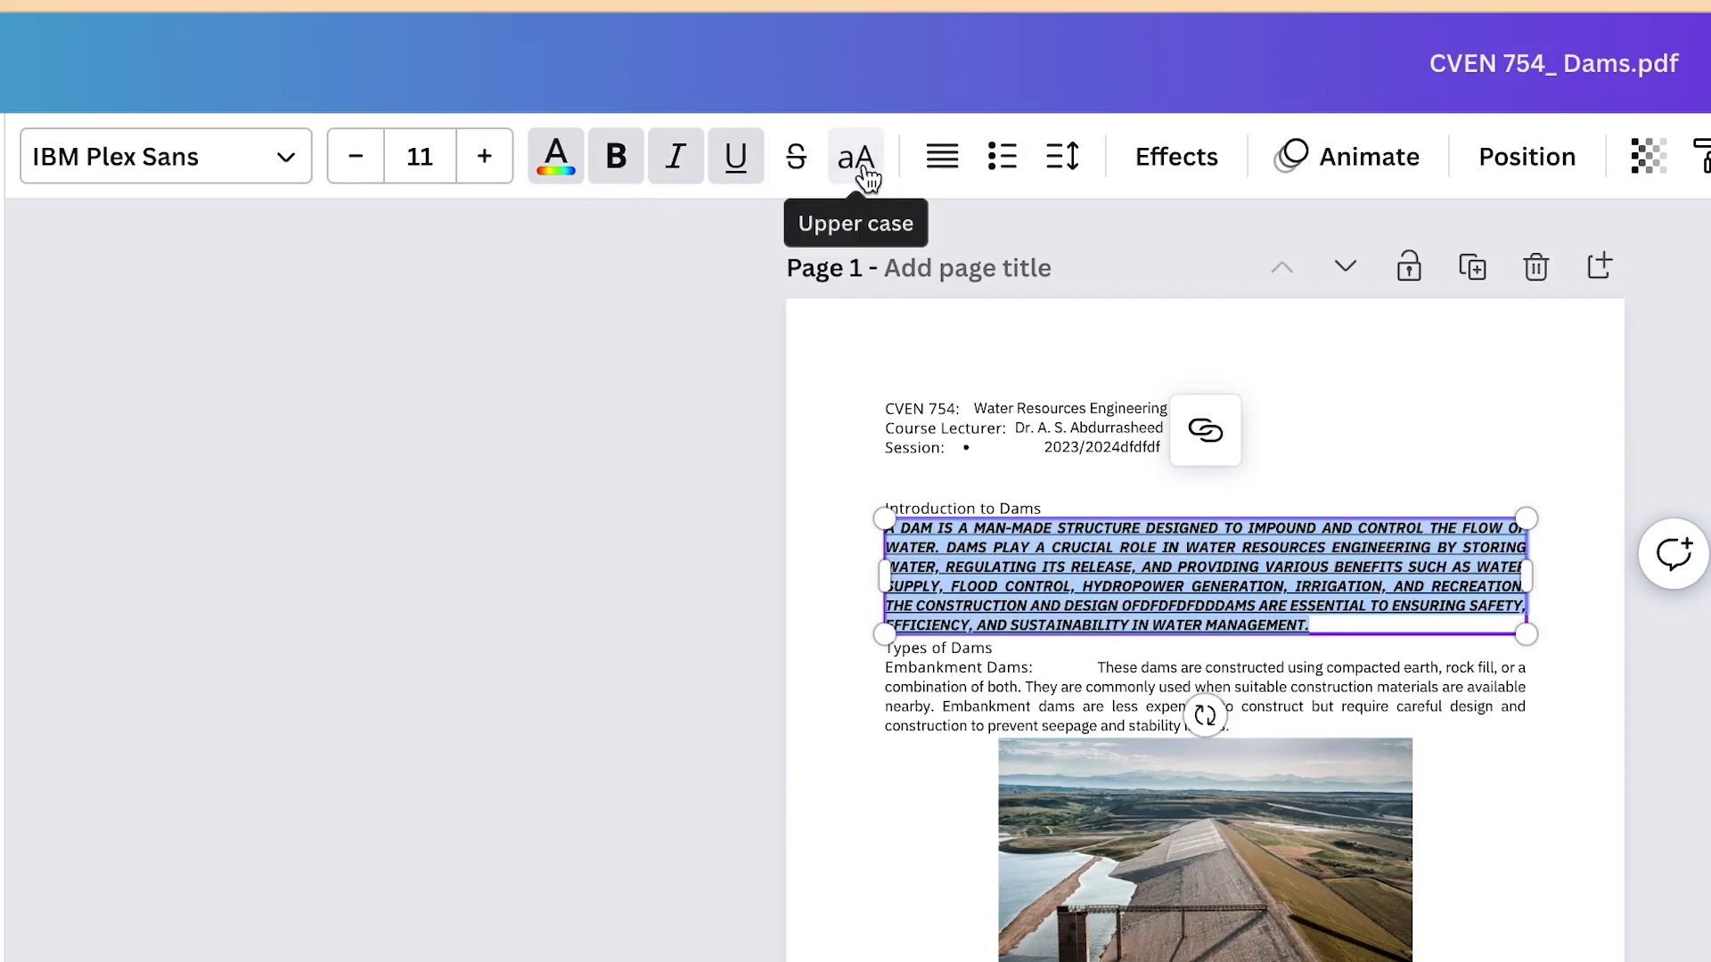
{"action": "left_click", "coordinate": [865, 176]}
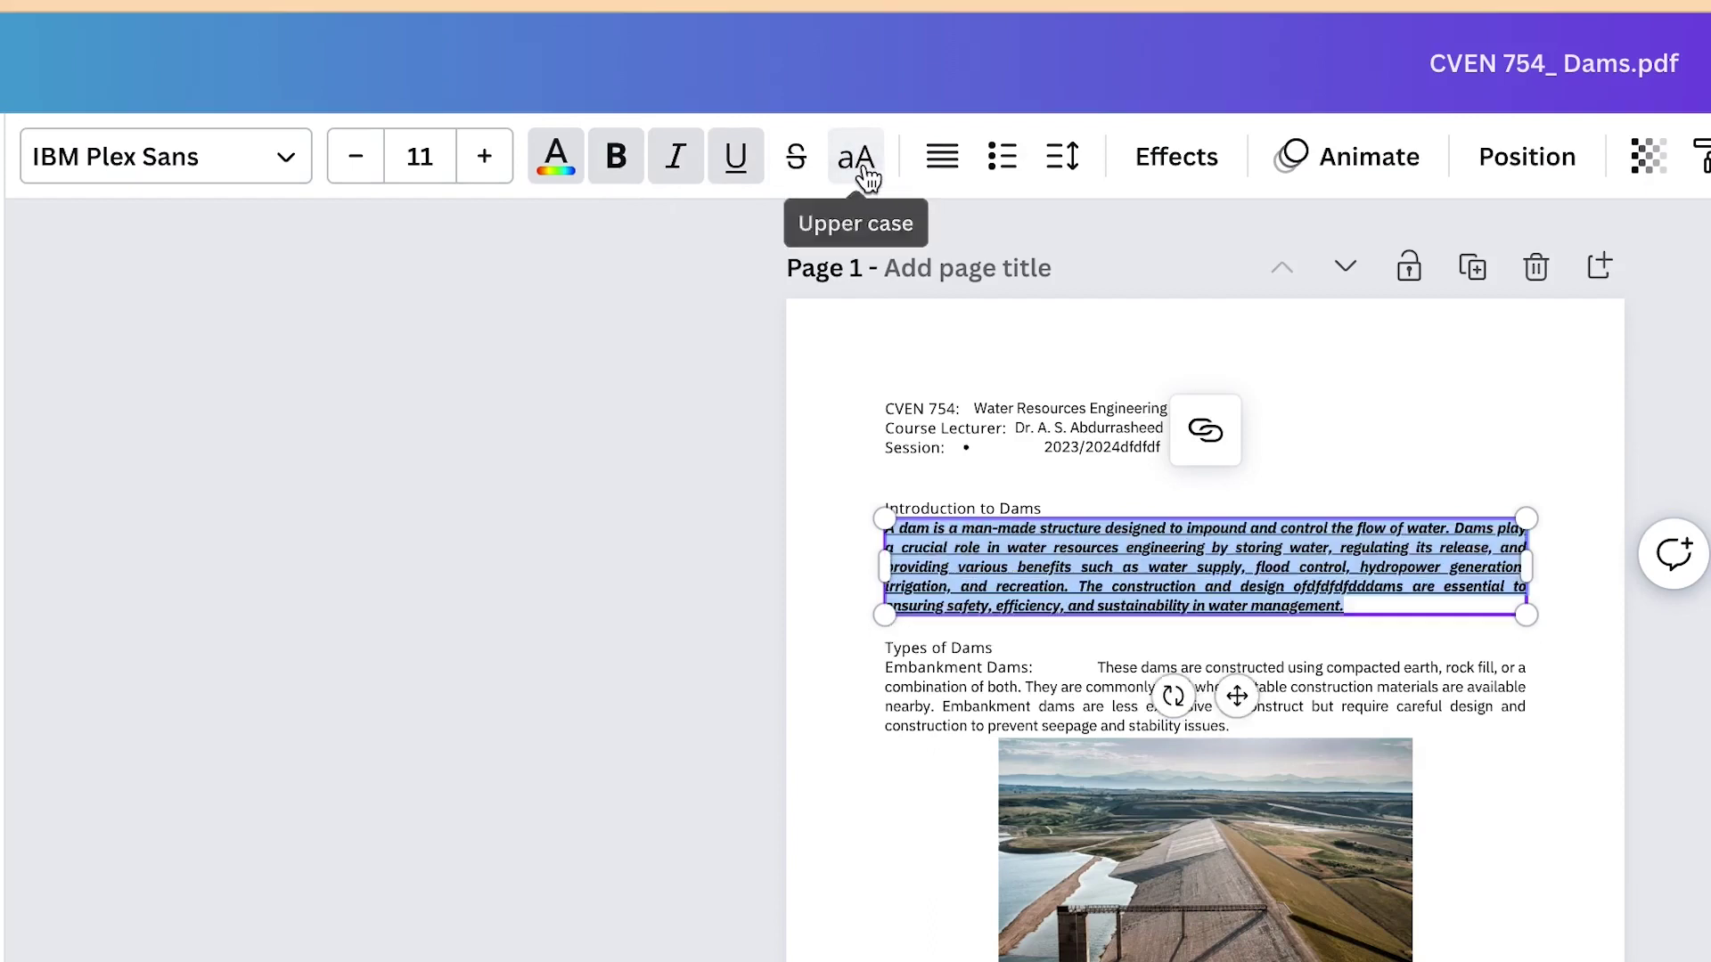
{"action": "left_click", "coordinate": [1163, 588]}
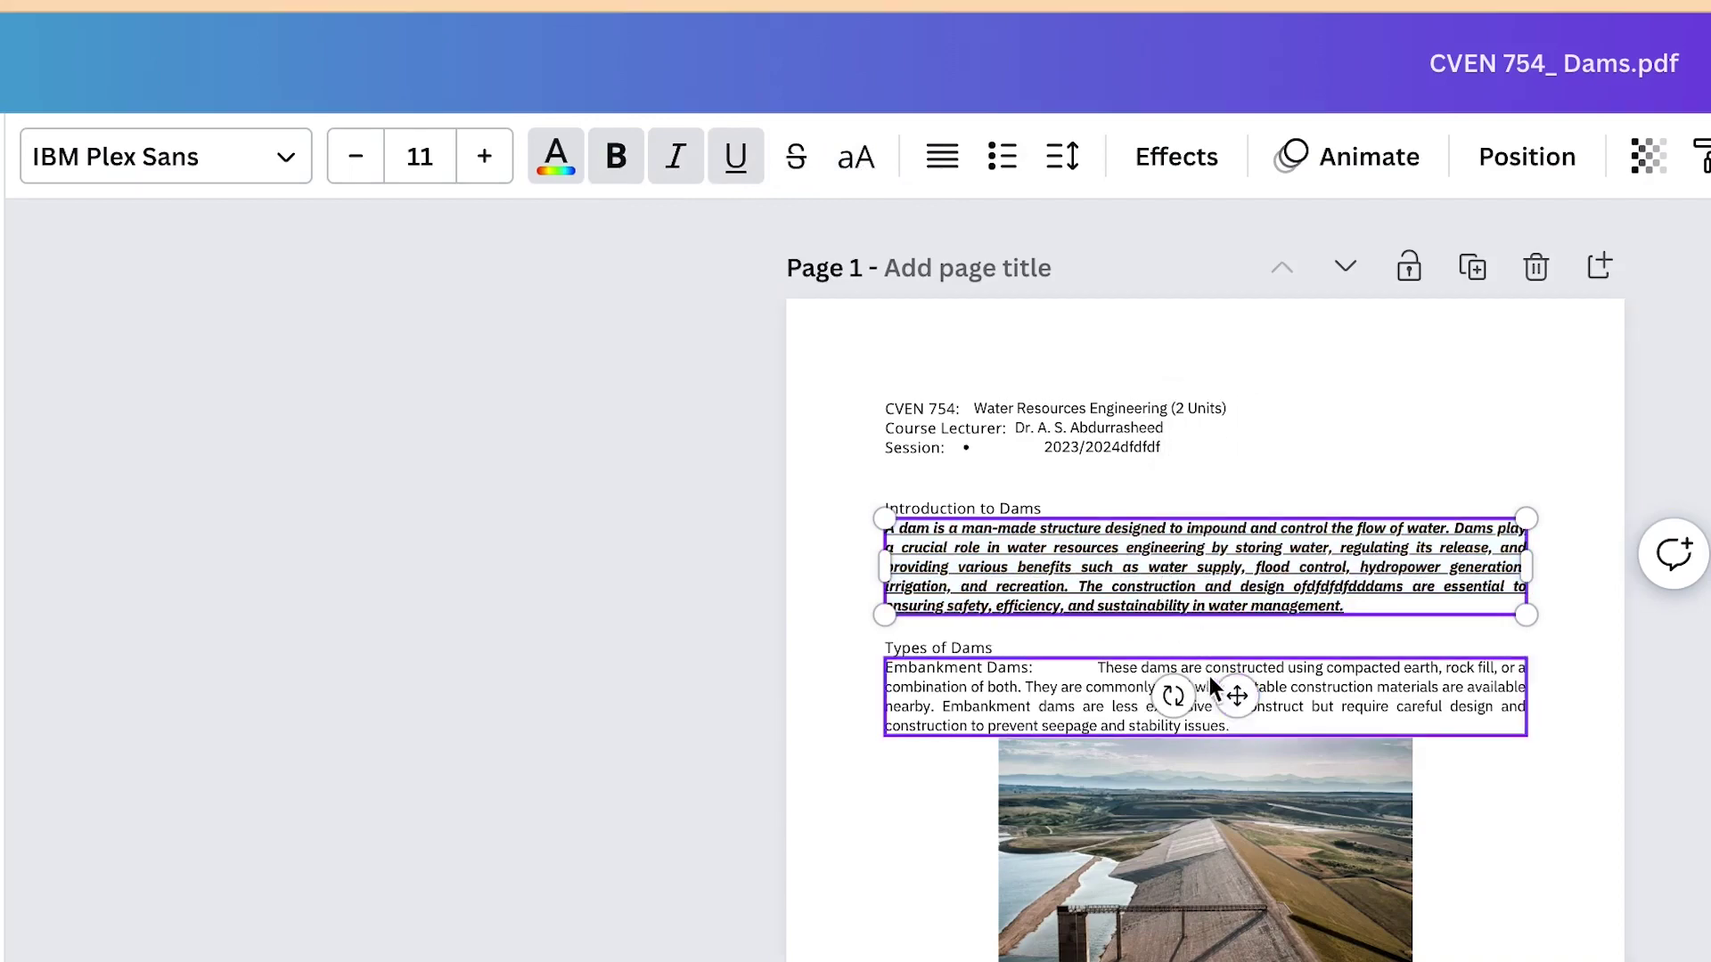
Step: Select the dam photo, nudge its corner handle, and look through its more-options menu
{"action": "scroll", "coordinate": [995, 804], "scroll_direction": "down", "scroll_amount": 3}
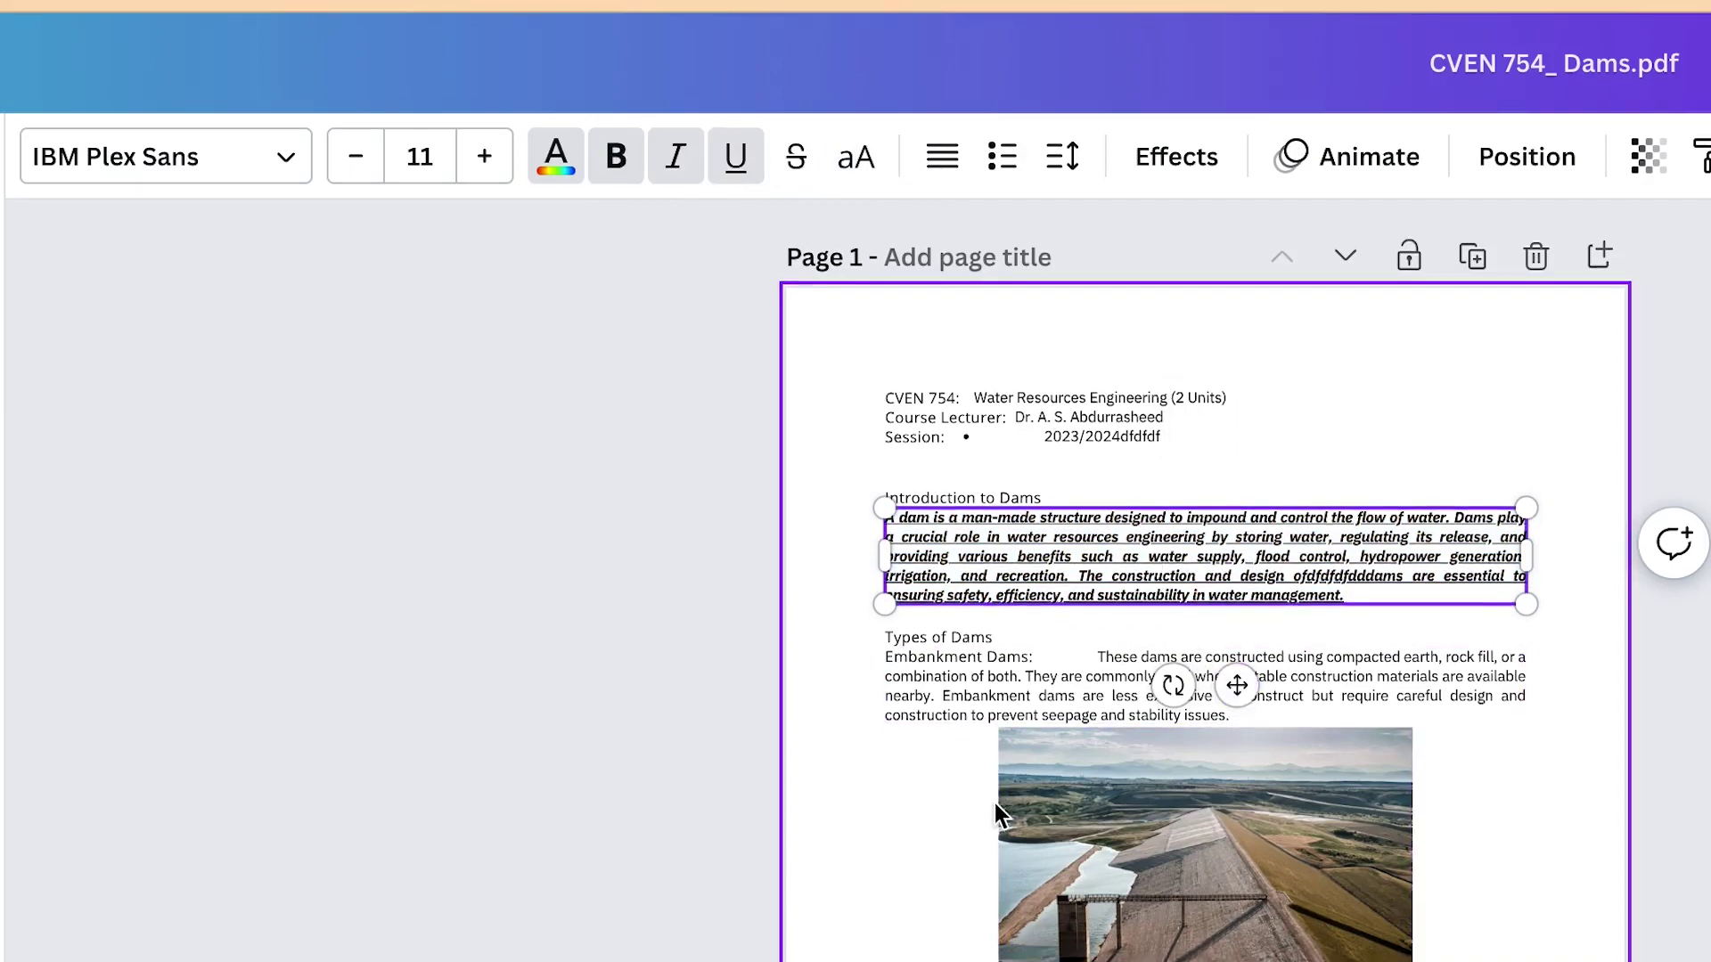
{"action": "left_click", "coordinate": [1082, 713]}
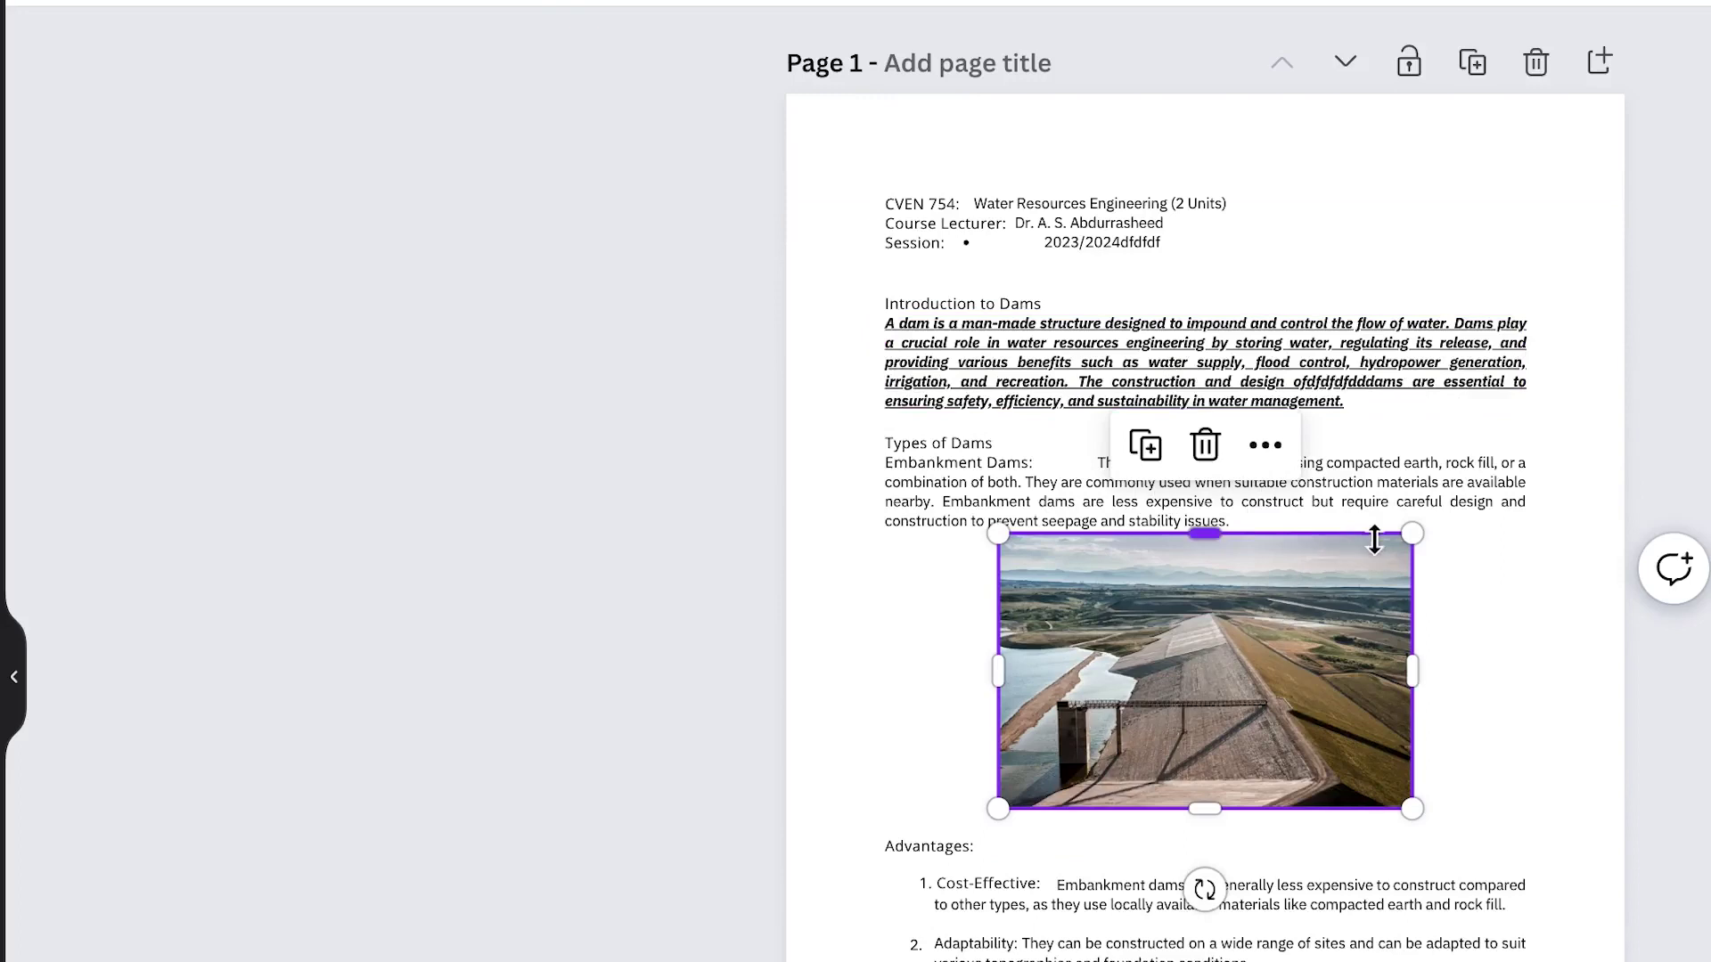
{"action": "mouse_move", "coordinate": [1412, 537]}
{"action": "left_mouse_down"}
{"action": "mouse_move", "coordinate": [1271, 562]}
{"action": "mouse_move", "coordinate": [1230, 695]}
{"action": "mouse_move", "coordinate": [1299, 611]}
{"action": "mouse_move", "coordinate": [1416, 531]}
{"action": "left_mouse_up"}
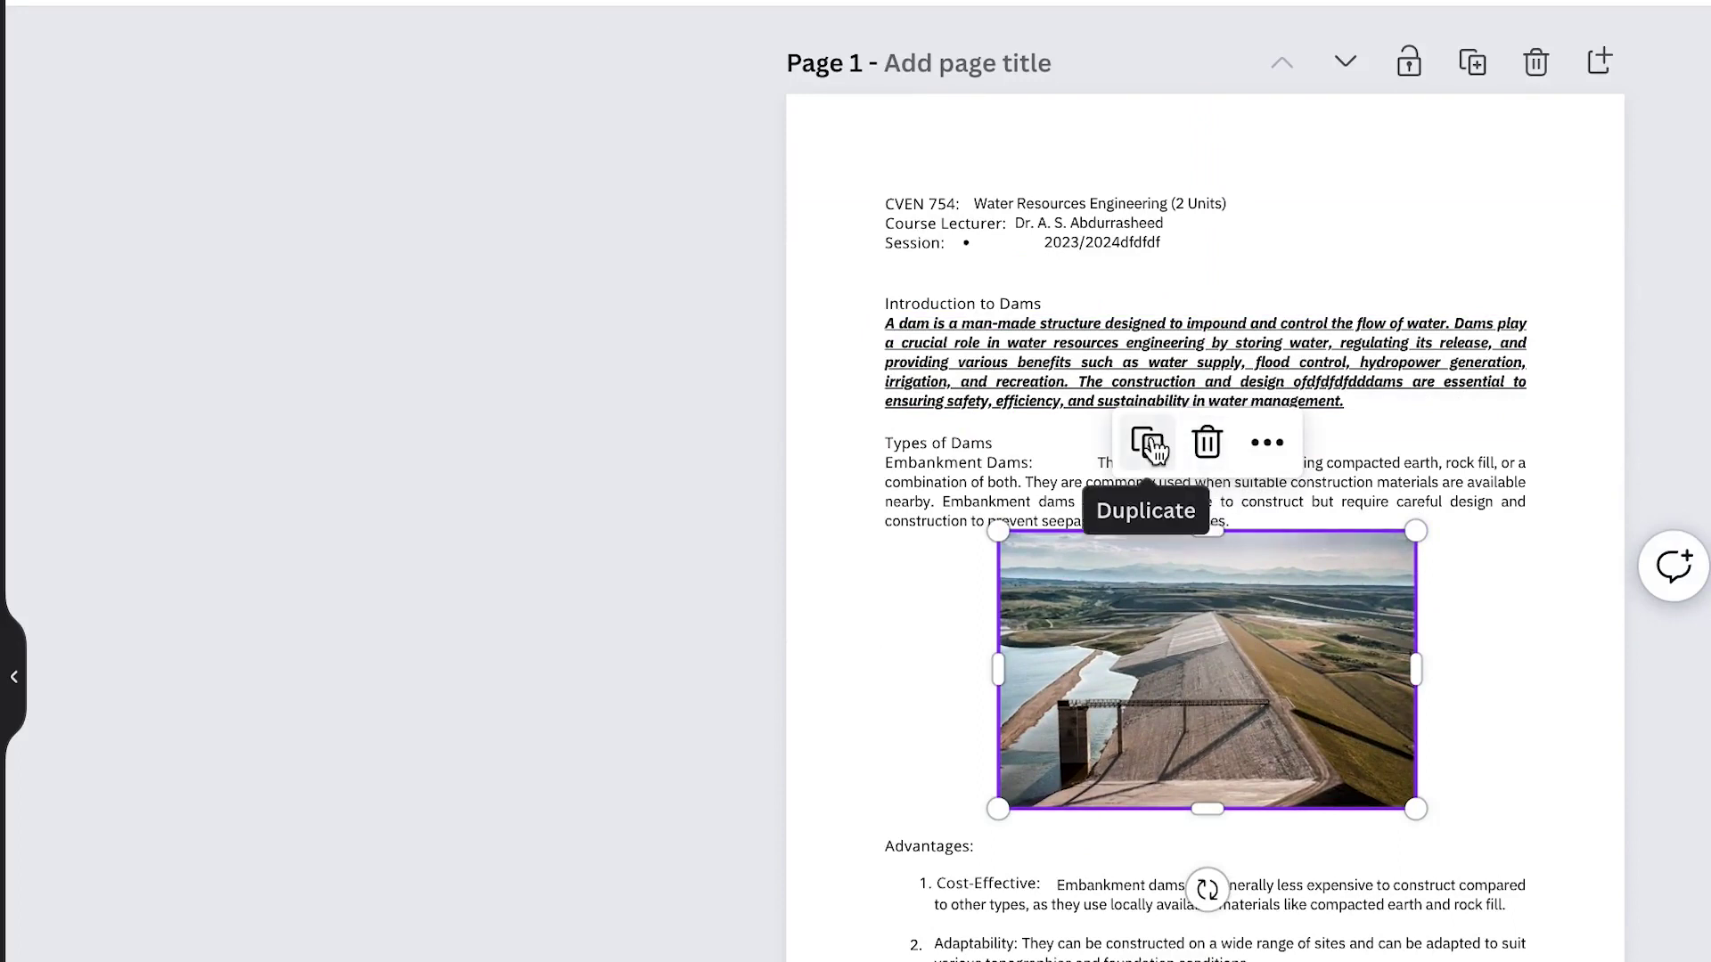
{"action": "left_click", "coordinate": [1265, 445]}
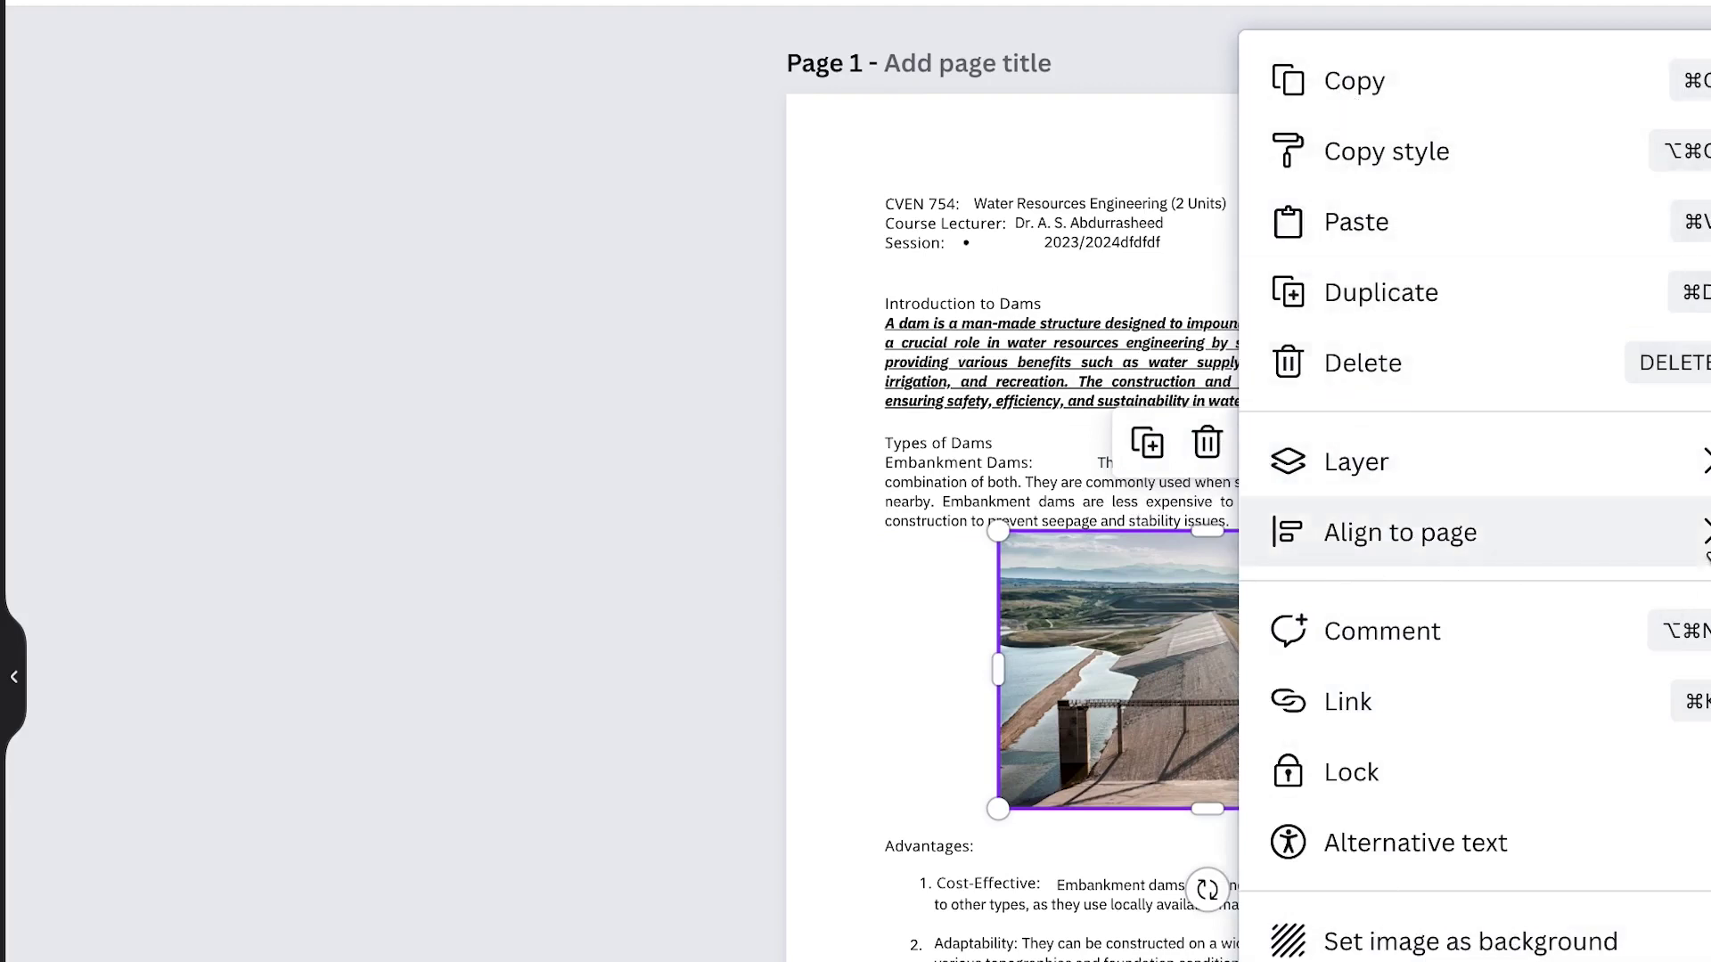
{"action": "mouse_move", "coordinate": [1707, 545]}
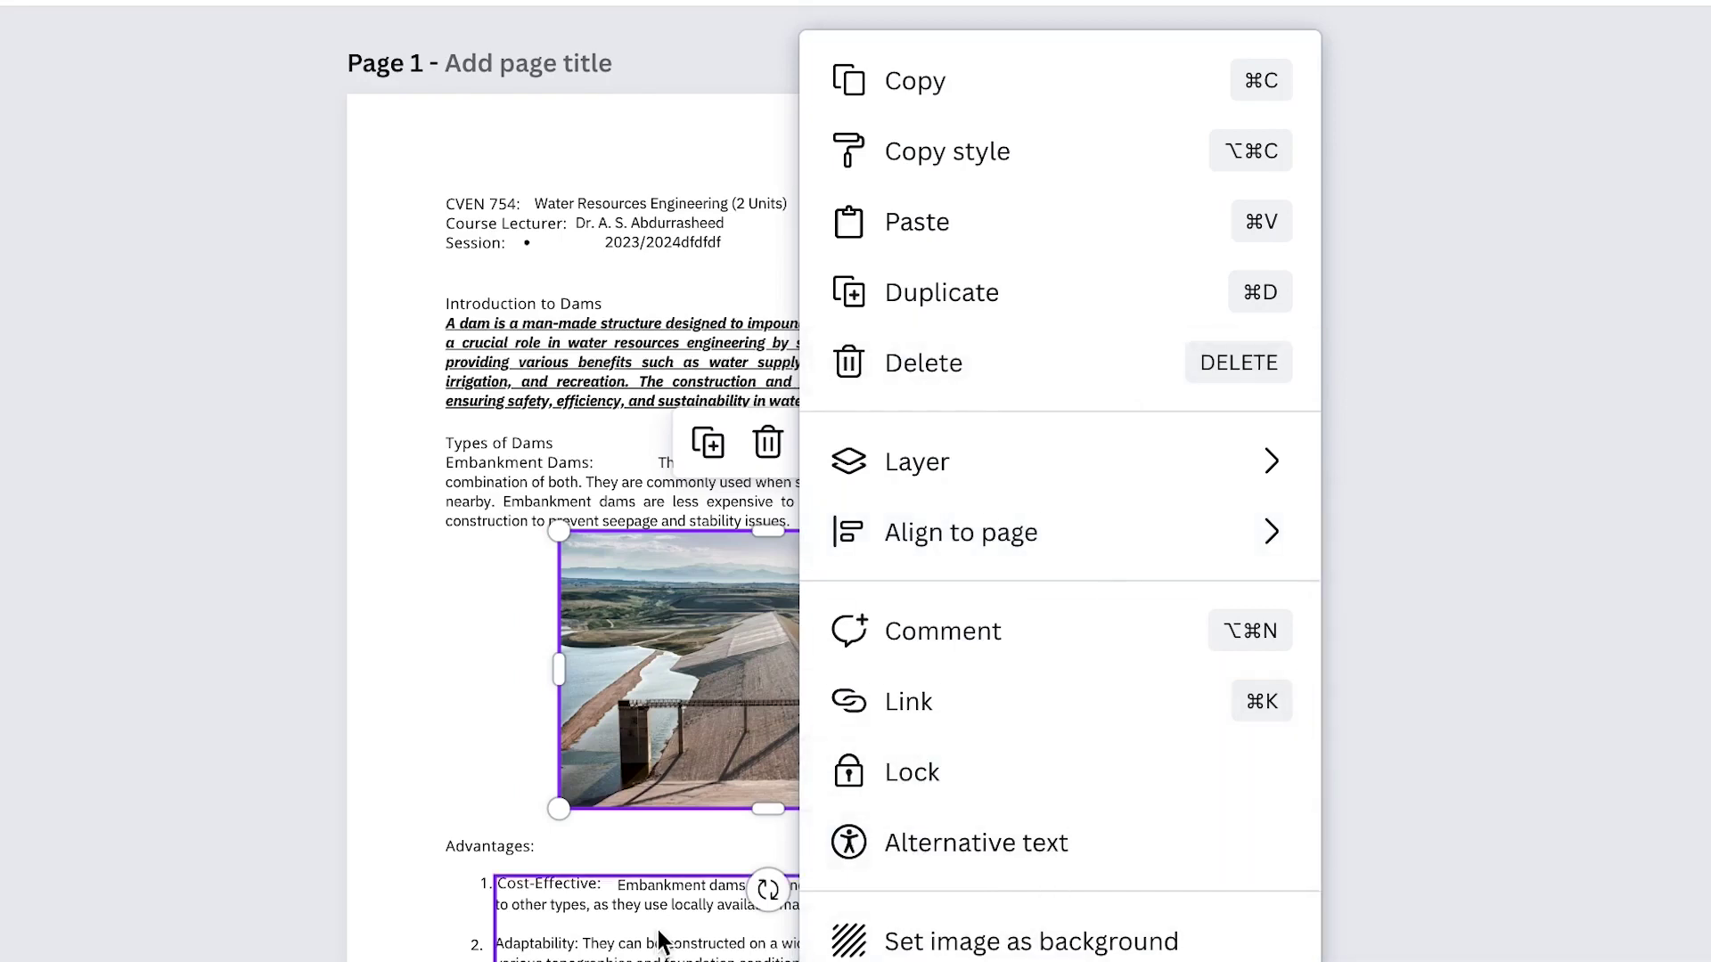
{"action": "left_click", "coordinate": [687, 927]}
Step: Select the Embankment Dams text box and browse the Text, Elements and Draw panels
{"action": "scroll", "coordinate": [687, 771], "scroll_direction": "down", "scroll_amount": 3}
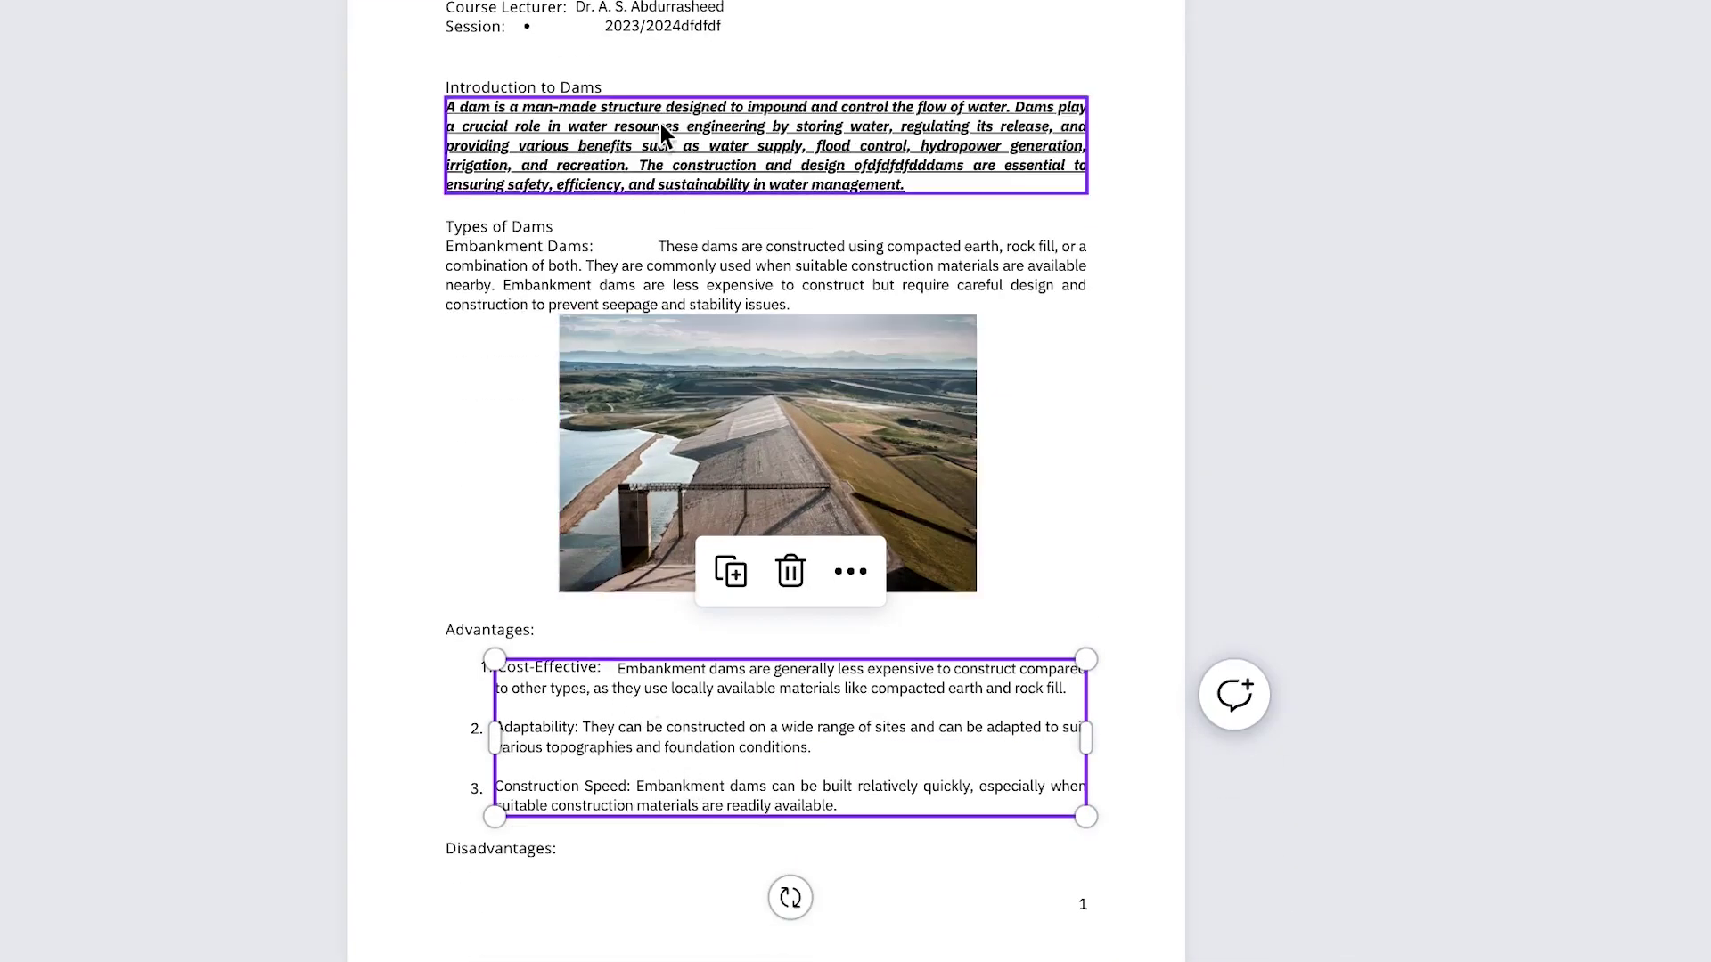
{"action": "left_click", "coordinate": [689, 205]}
{"action": "left_click", "coordinate": [716, 268]}
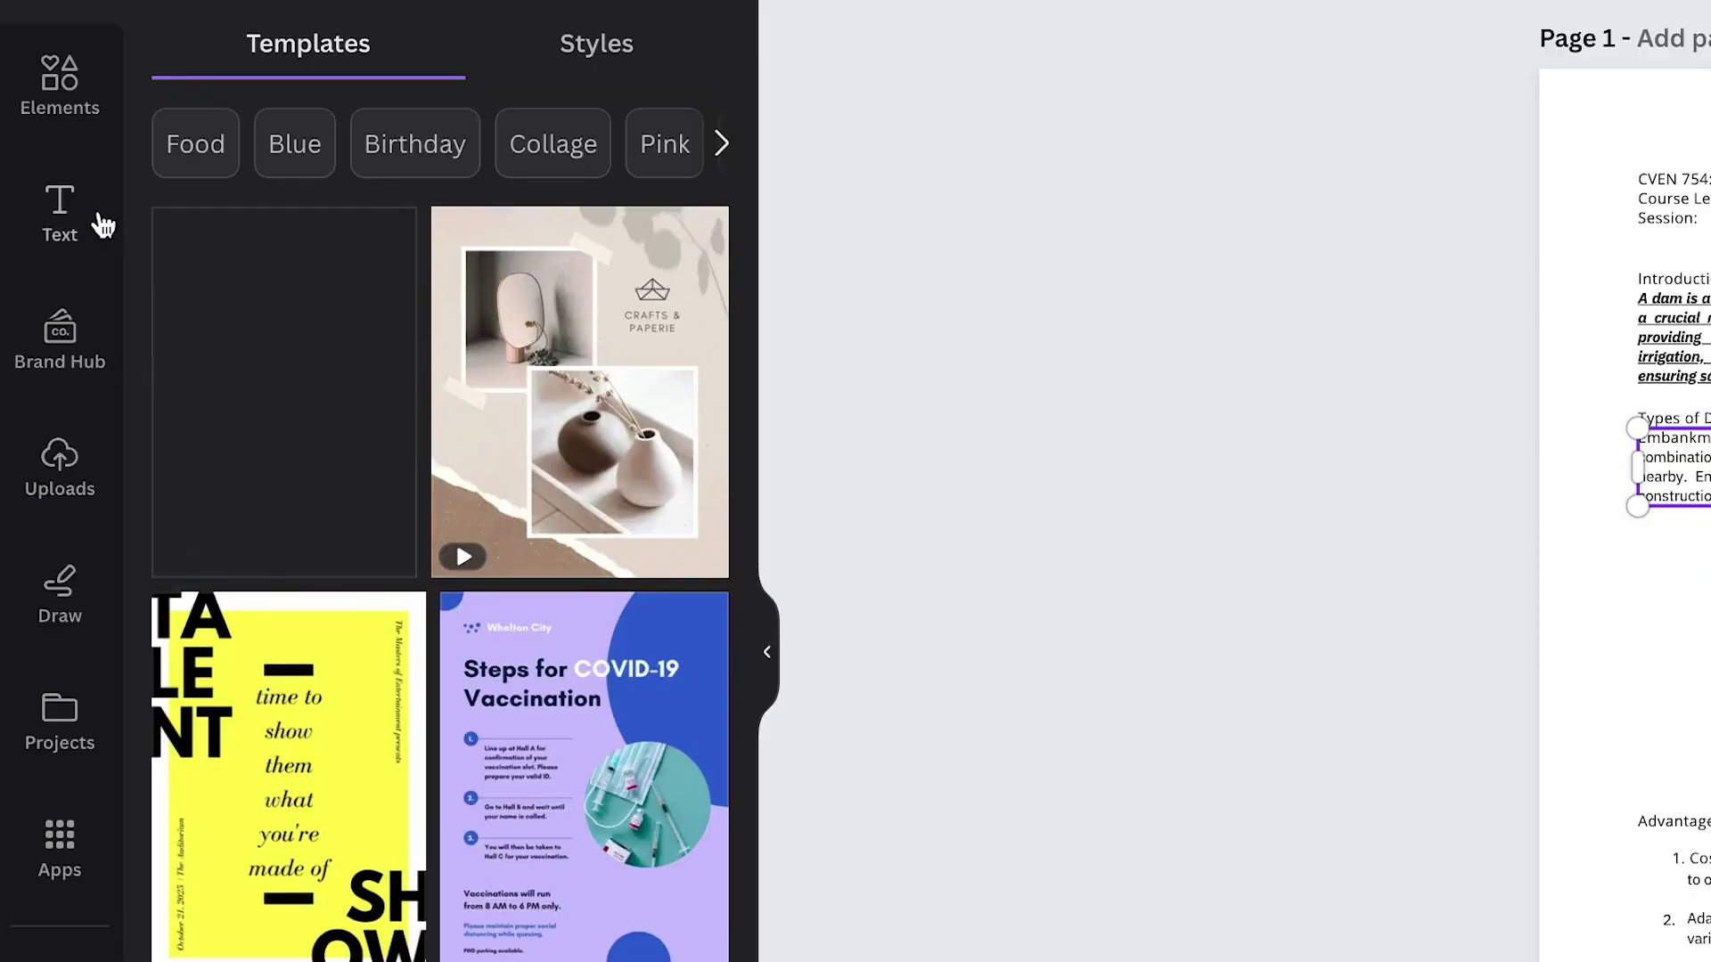
{"action": "left_click", "coordinate": [102, 224]}
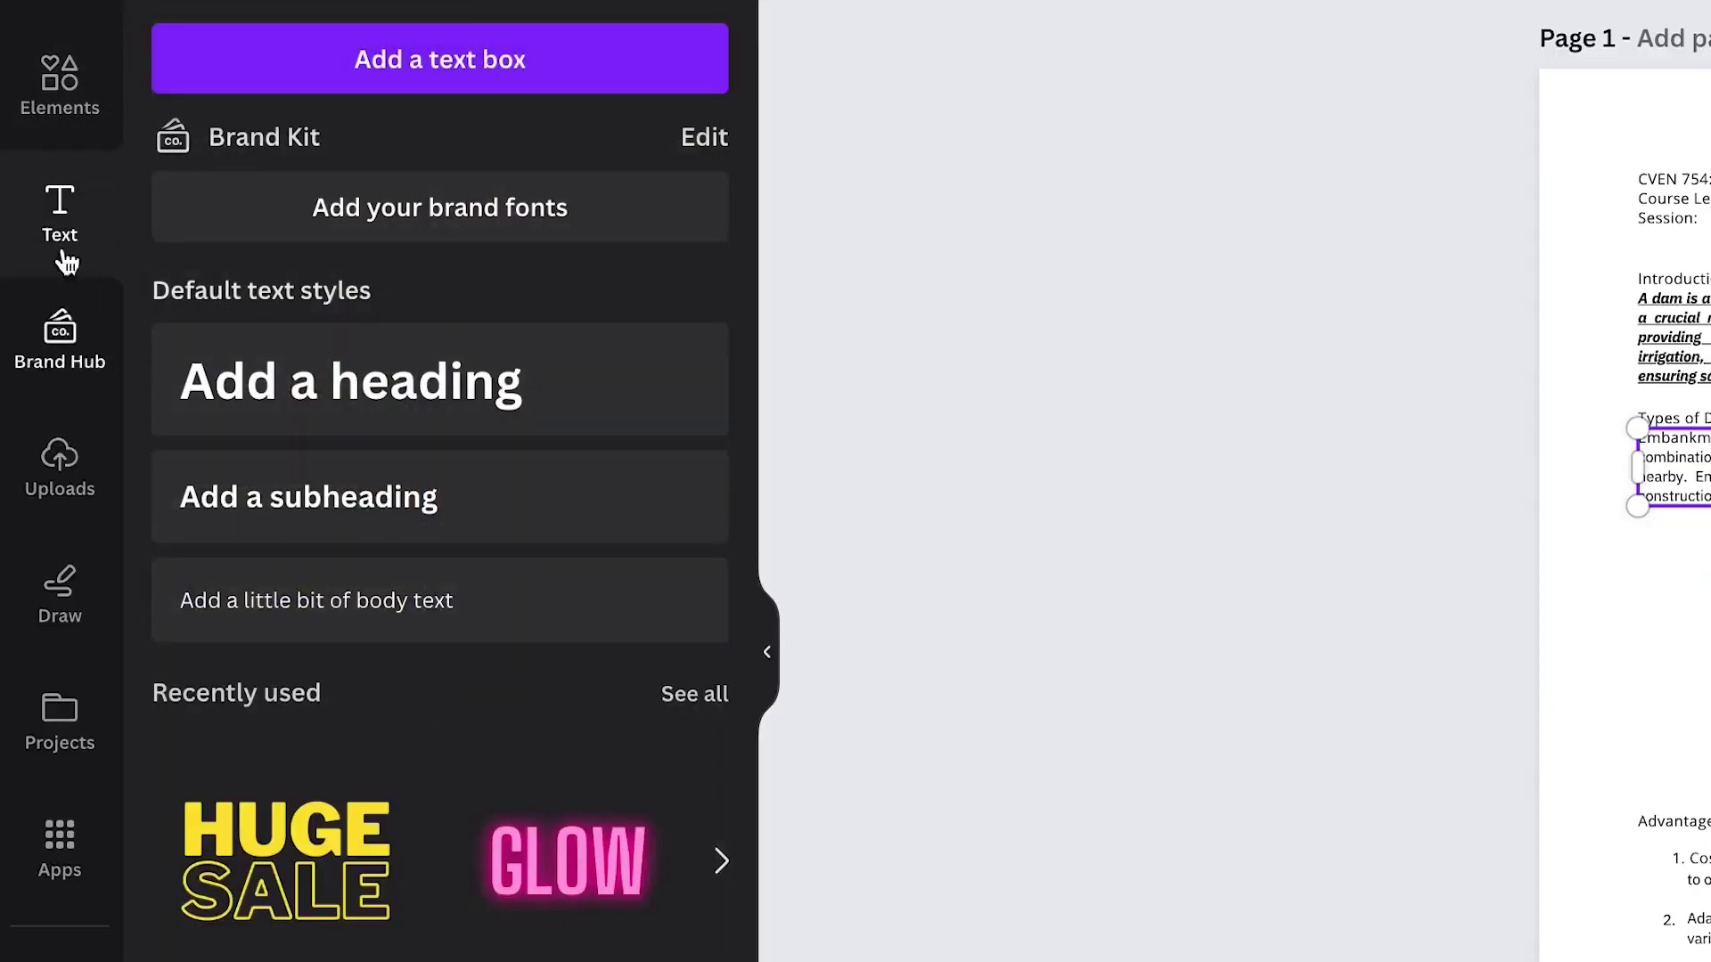
{"action": "left_click", "coordinate": [59, 105]}
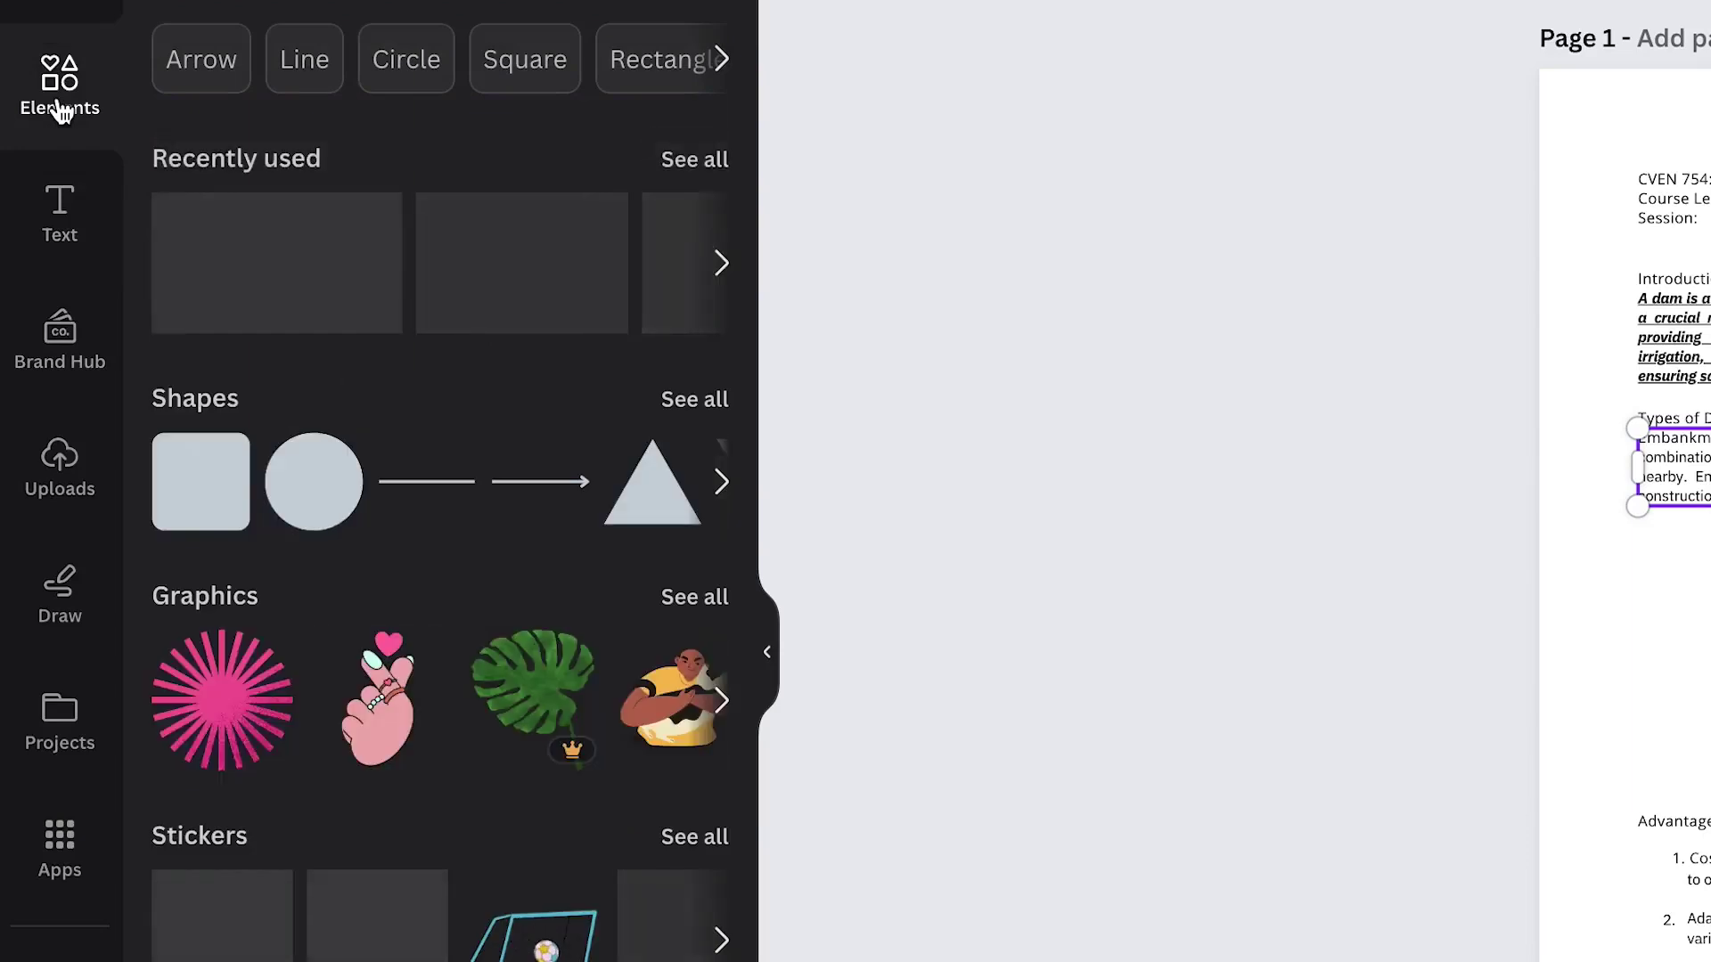
{"action": "left_click", "coordinate": [93, 605]}
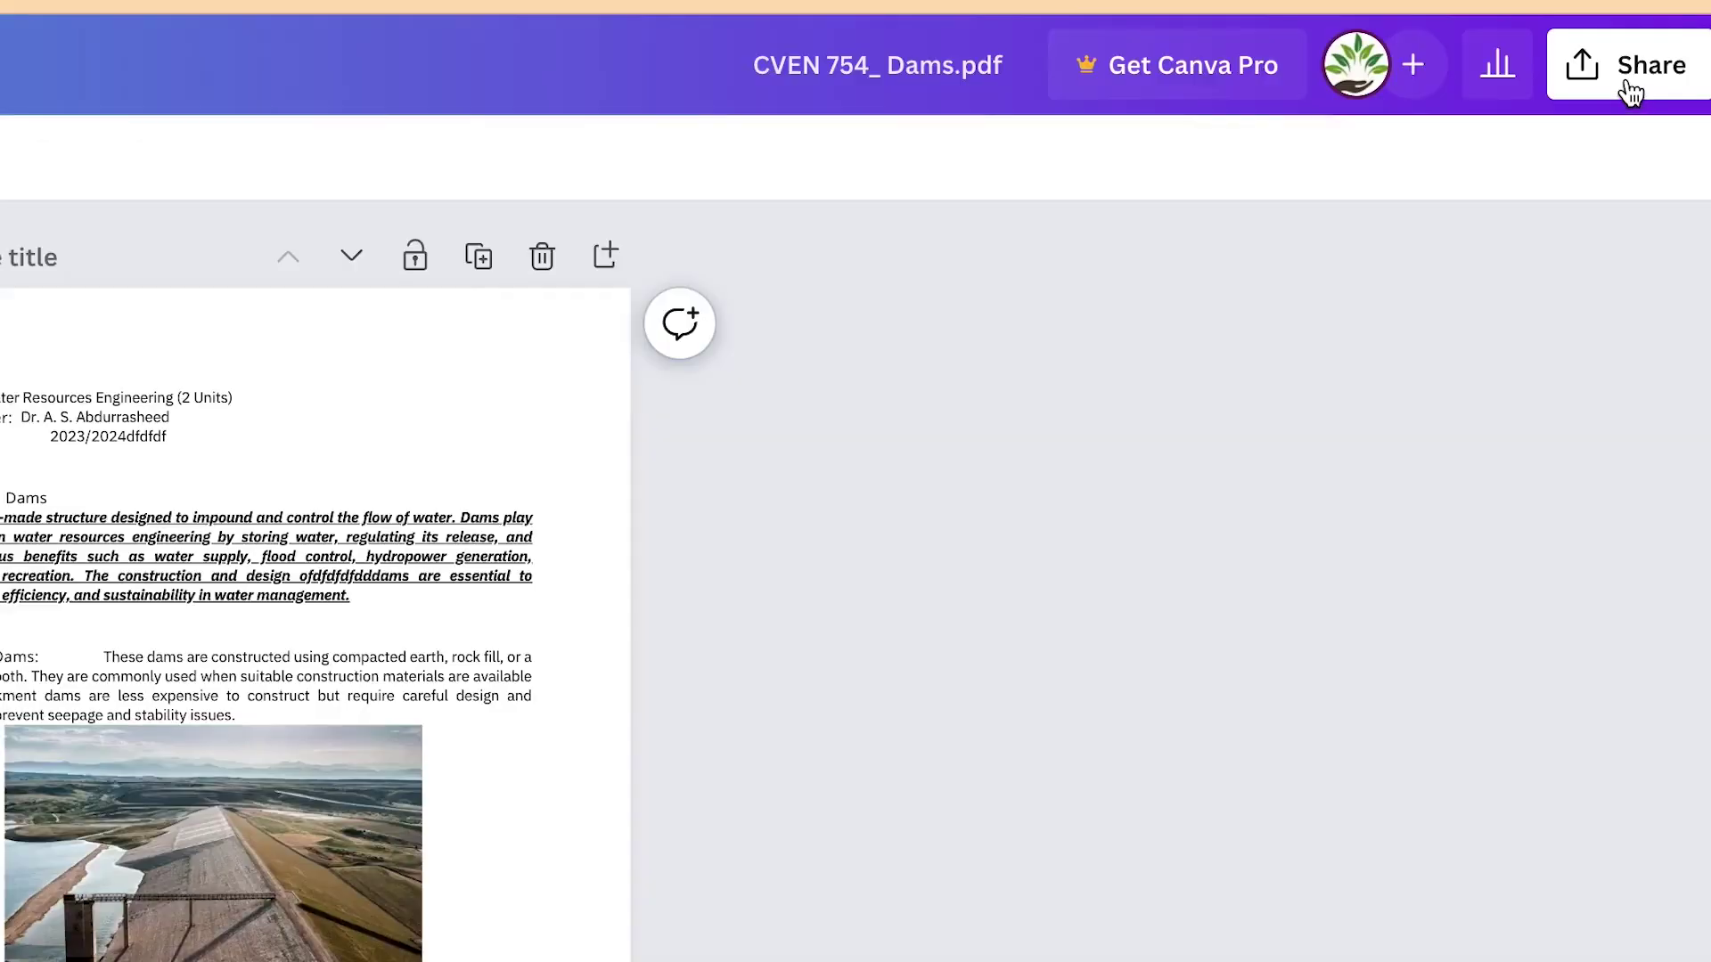
Step: Download the design as a PDF Standard file, open it, then open a new browser tab
{"action": "left_click", "coordinate": [1631, 85]}
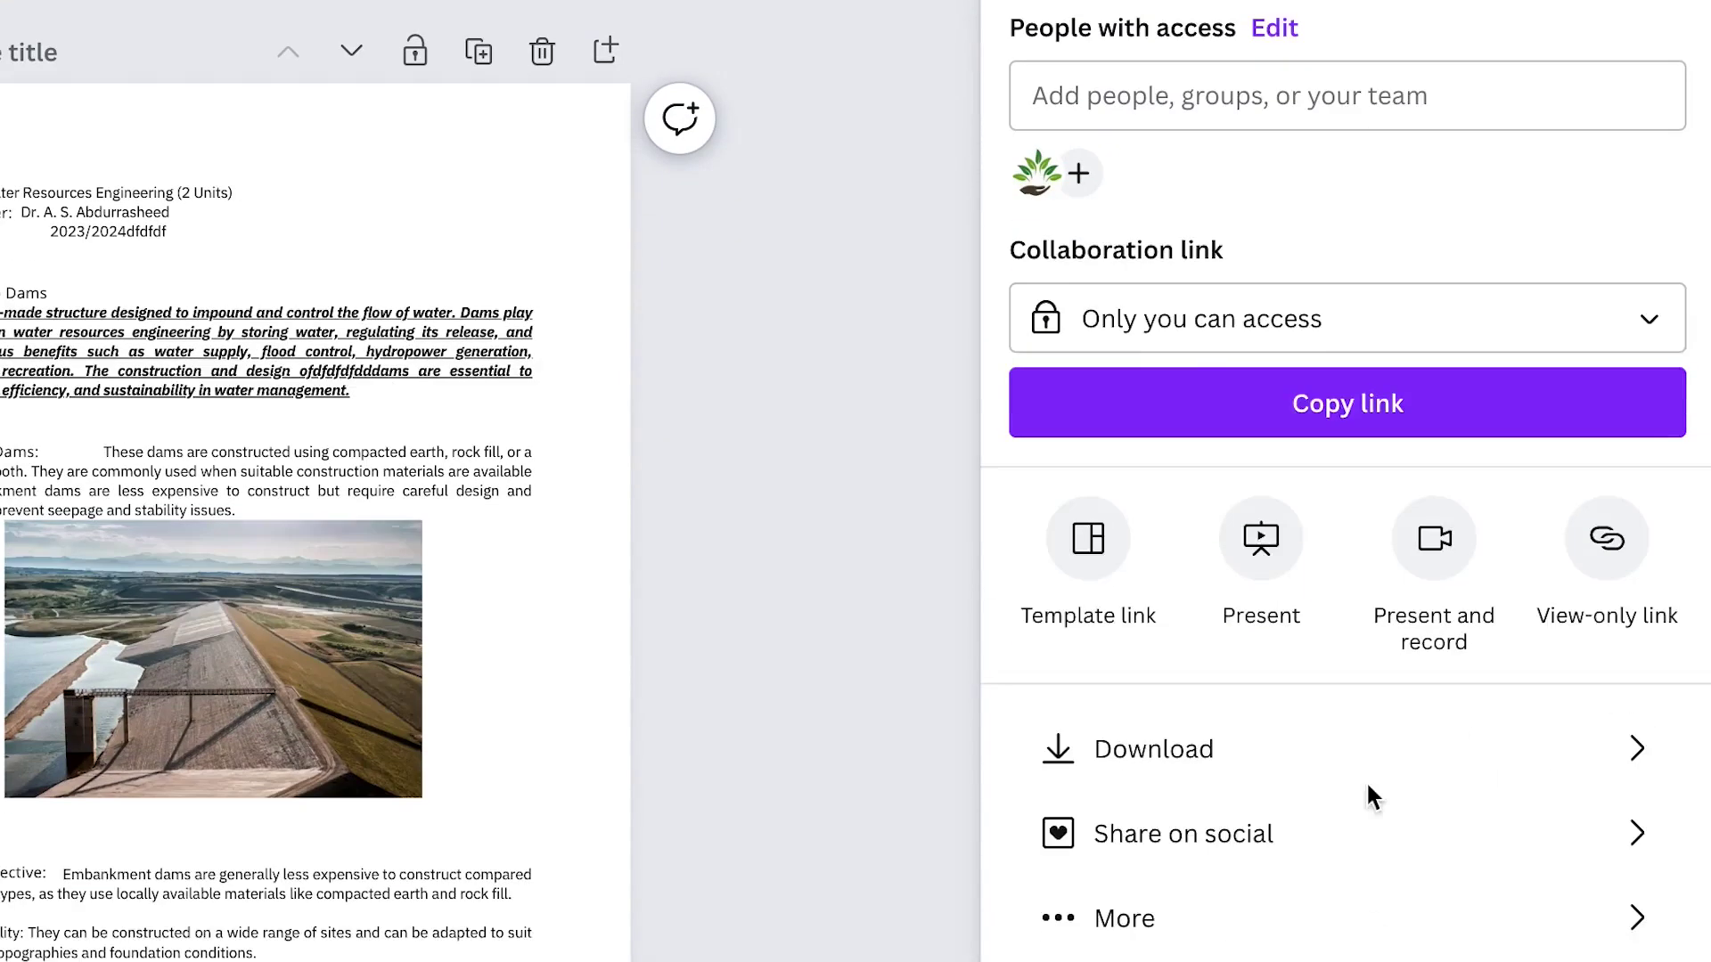
{"action": "left_click", "coordinate": [1366, 955]}
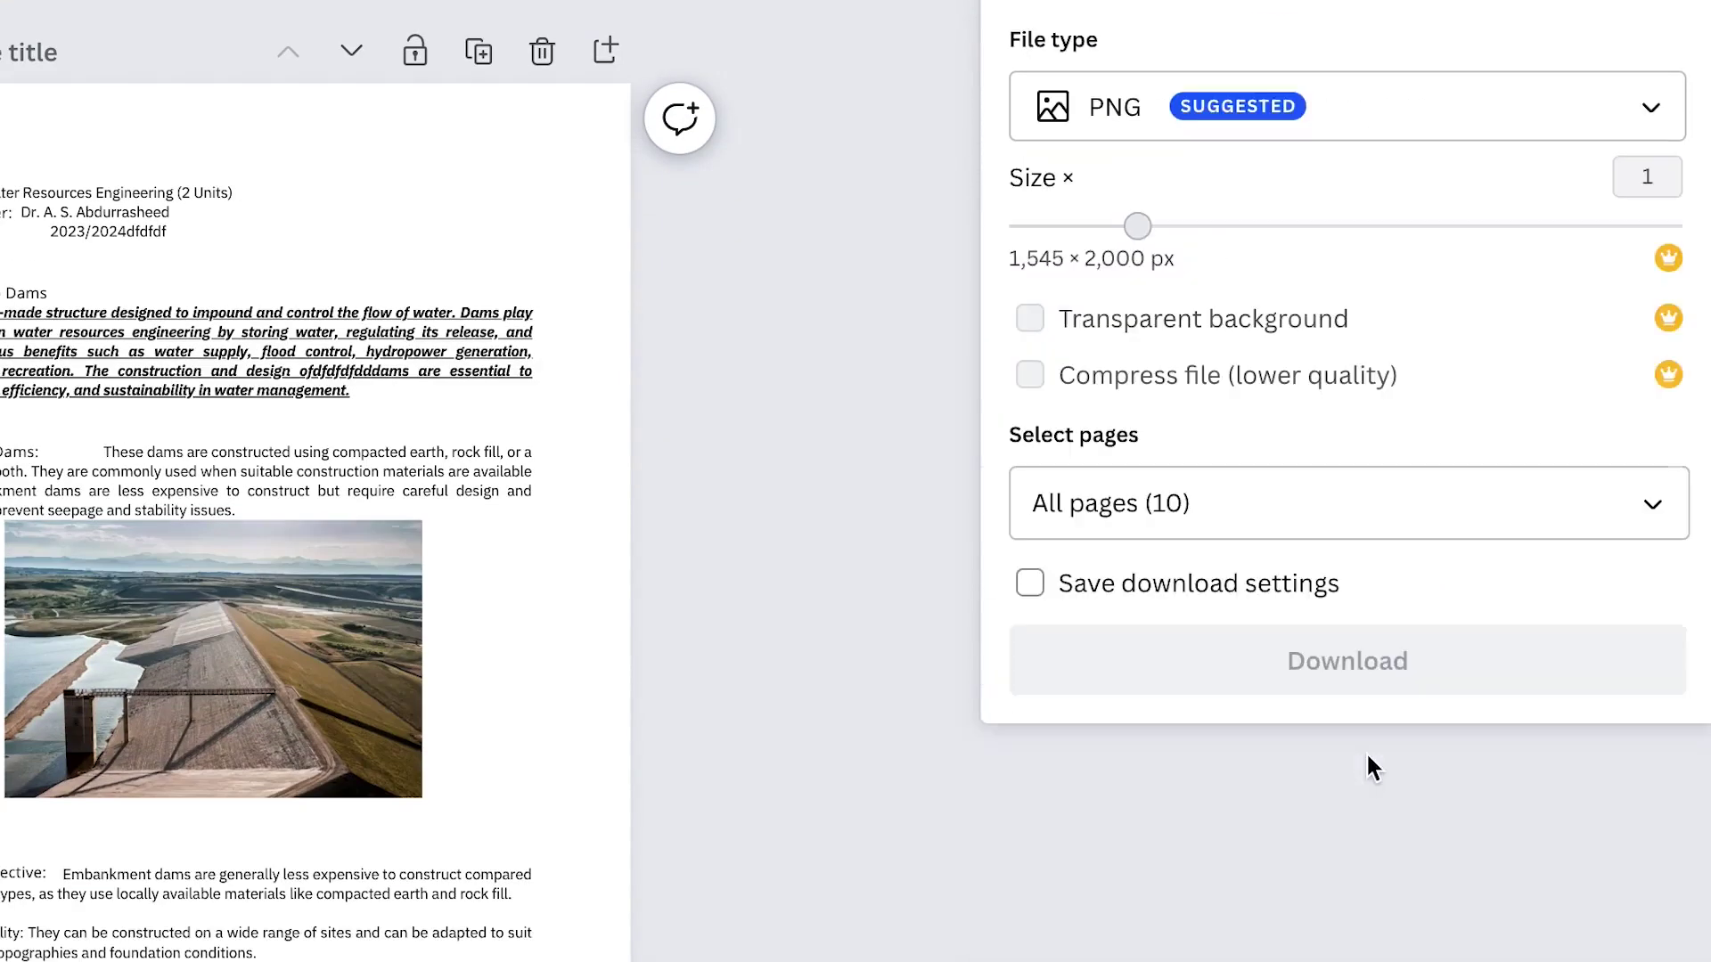
{"action": "left_click", "coordinate": [1379, 137]}
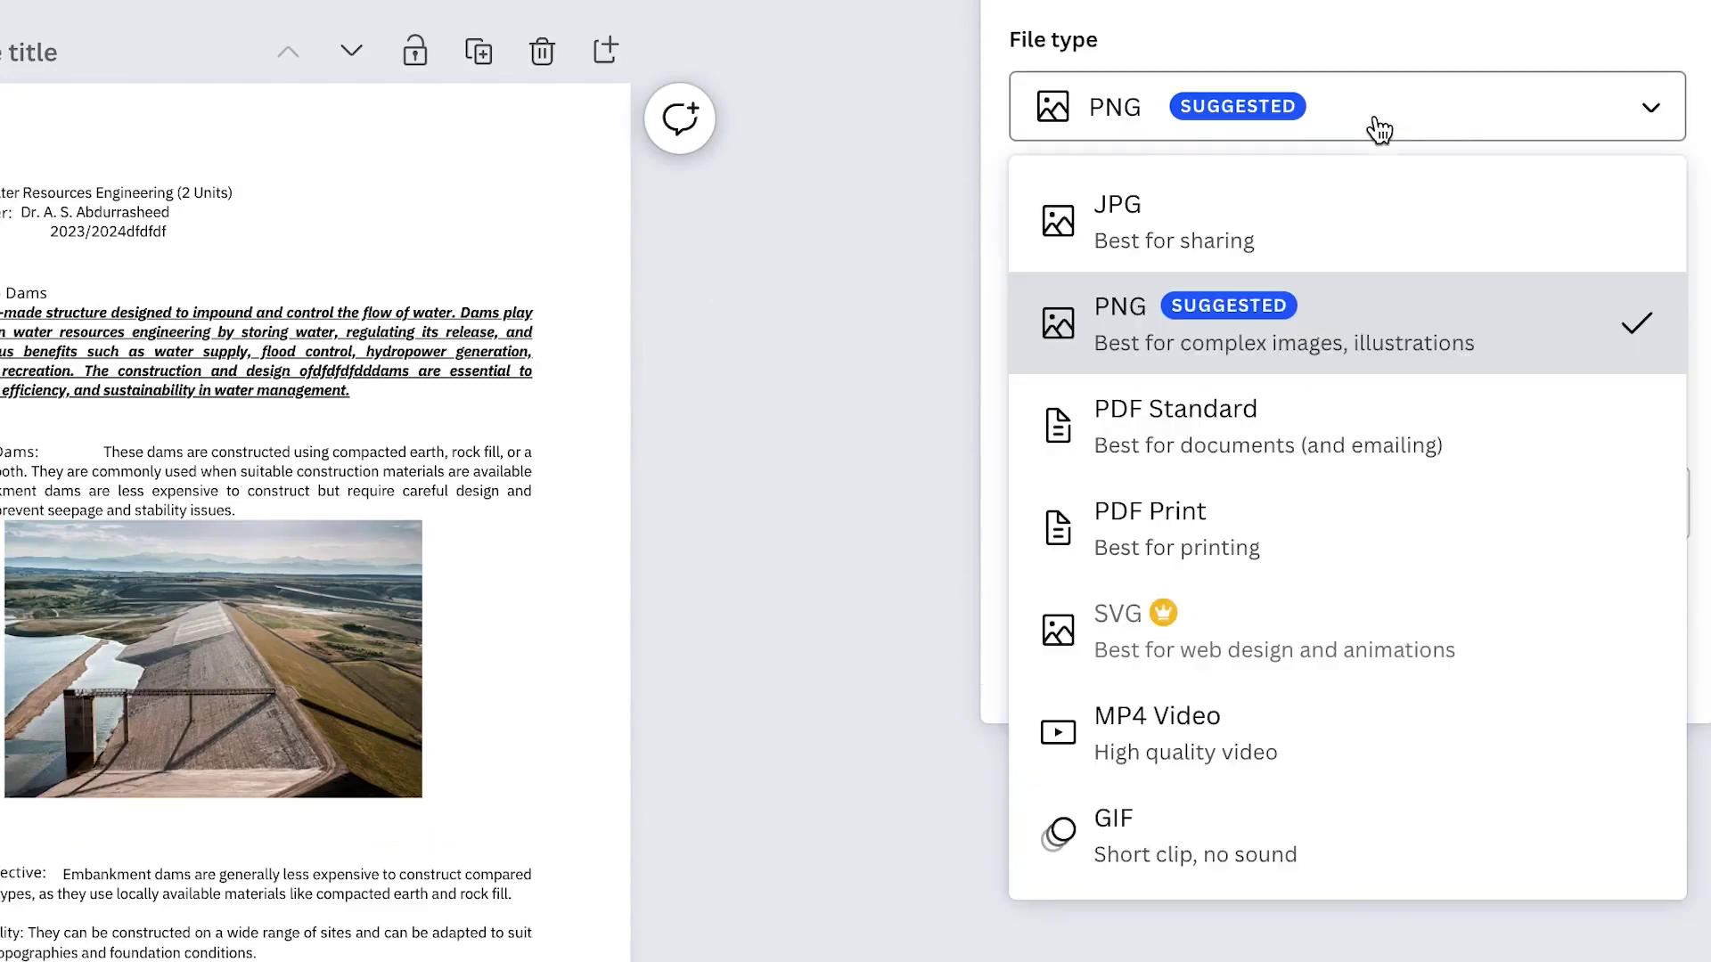
{"action": "left_click", "coordinate": [1372, 463]}
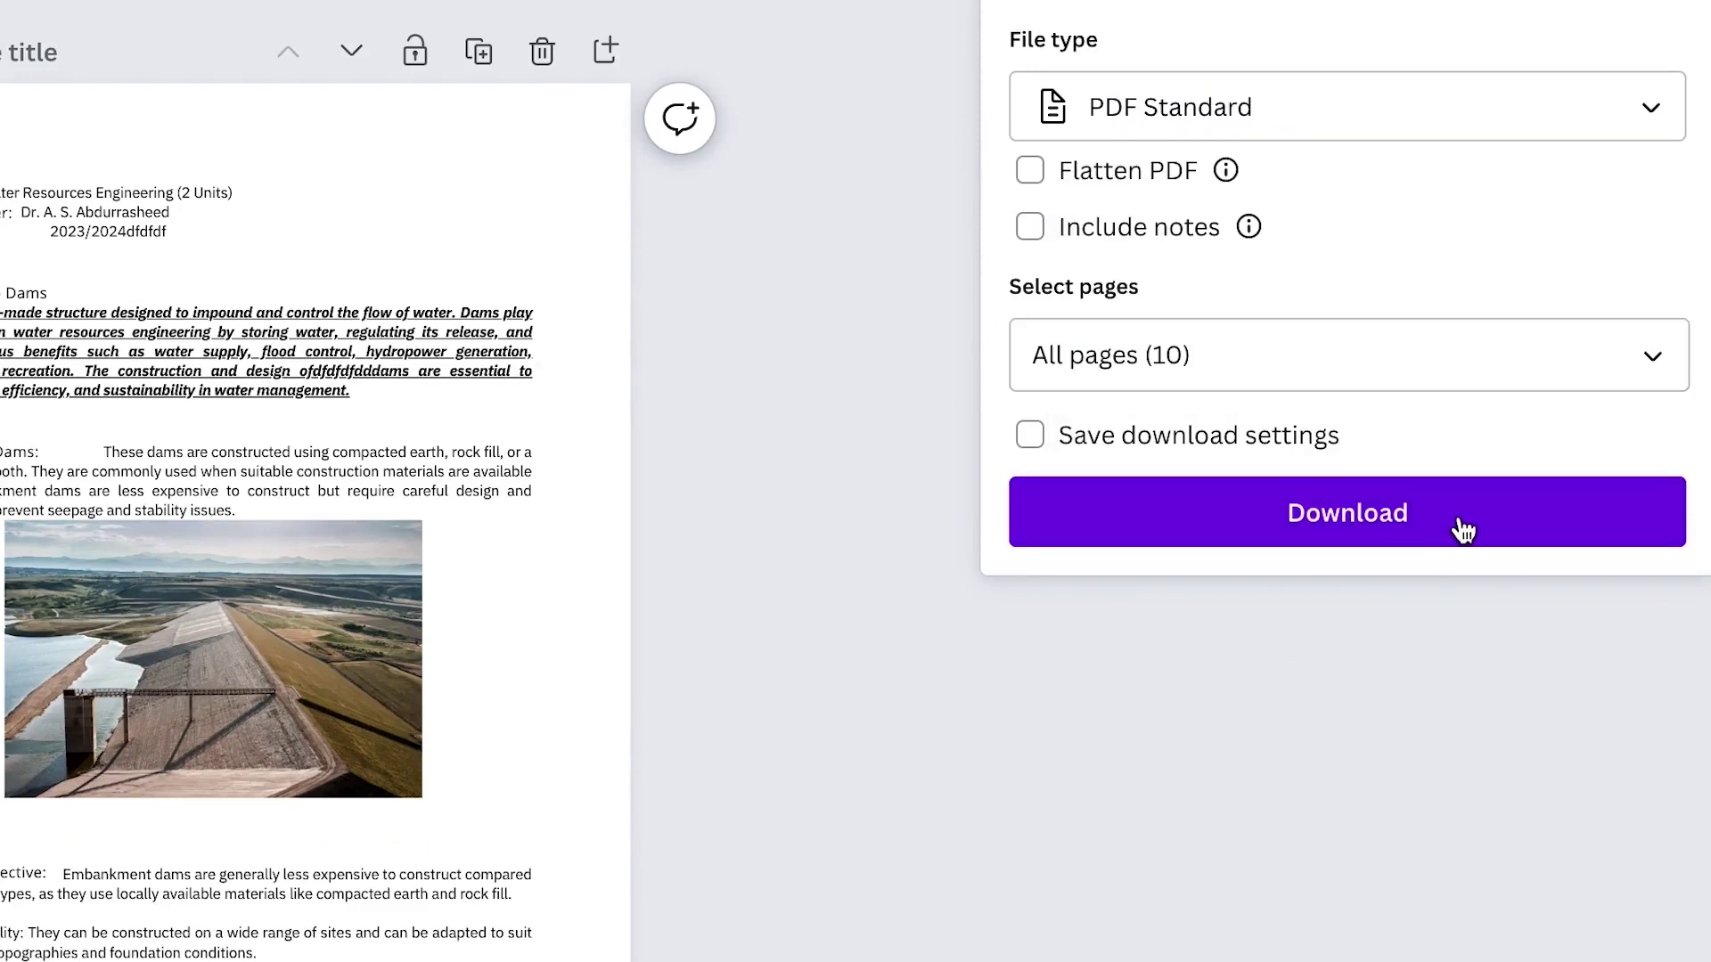
{"action": "left_click", "coordinate": [1364, 527]}
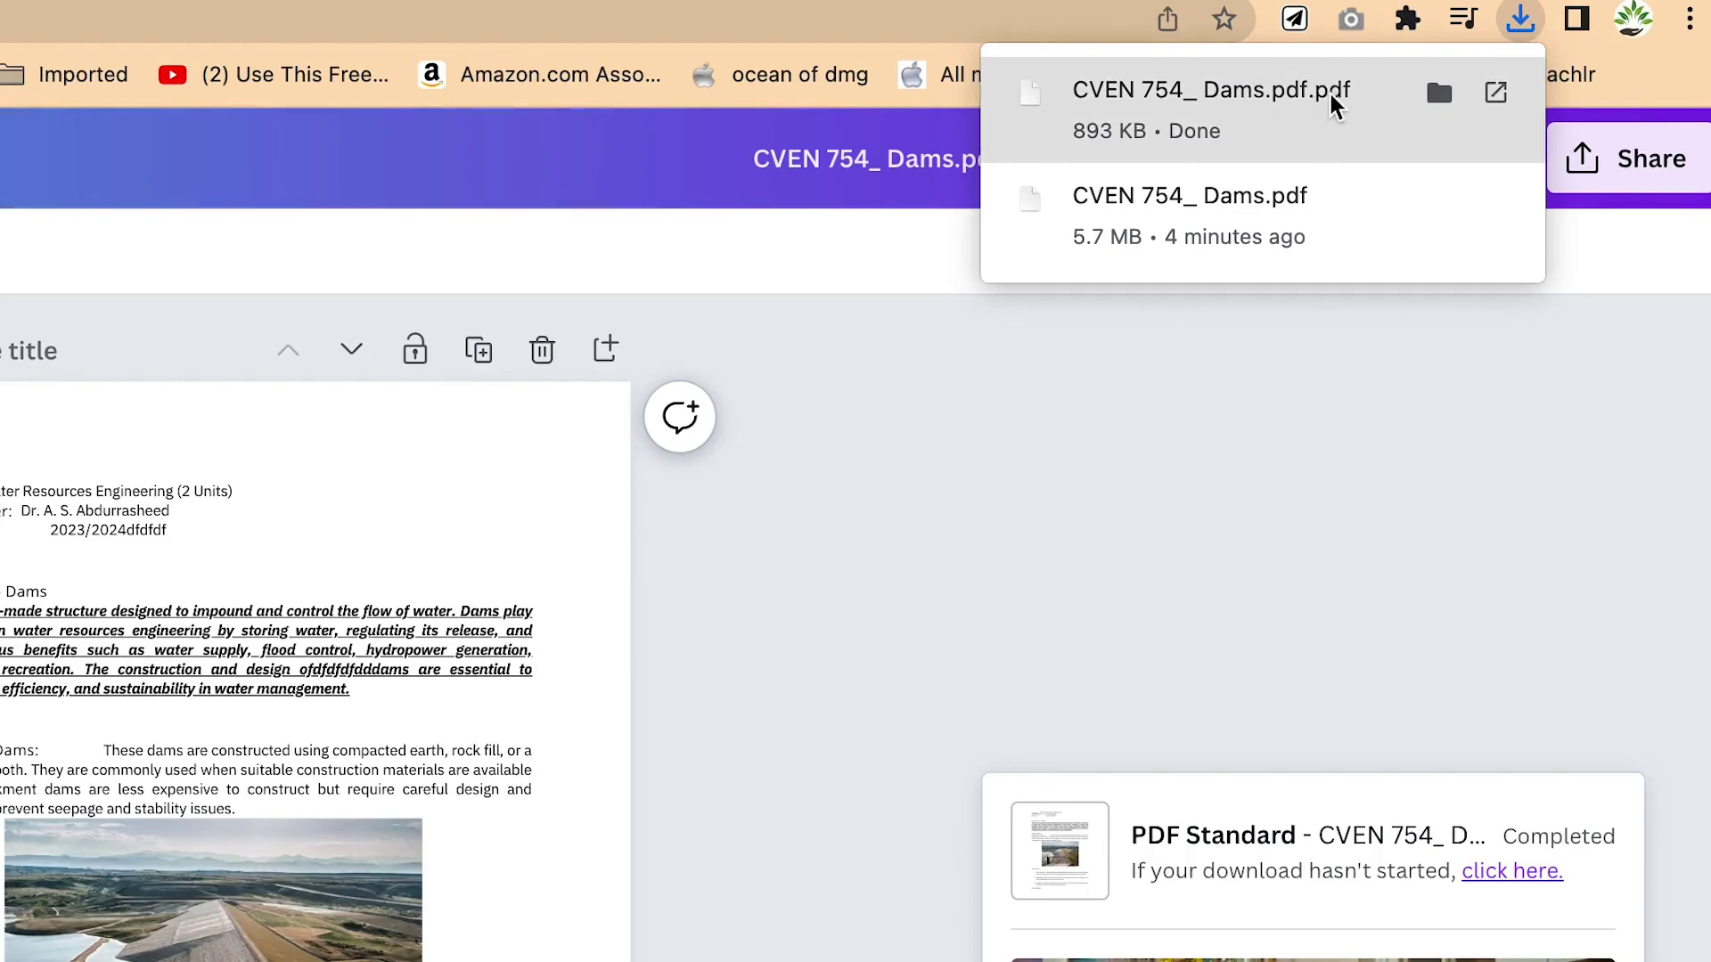
{"action": "left_click", "coordinate": [1332, 94]}
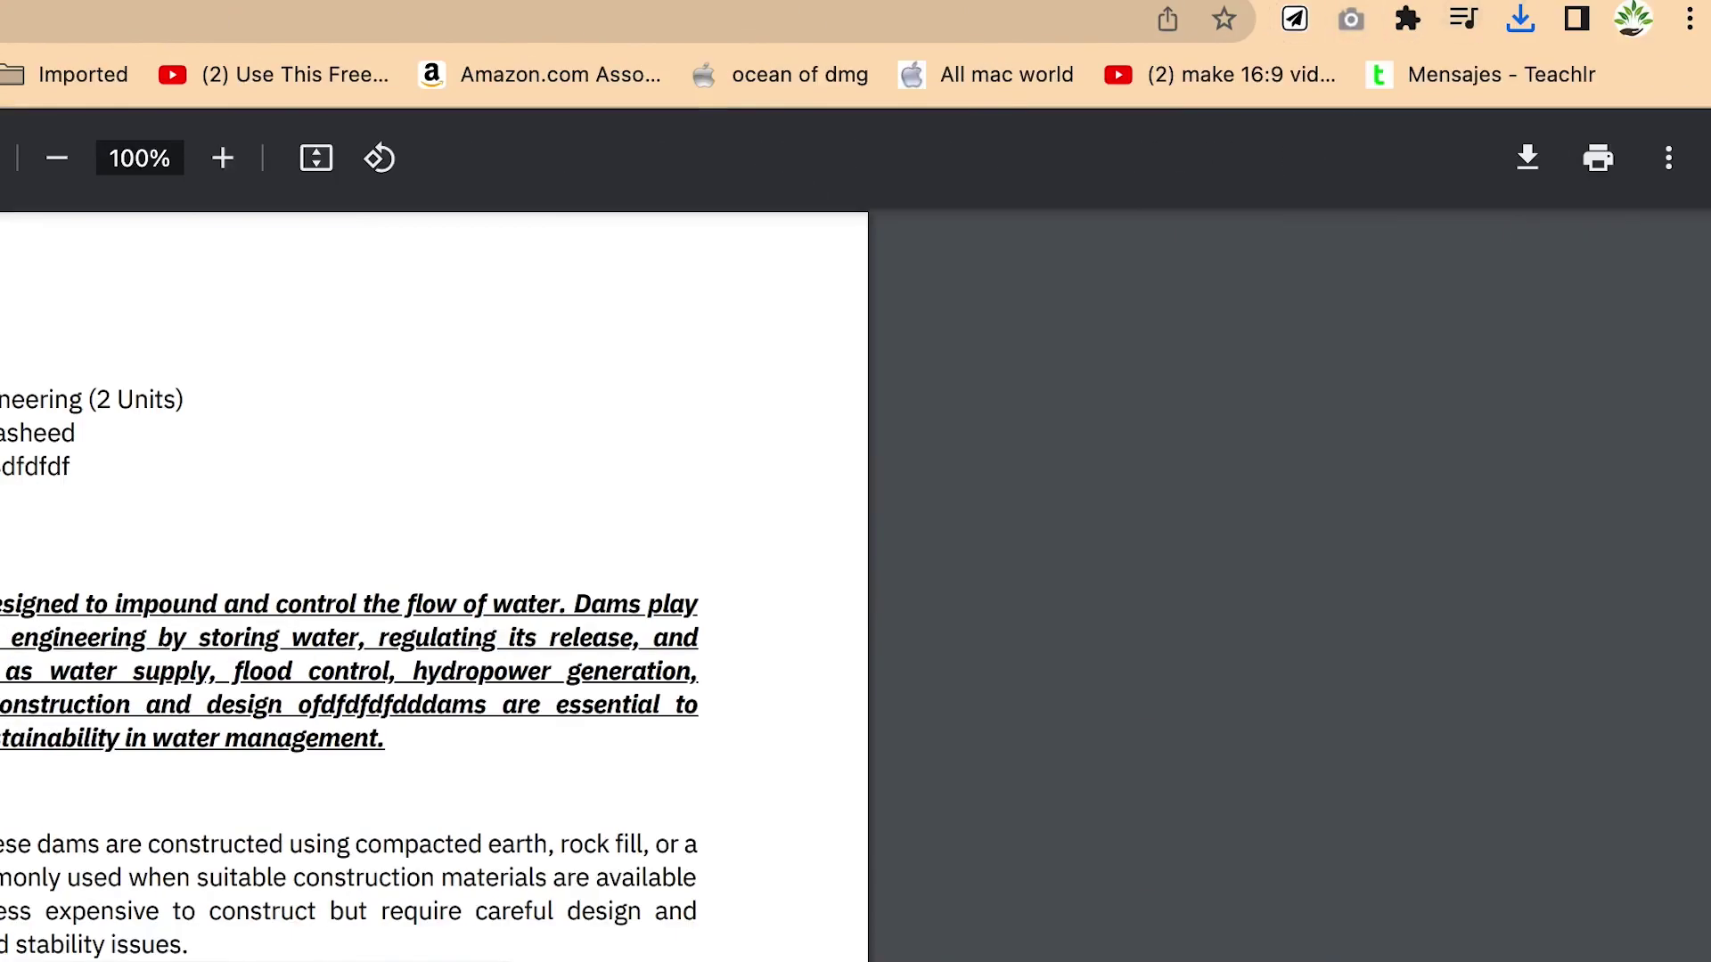
{"action": "key", "text": "super+t"}
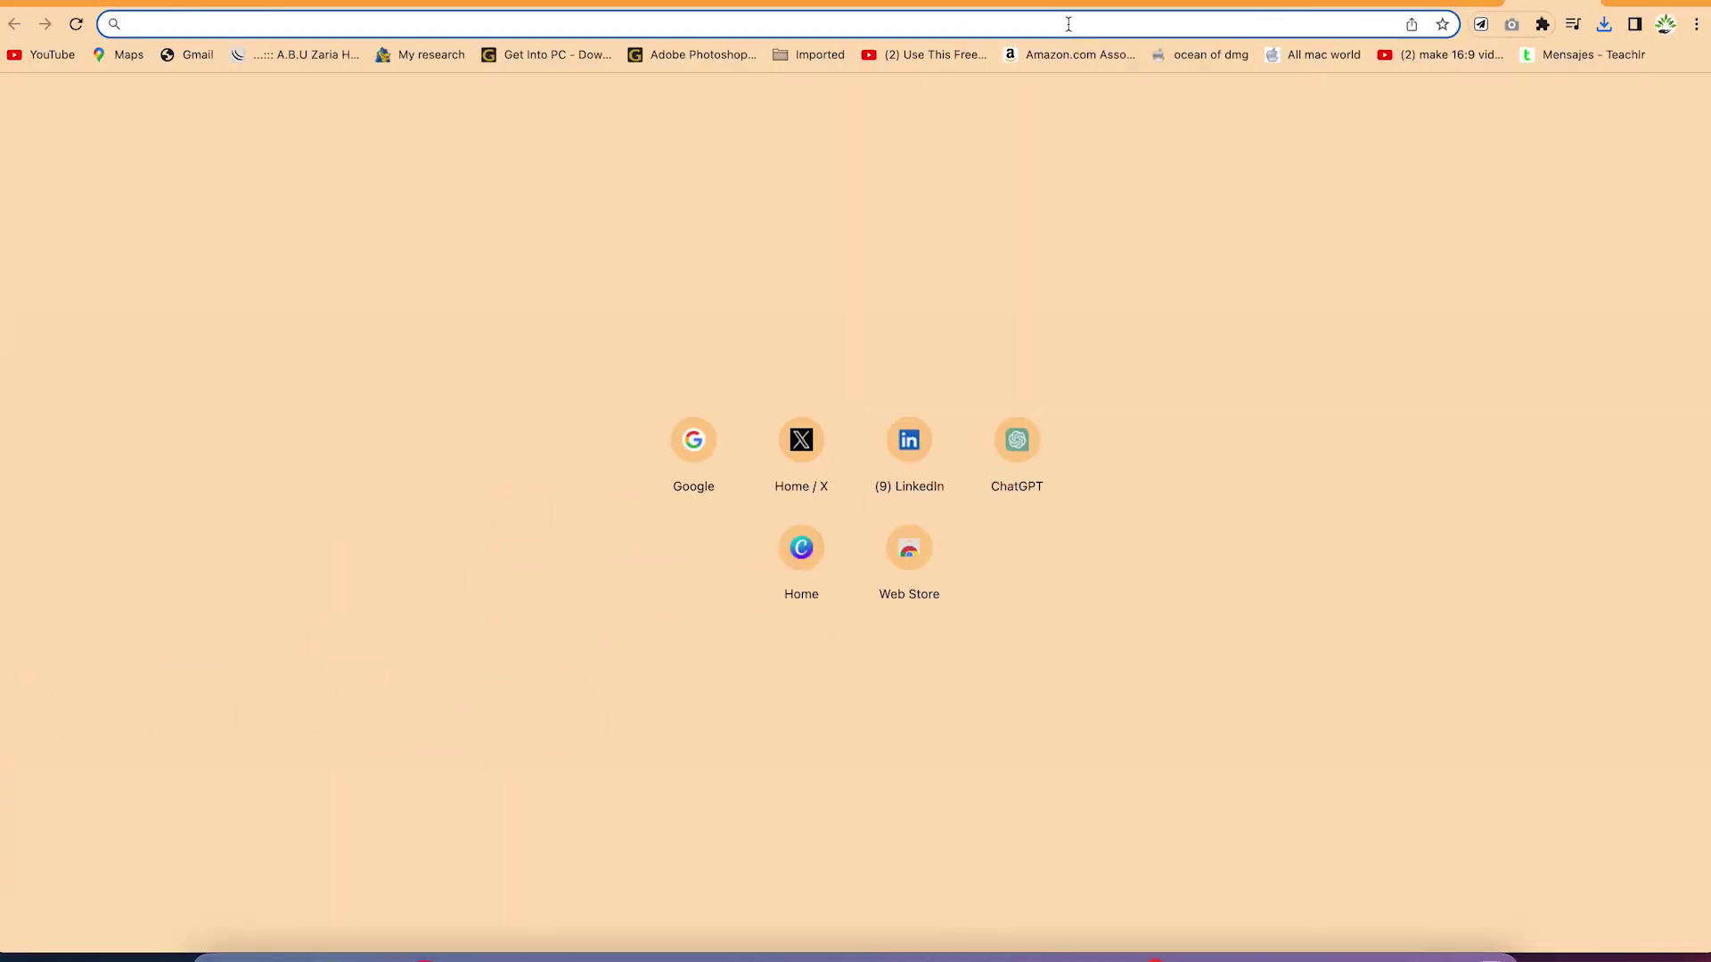
Step: Go to Google and search for 'wps office suite'
{"action": "type", "text": "w"}
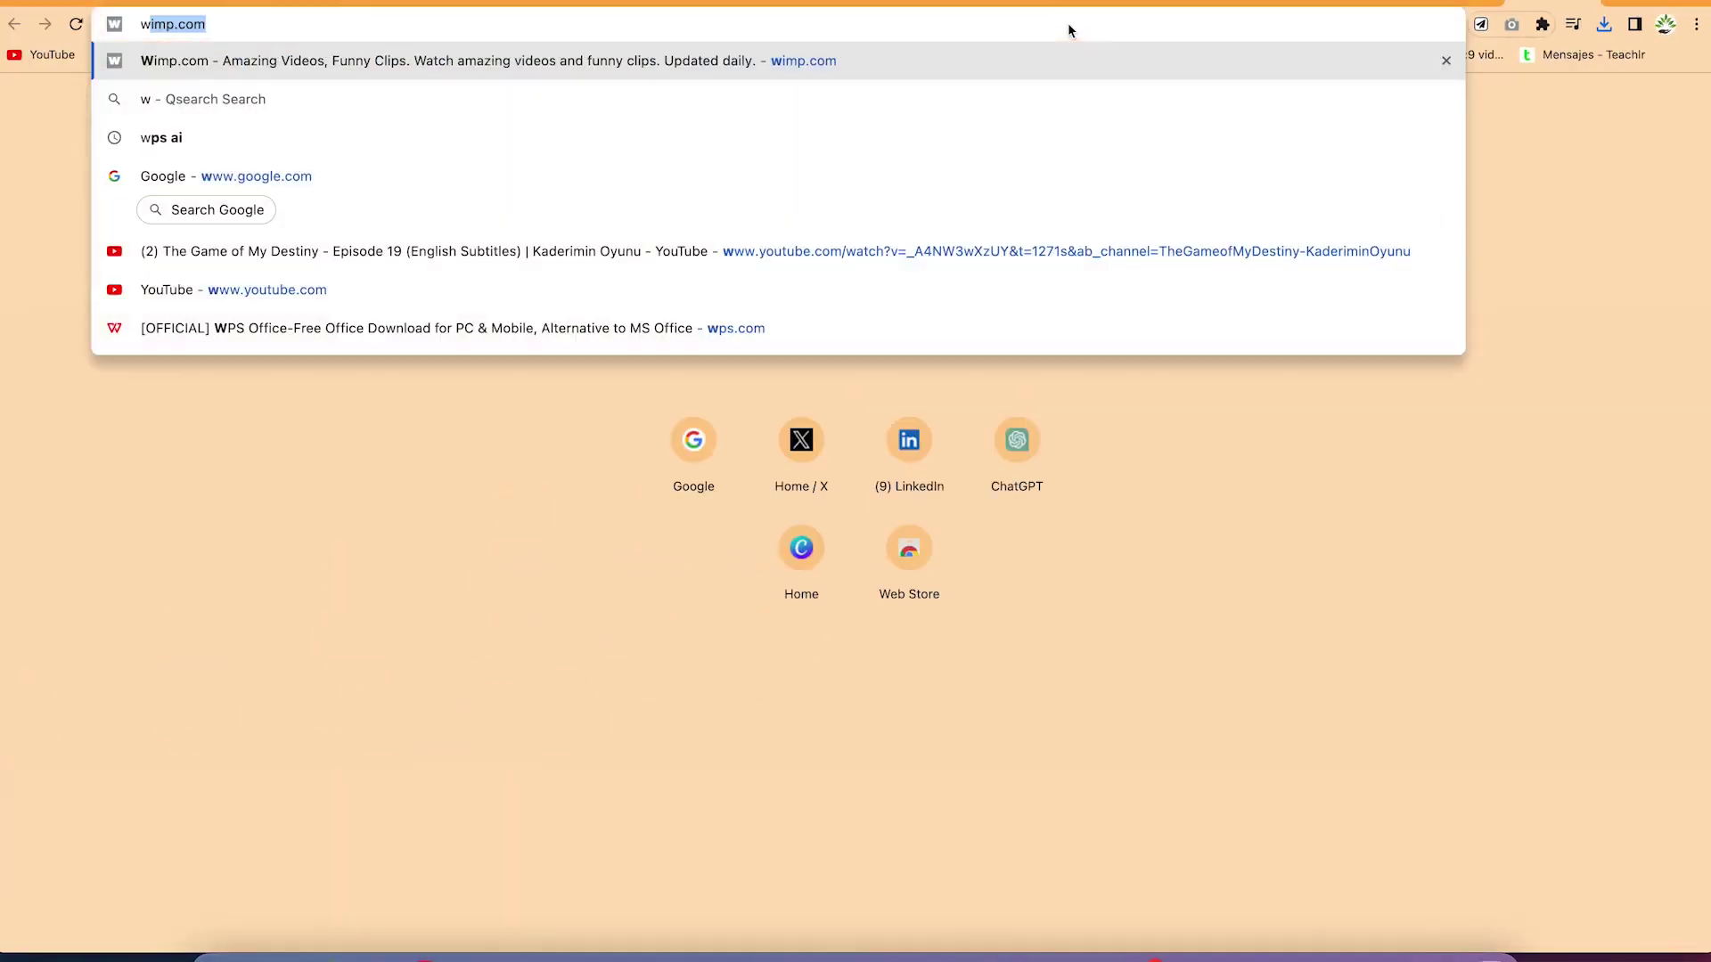
{"action": "type", "text": "p"}
{"action": "key", "text": "BackSpace"}
{"action": "key", "text": "BackSpace"}
{"action": "type", "text": "g"}
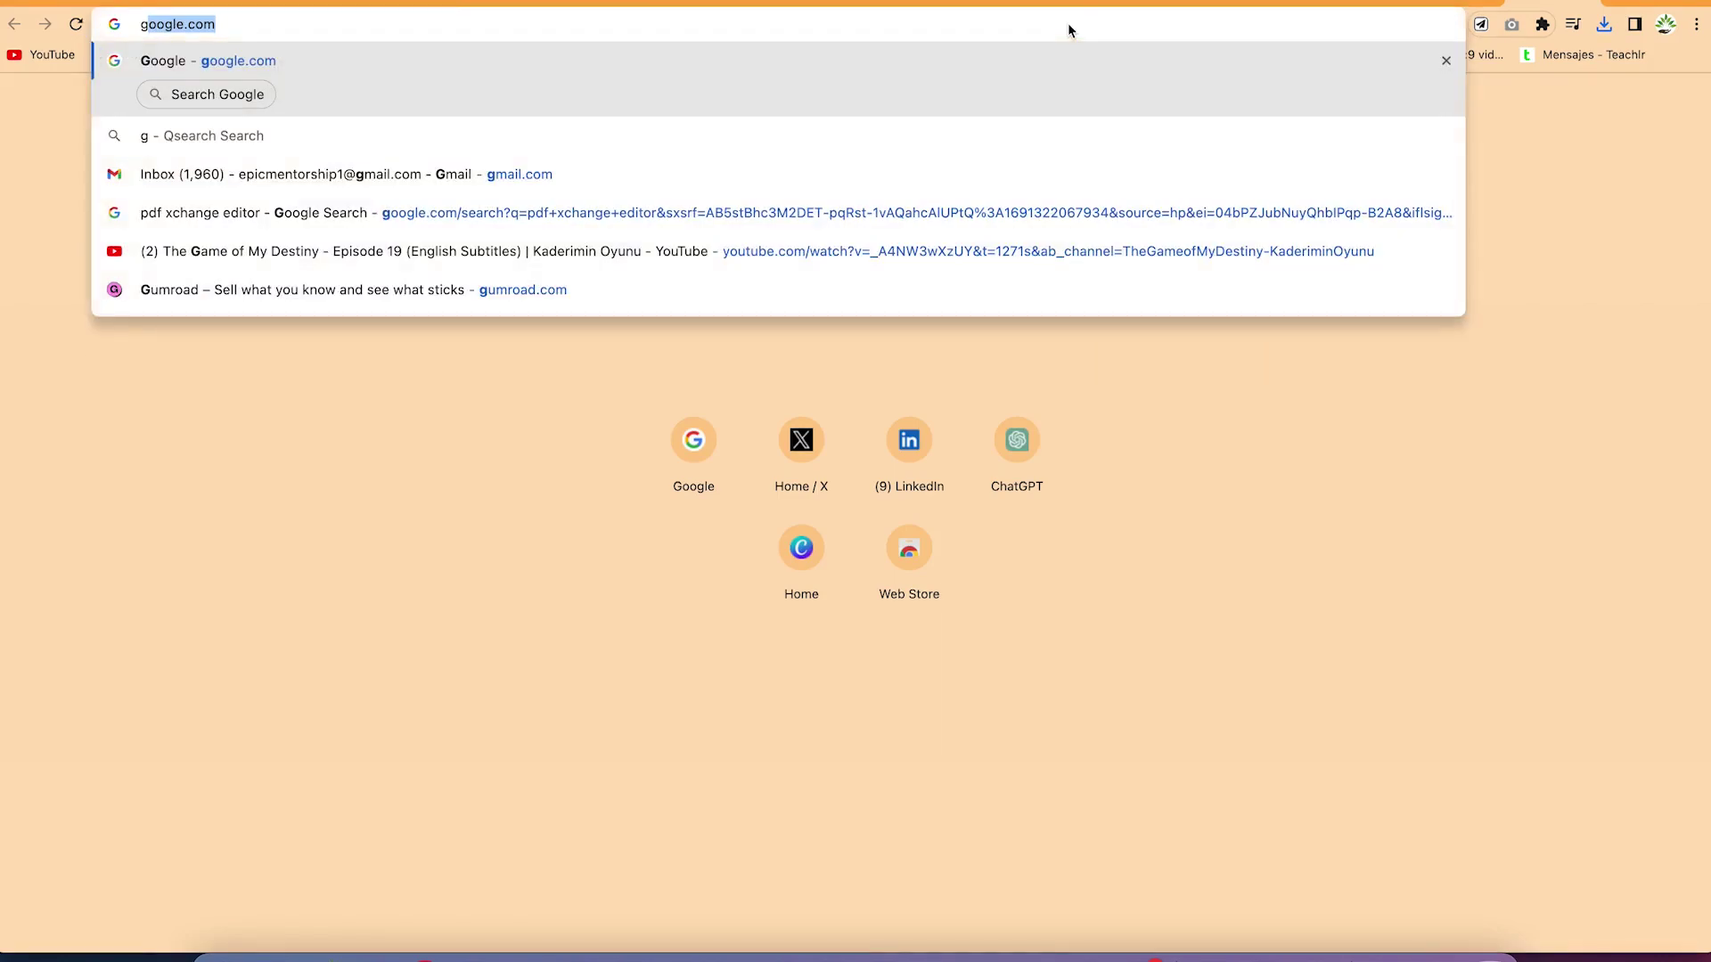
{"action": "key", "text": "Return"}
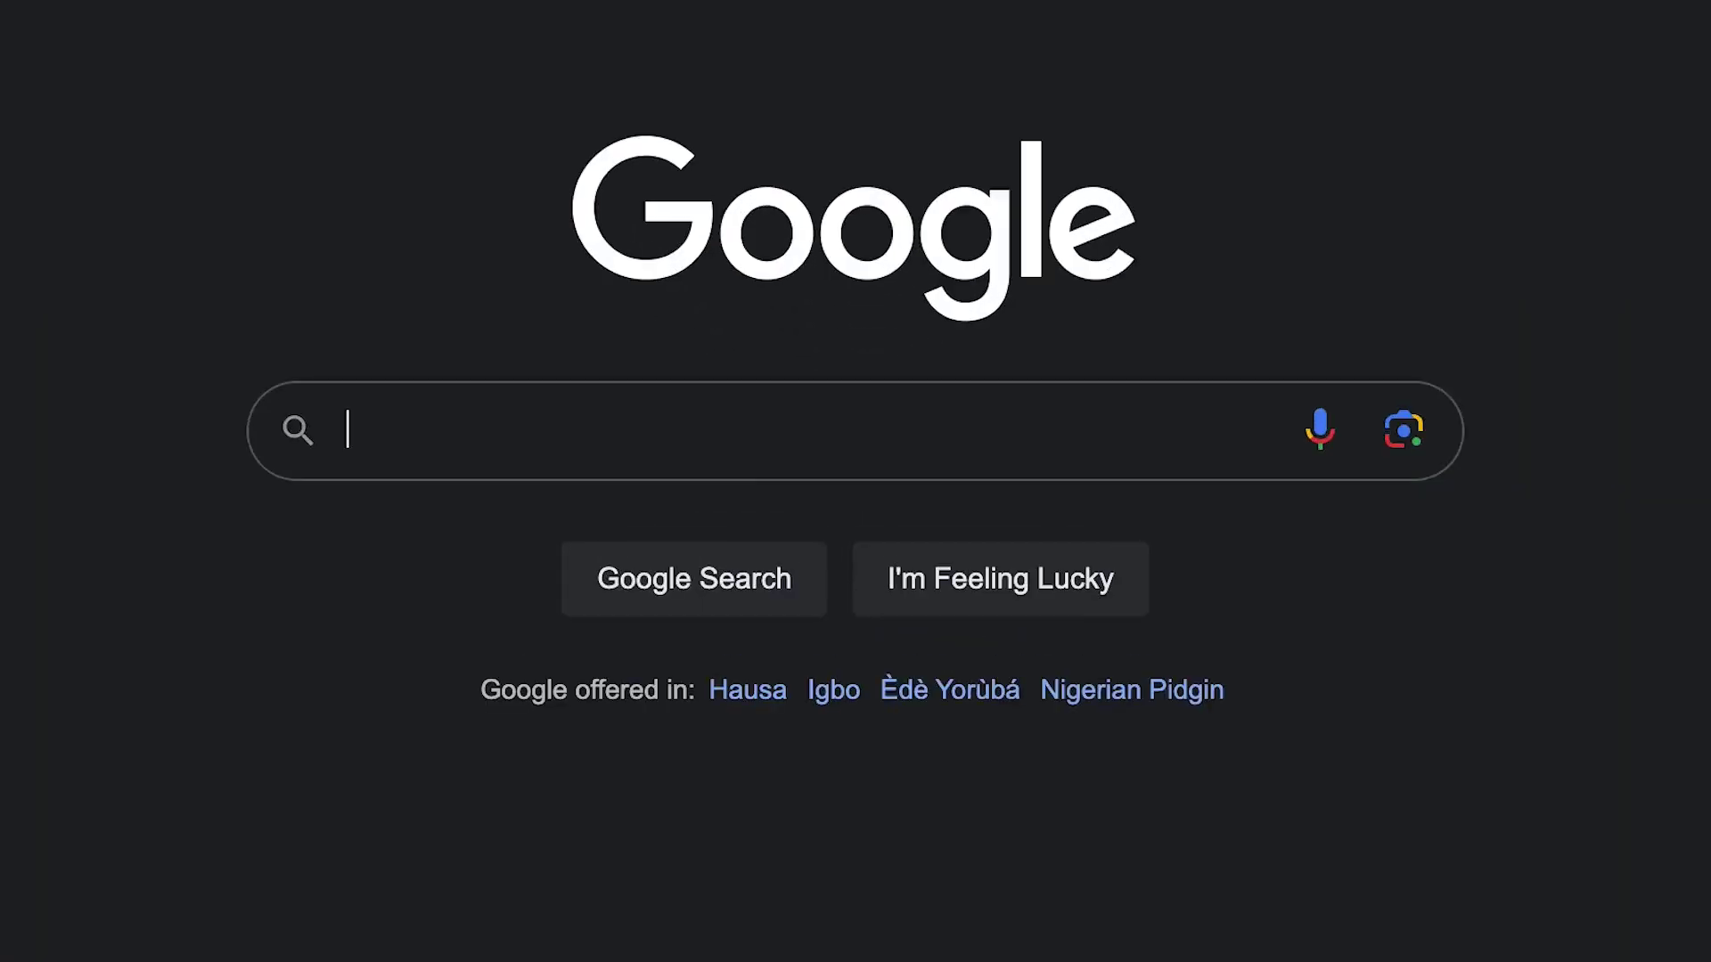
{"action": "type", "text": "wps offic"}
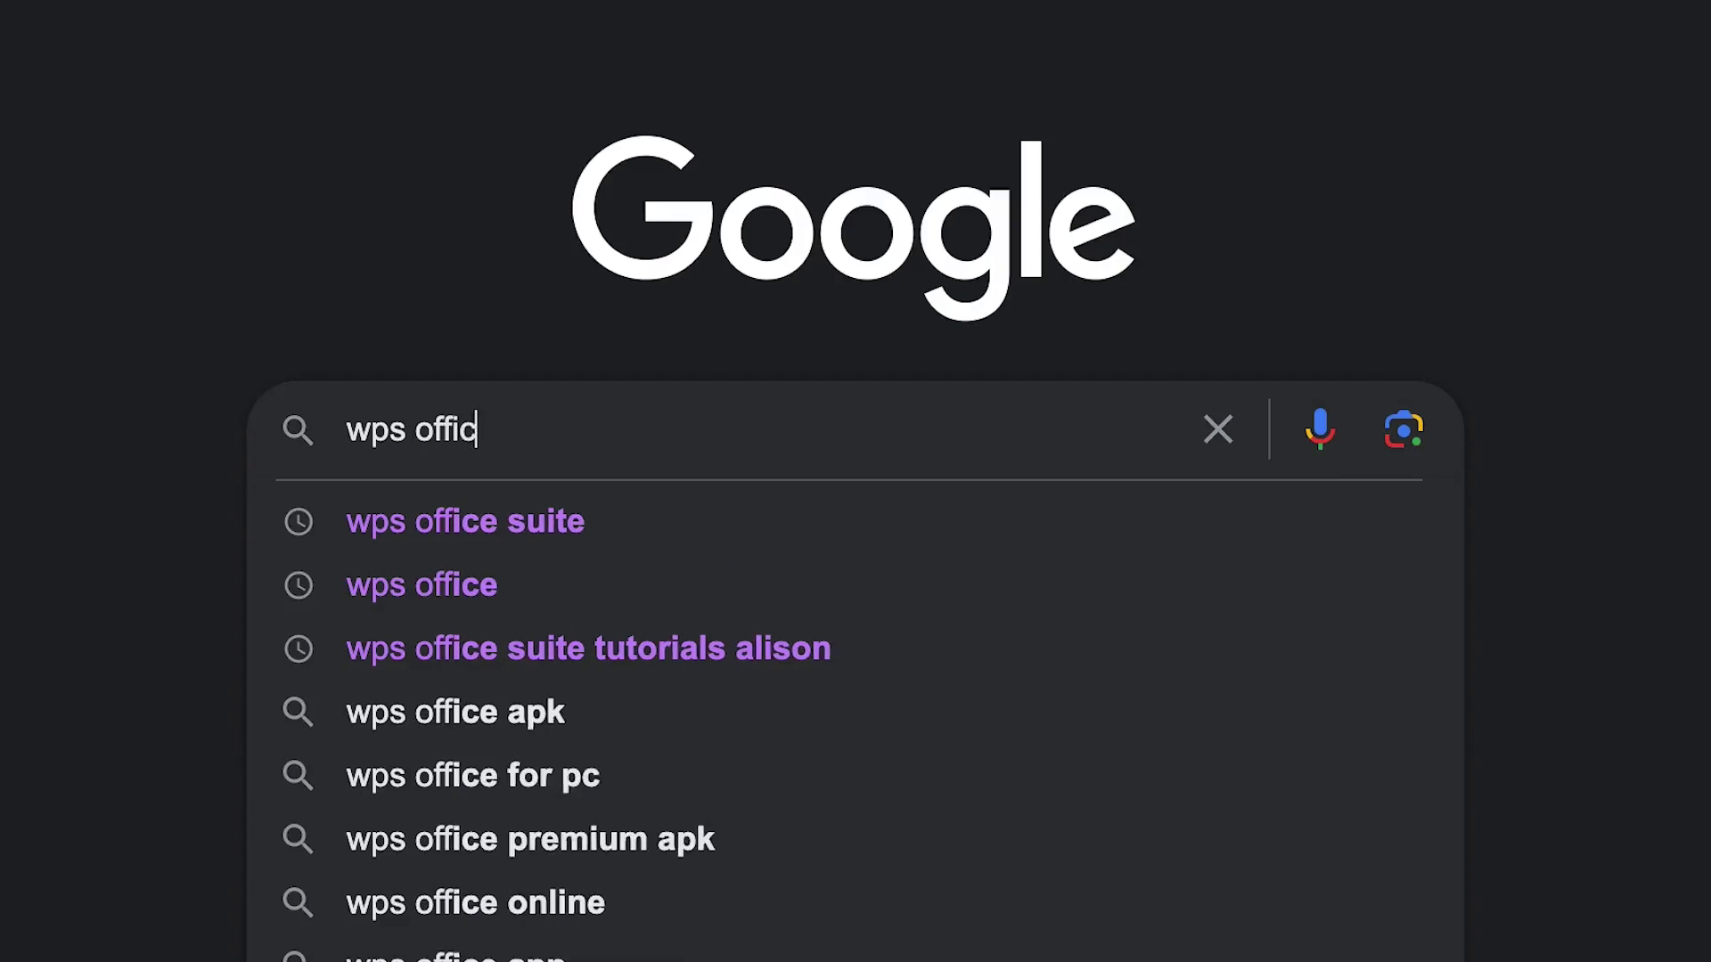
{"action": "type", "text": "e suite"}
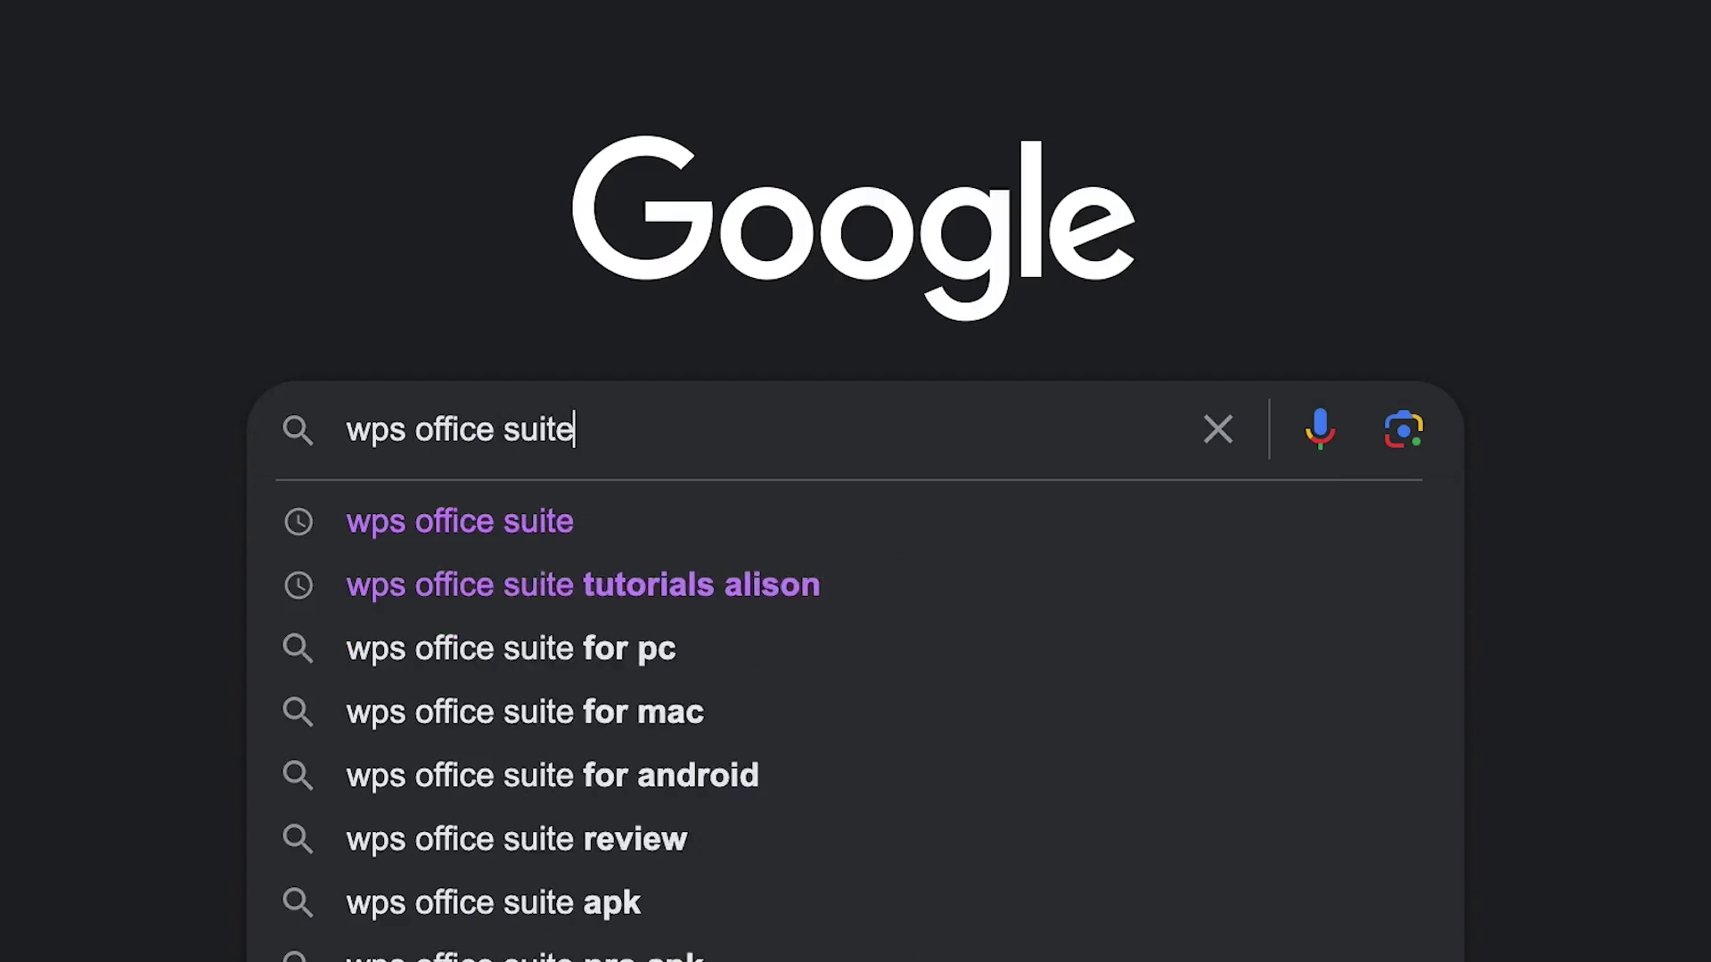
{"action": "key", "text": "Return"}
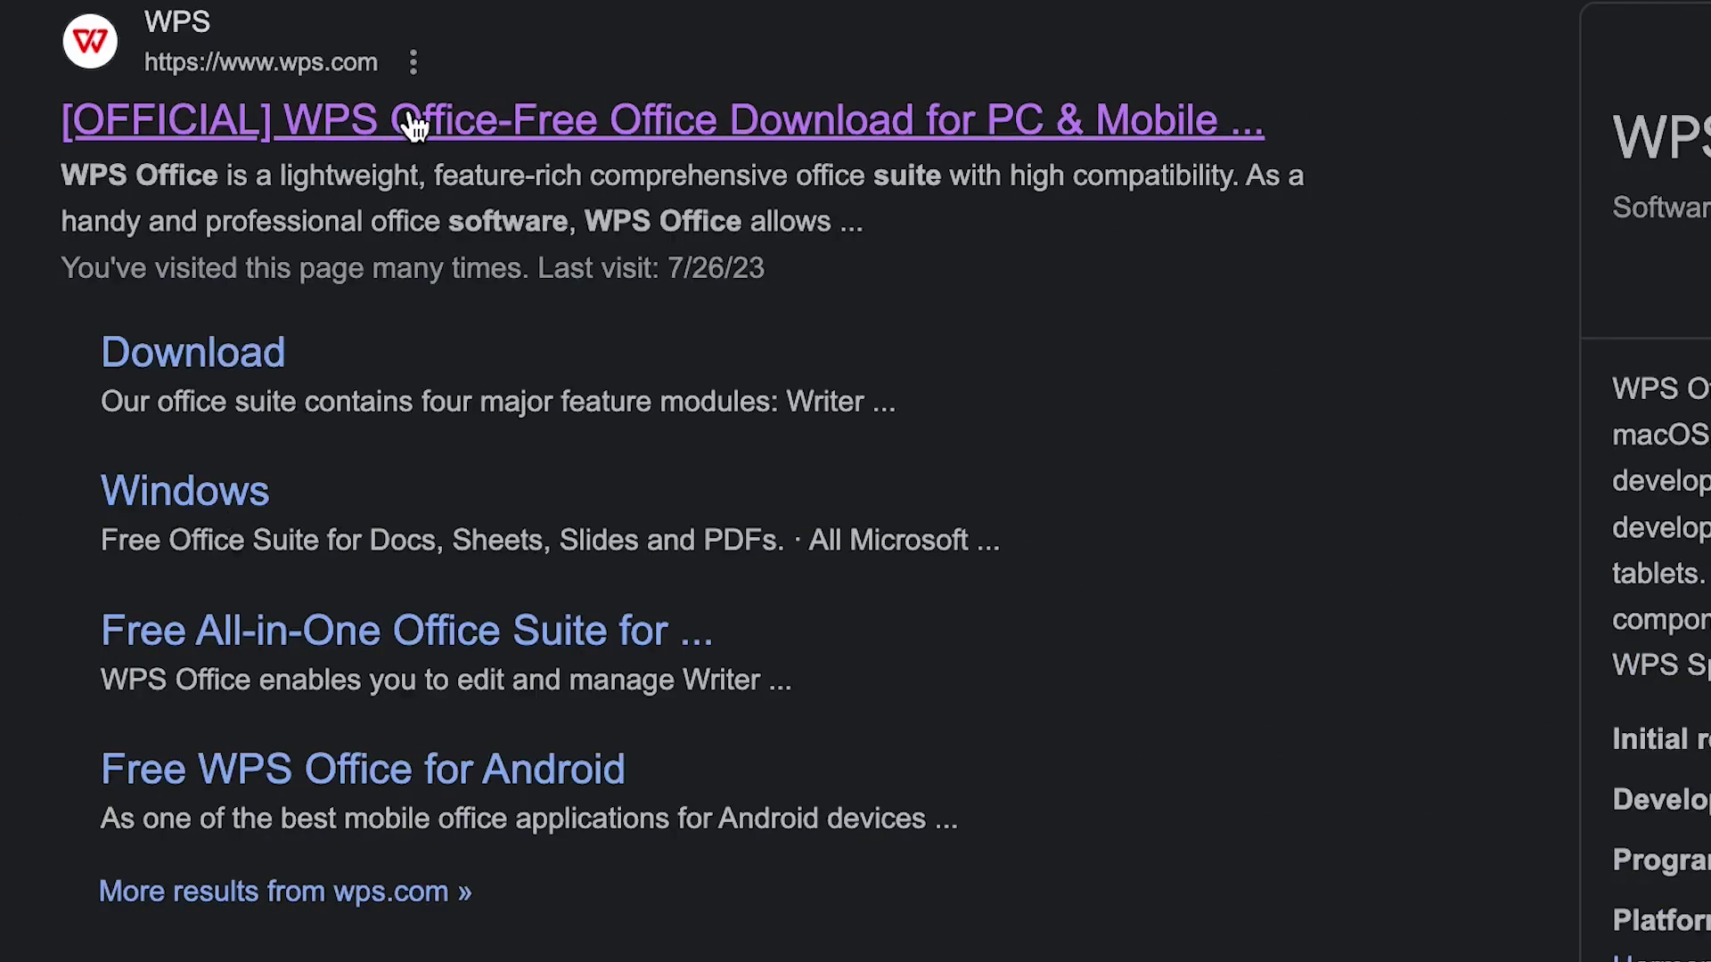
Step: Open the official wps.com site, dismiss the Good News popup and scroll to downloads
{"action": "left_click", "coordinate": [758, 119]}
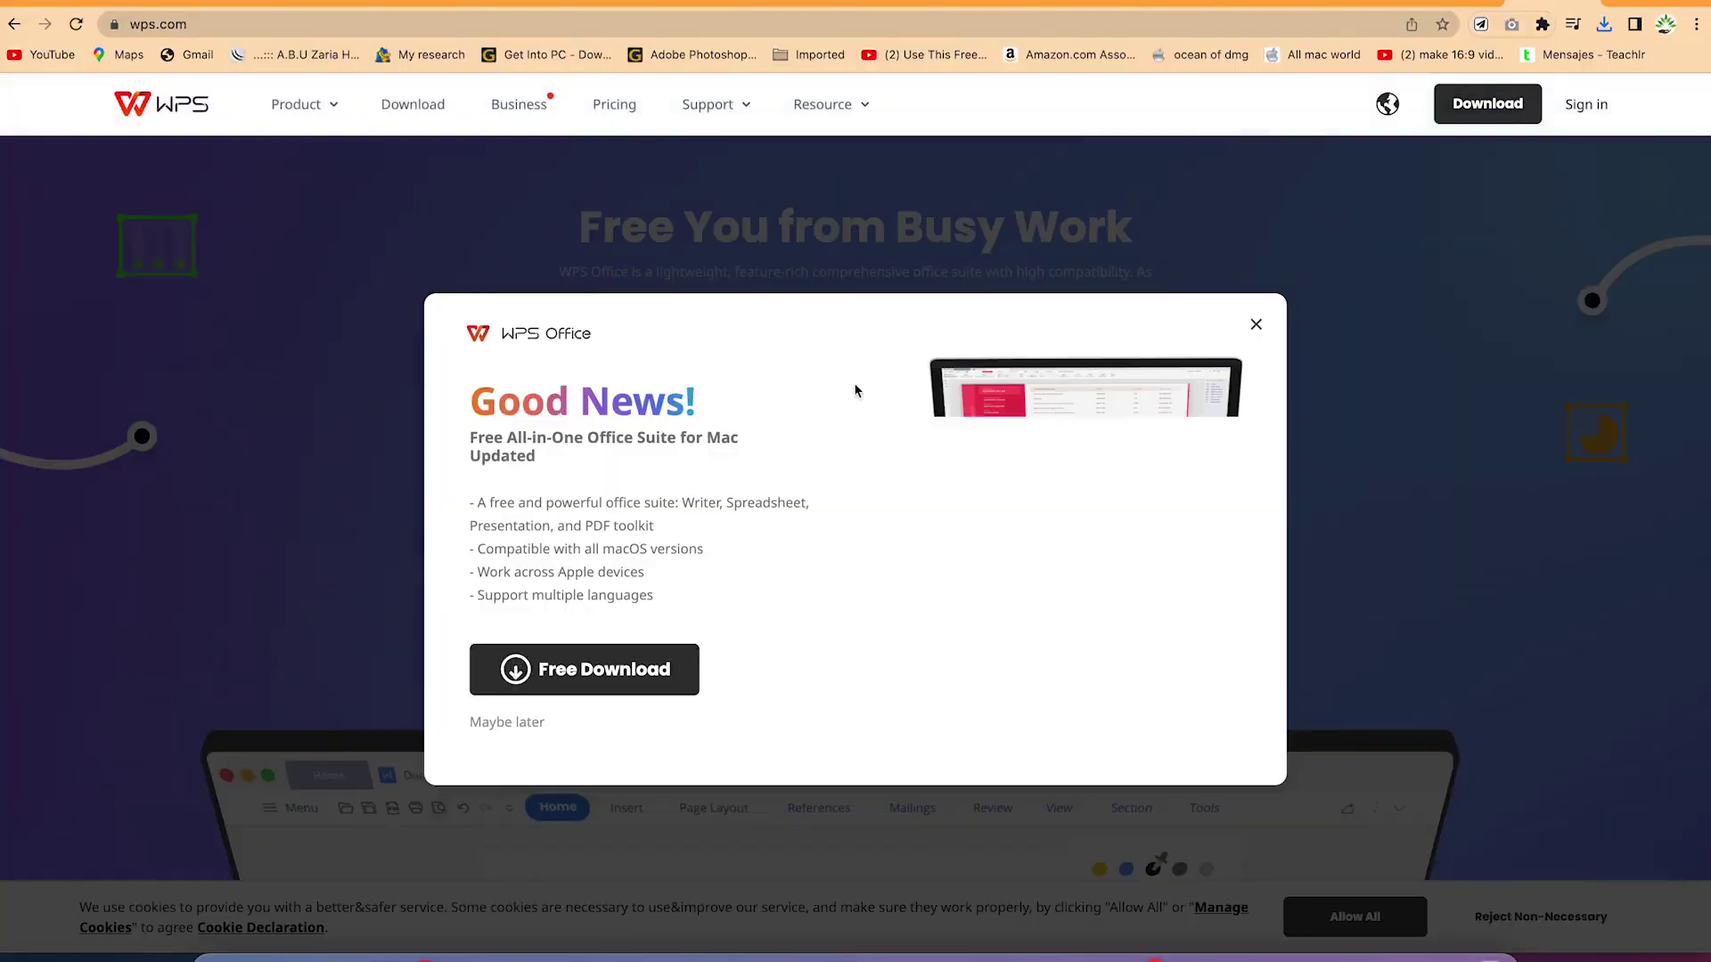
{"action": "left_click", "coordinate": [1257, 325]}
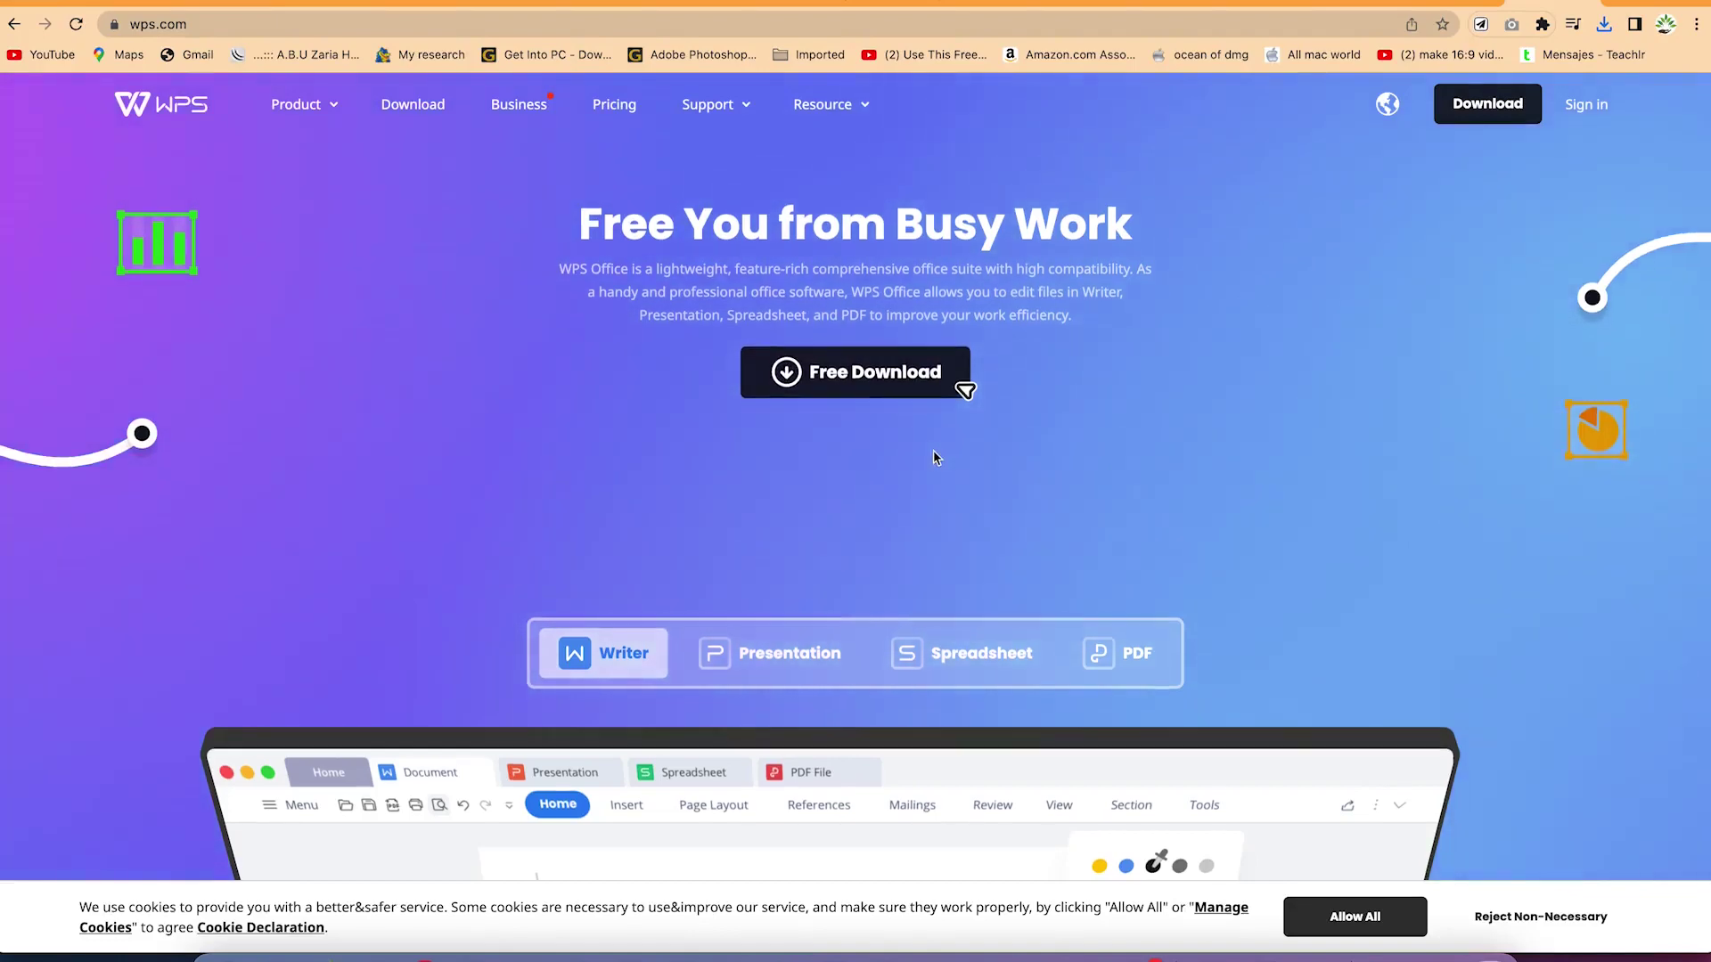
{"action": "scroll", "coordinate": [933, 451], "scroll_direction": "down", "scroll_amount": 10}
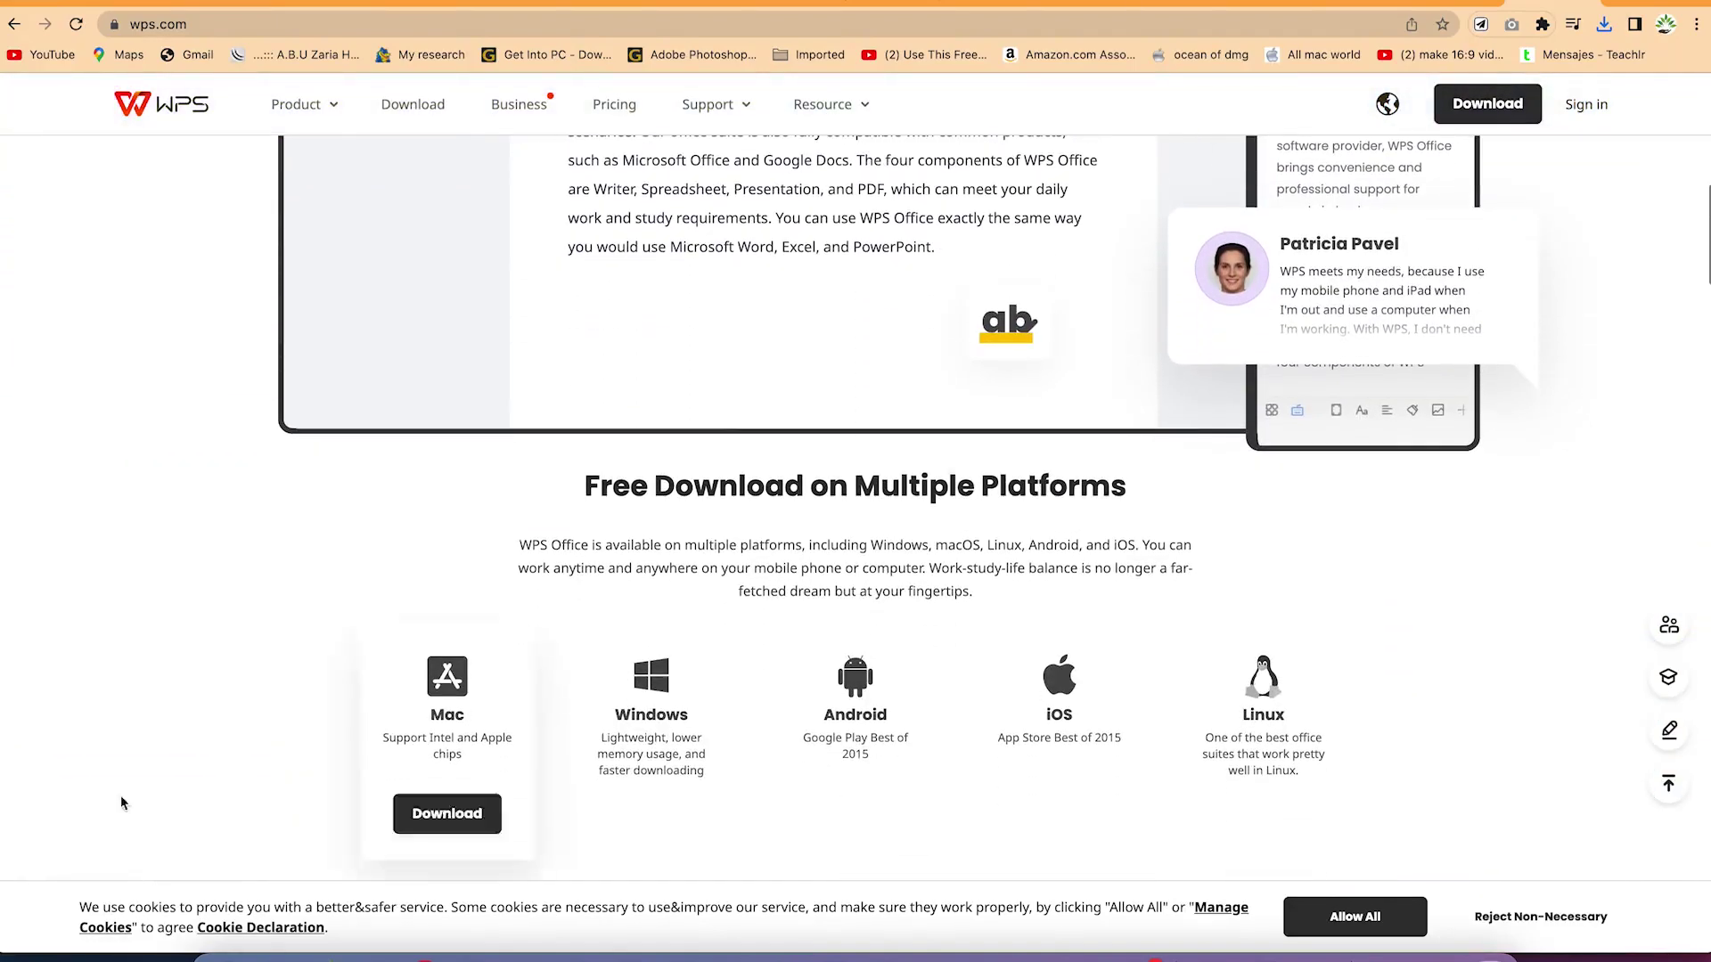
{"action": "left_click", "coordinate": [271, 955]}
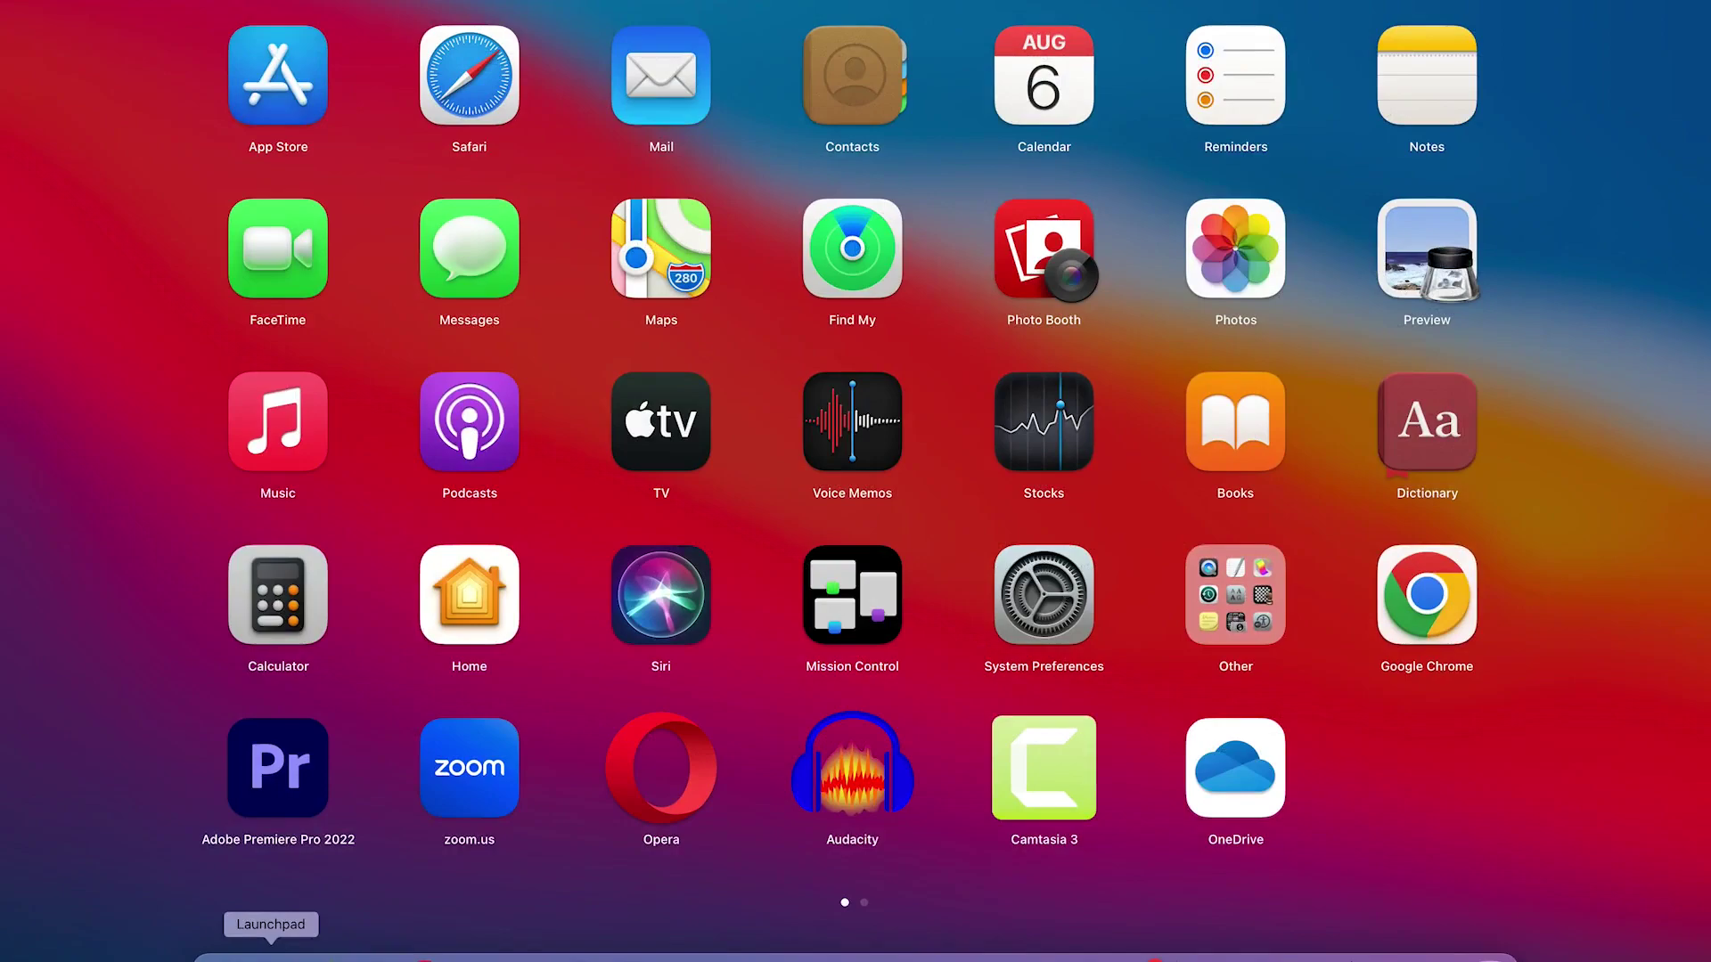
Step: Launch WPS Office, start a new file and view the Document, Spreadsheets, Presentation and PDF tabs
{"action": "type", "text": "w"}
{"action": "left_click", "coordinate": [1005, 75]}
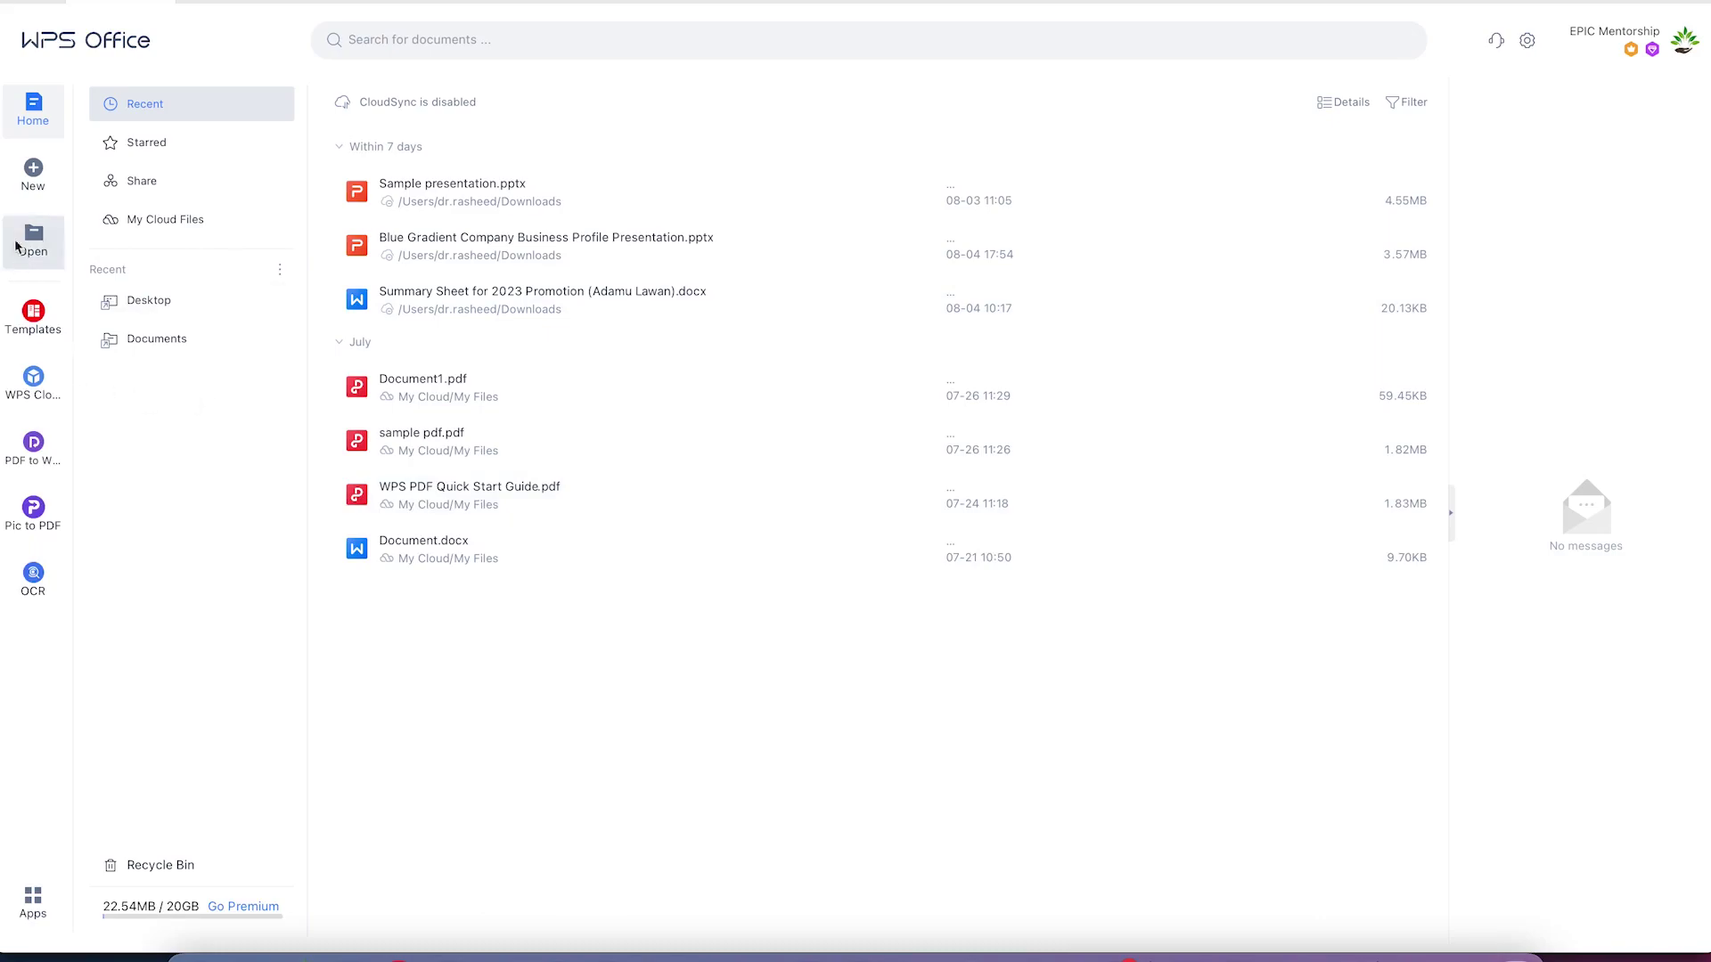
{"action": "left_click", "coordinate": [34, 172]}
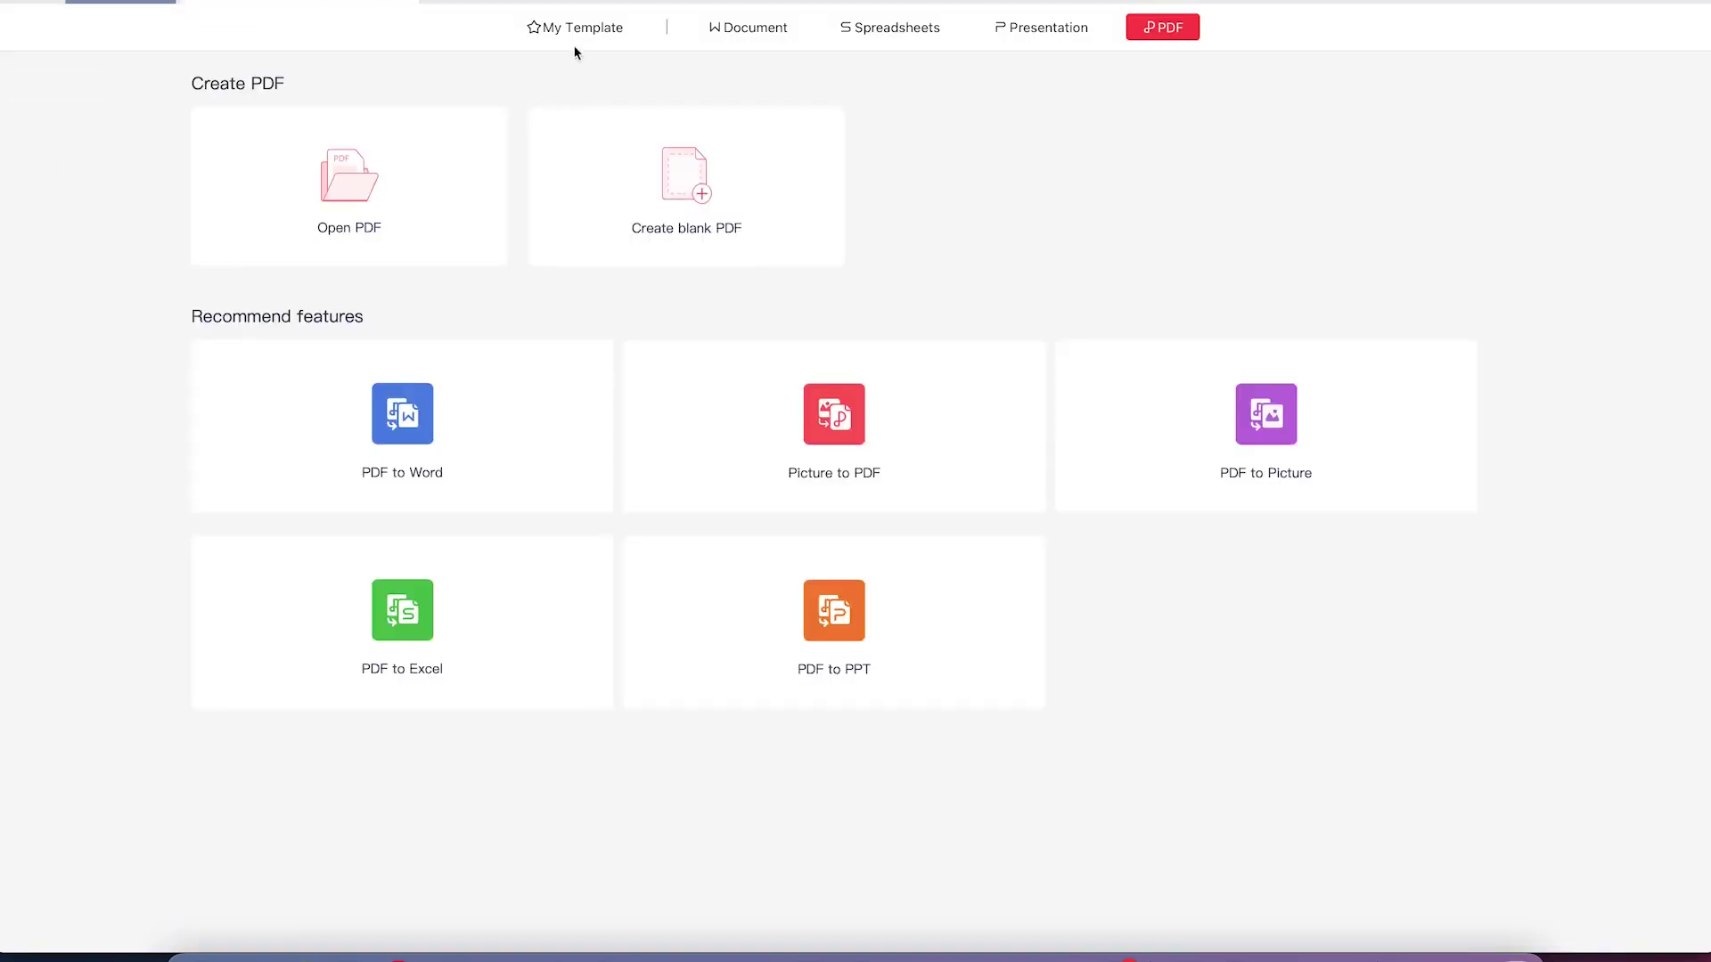
{"action": "left_click", "coordinate": [719, 28]}
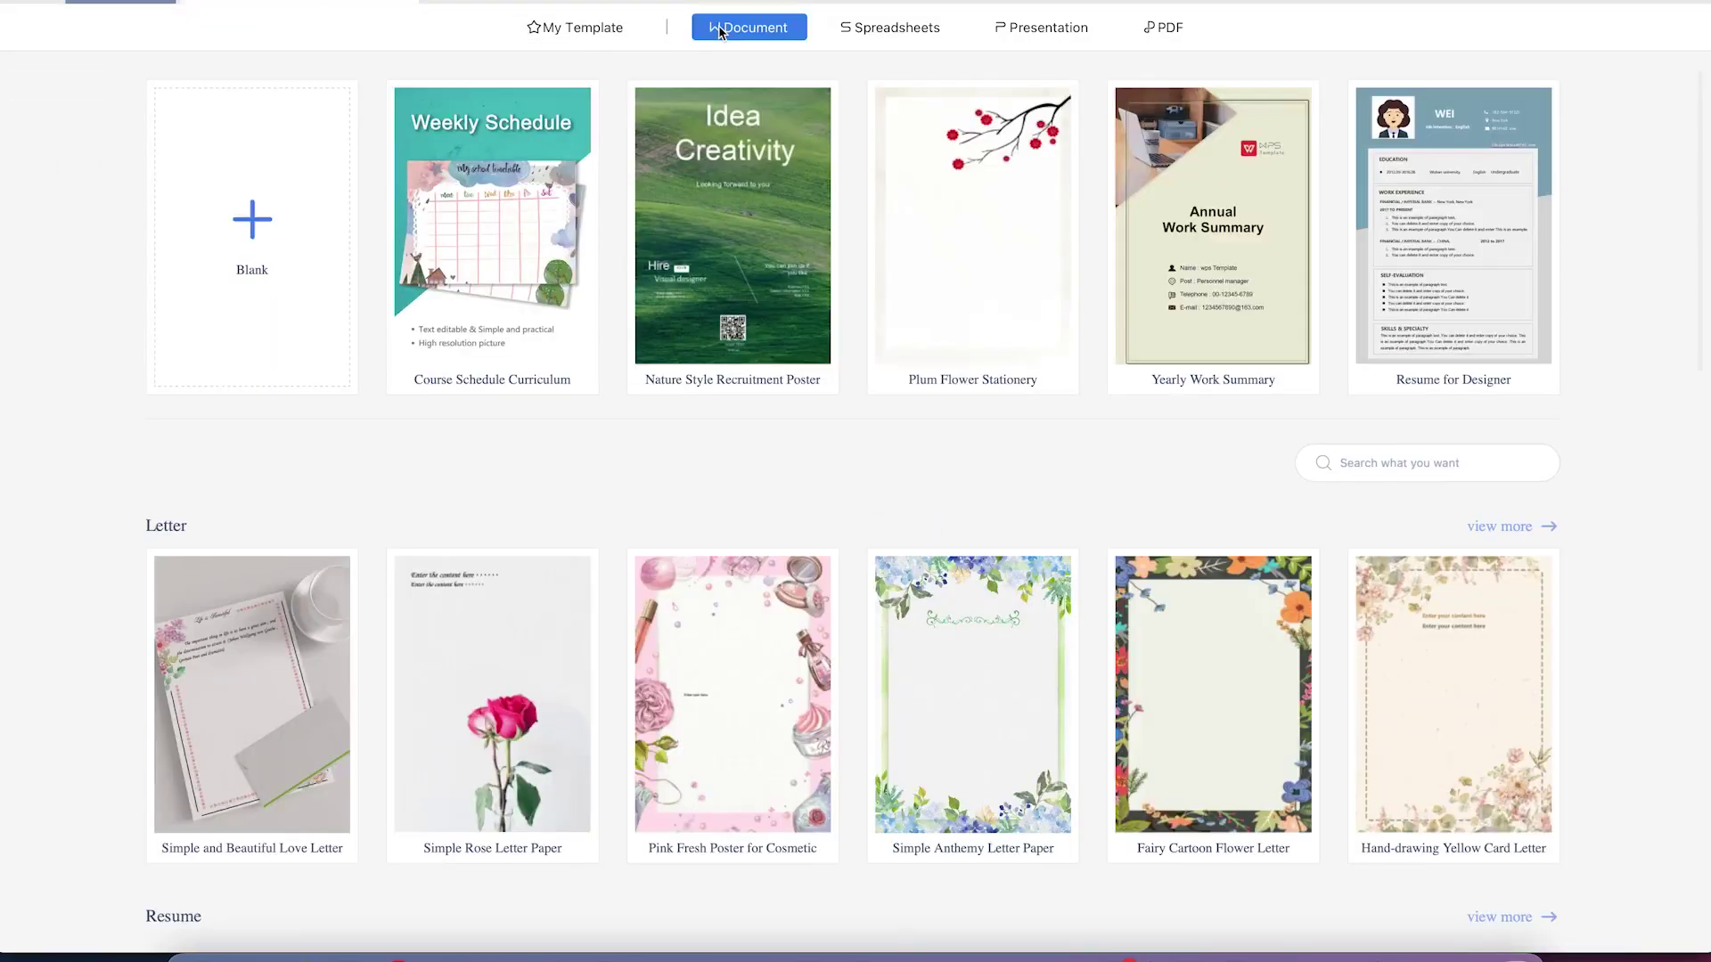
{"action": "left_click", "coordinate": [900, 36]}
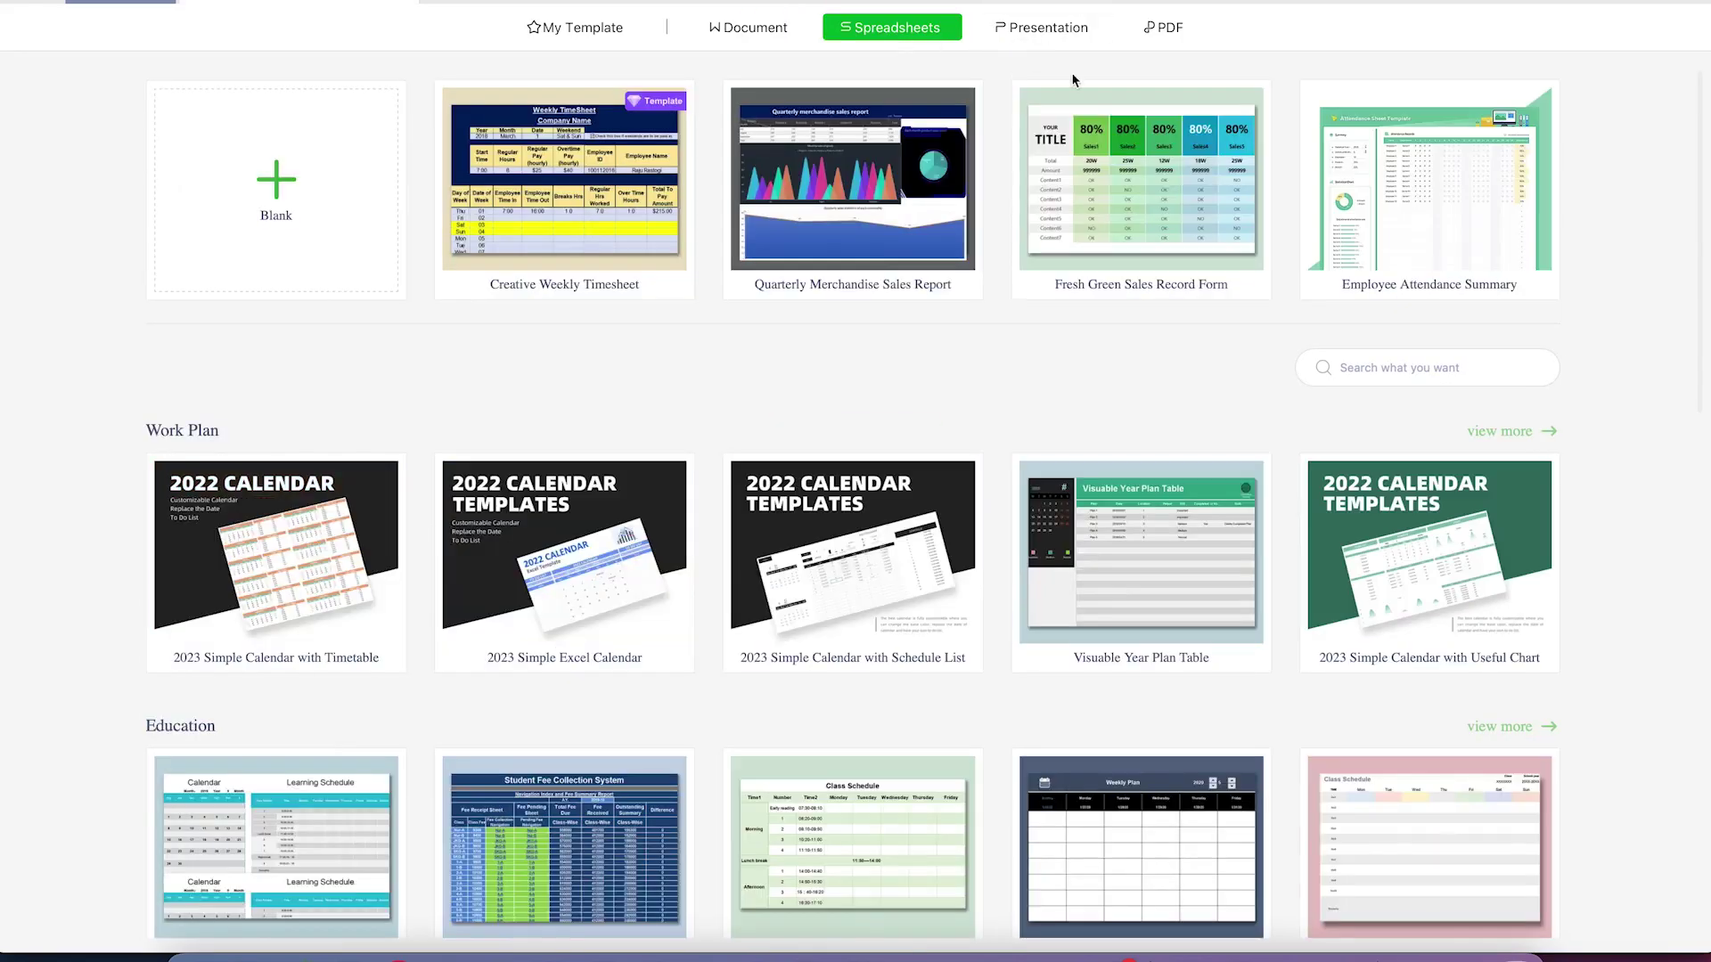
{"action": "left_click", "coordinate": [1058, 28]}
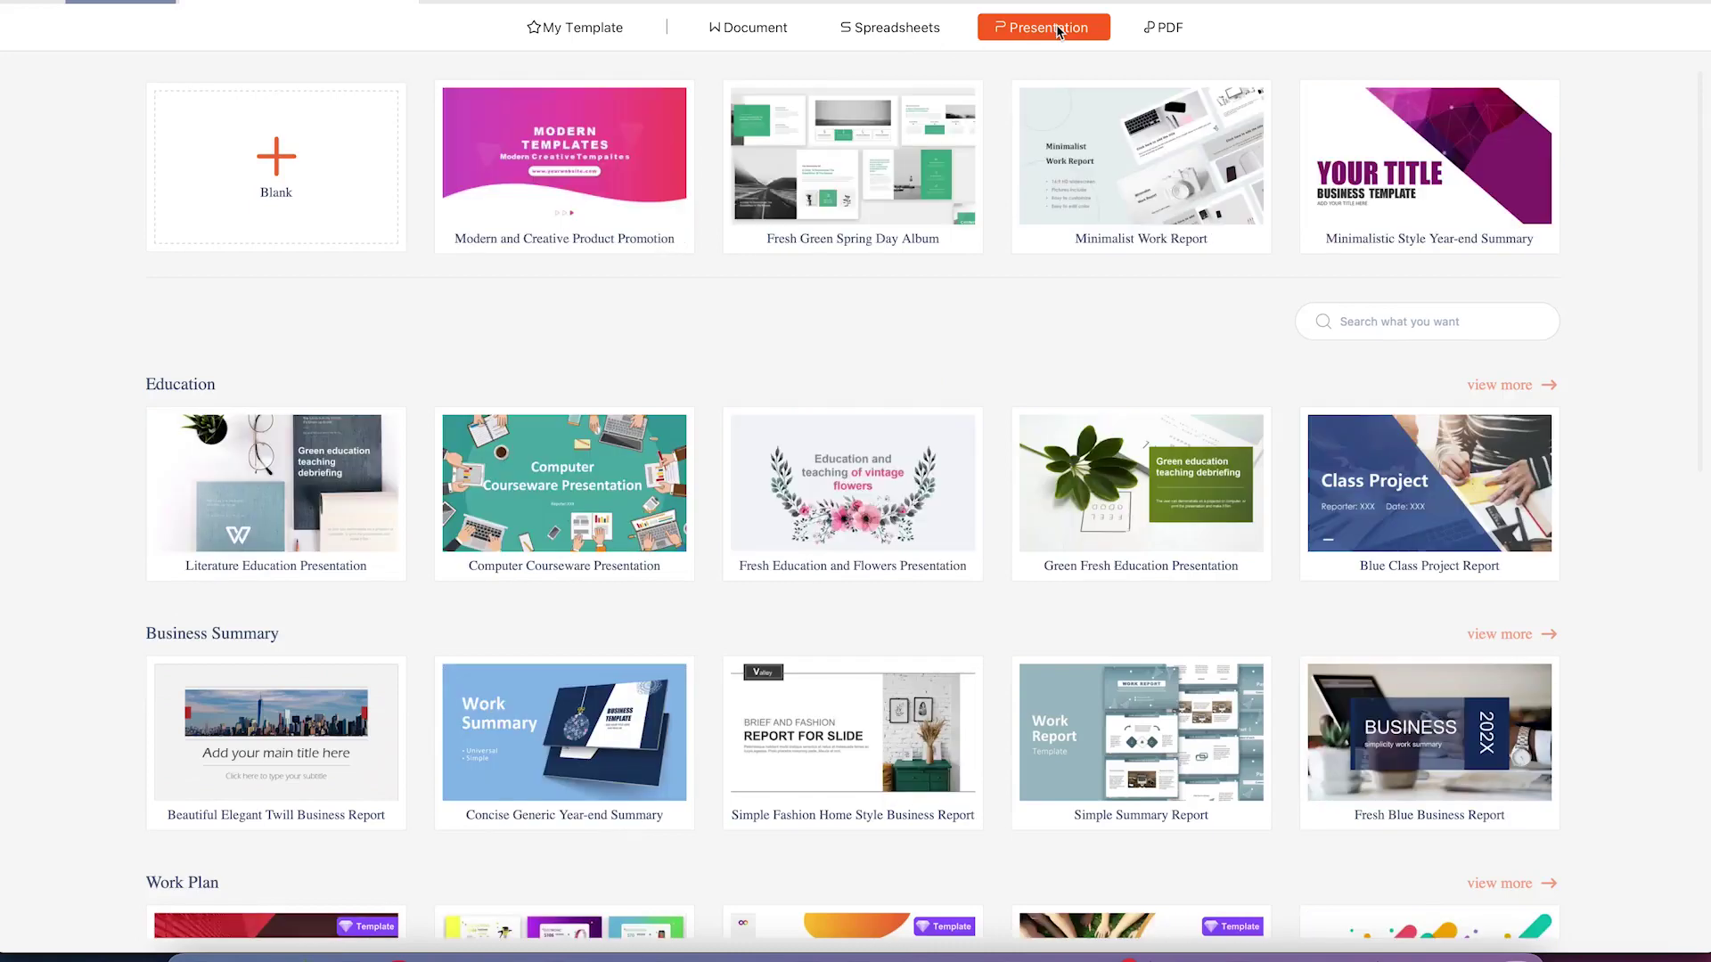
{"action": "left_click", "coordinate": [1162, 29]}
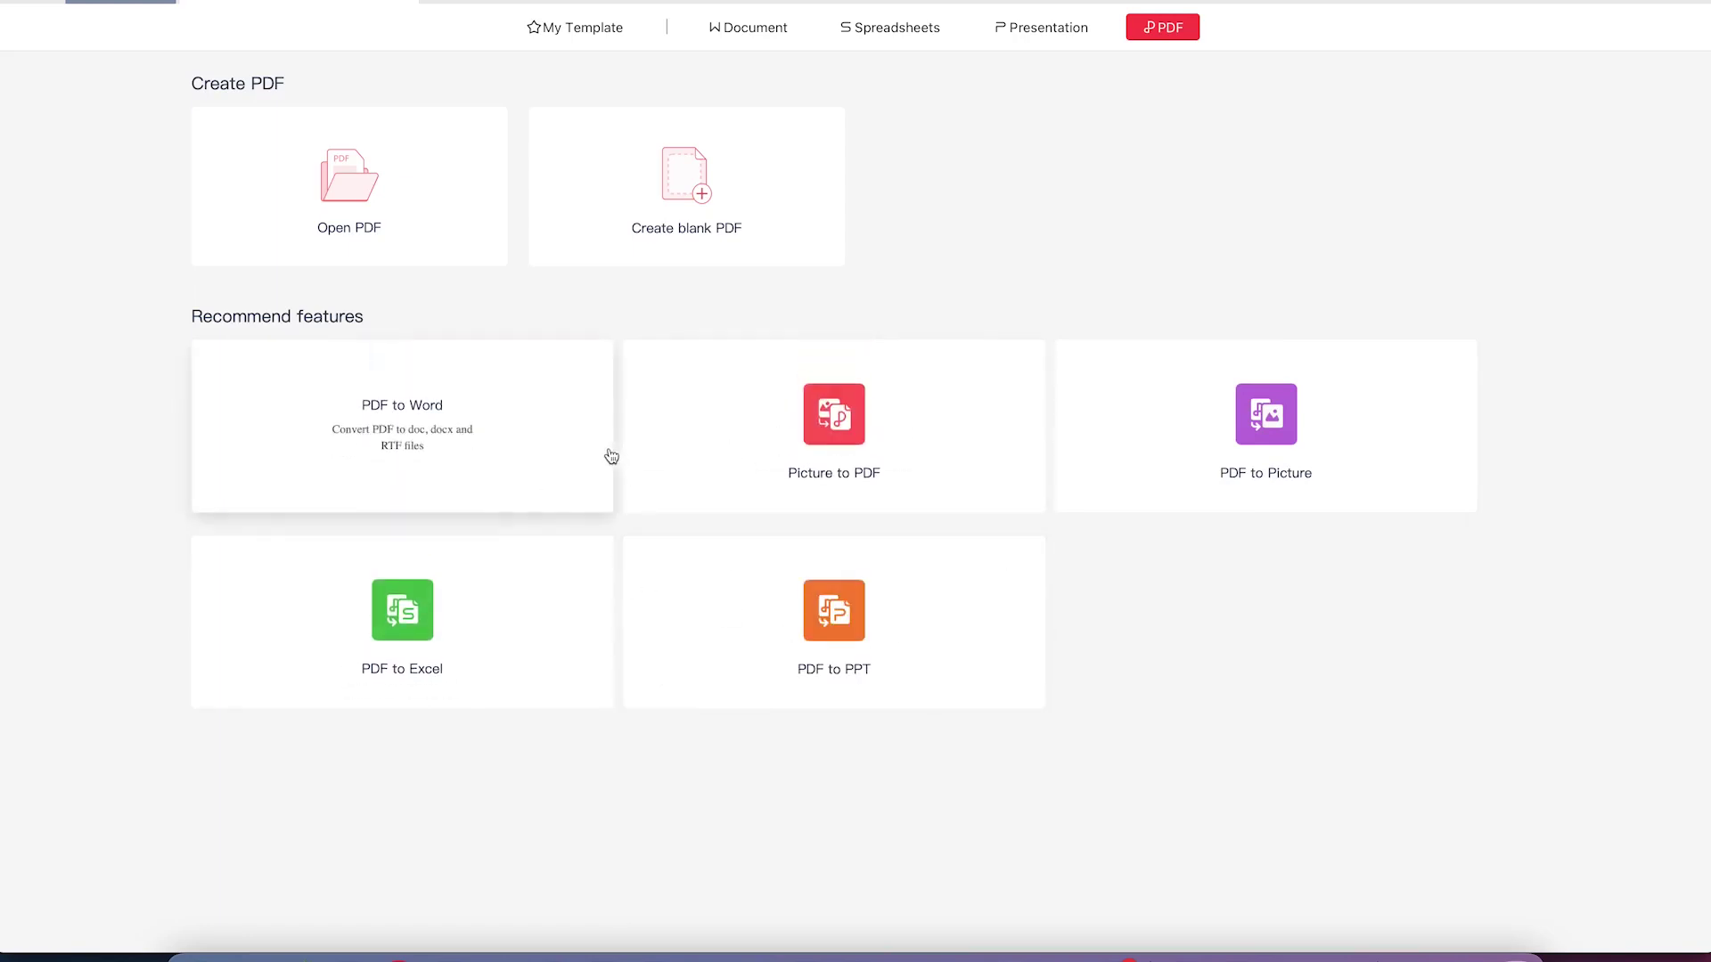
Step: Open CVEN 754_ Dams.pdf from the Desktop's Top 5 PDF Editors folder and enable text editing
{"action": "left_click", "coordinate": [357, 178]}
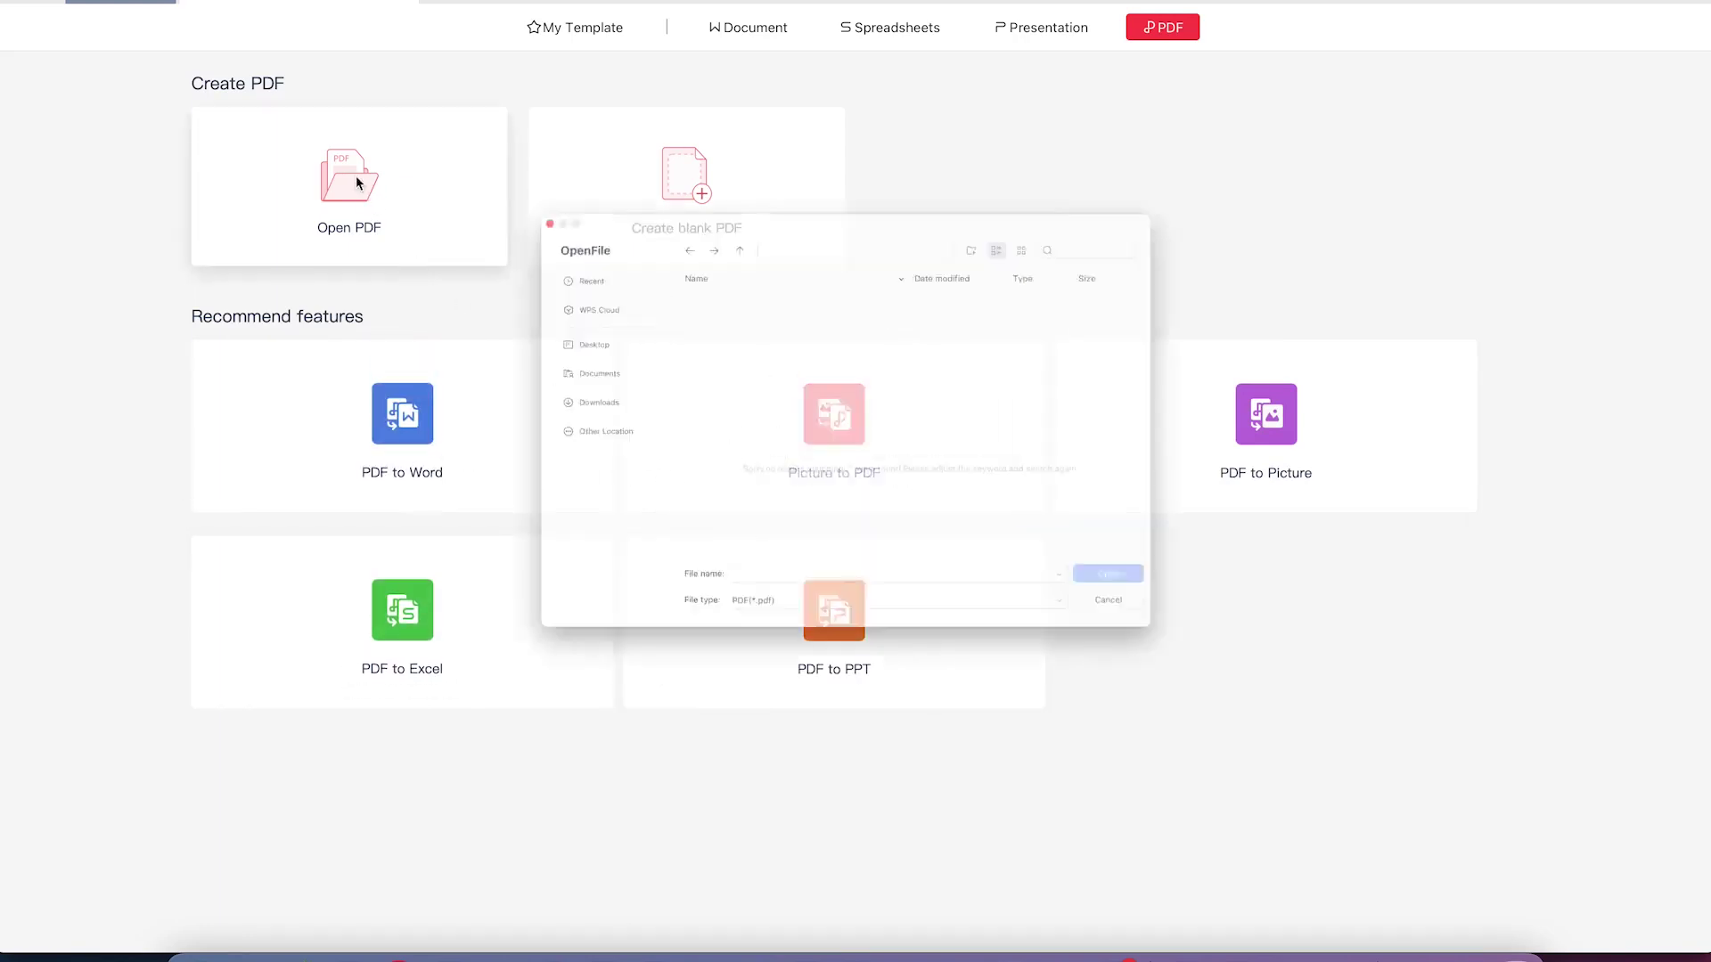
{"action": "left_click", "coordinate": [498, 308]}
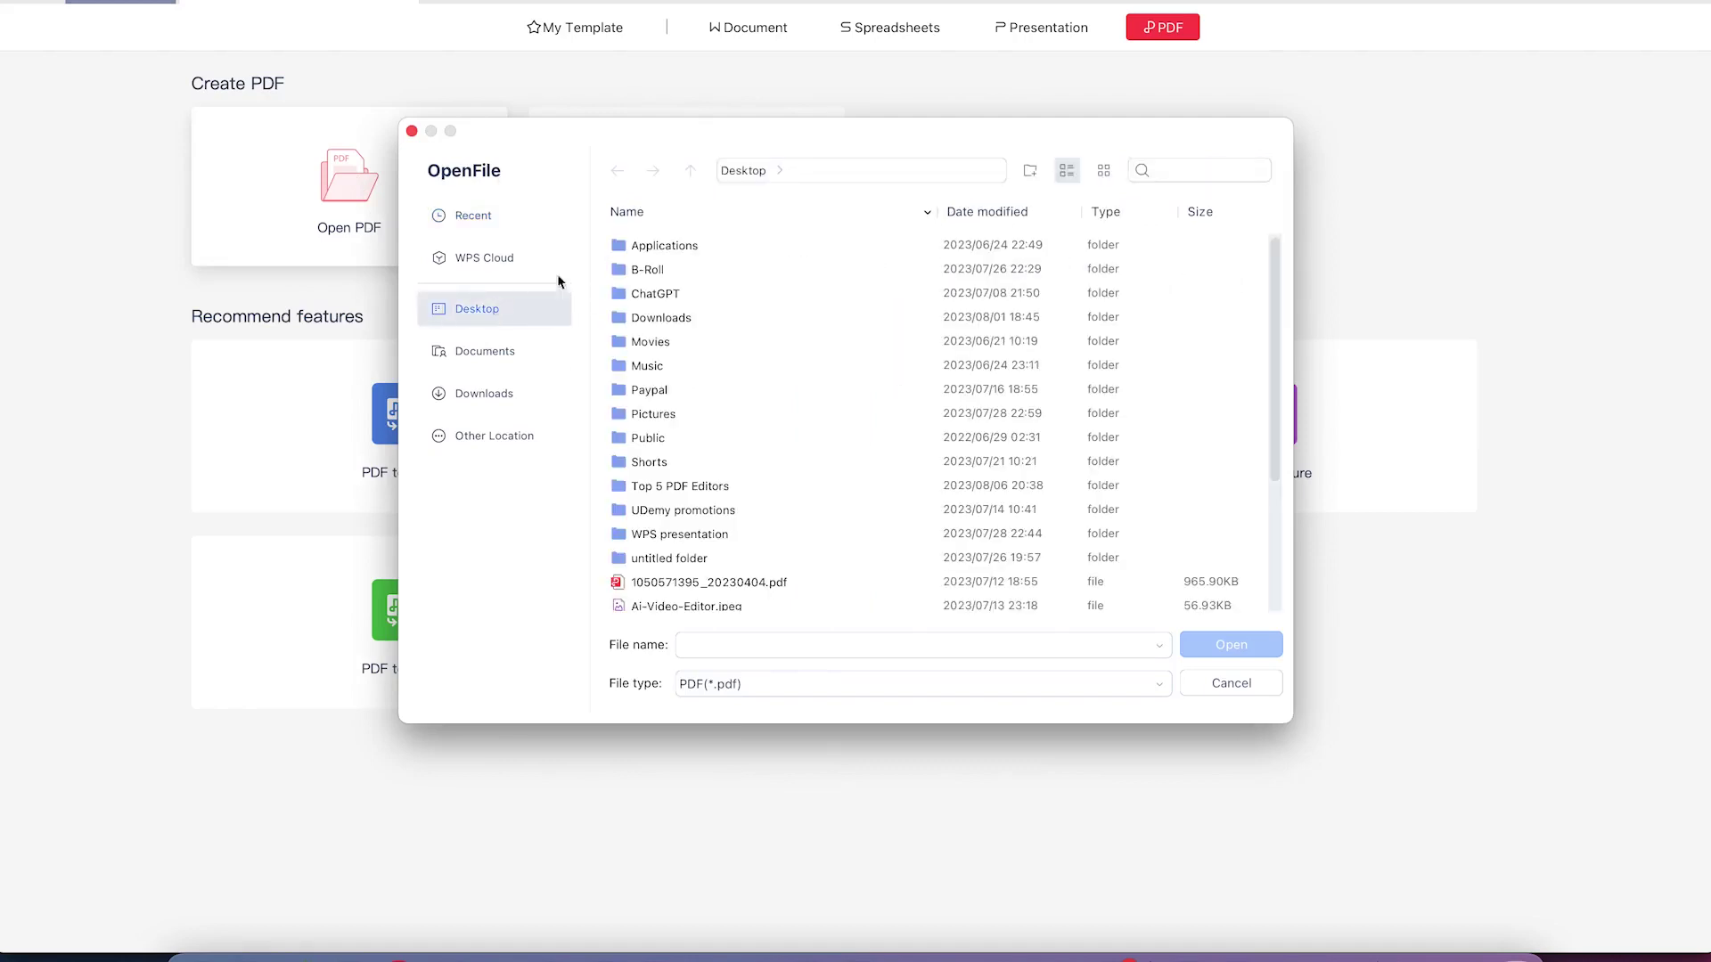
{"action": "double_click", "coordinate": [726, 486]}
{"action": "left_click", "coordinate": [725, 245]}
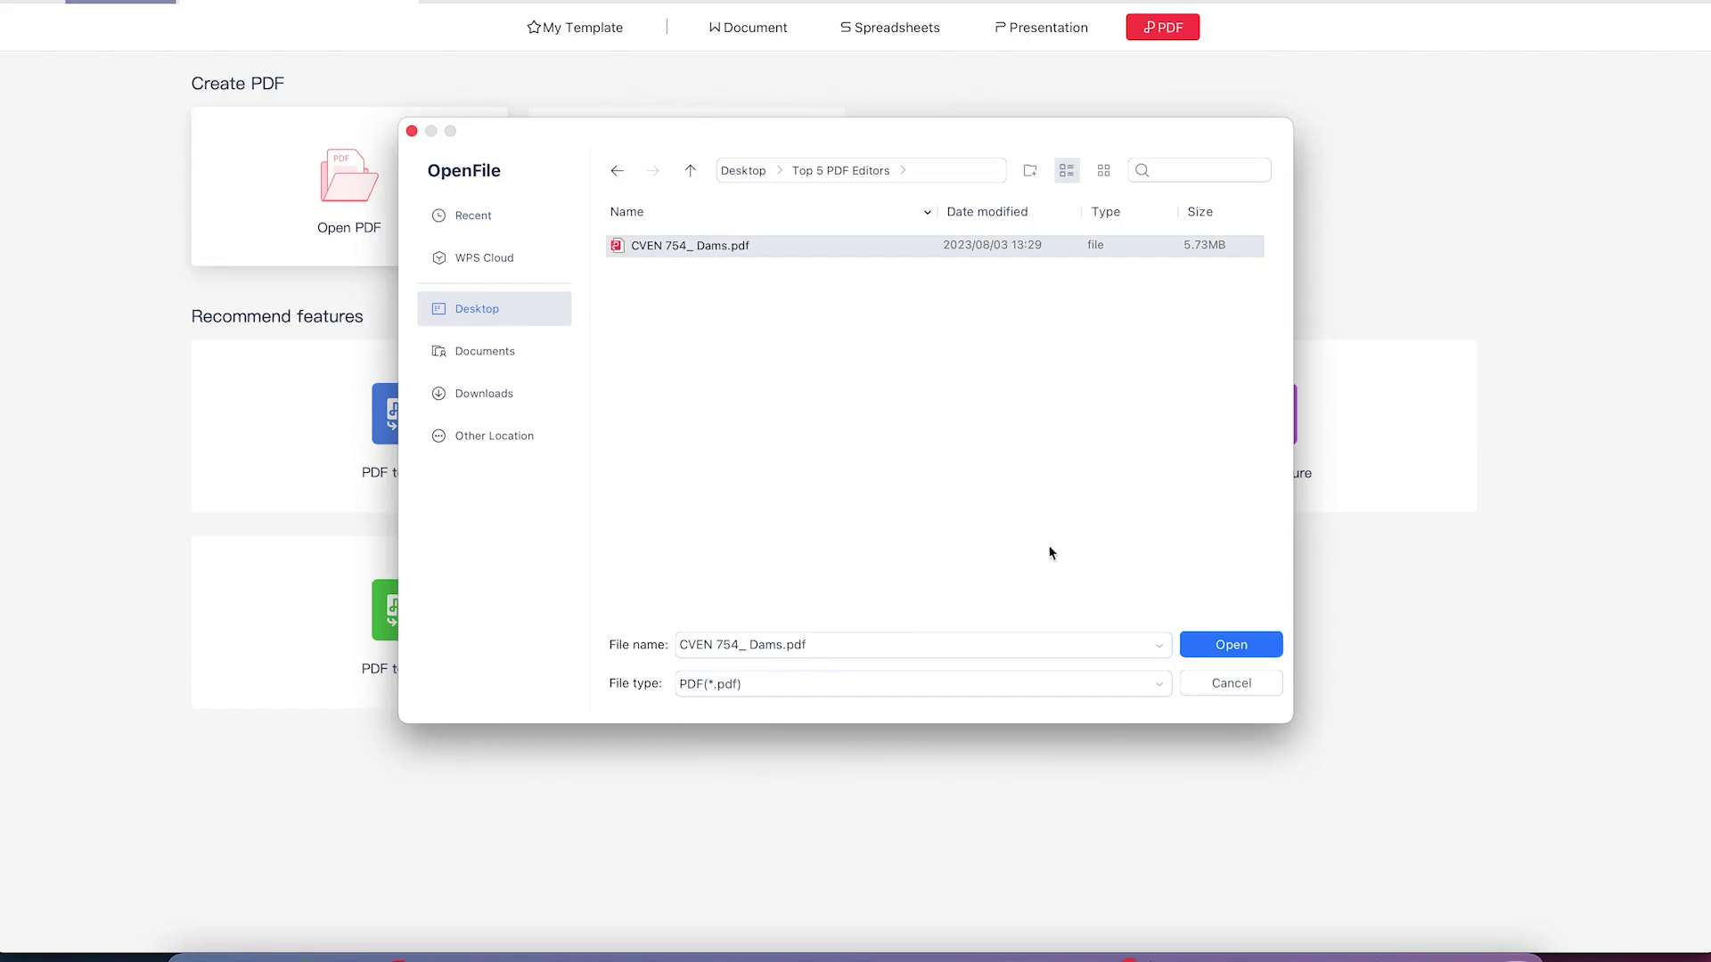
{"action": "left_click", "coordinate": [1210, 644]}
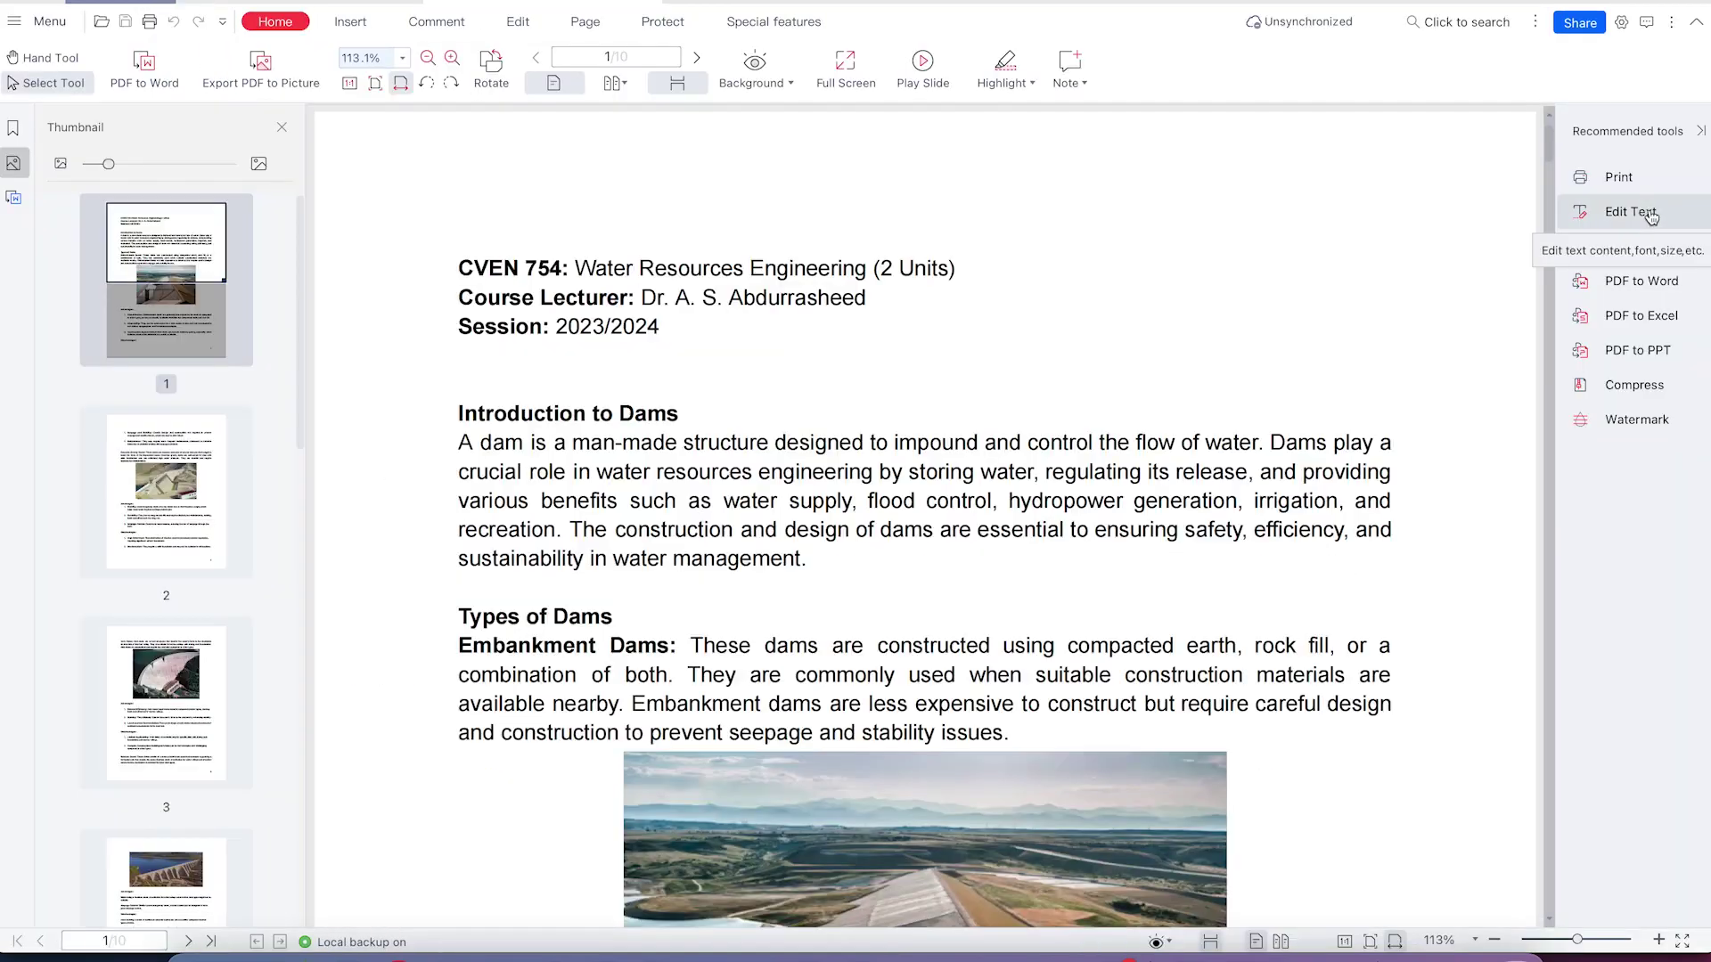
{"action": "left_click", "coordinate": [1651, 217]}
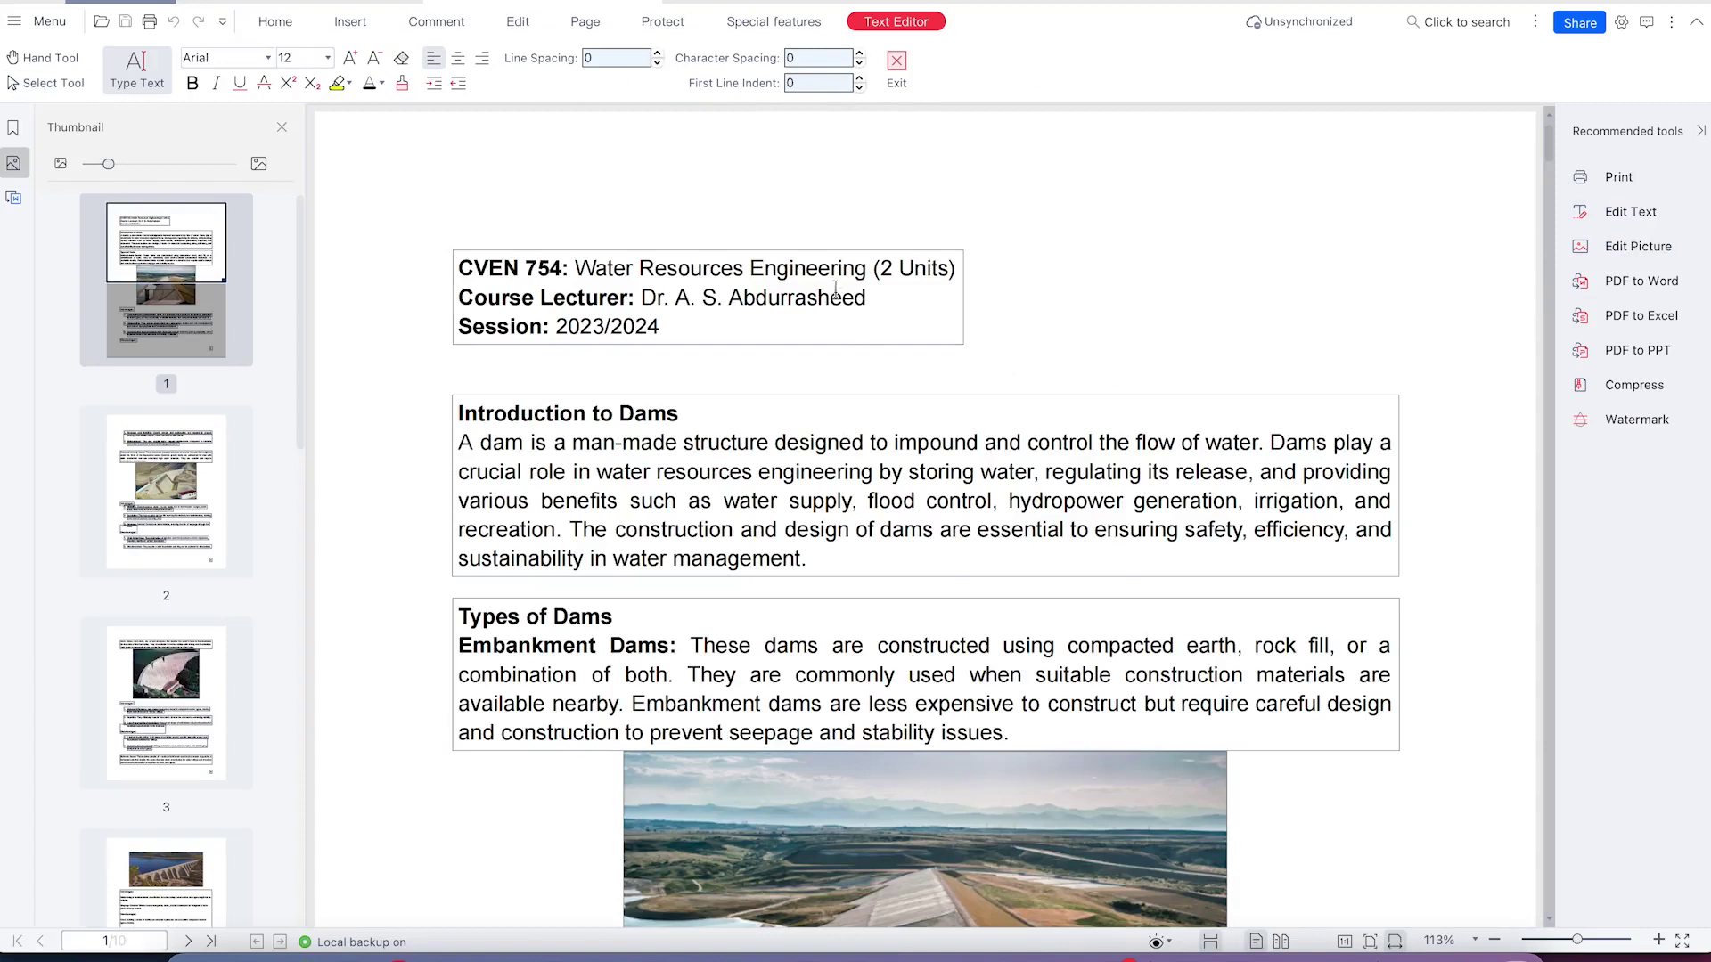
Step: Type test letters 'sdfs' and 'sdfsdf' into the intro, Types of Dams and title text
{"action": "left_click", "coordinate": [887, 496]}
{"action": "type", "text": "sdfsf"}
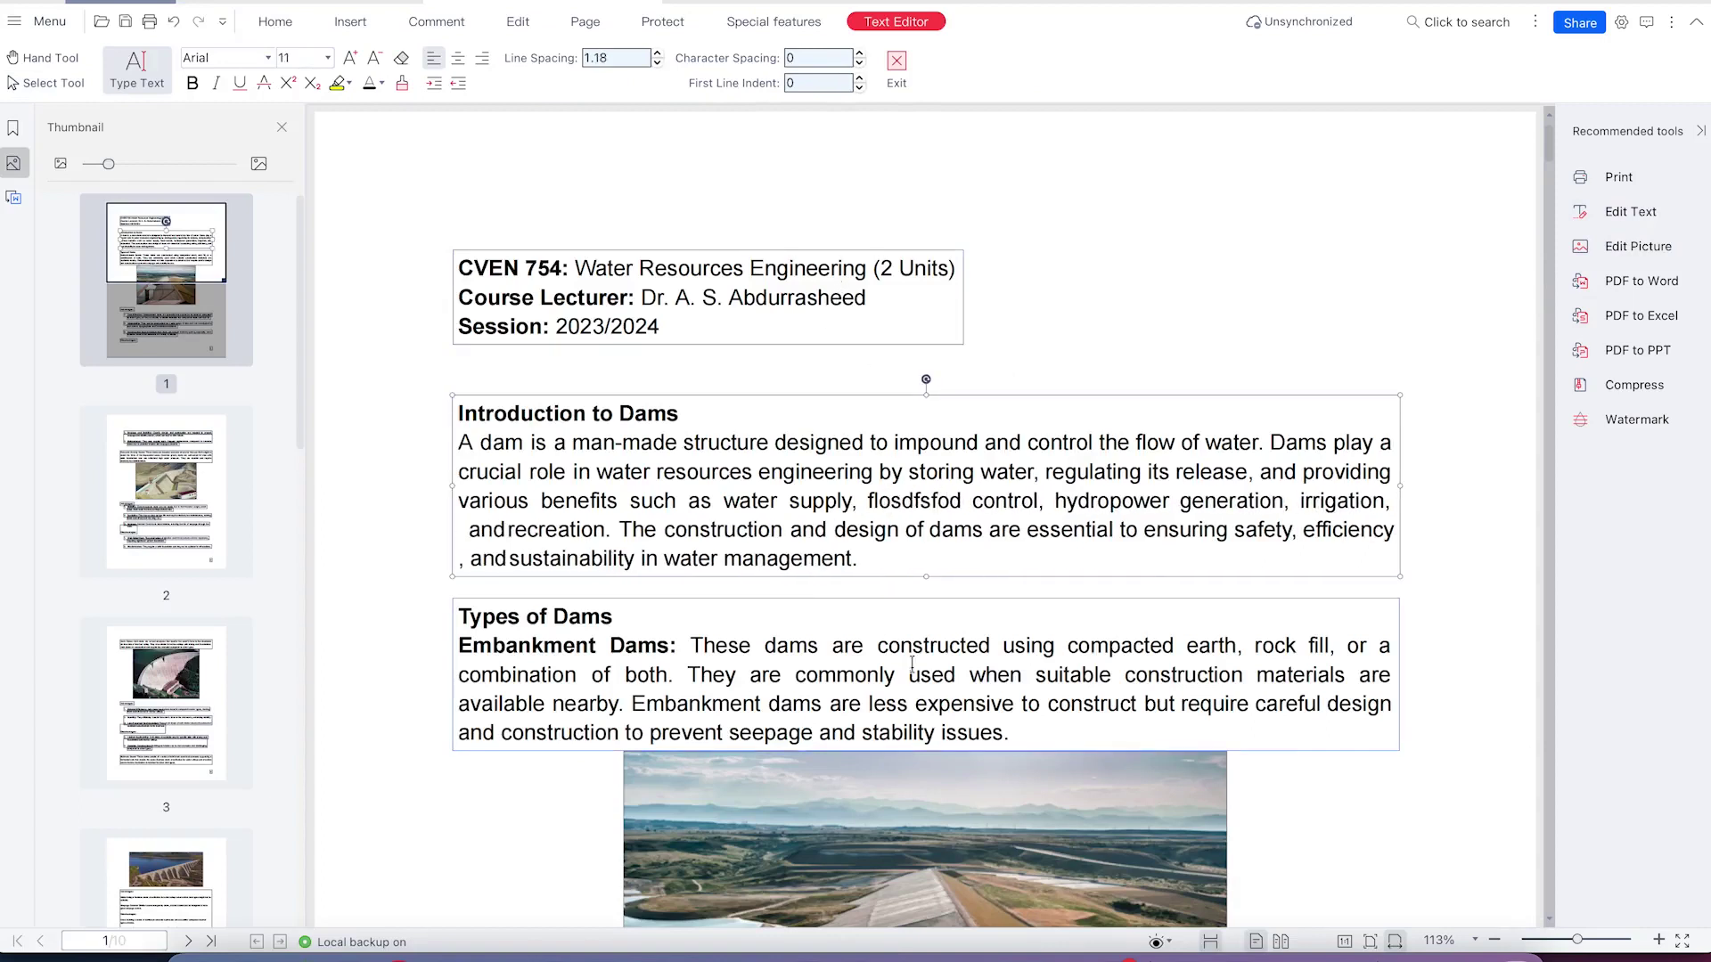
{"action": "left_click", "coordinate": [912, 664]}
{"action": "type", "text": "sdfsdf"}
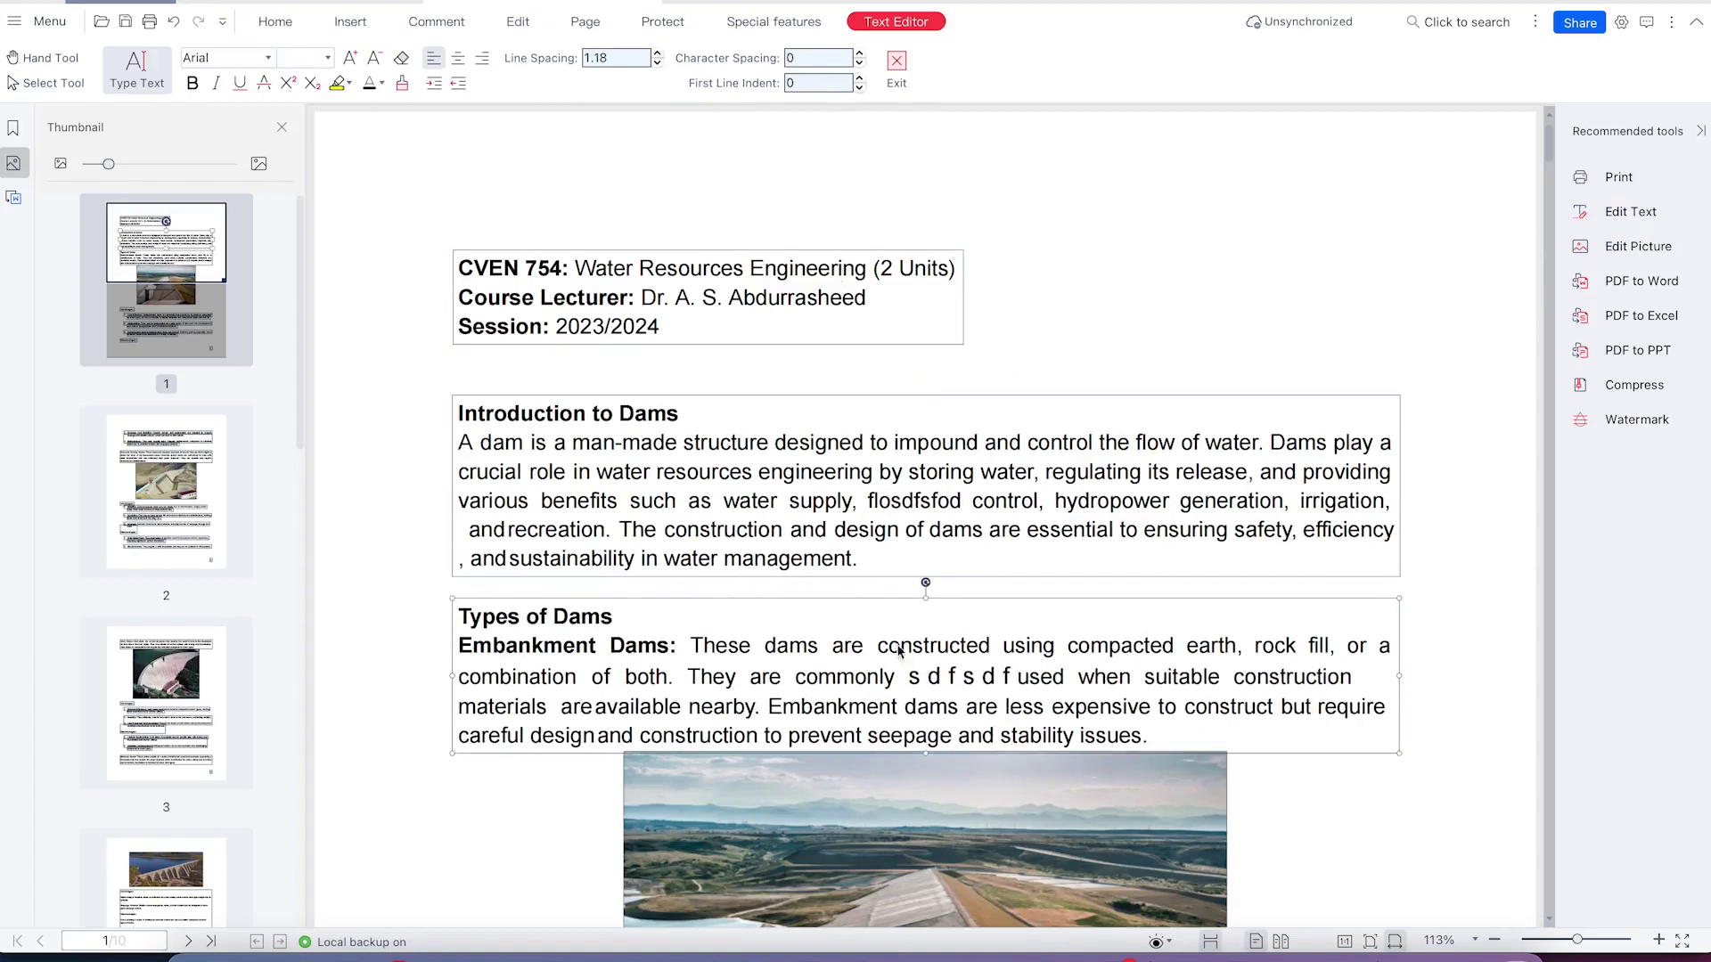
{"action": "left_click", "coordinate": [699, 277]}
{"action": "type", "text": "sdfsdf"}
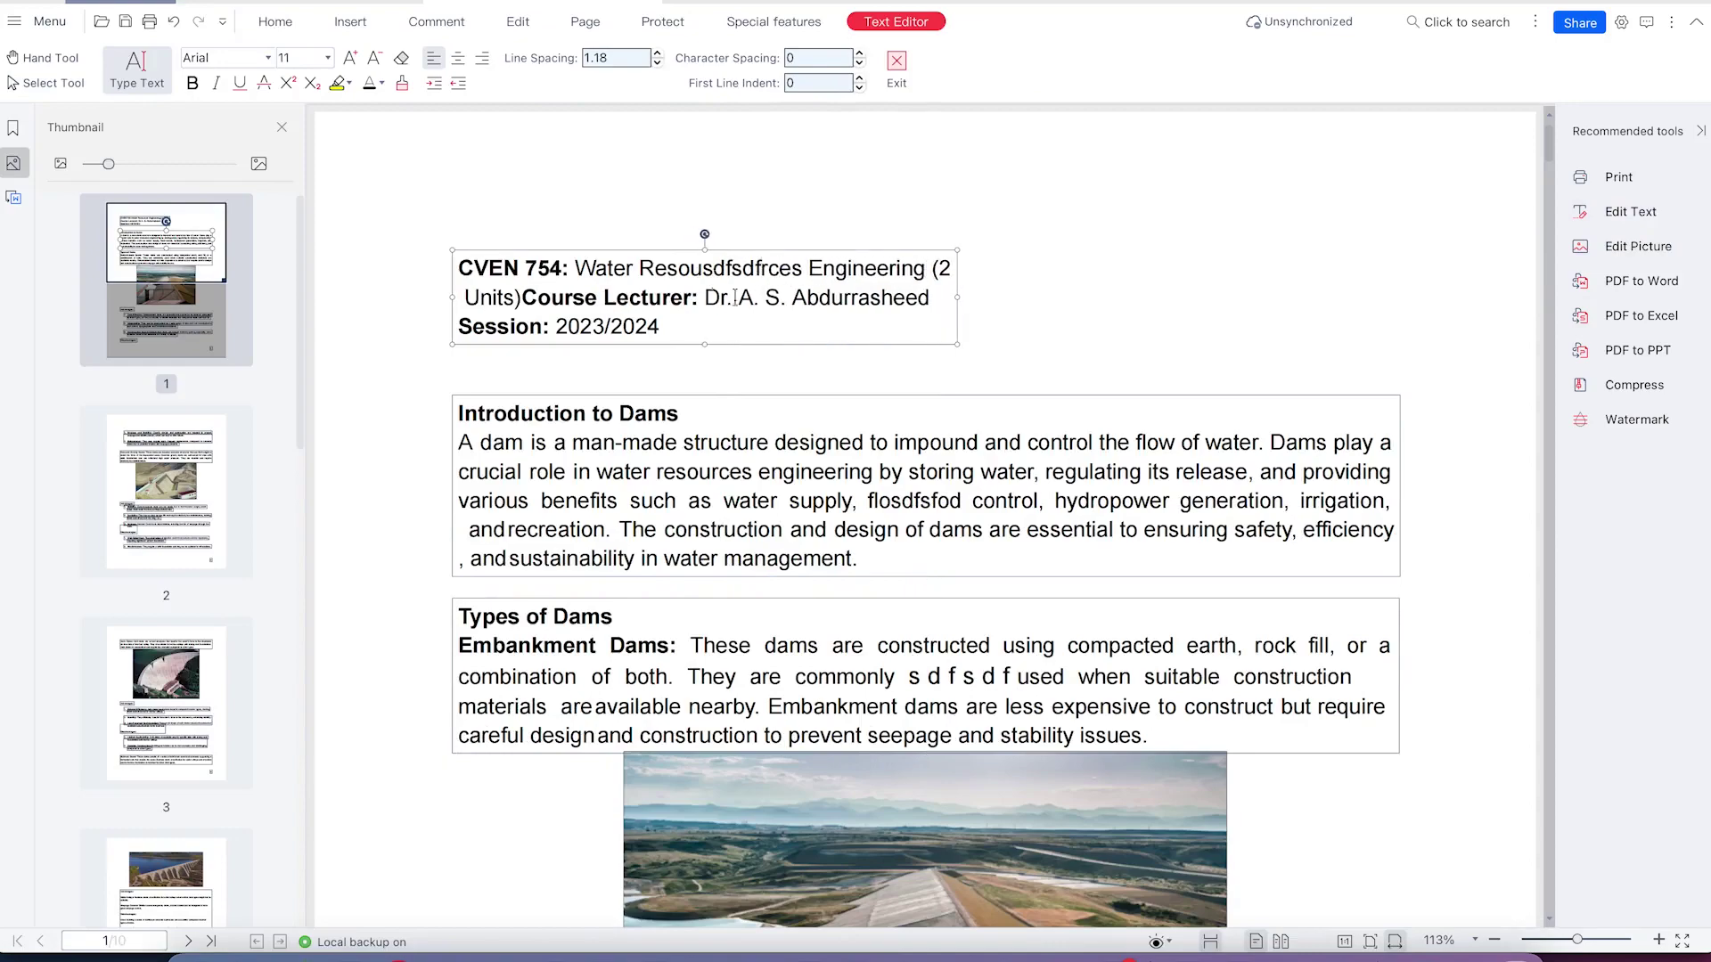
{"action": "scroll", "coordinate": [849, 526], "scroll_direction": "down", "scroll_amount": 5}
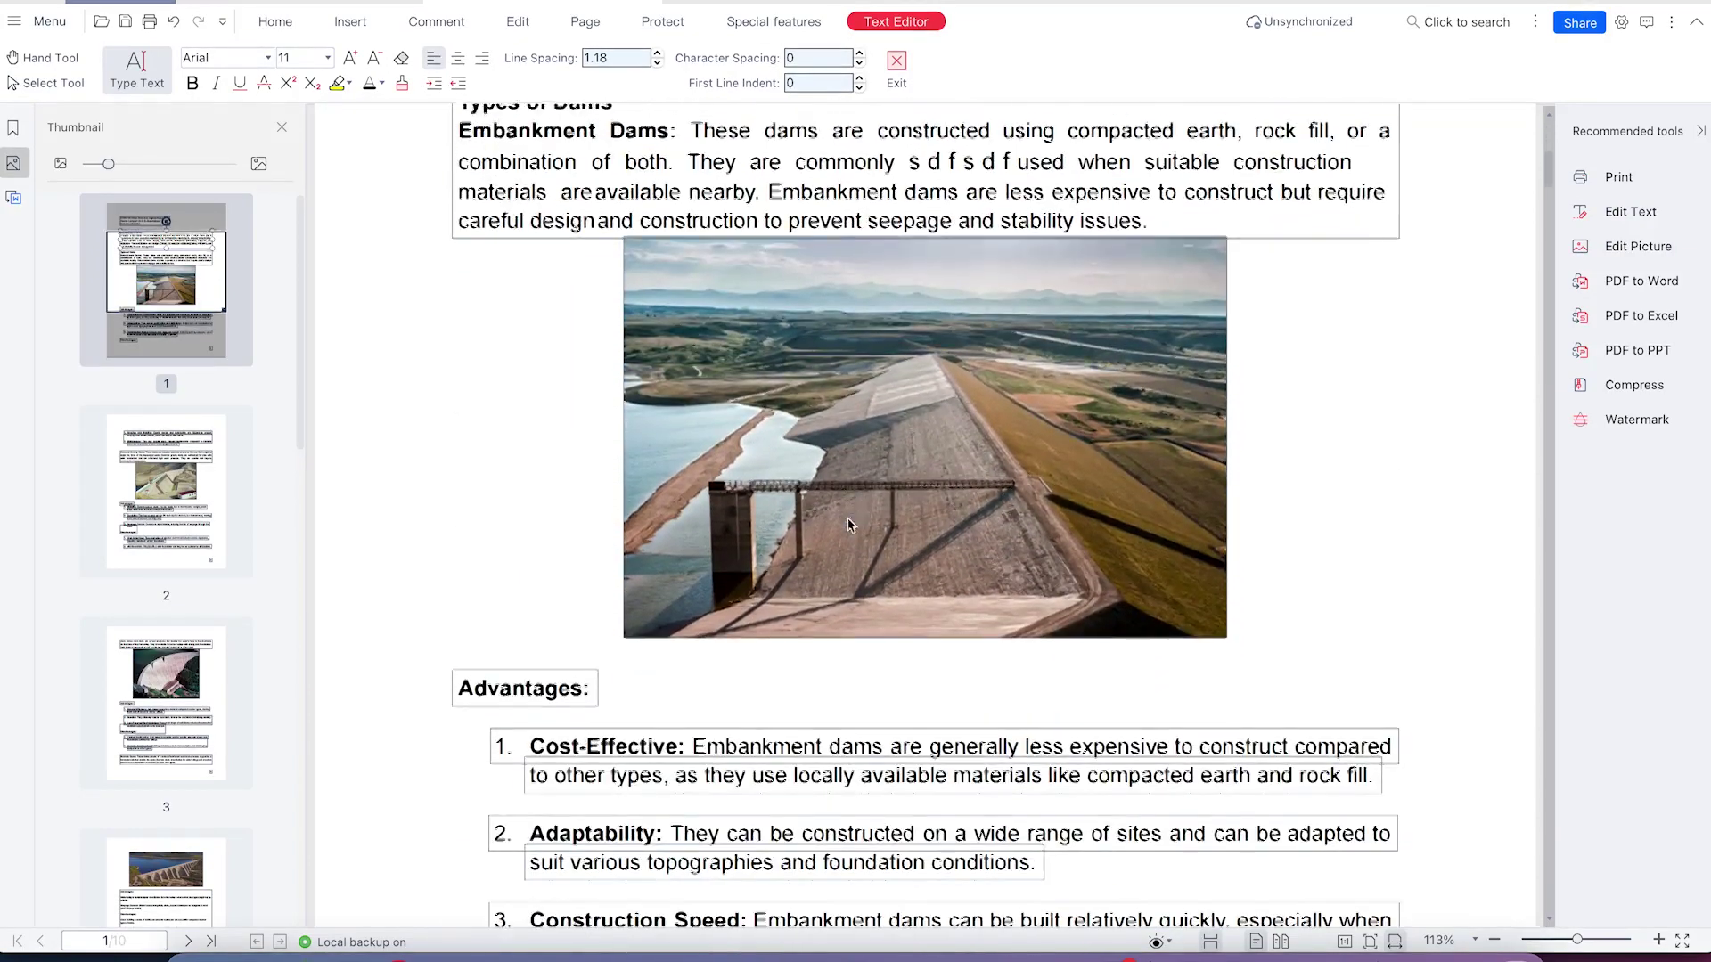
{"action": "scroll", "coordinate": [828, 201], "scroll_direction": "up", "scroll_amount": 1}
Step: Make 'They are co' bold, italic and underlined, then exit text editing
{"action": "left_click", "coordinate": [828, 201]}
{"action": "left_click_drag", "start_coordinate": [828, 200], "coordinate": [682, 189]}
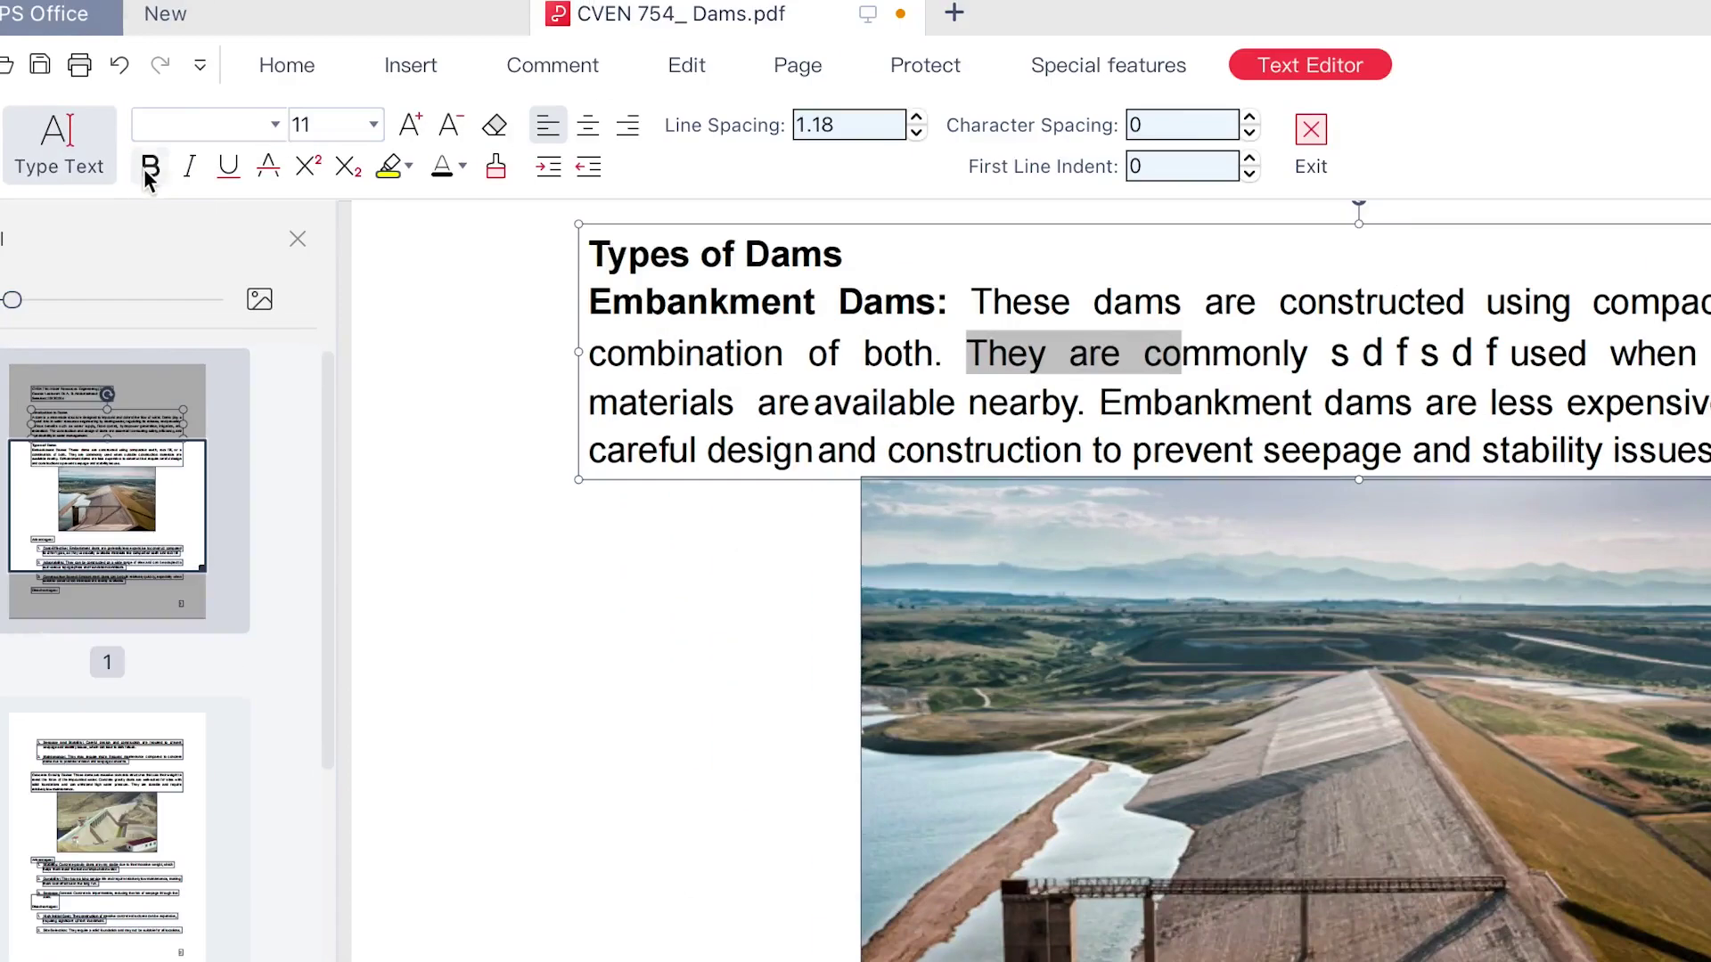
{"action": "left_click", "coordinate": [191, 83]}
{"action": "left_click", "coordinate": [215, 86]}
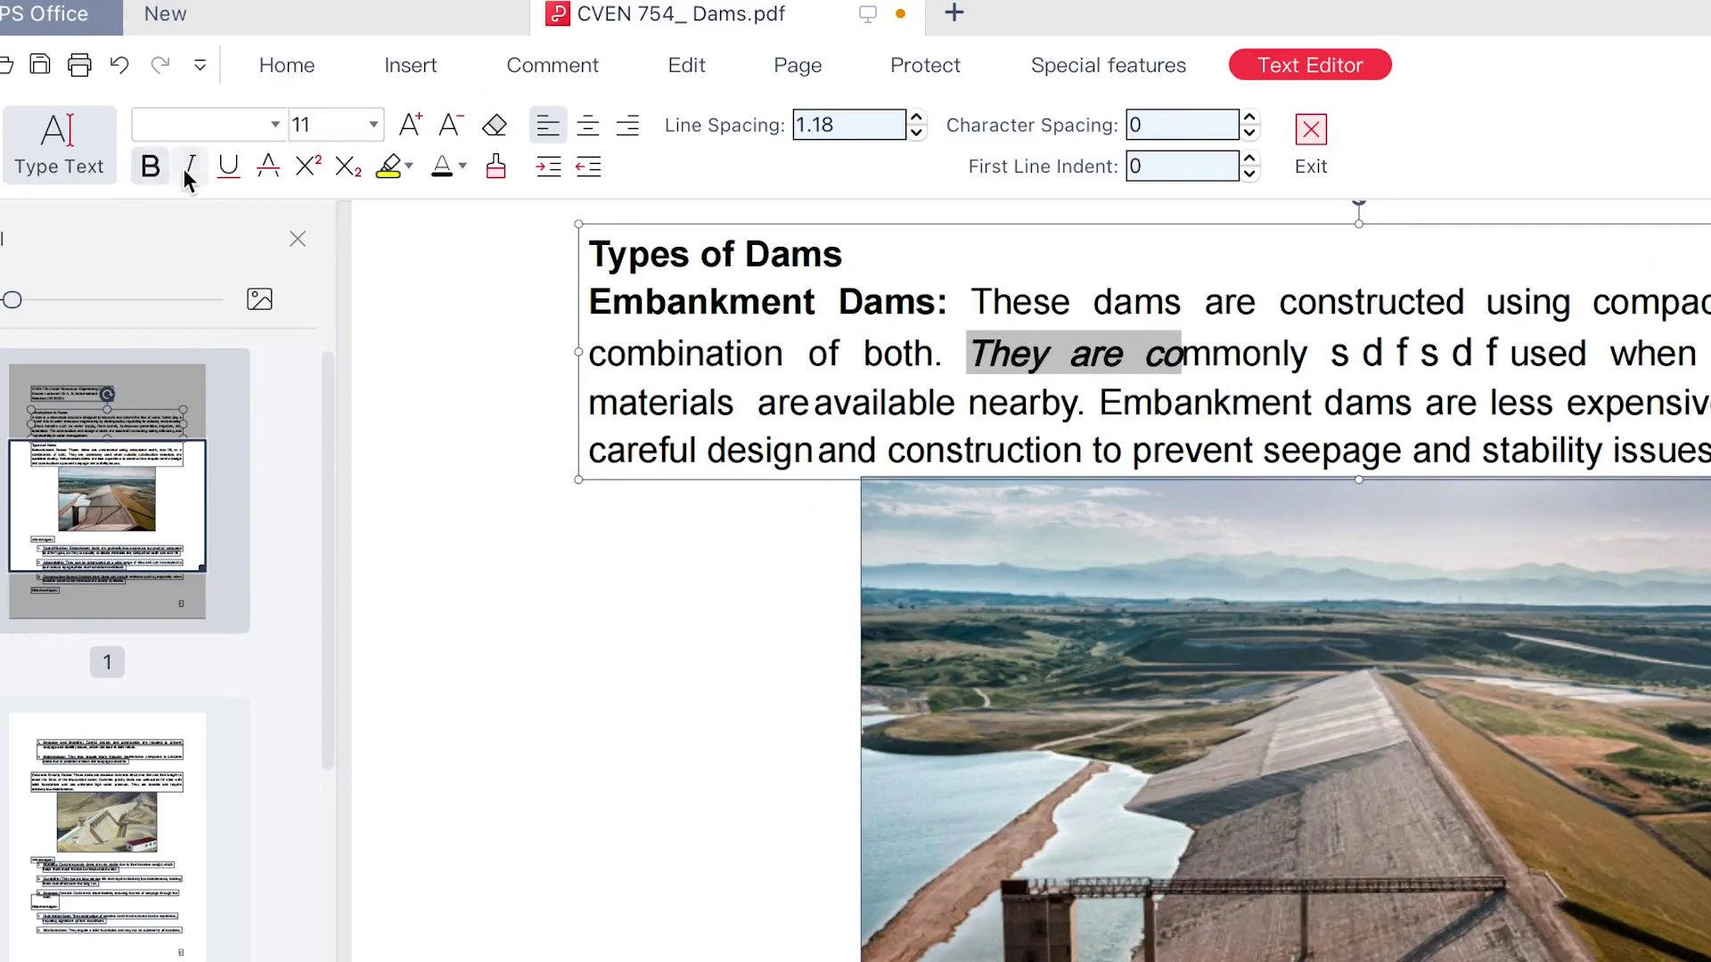
{"action": "left_click", "coordinate": [228, 167]}
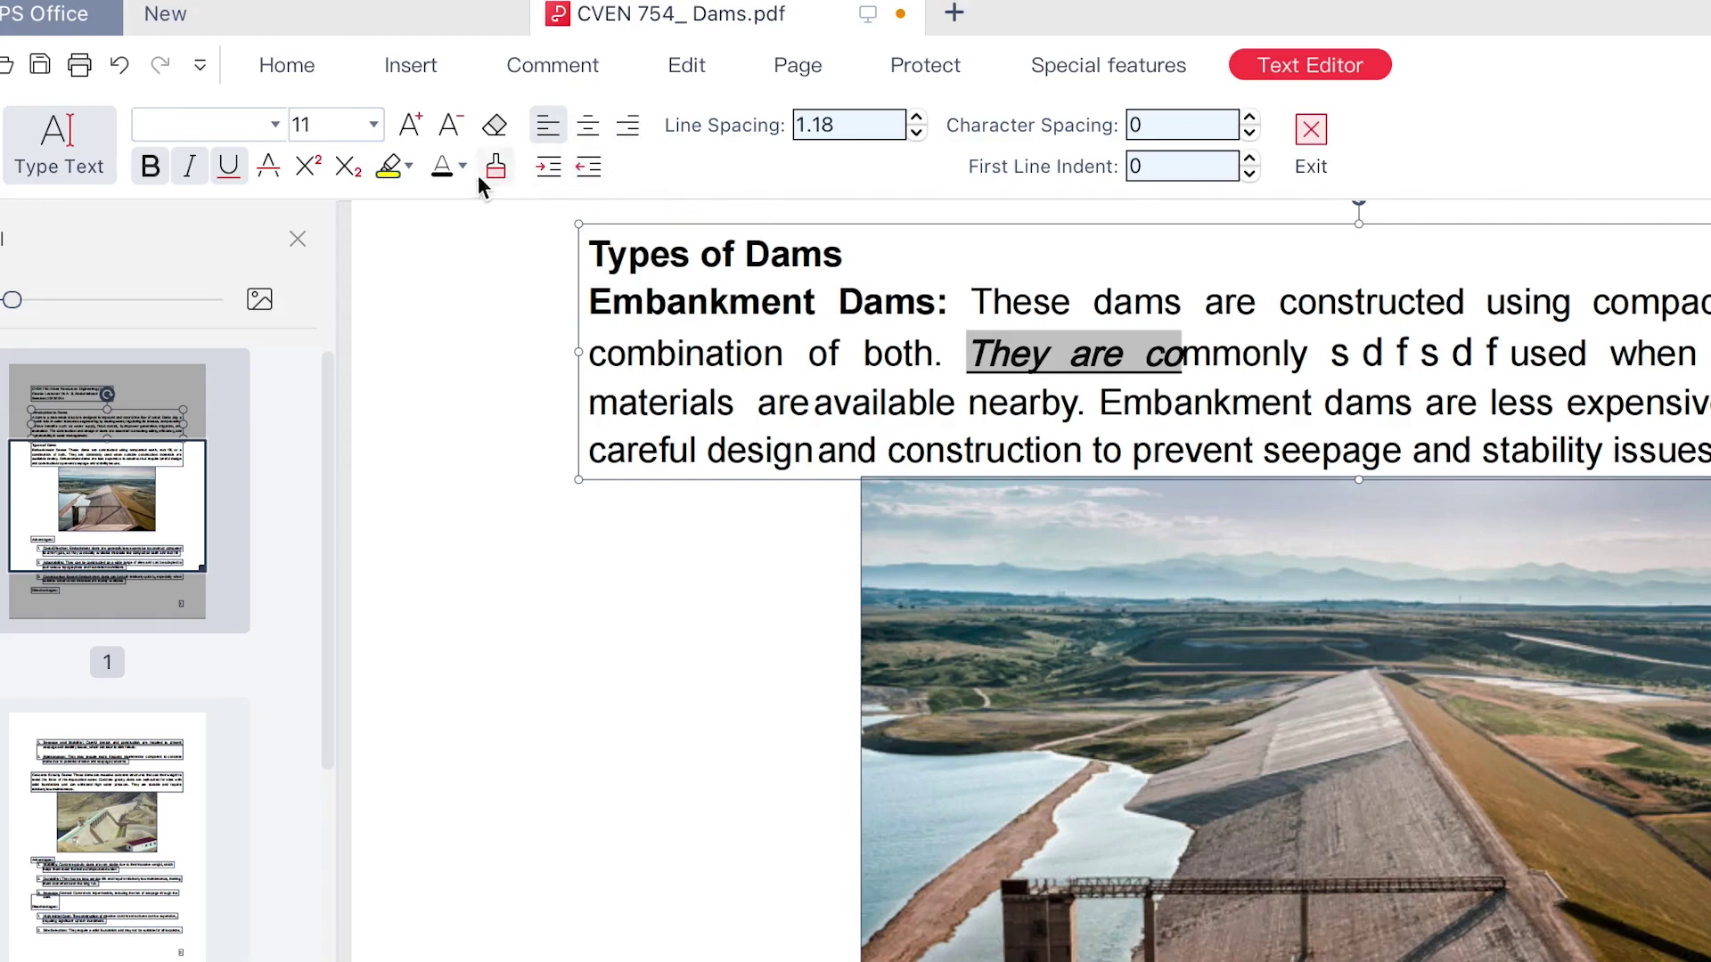
{"action": "left_click", "coordinate": [96, 176]}
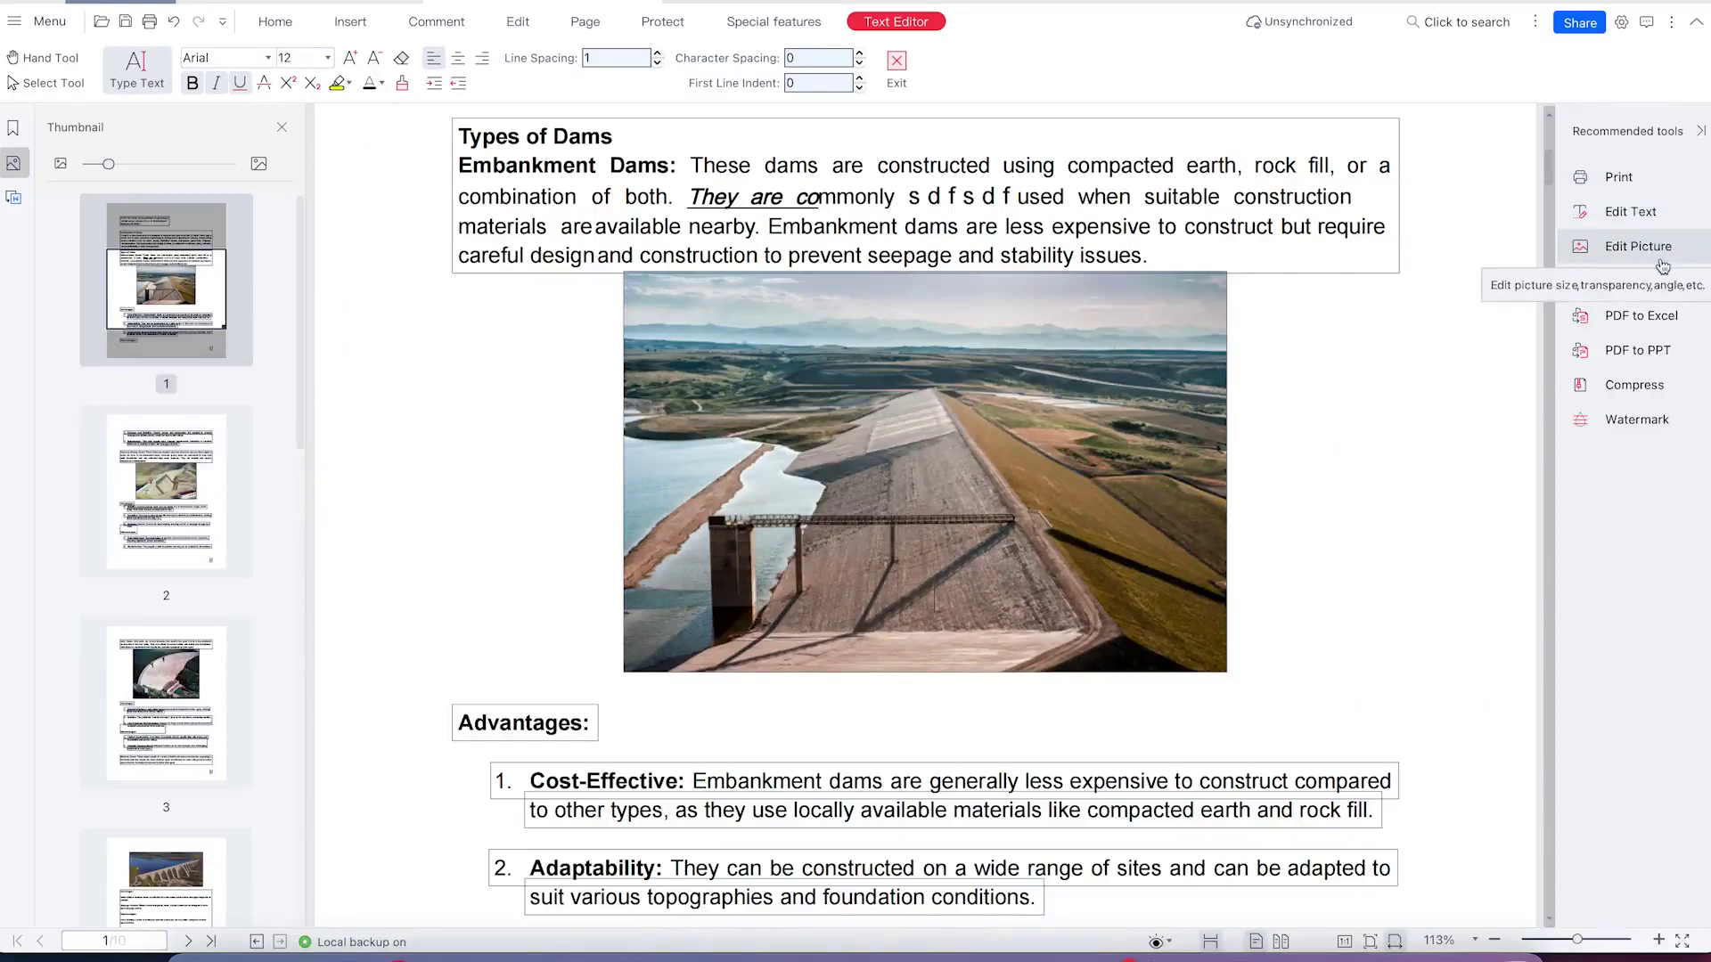
{"action": "key", "text": "Escape"}
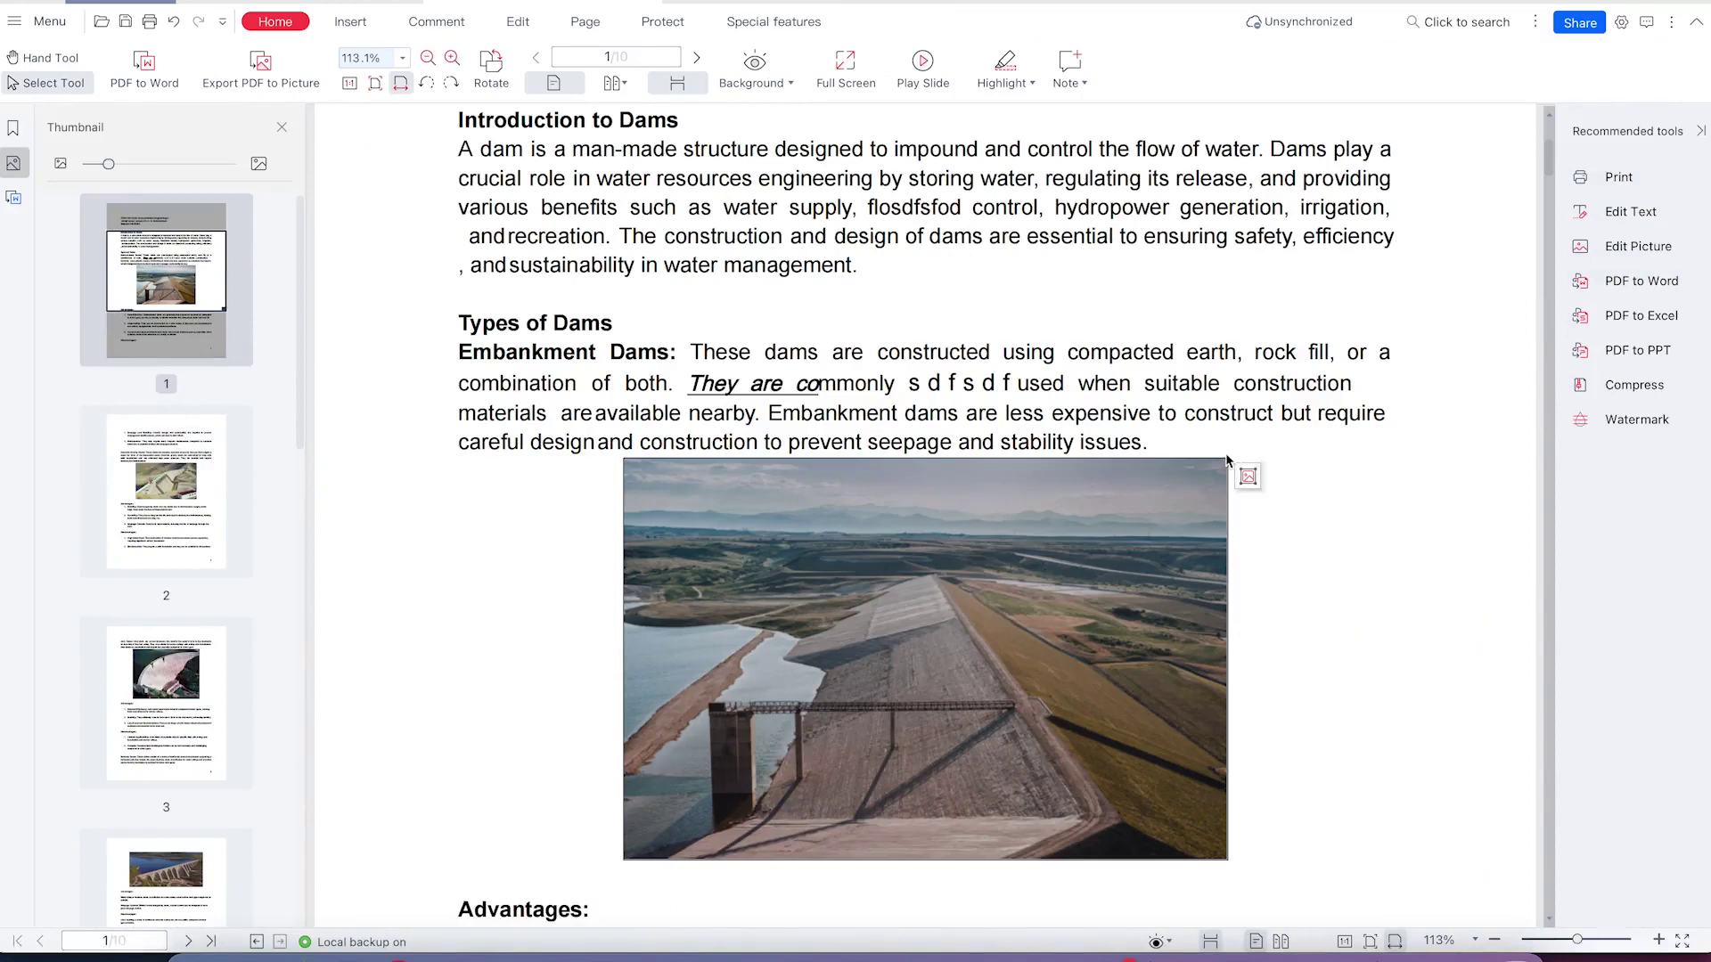
Step: Crop the dam image slightly and flip it horizontally
{"action": "left_click", "coordinate": [1248, 475]}
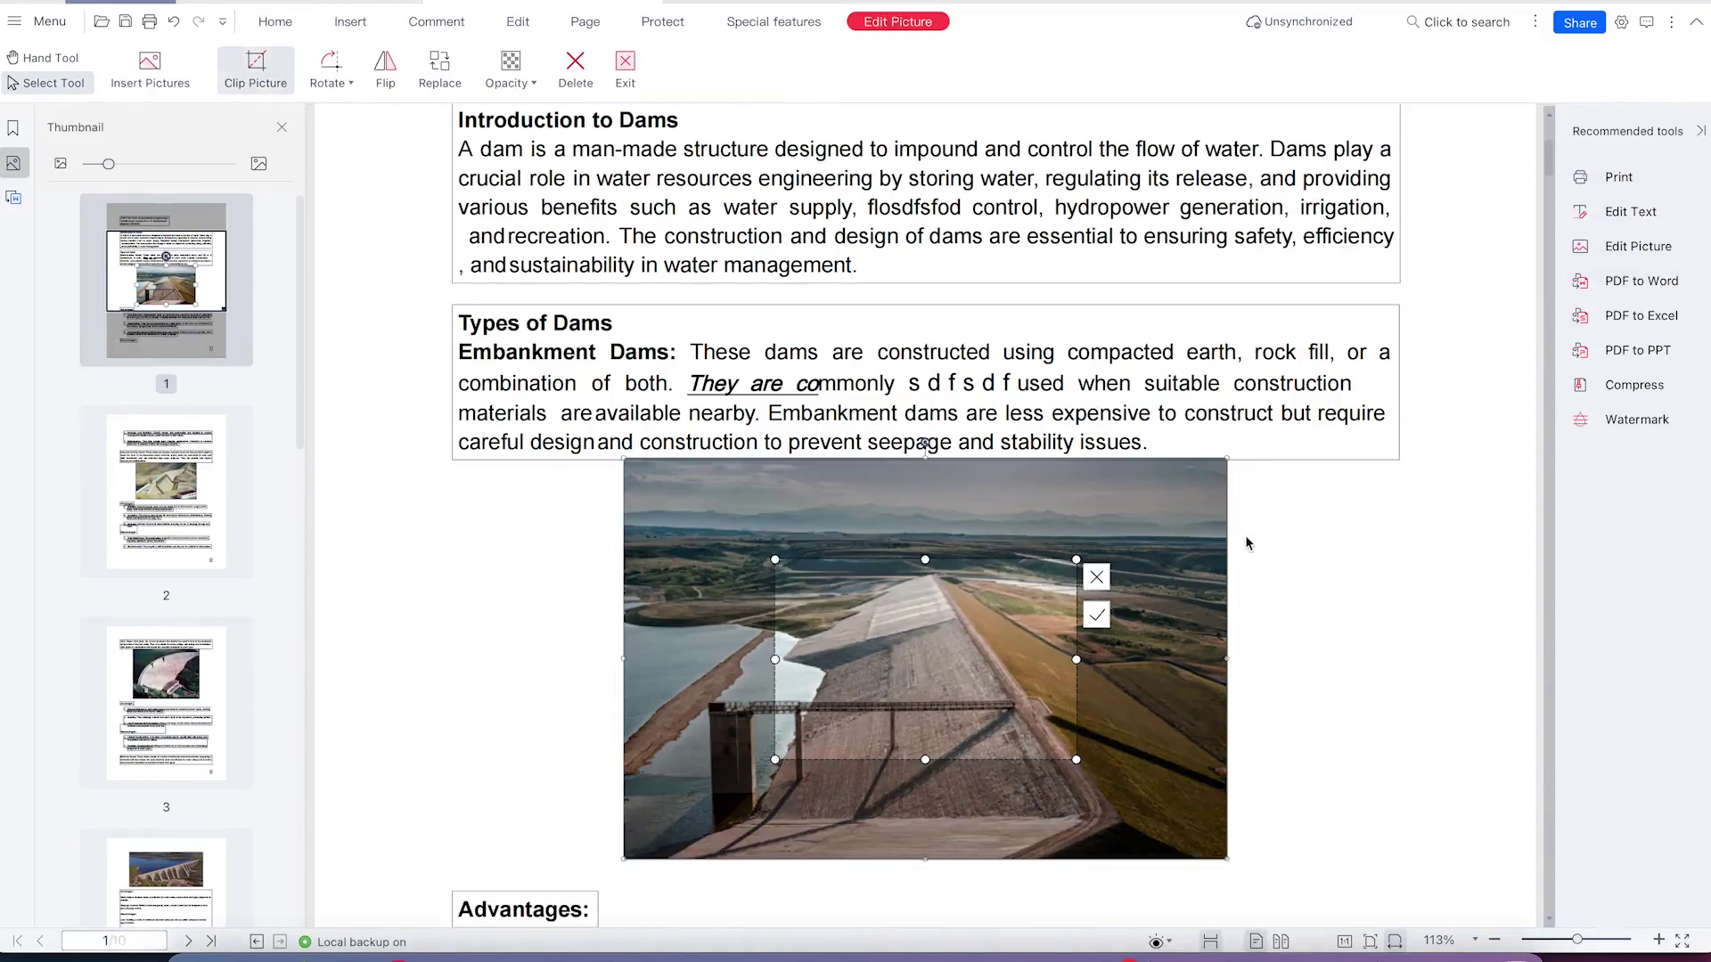
{"action": "left_click_drag", "start_coordinate": [1075, 560], "coordinate": [1182, 472]}
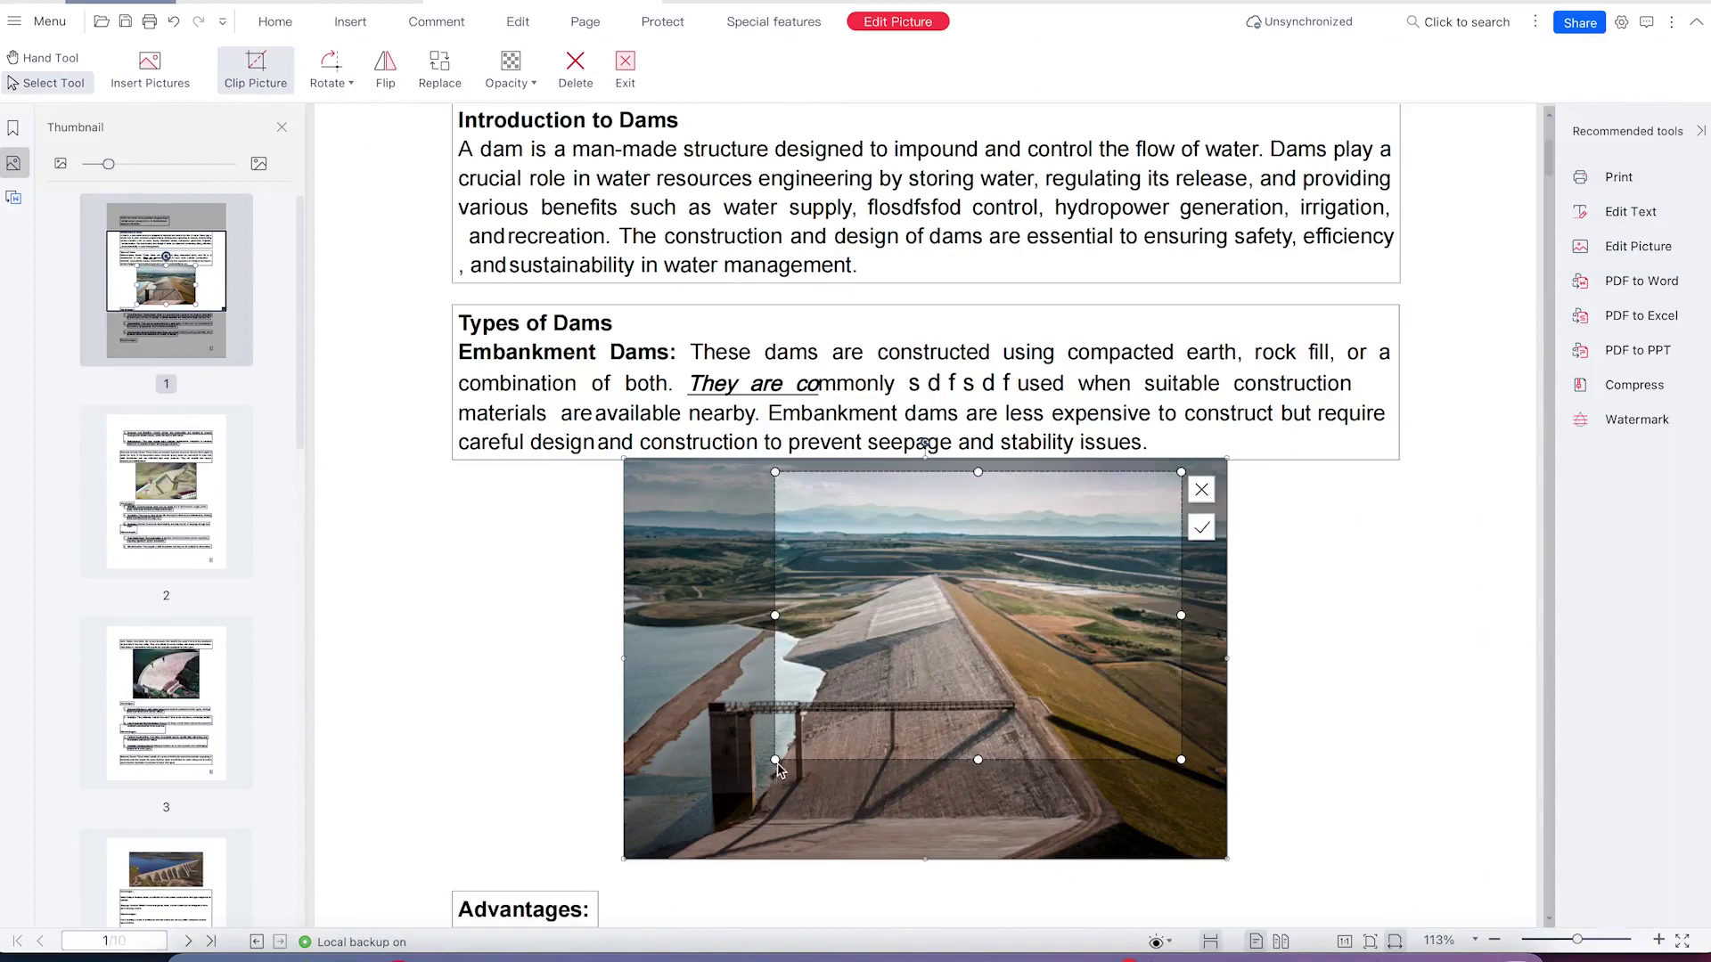
{"action": "left_click_drag", "start_coordinate": [776, 762], "coordinate": [649, 841]}
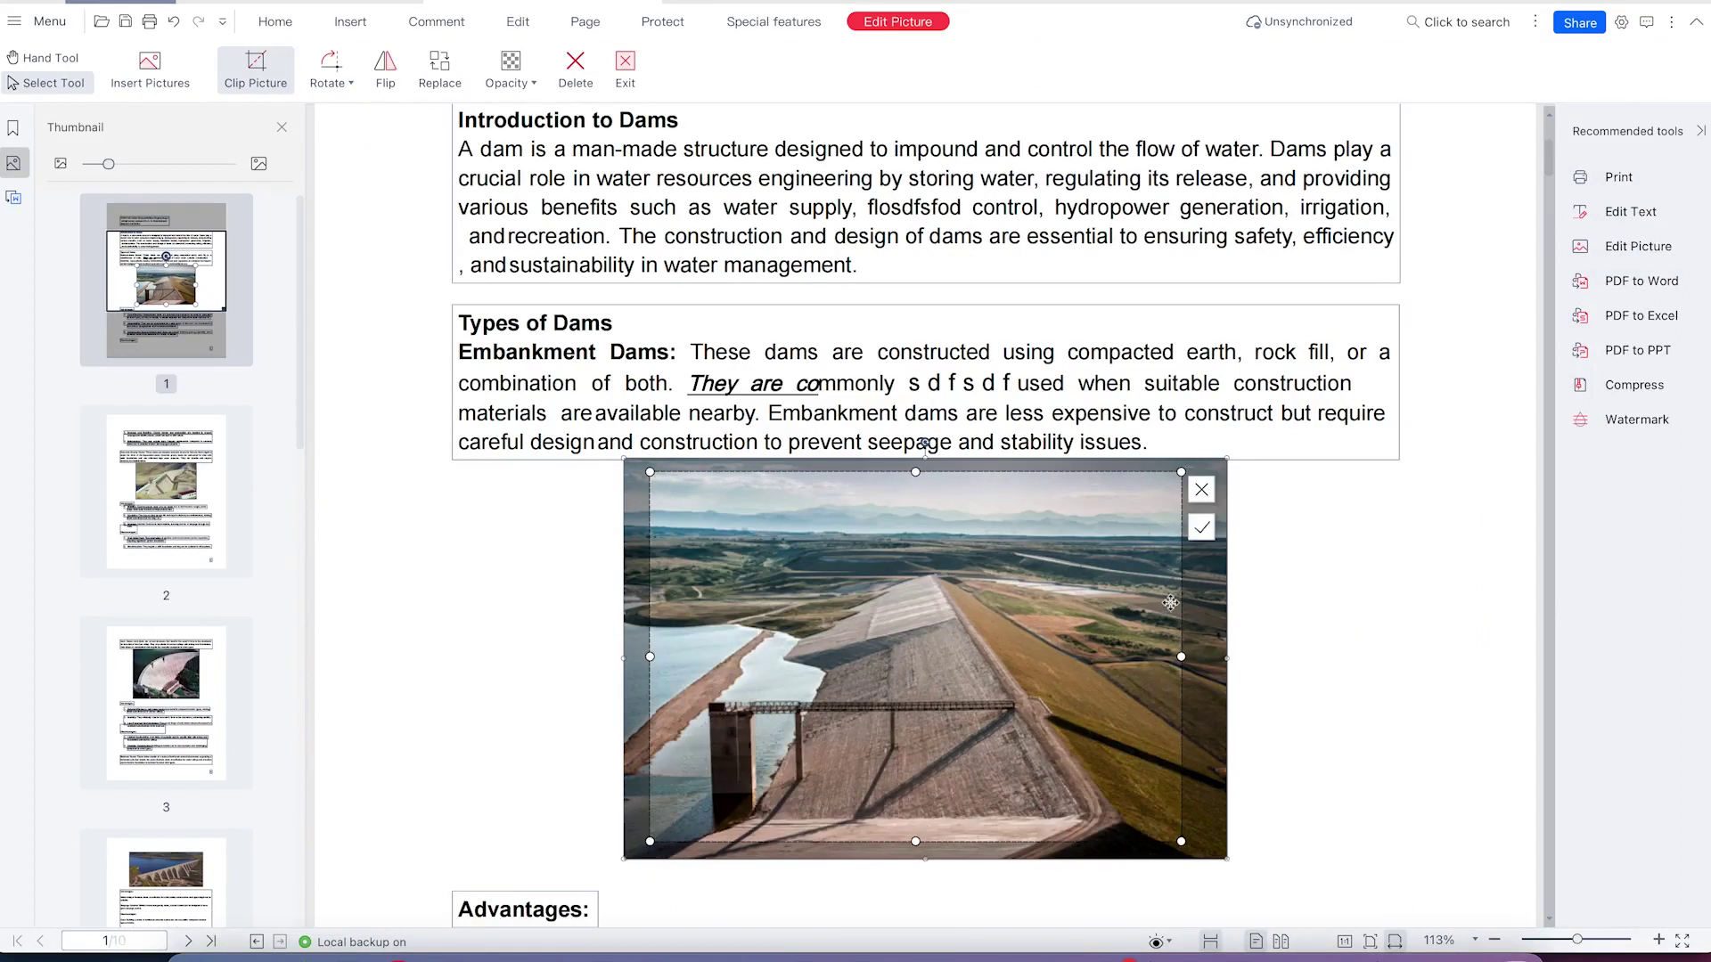
{"action": "left_click", "coordinate": [1201, 527]}
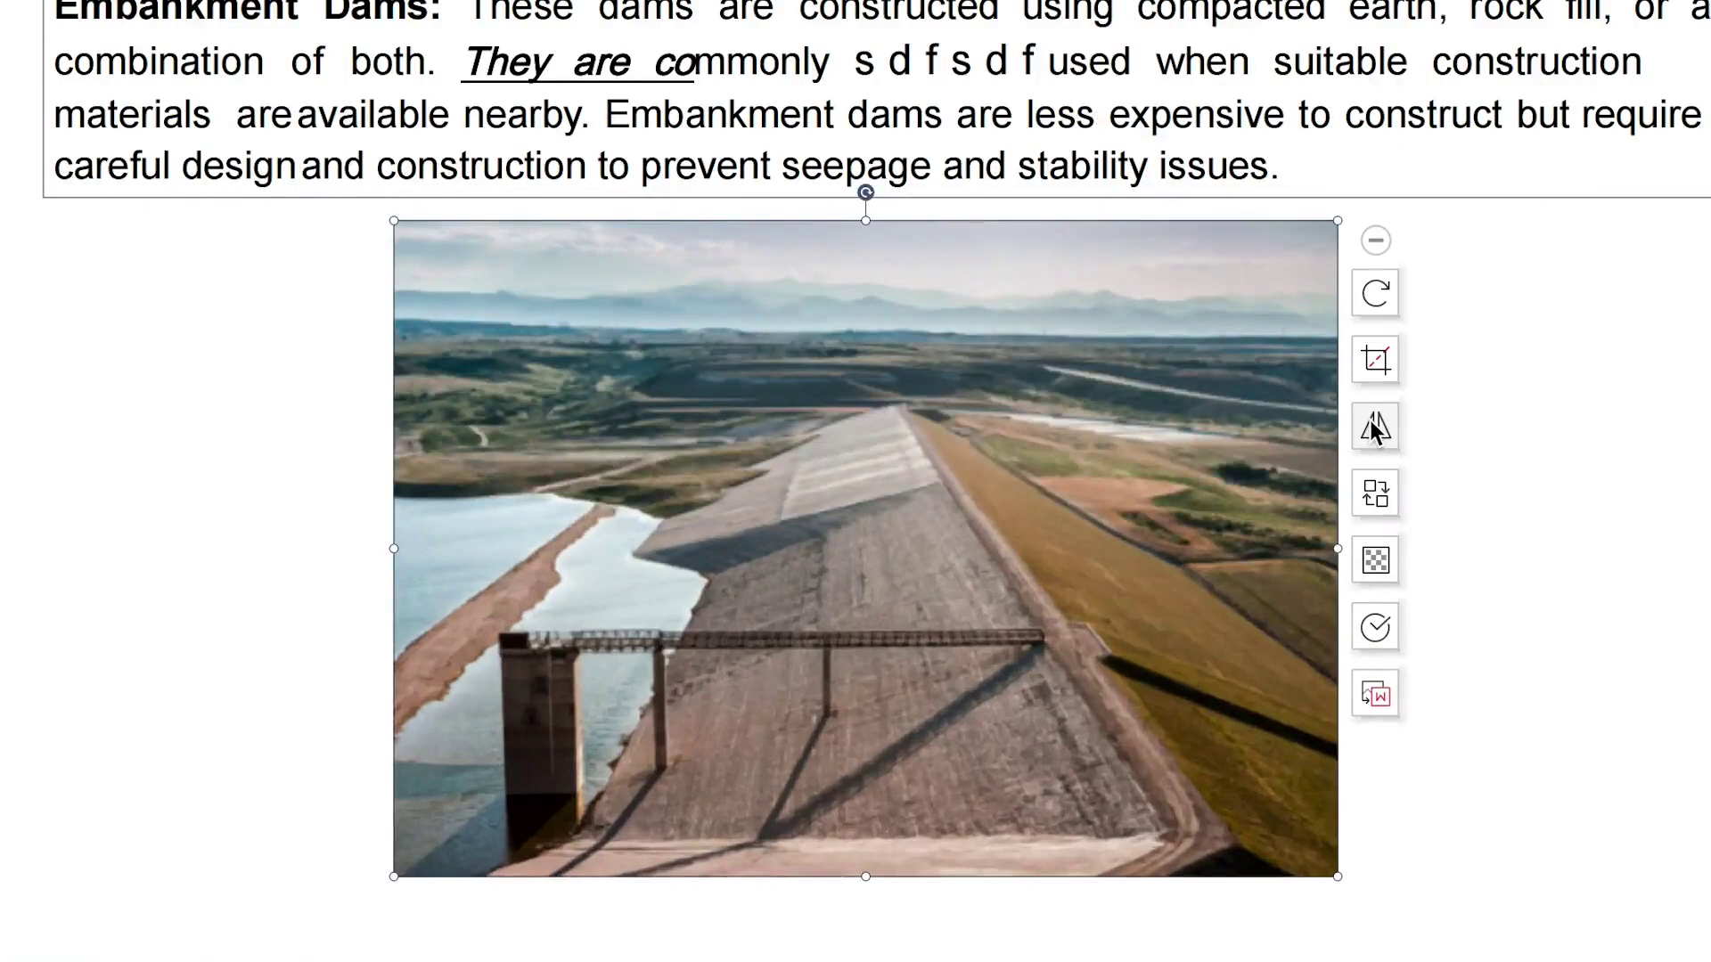
{"action": "left_click", "coordinate": [1202, 588]}
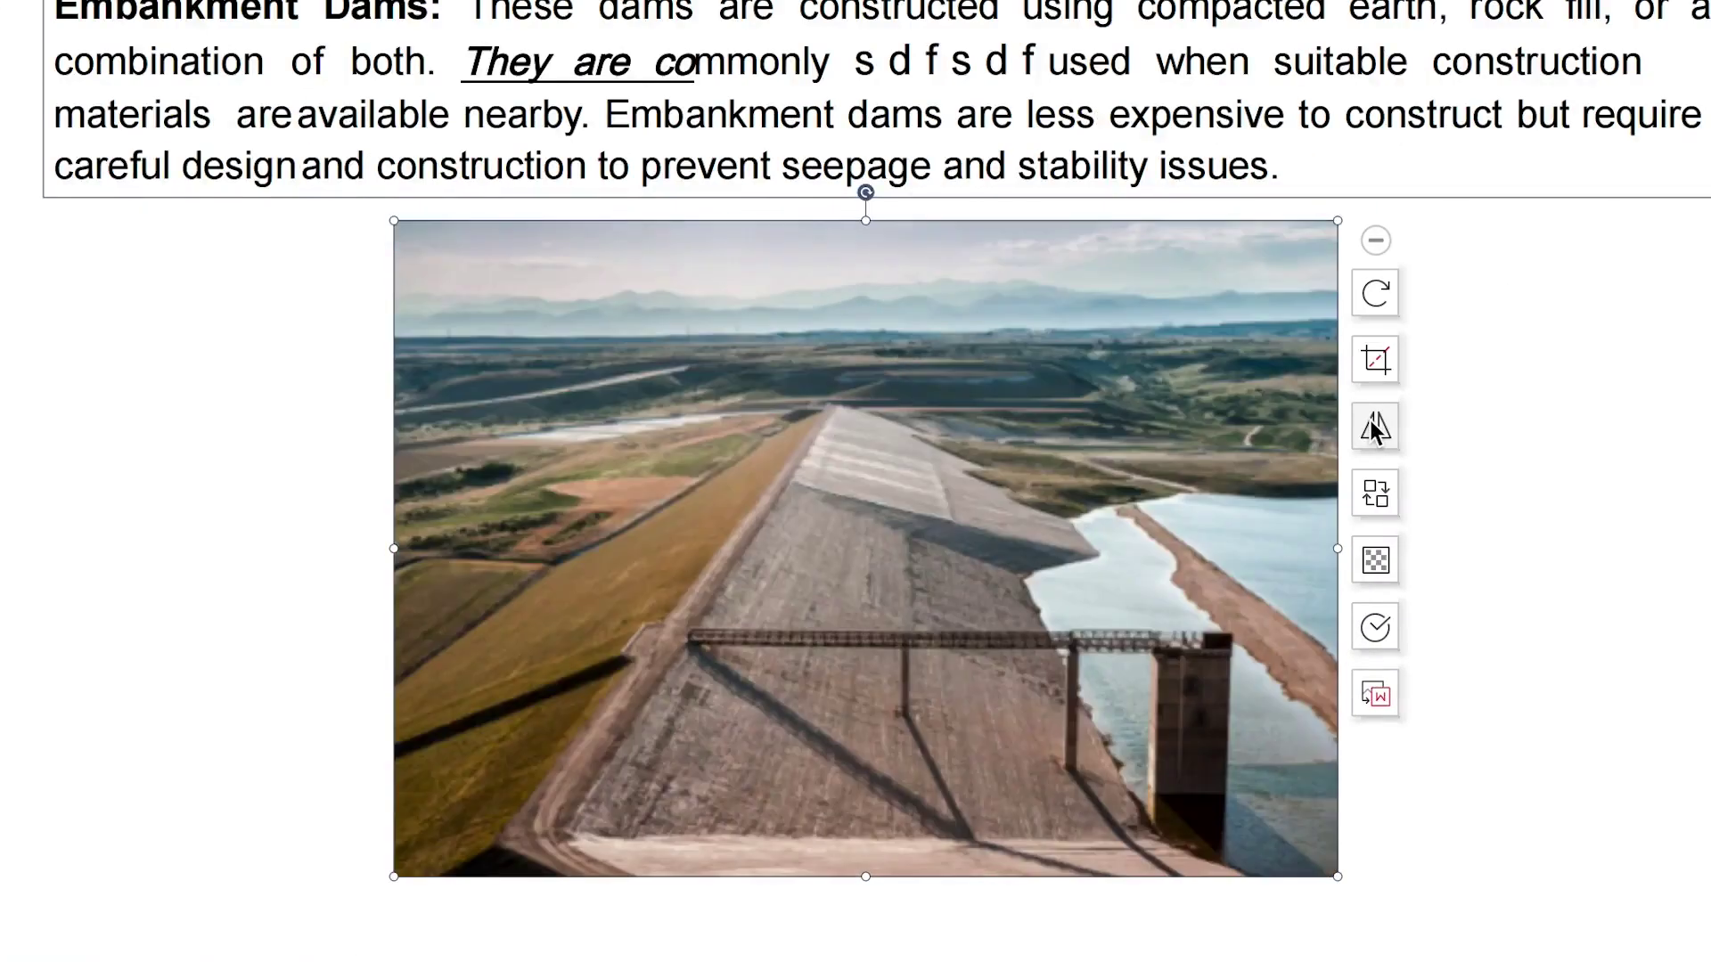
Step: Try replacing and fading the image, cancelling both so it stays fully opaque
{"action": "left_click", "coordinate": [1383, 503]}
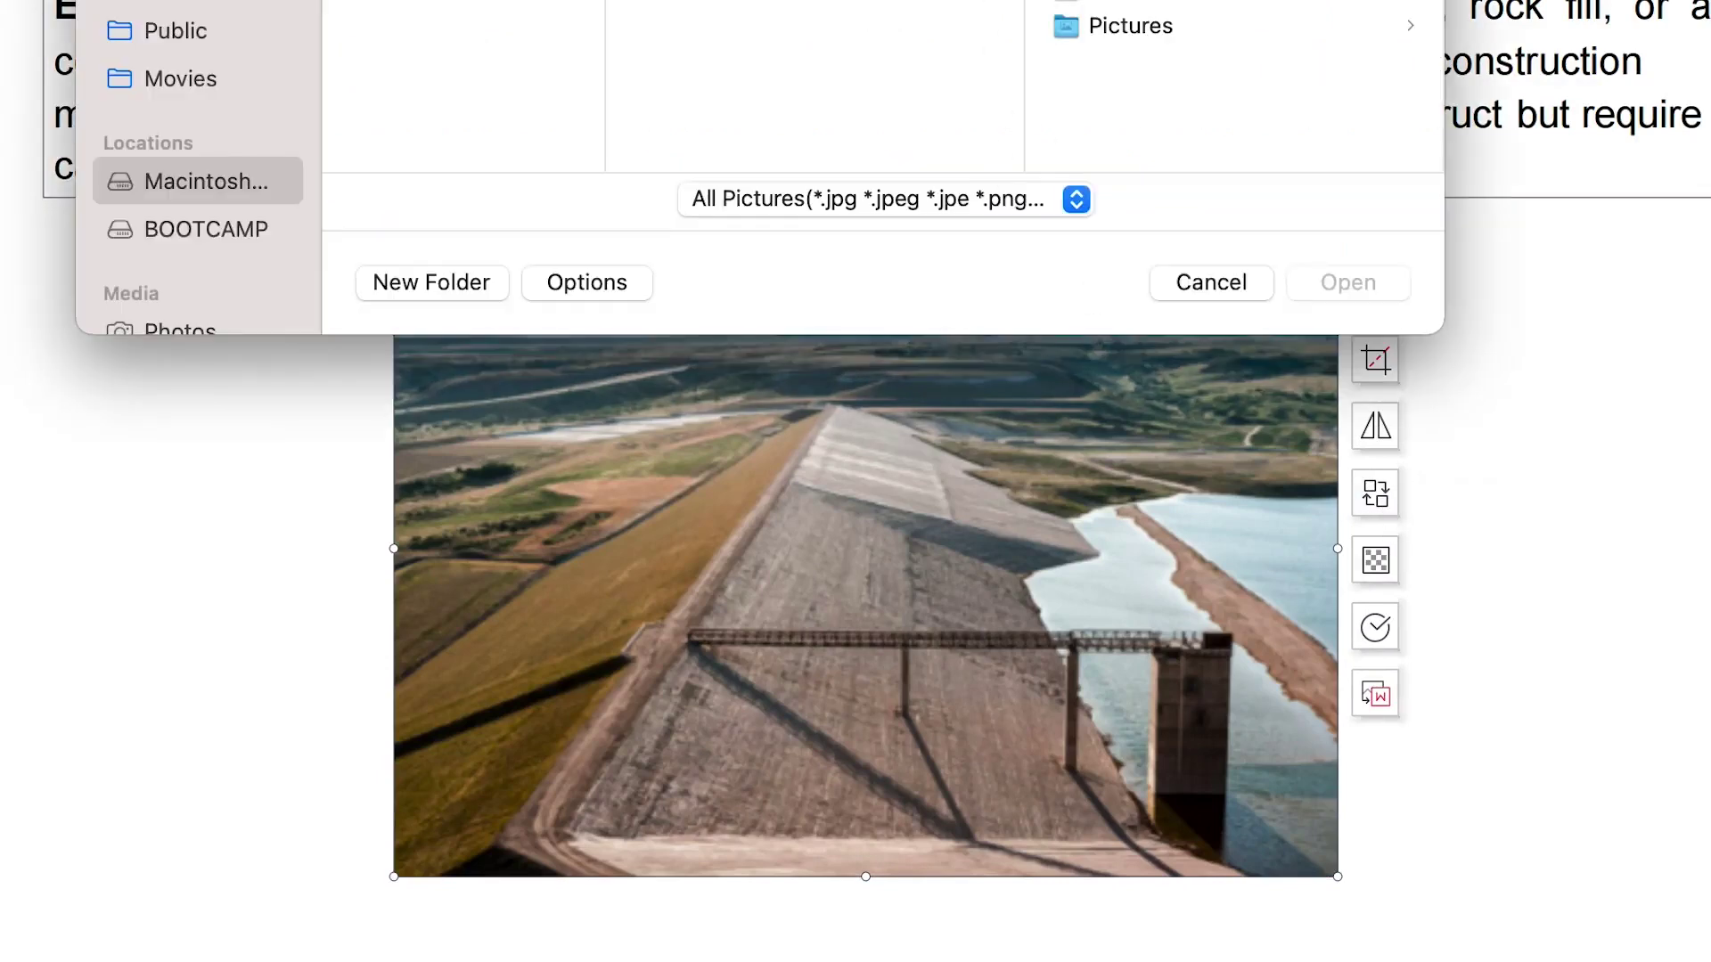
{"action": "left_click", "coordinate": [1207, 283]}
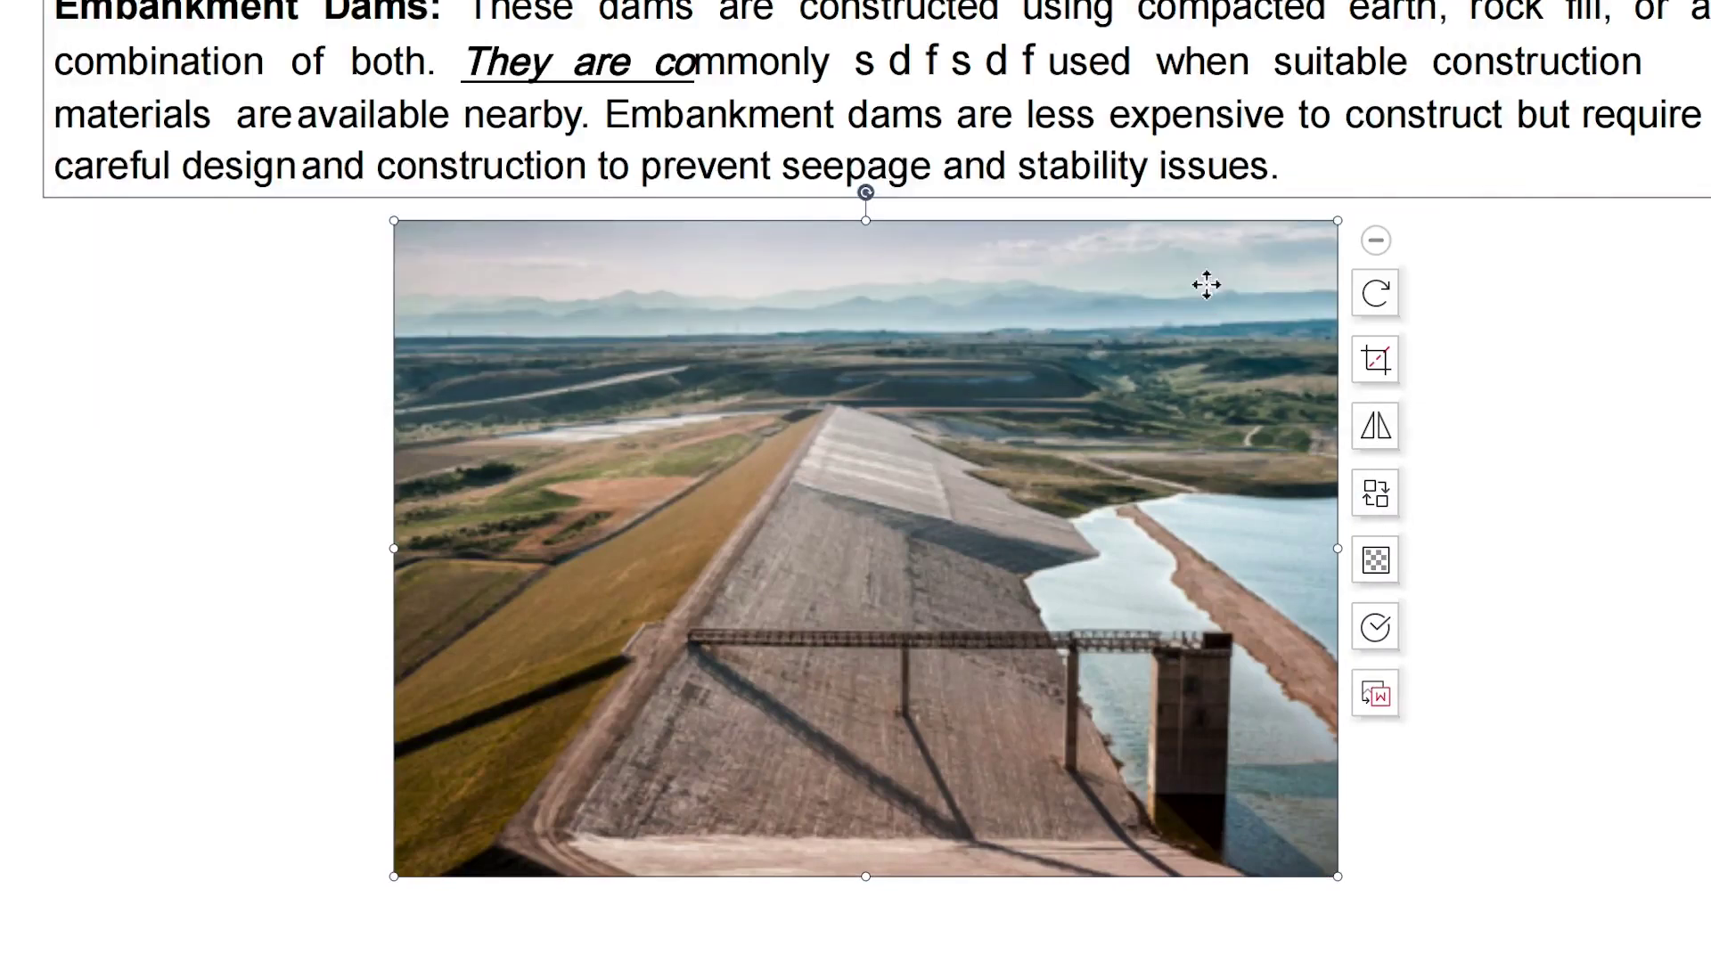
{"action": "left_click", "coordinate": [1379, 562]}
{"action": "left_click", "coordinate": [1518, 595]}
{"action": "left_click_drag", "start_coordinate": [1519, 592], "coordinate": [1344, 586]}
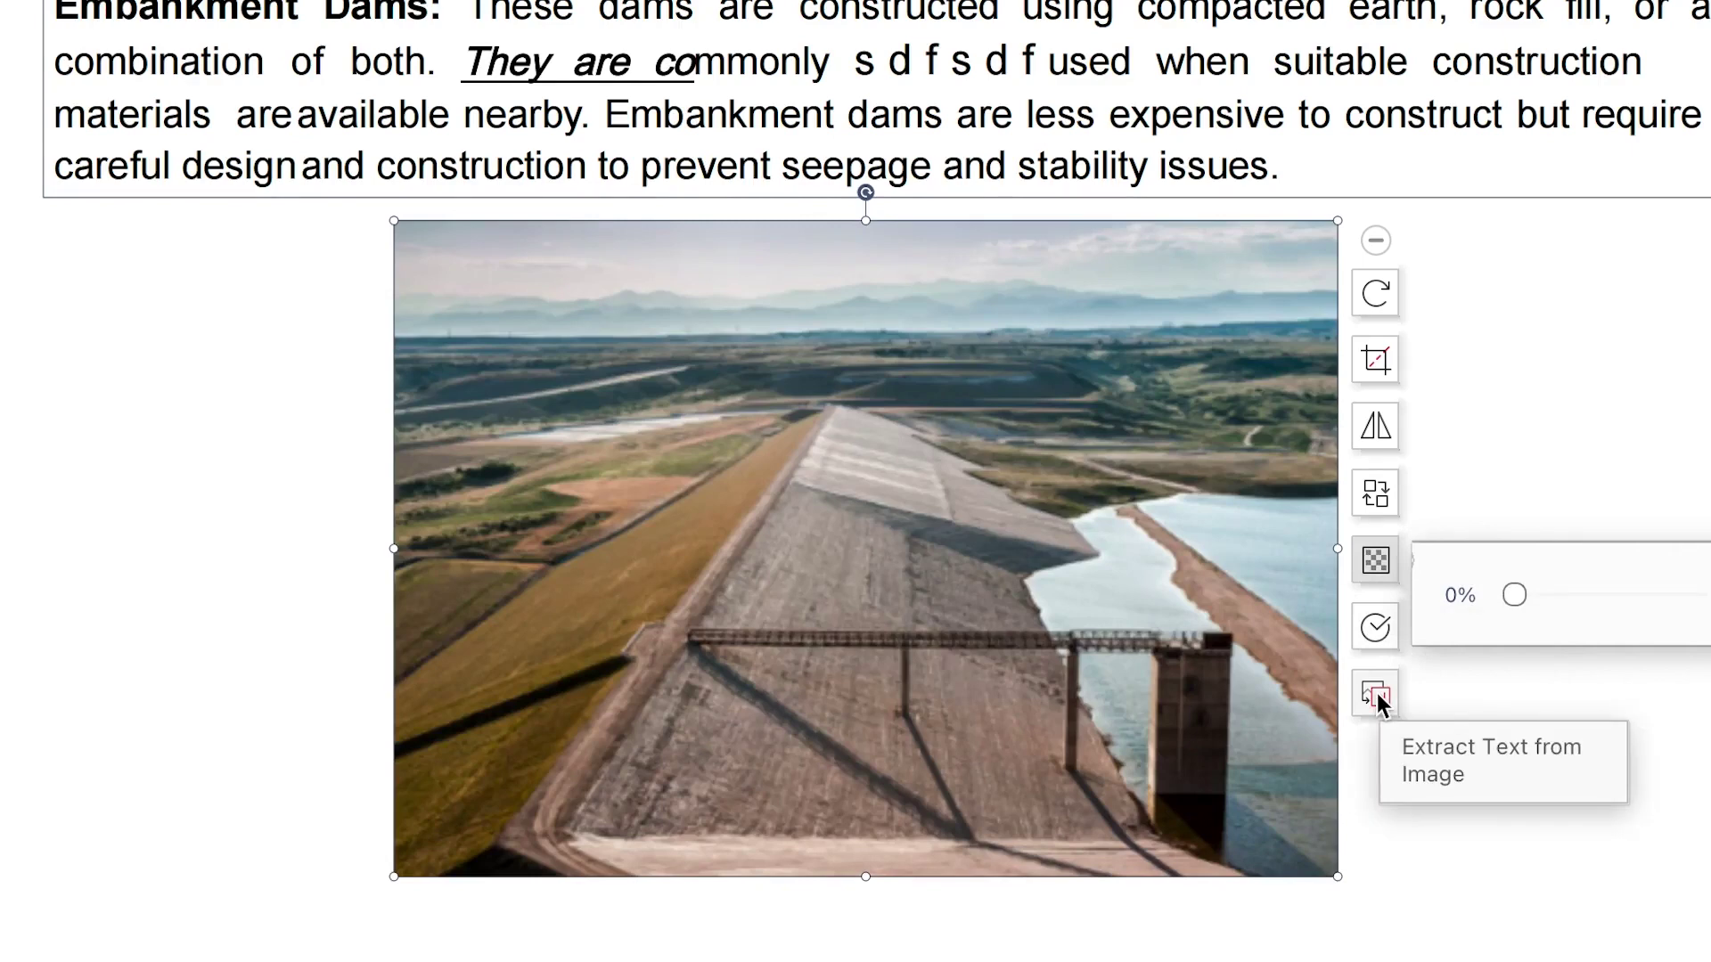
{"action": "left_click", "coordinate": [1622, 853]}
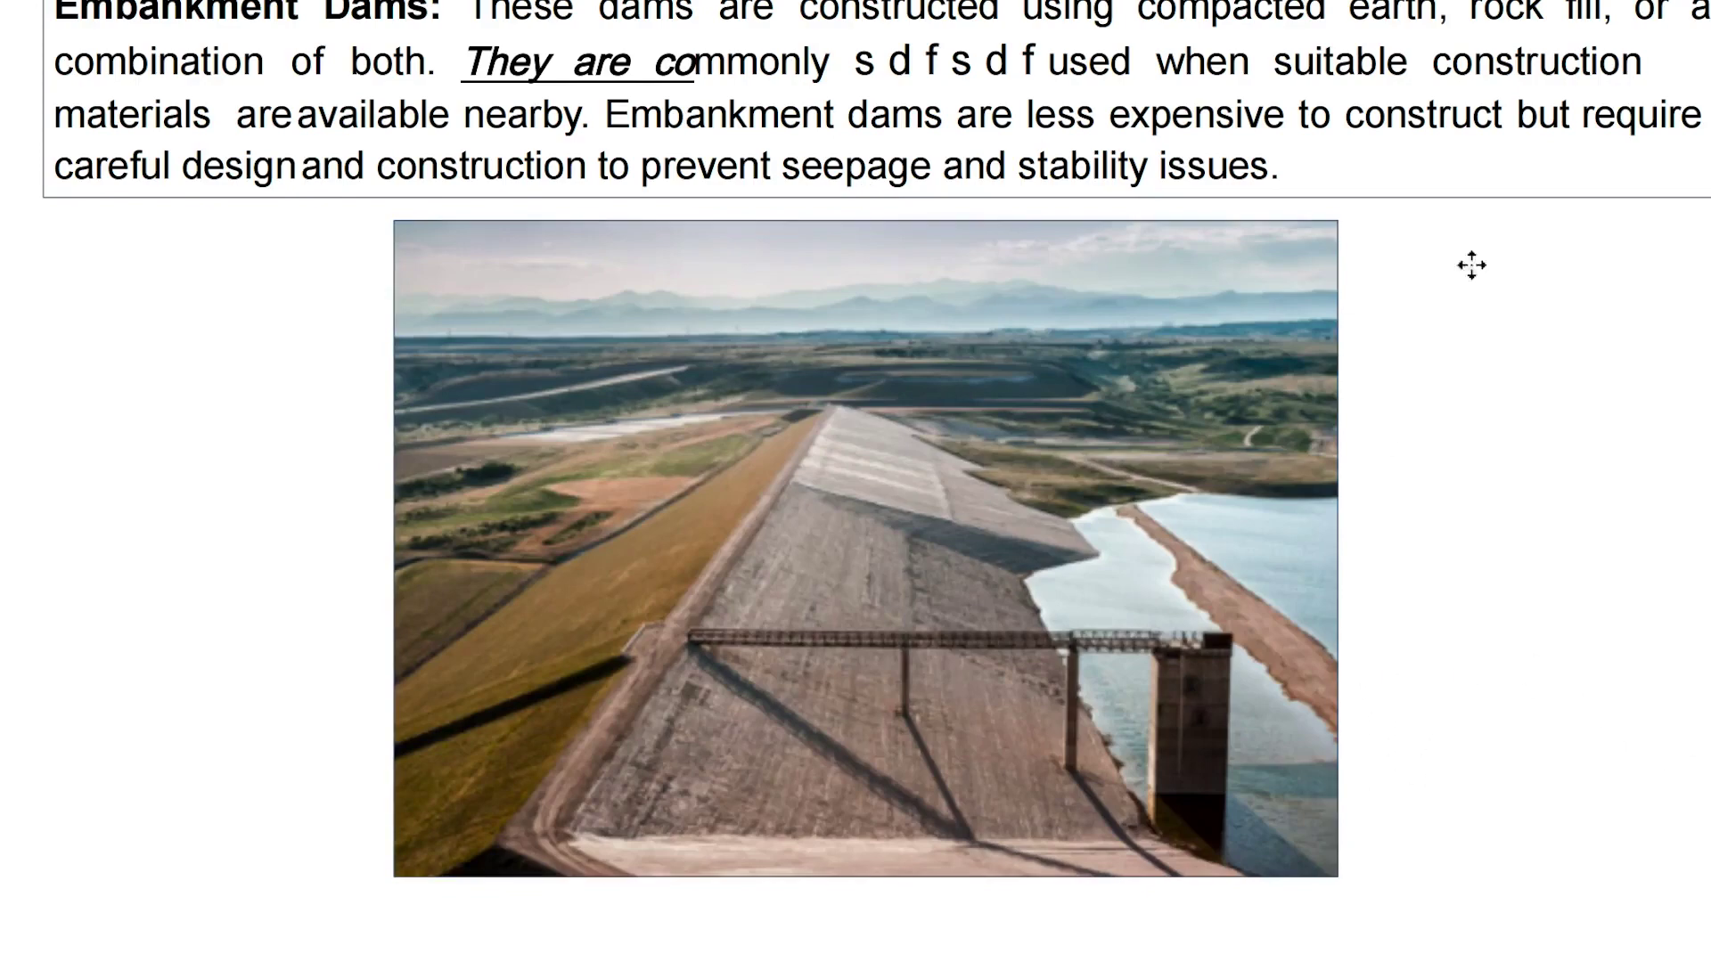
{"action": "scroll", "coordinate": [1162, 326], "scroll_direction": "down", "scroll_amount": 10}
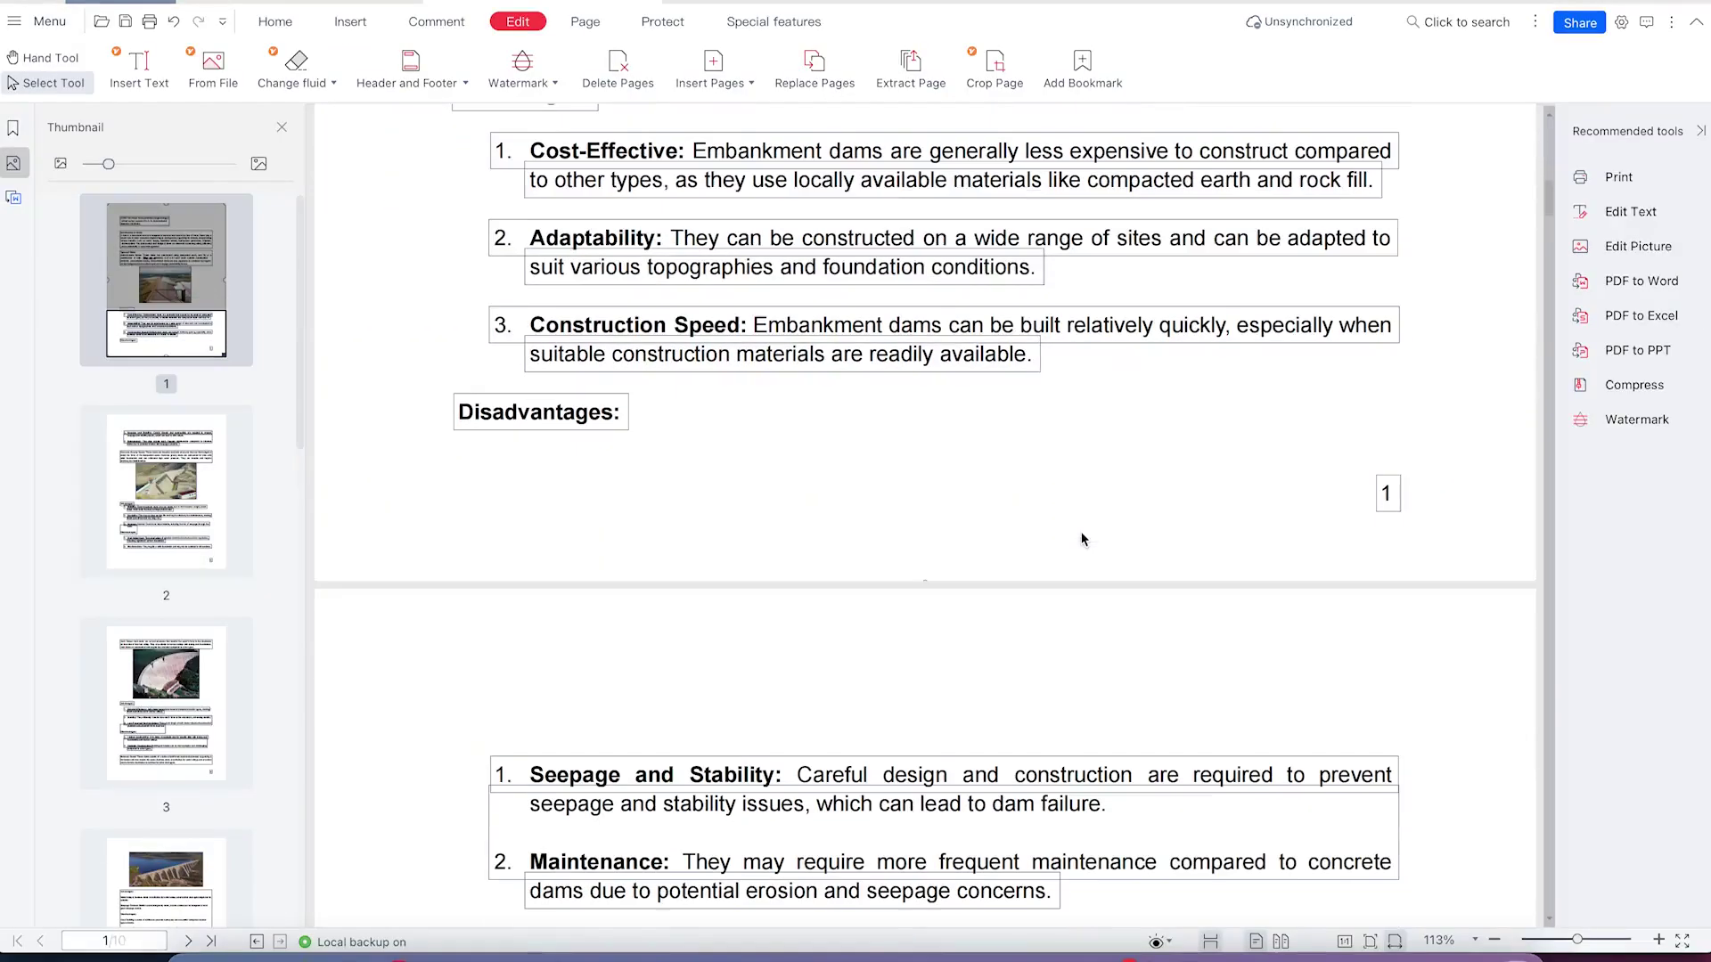
{"action": "scroll", "coordinate": [651, 432], "scroll_direction": "up", "scroll_amount": 4}
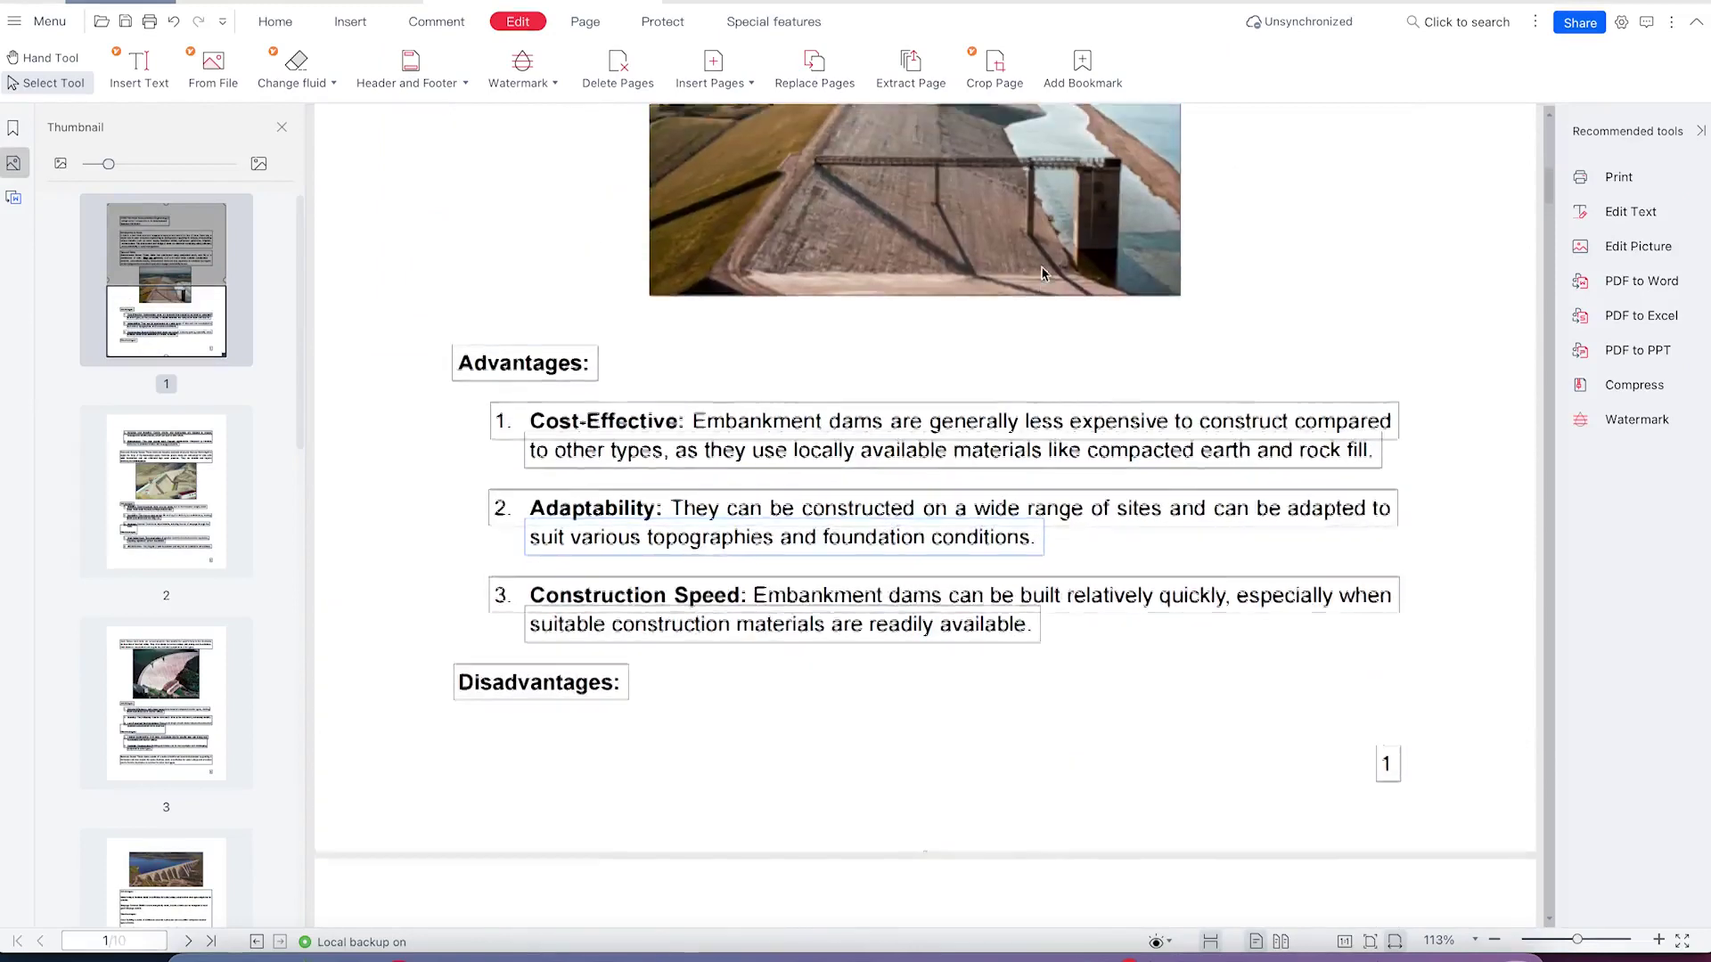
Step: Add a new 'sdfdfsdfsdf' text box beside the Advantages heading and exit text editing
{"action": "left_click", "coordinate": [139, 77]}
{"action": "left_click", "coordinate": [139, 77]}
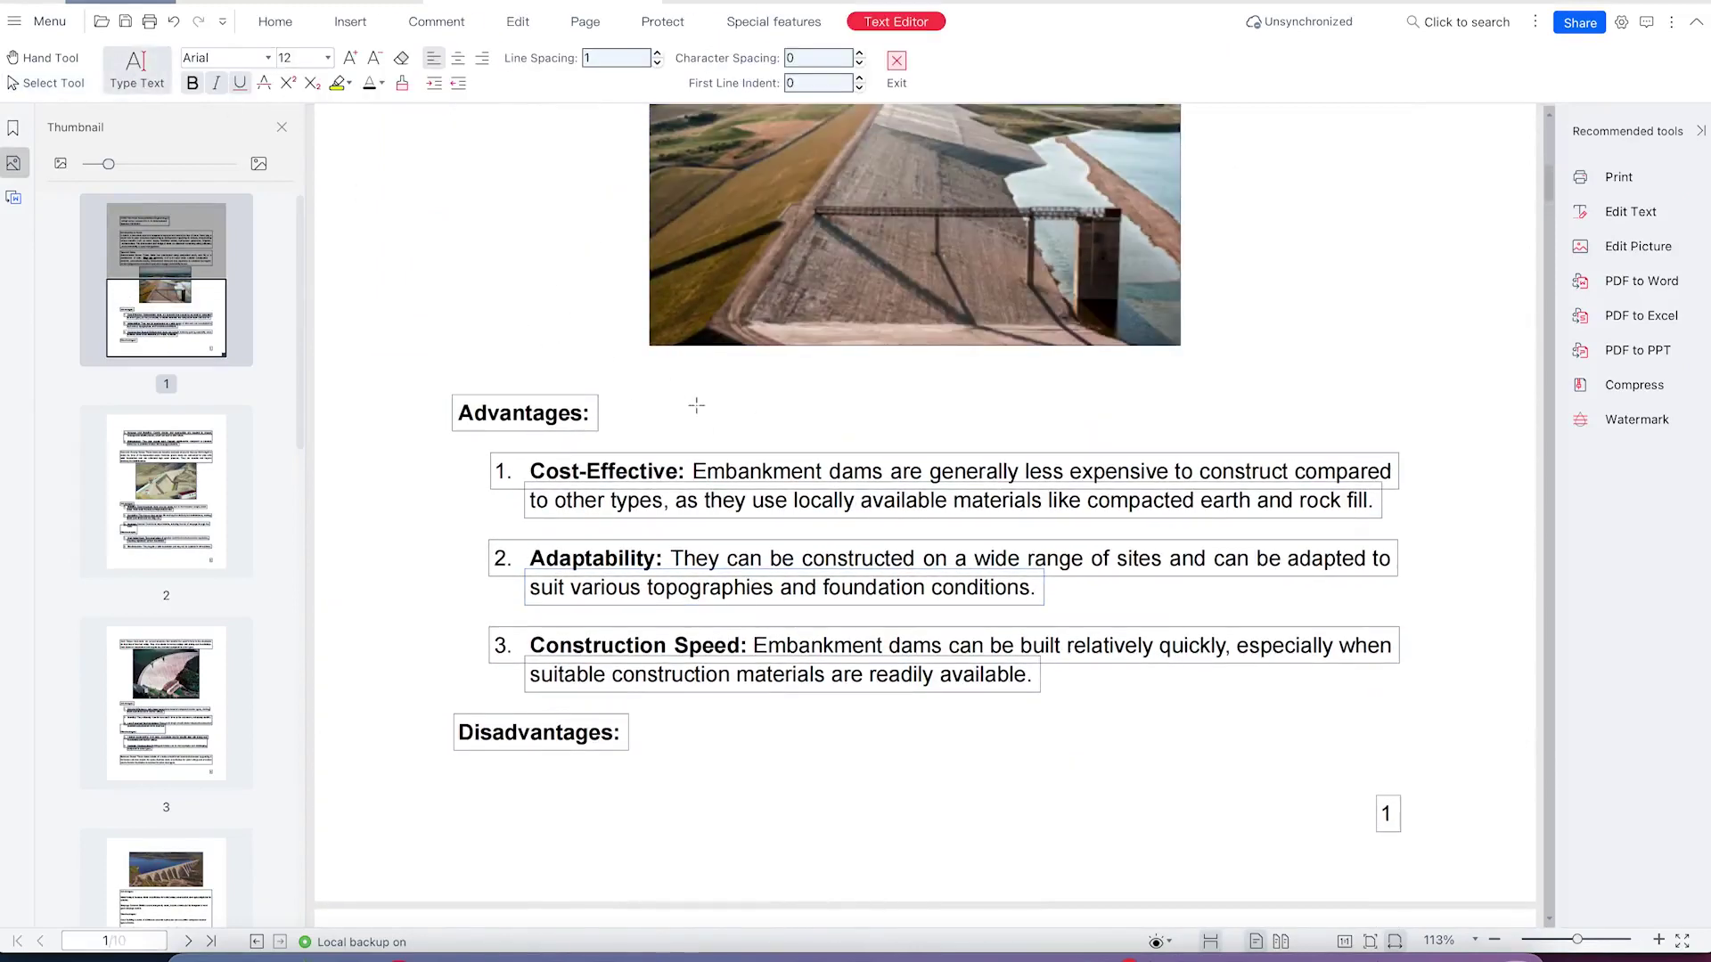
{"action": "left_click", "coordinate": [696, 406]}
{"action": "type", "text": "sdfdfsdfsdf"}
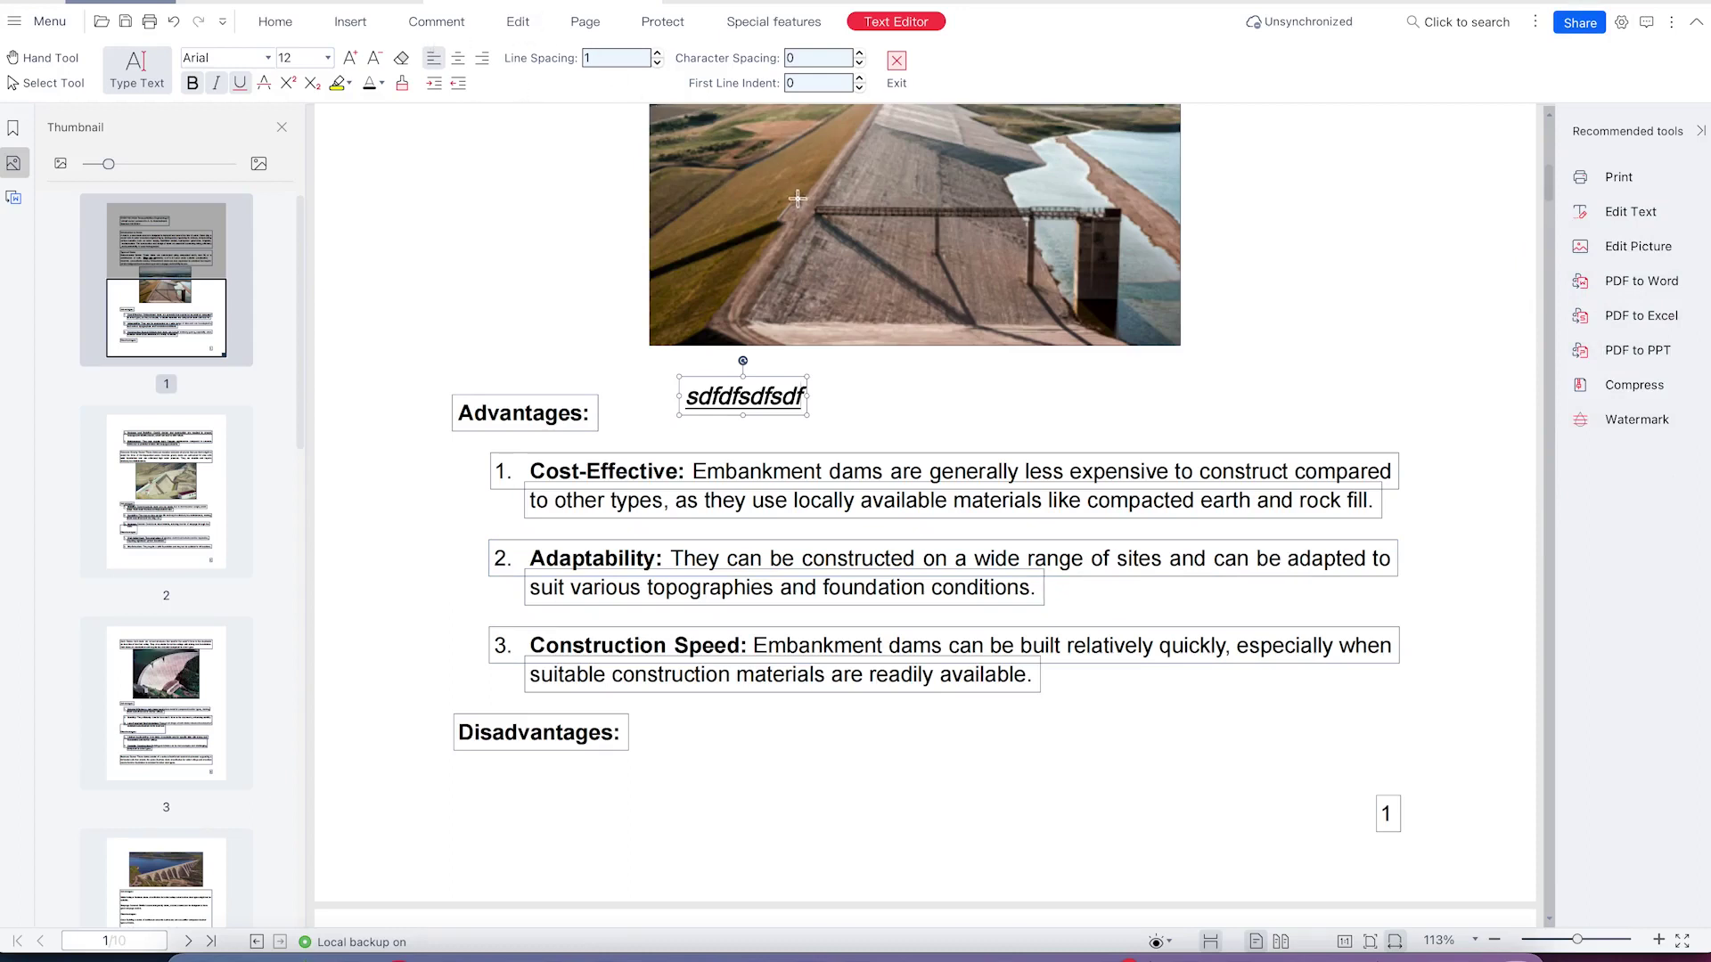
{"action": "left_click", "coordinate": [563, 131]}
{"action": "left_click", "coordinate": [896, 63]}
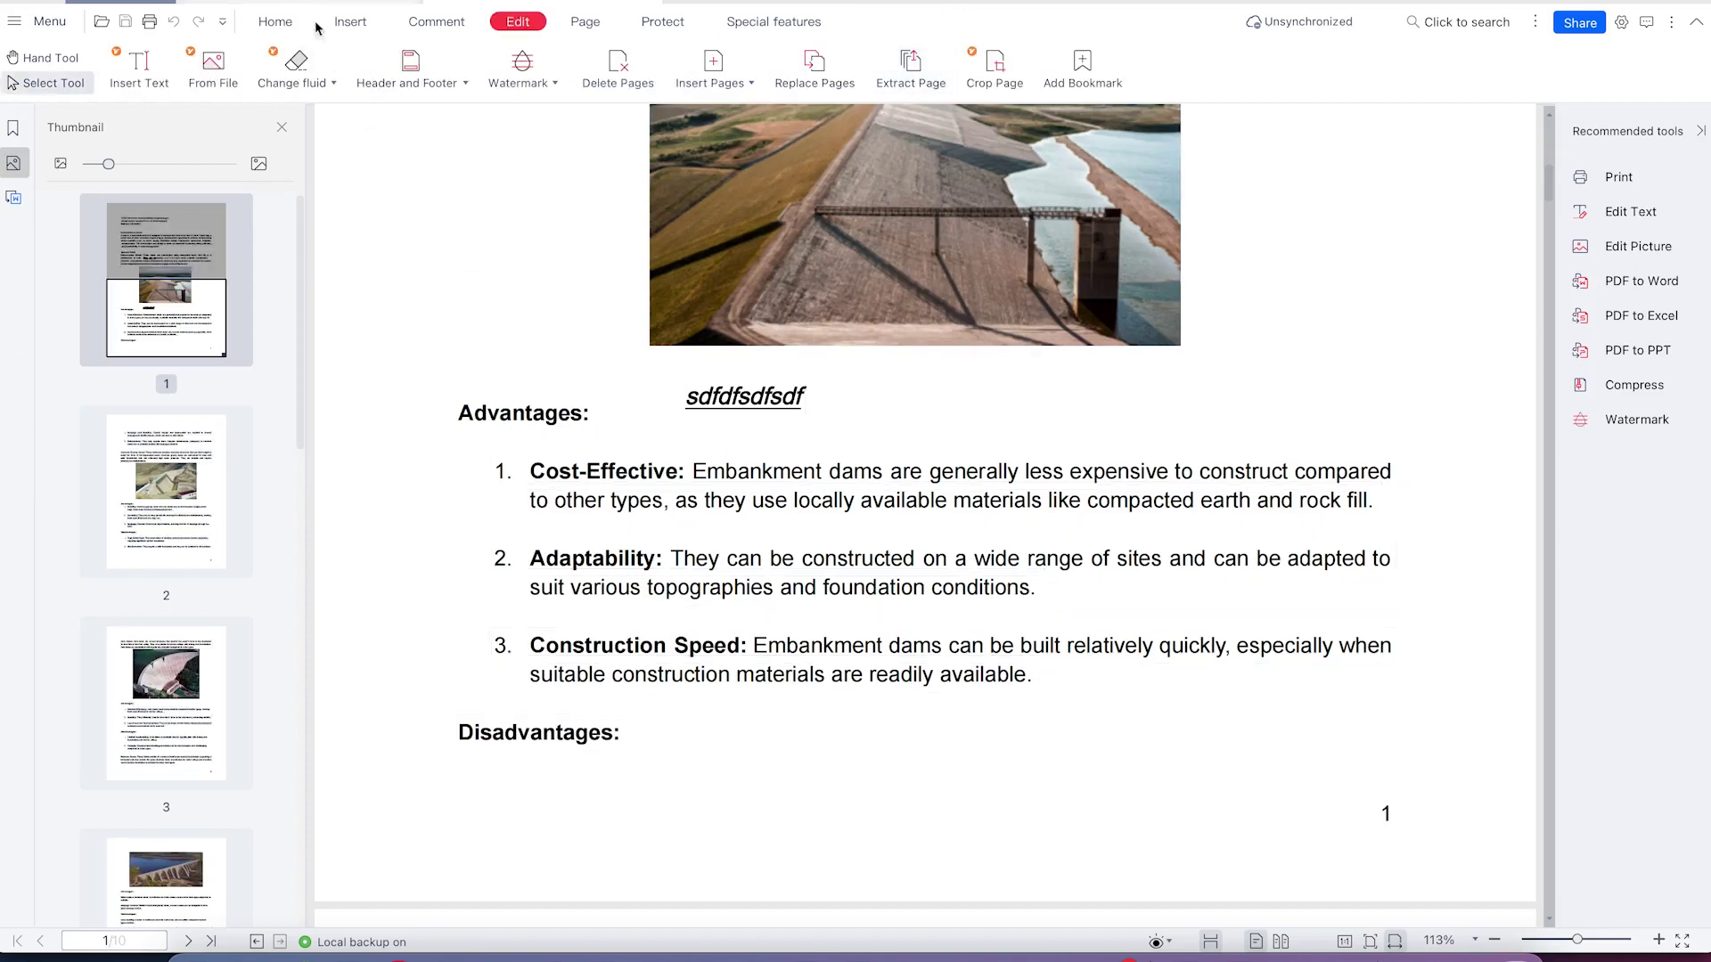
{"action": "left_click", "coordinate": [143, 2]}
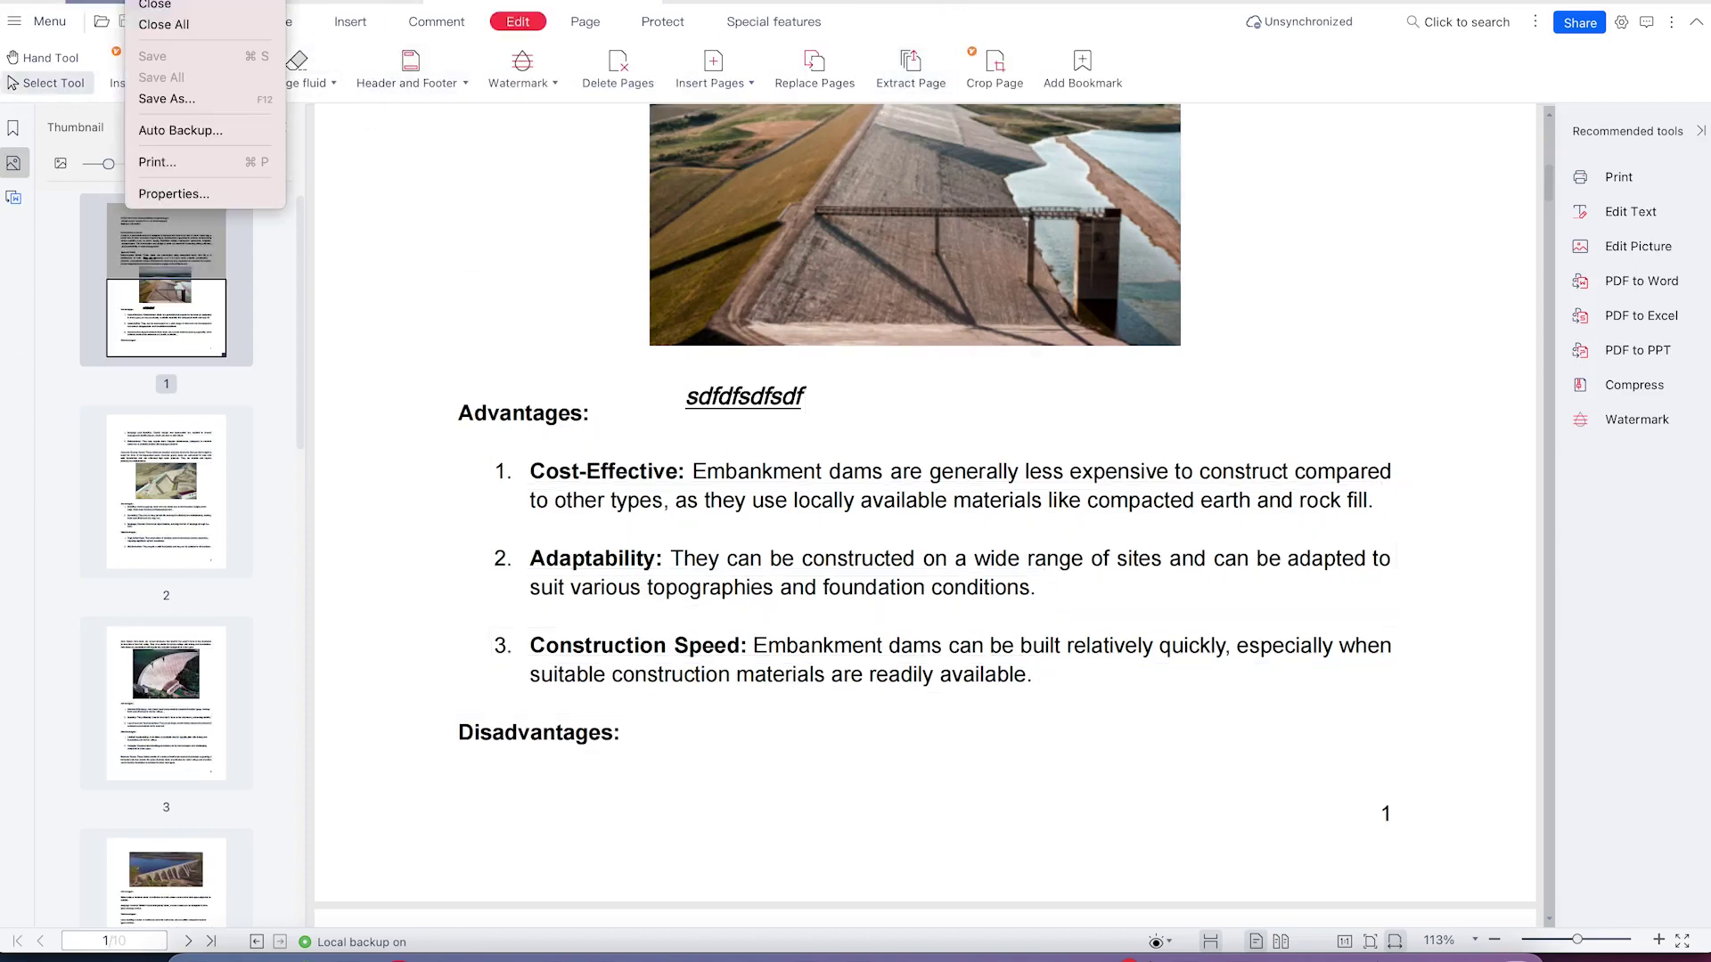
Step: Save the edited PDF as 'trial 1.pdf' in the Desktop's Top 5 PDF Editors folder
{"action": "left_click", "coordinate": [225, 101]}
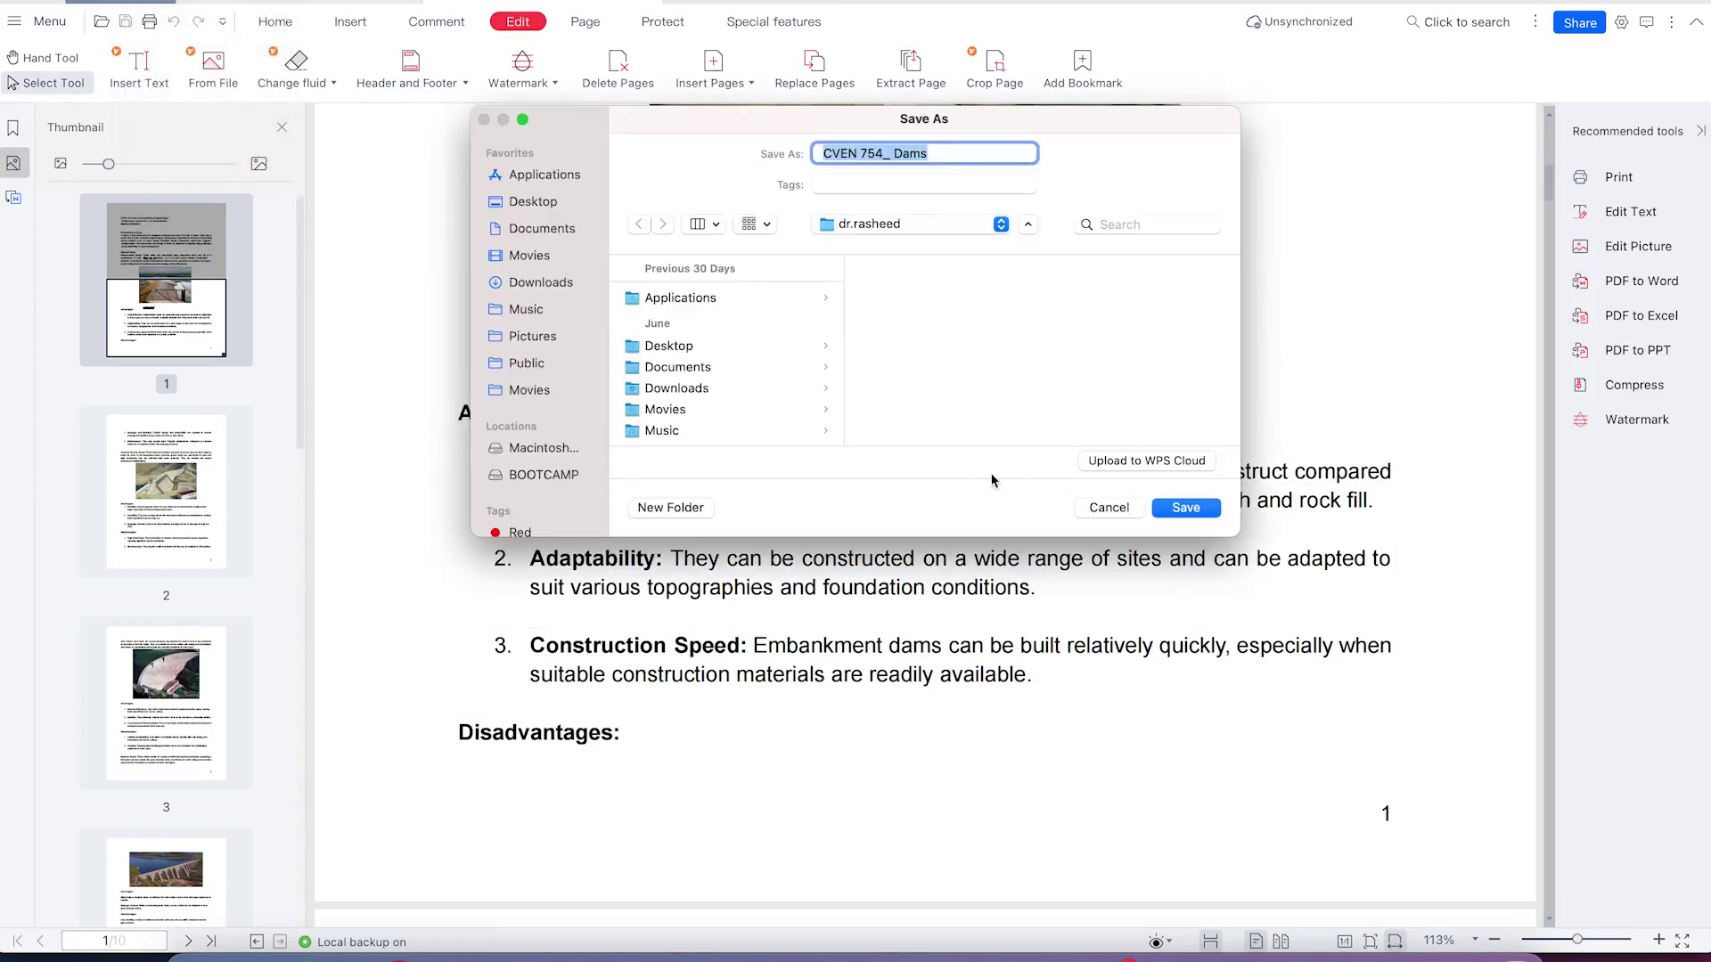
{"action": "left_click", "coordinate": [535, 205]}
{"action": "left_click", "coordinate": [710, 301]}
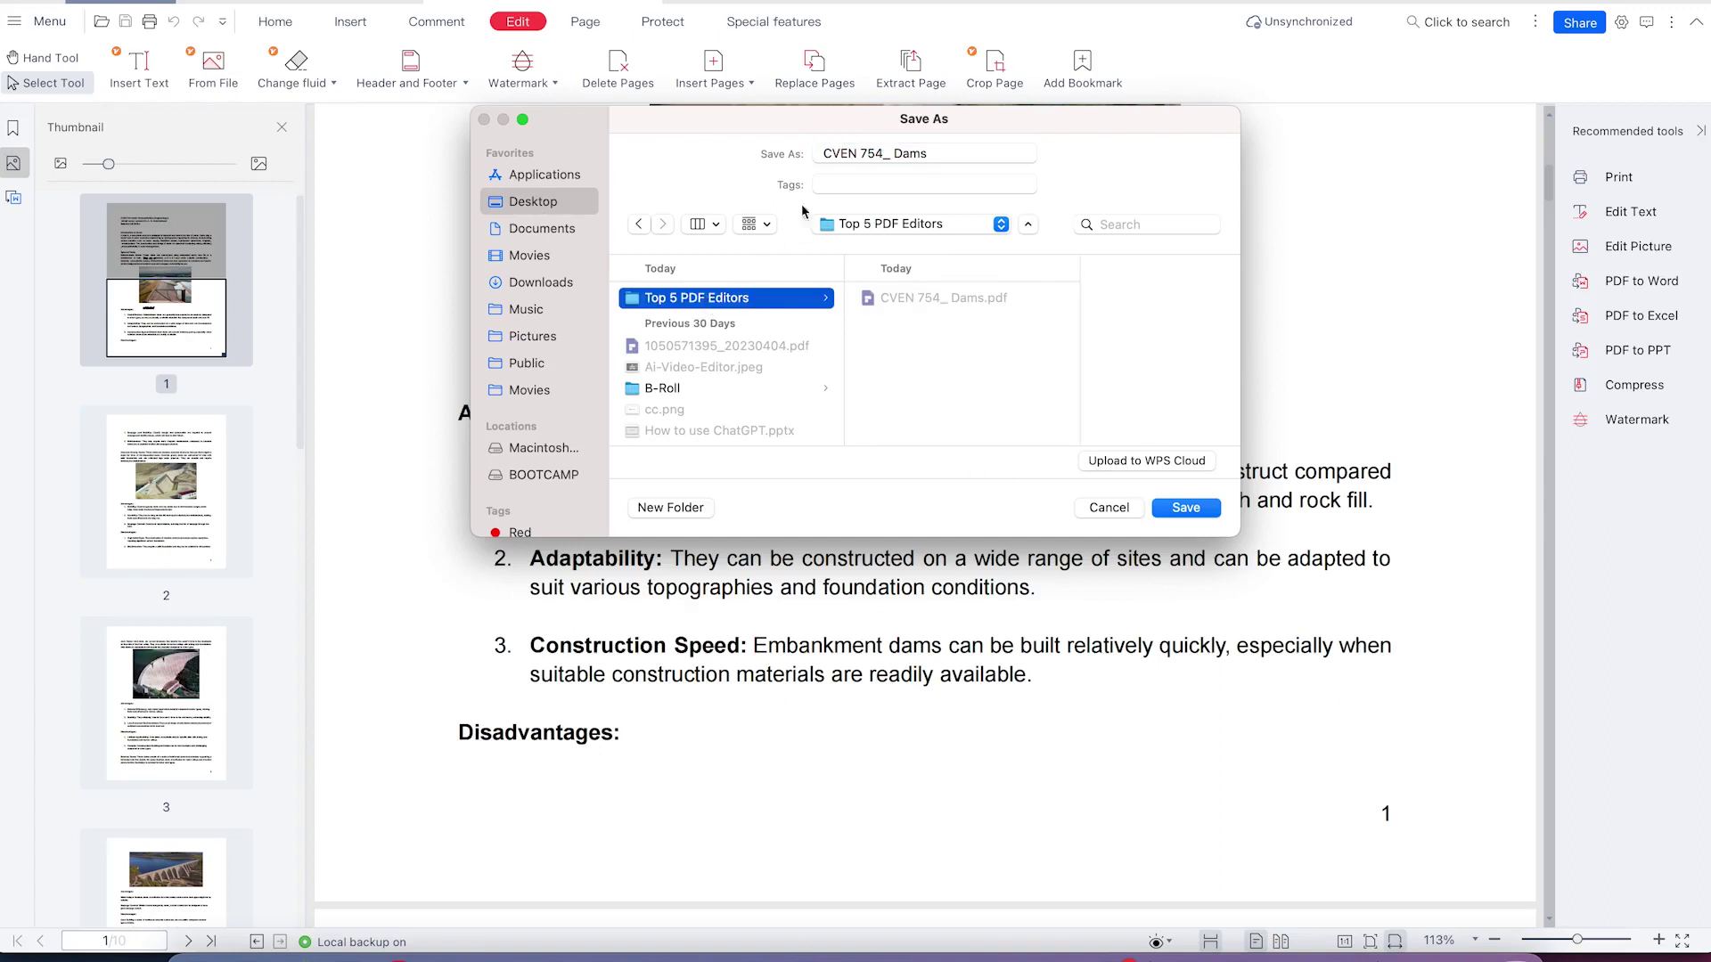
{"action": "triple_click", "coordinate": [877, 152]}
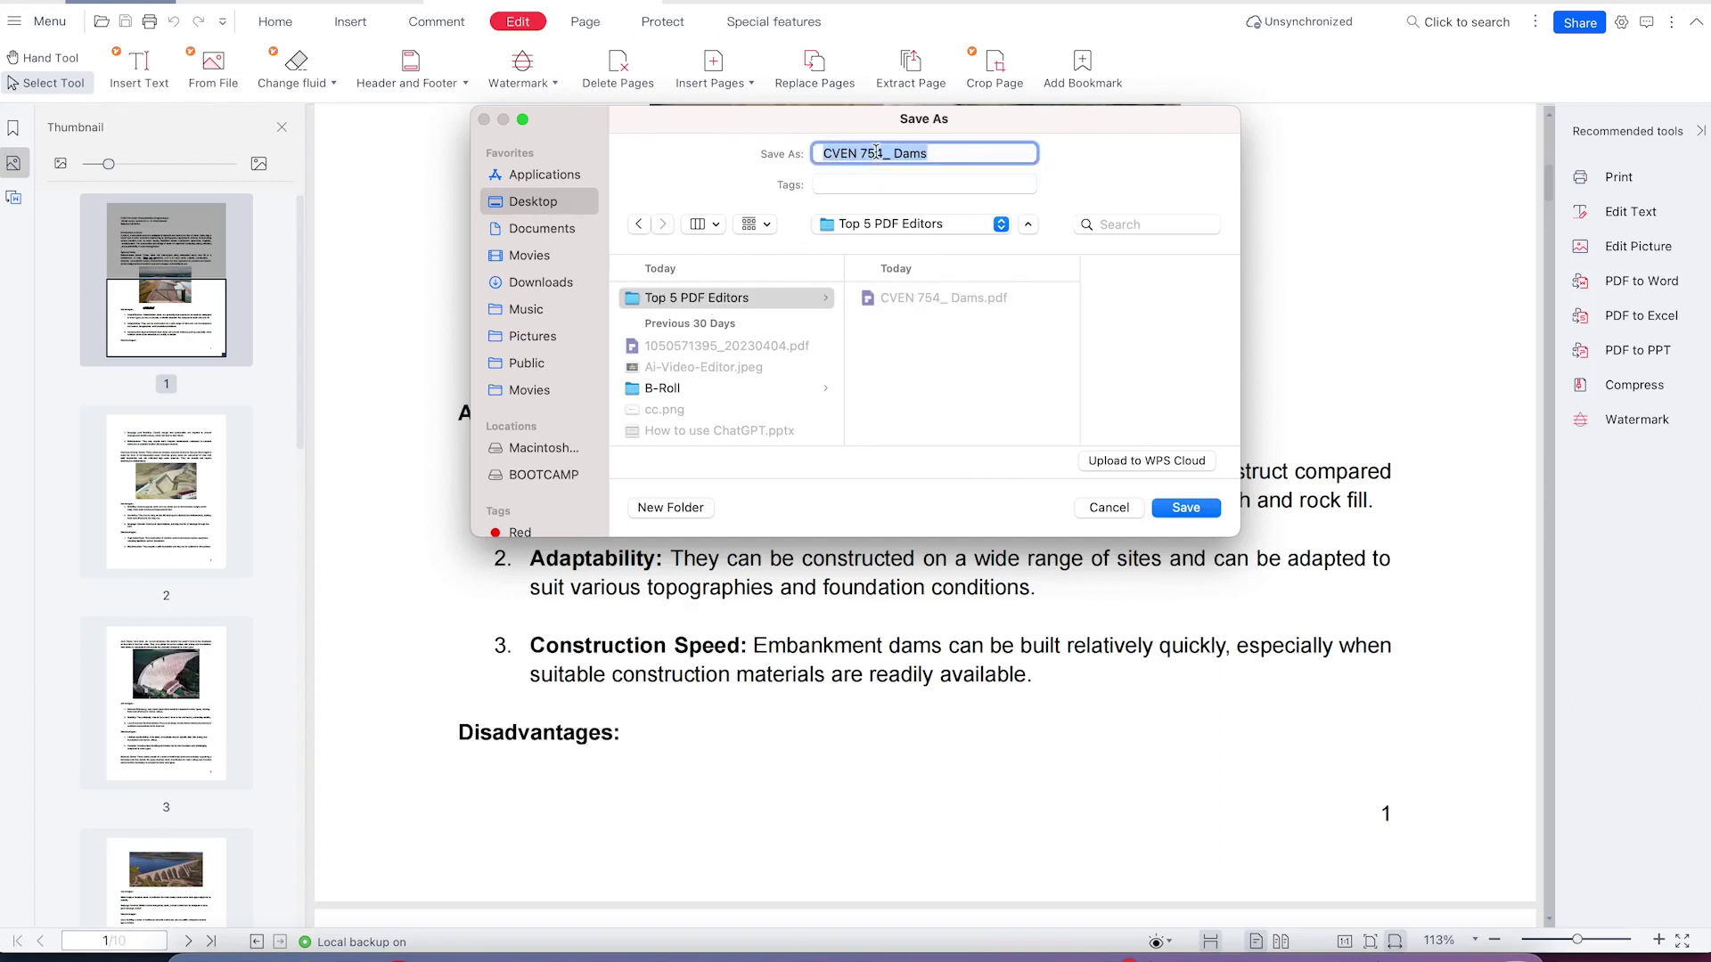
{"action": "type", "text": "trial 1"}
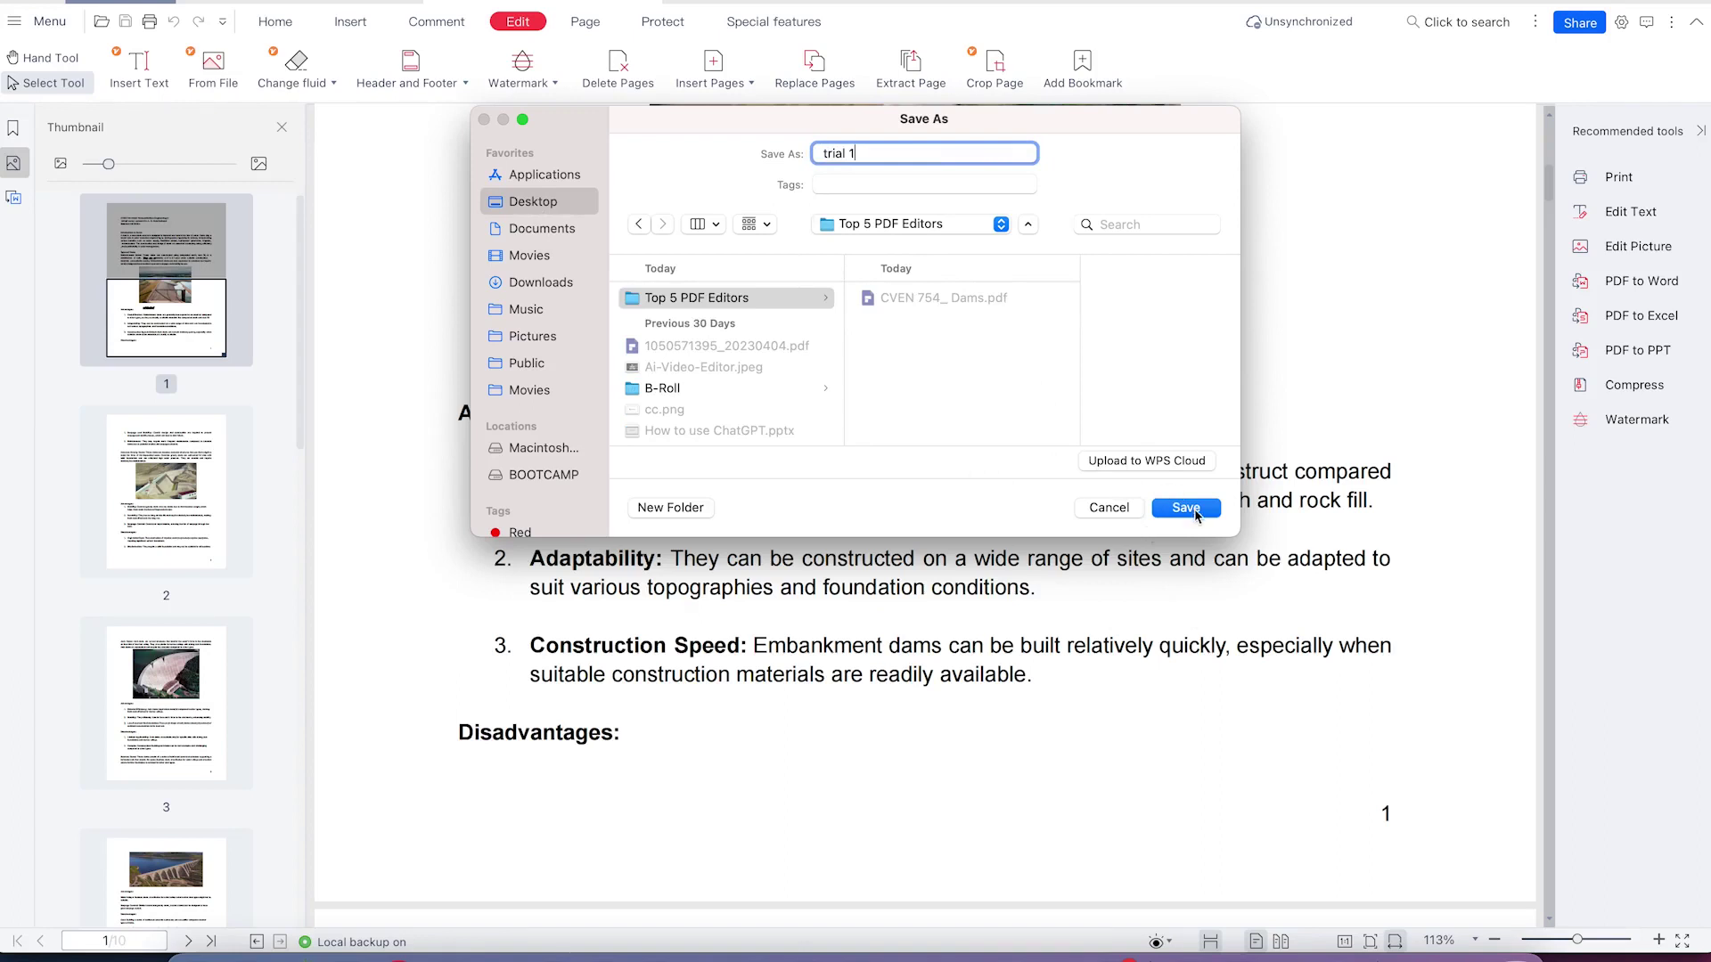
{"action": "left_click", "coordinate": [1194, 510]}
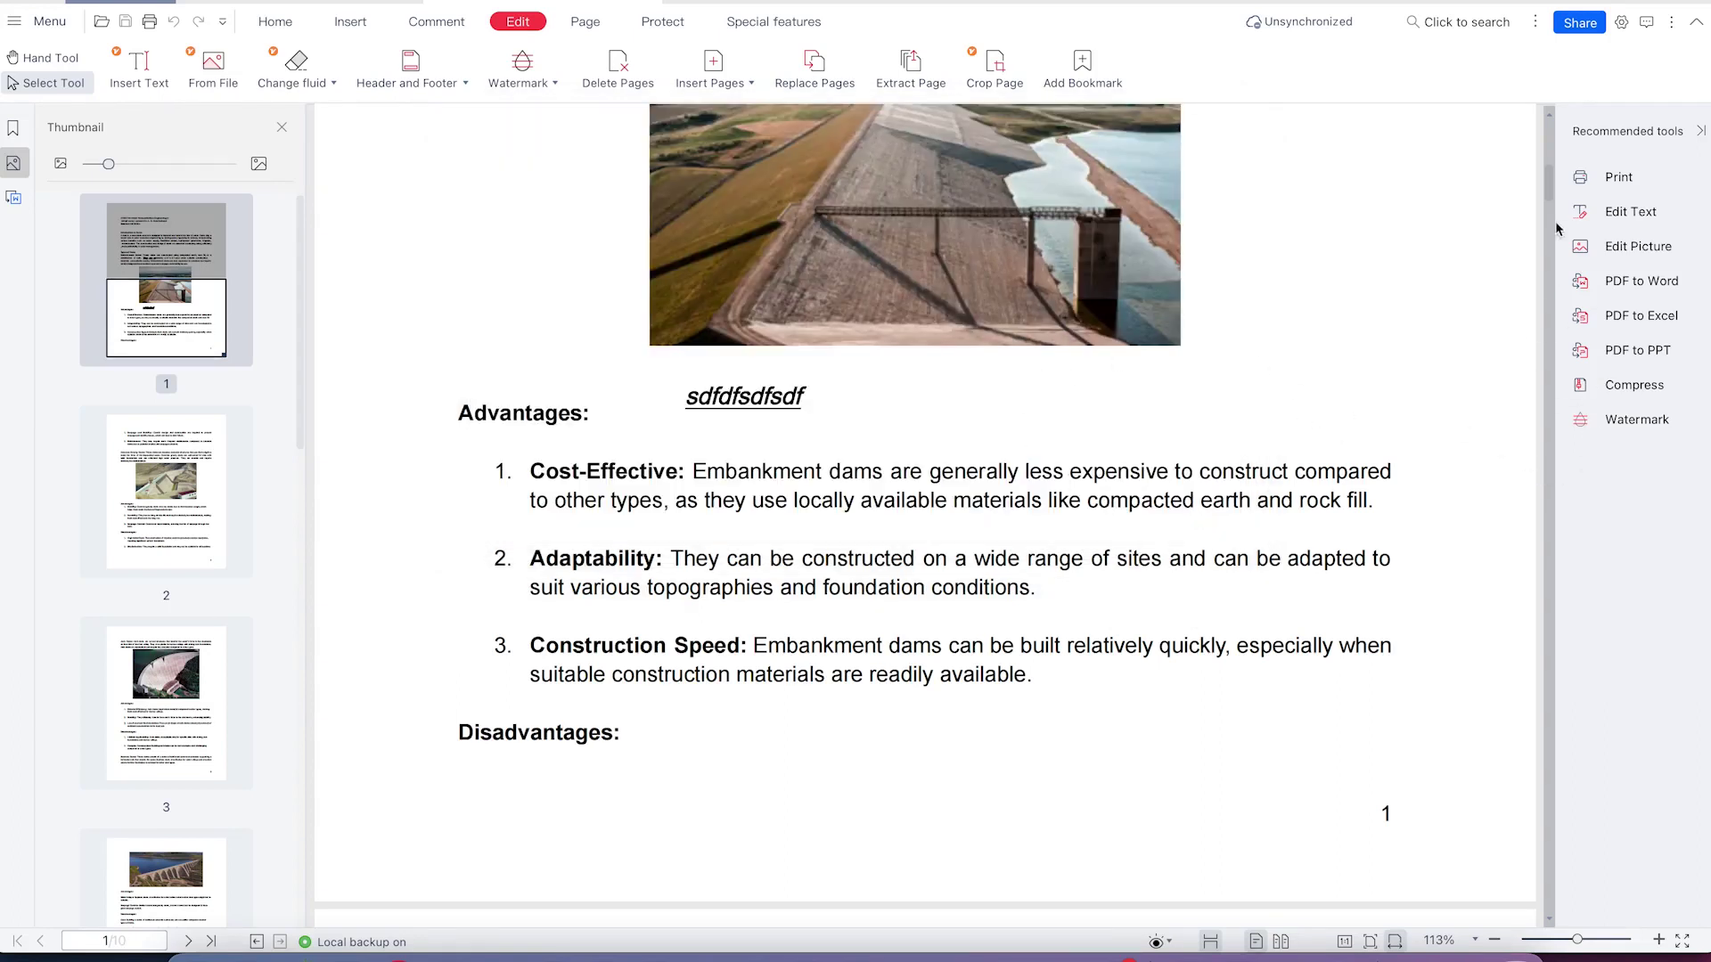
Step: Check the saved file's sharing options, then switch to Google Chrome
{"action": "left_click", "coordinate": [1578, 30]}
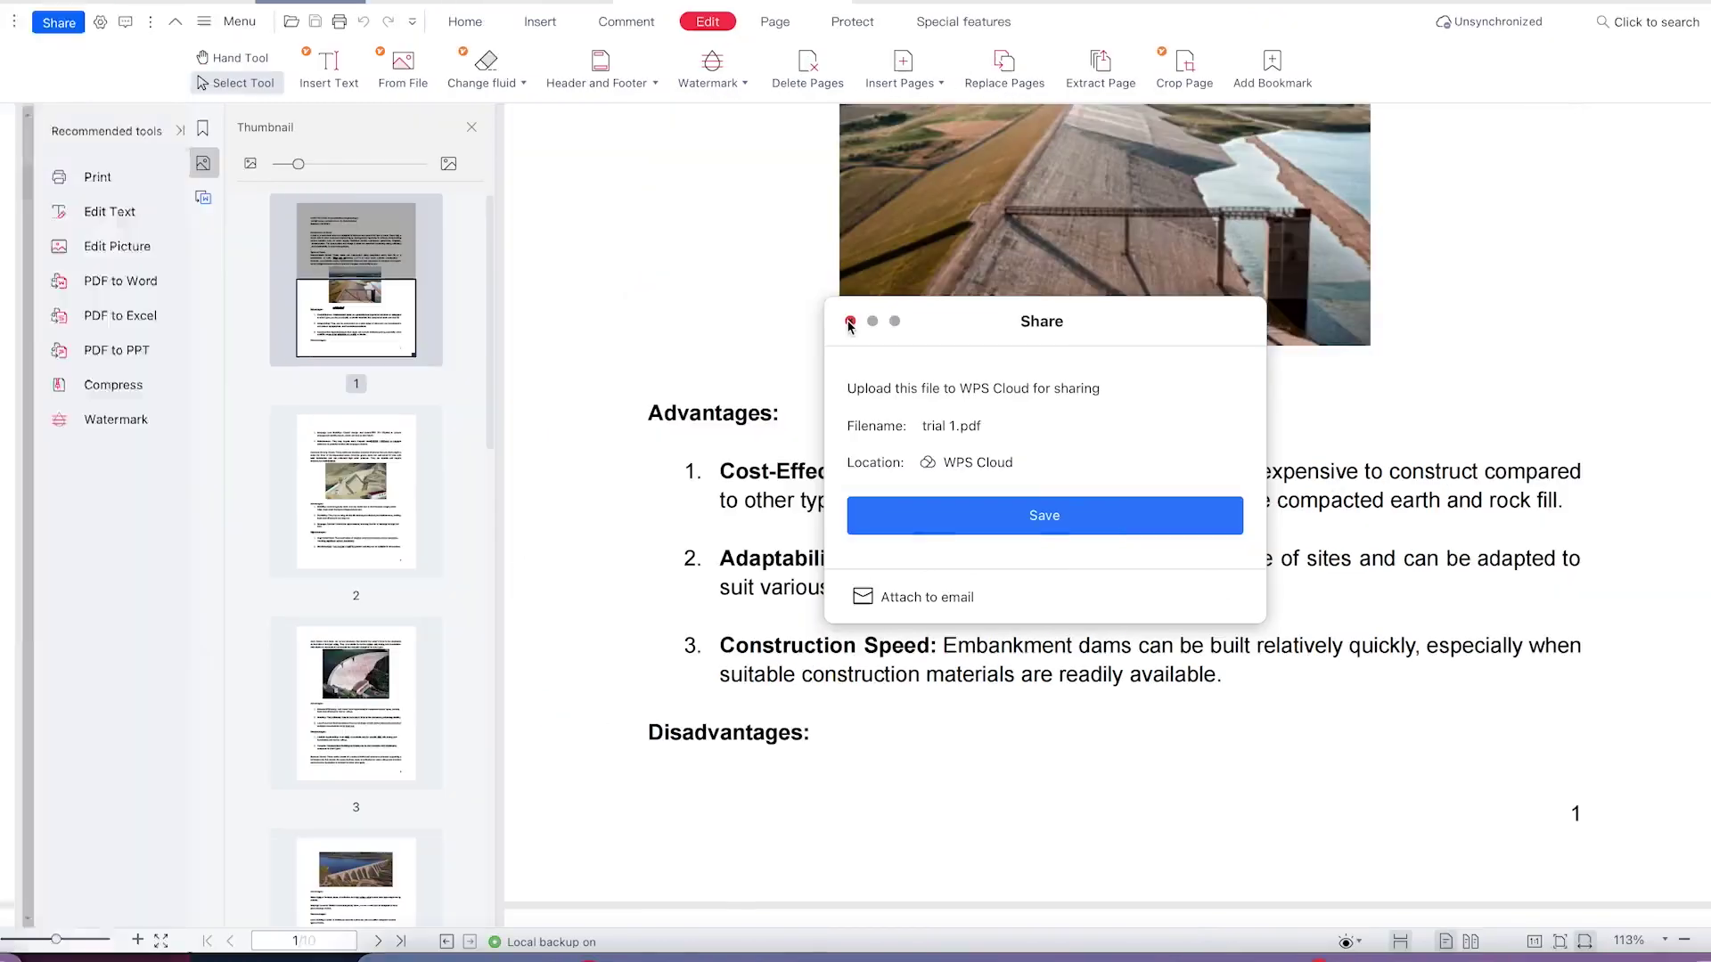
{"action": "left_click", "coordinate": [660, 324]}
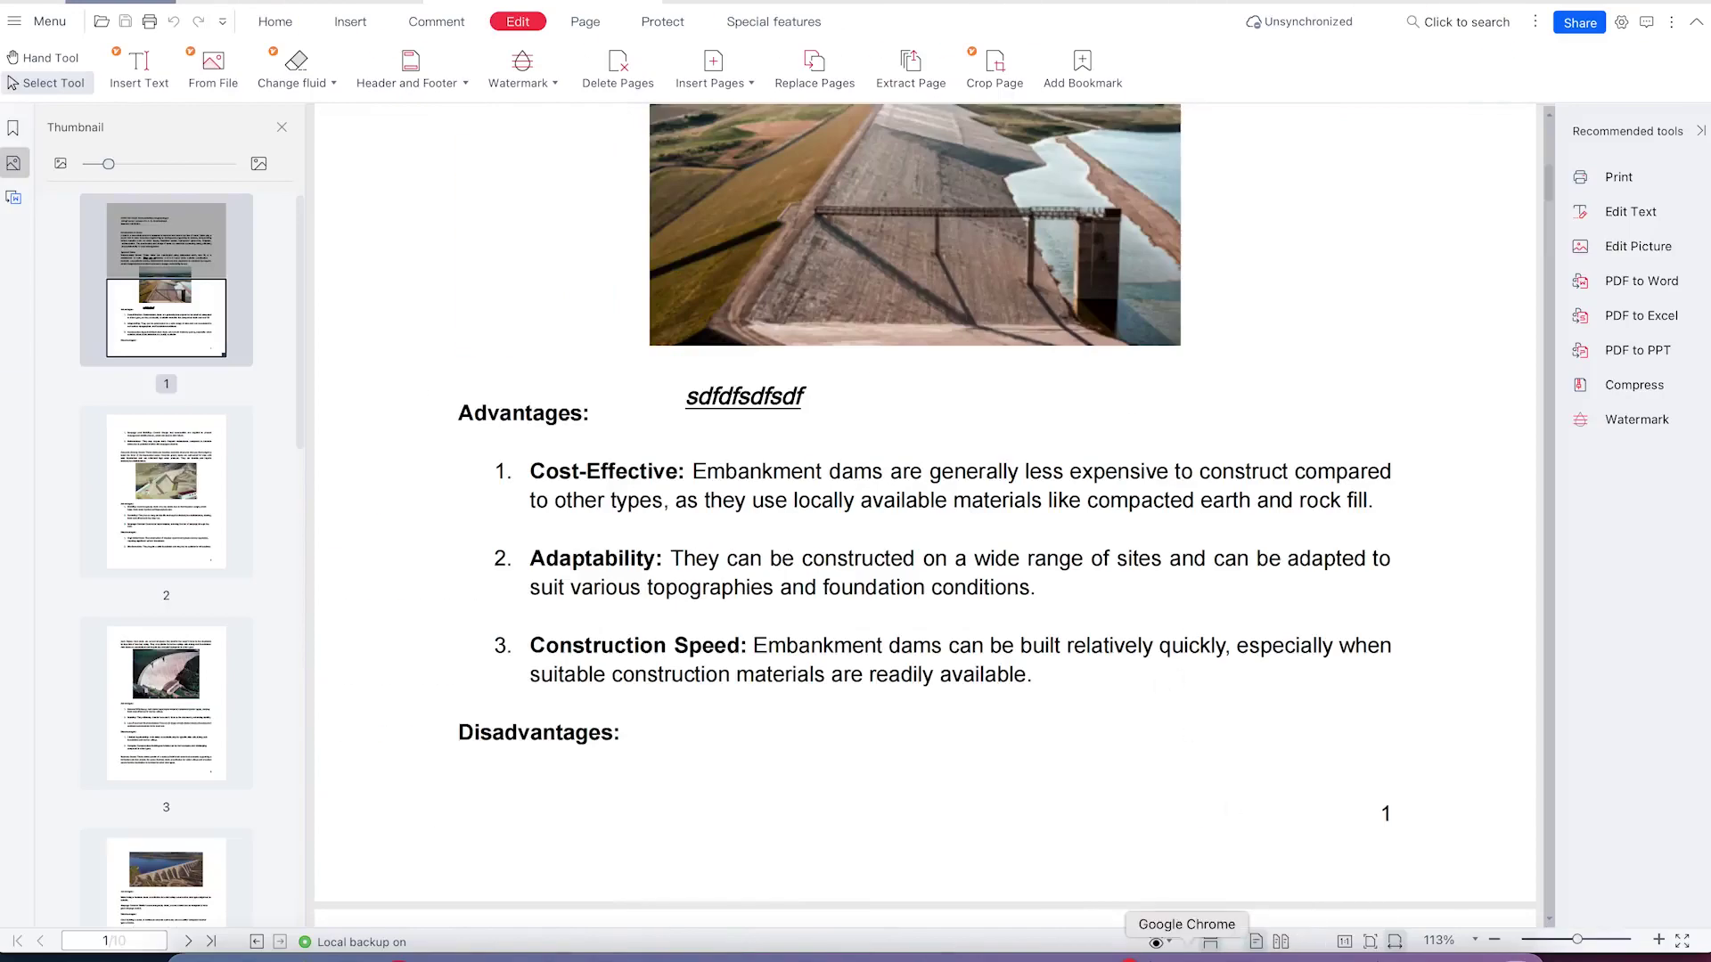
{"action": "left_click", "coordinate": [1187, 955]}
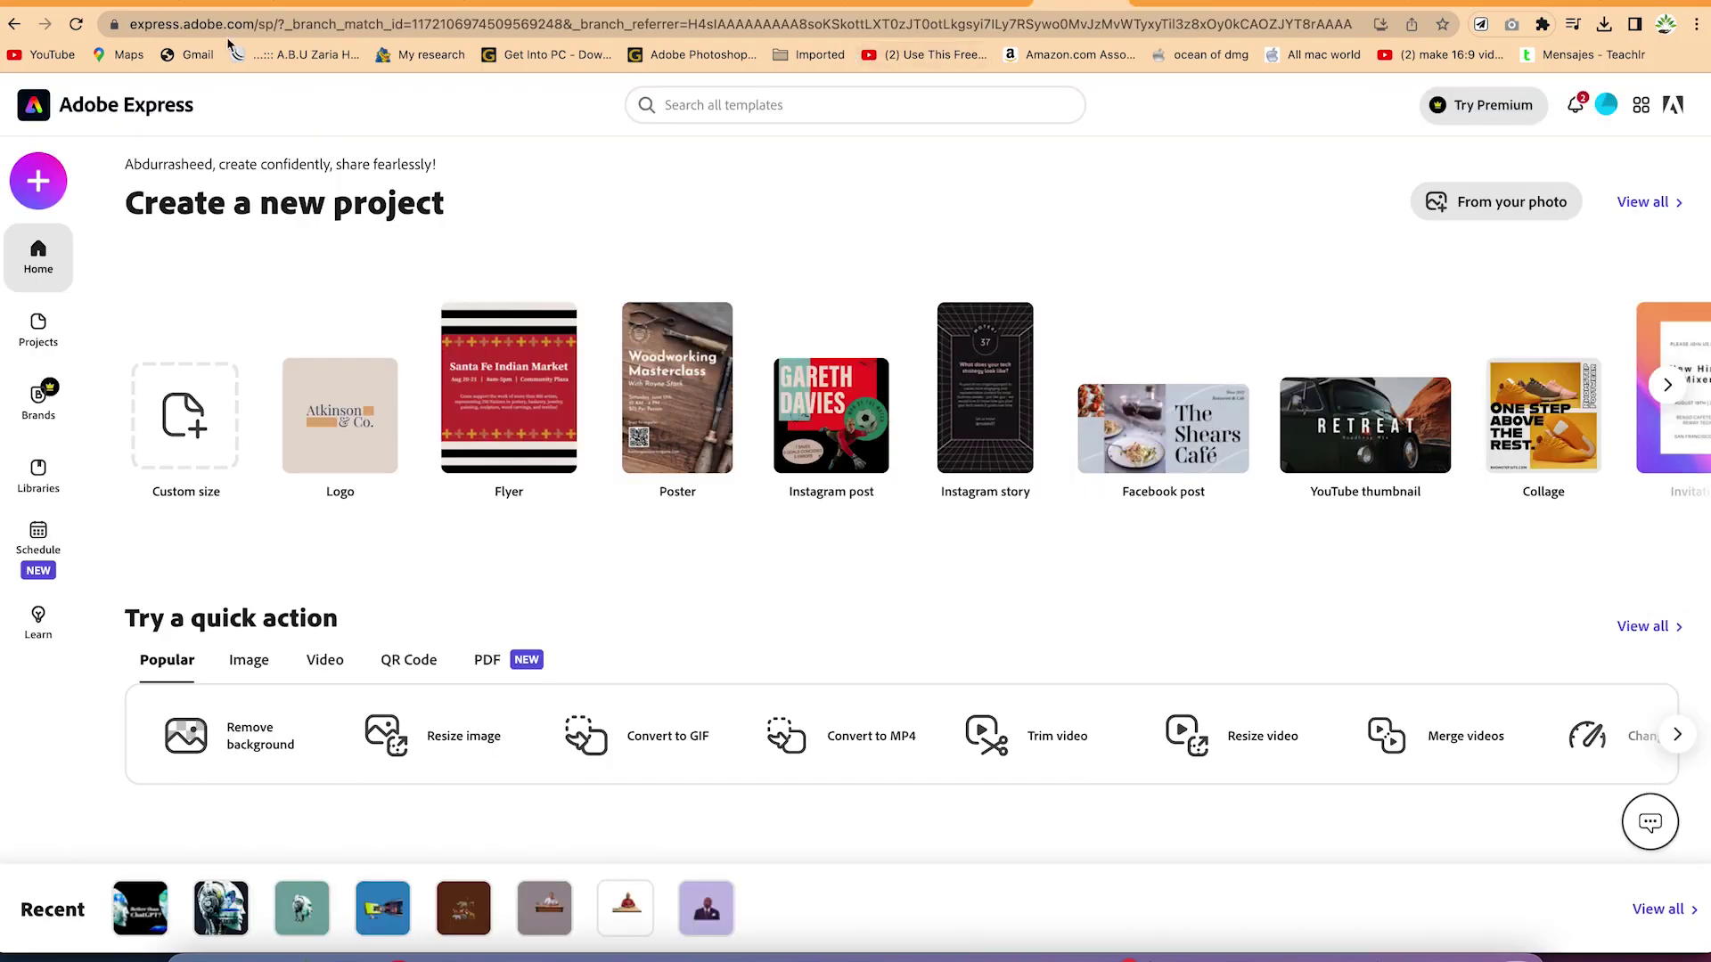
Step: Open Adobe Express's Edit text & images tool from the PDF quick actions
{"action": "left_click", "coordinate": [257, 22]}
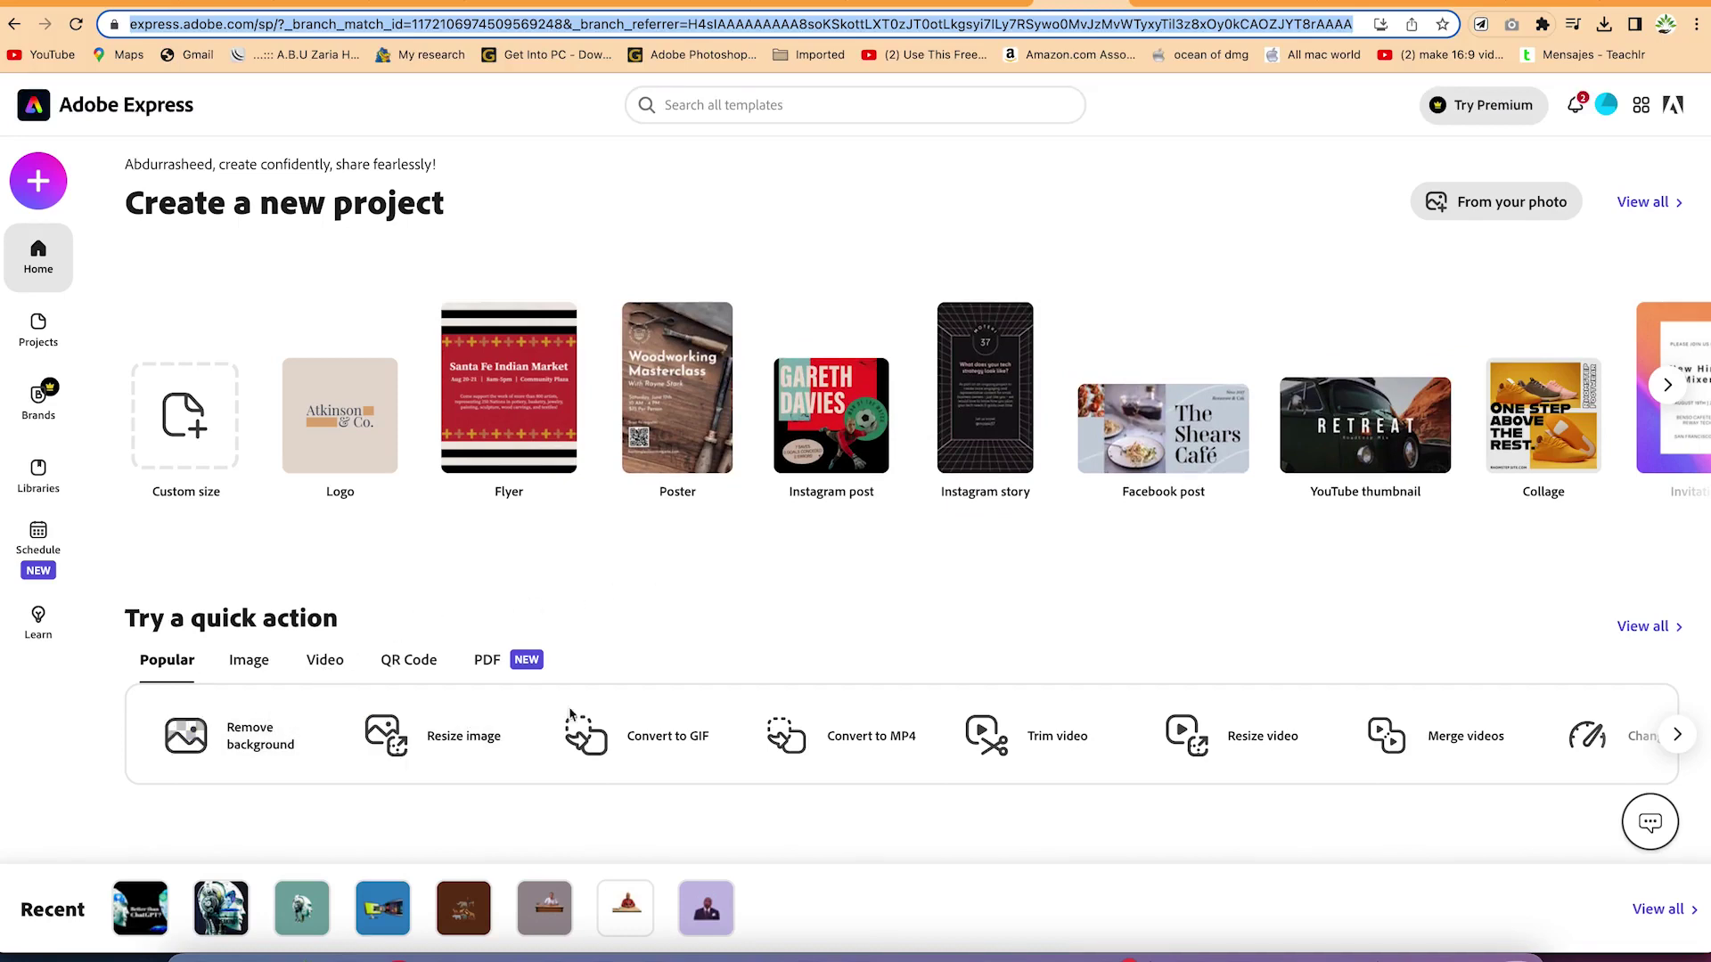
{"action": "left_click", "coordinate": [242, 665]}
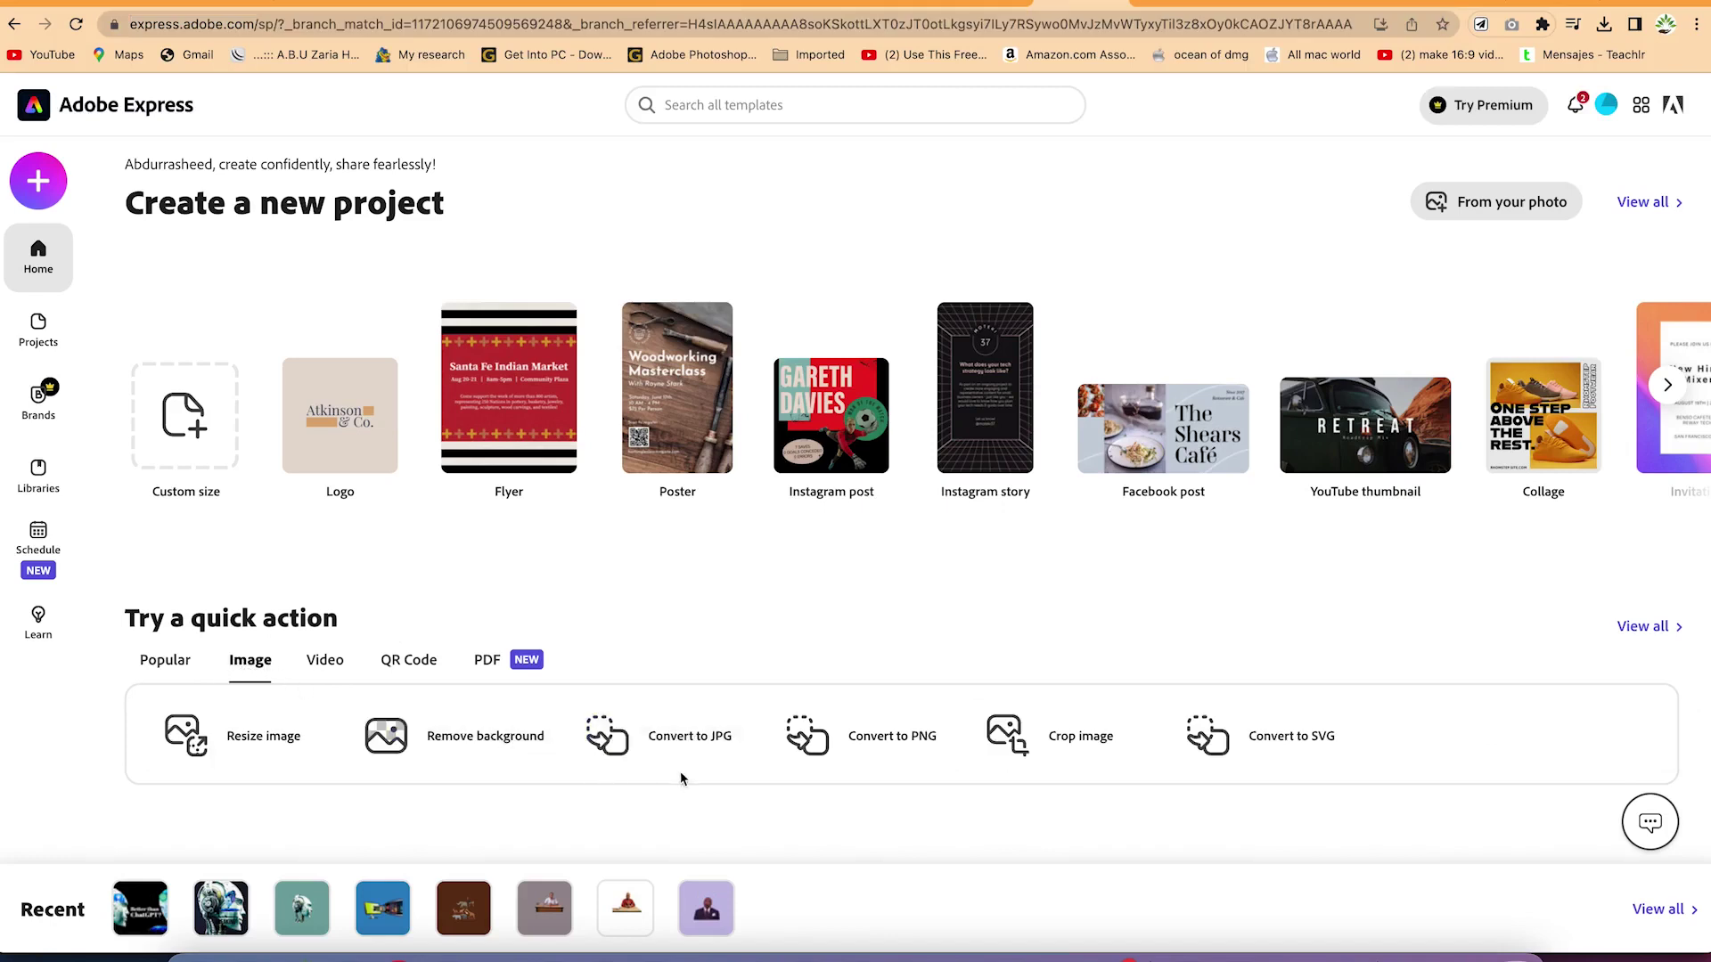
{"action": "left_click", "coordinate": [485, 661]}
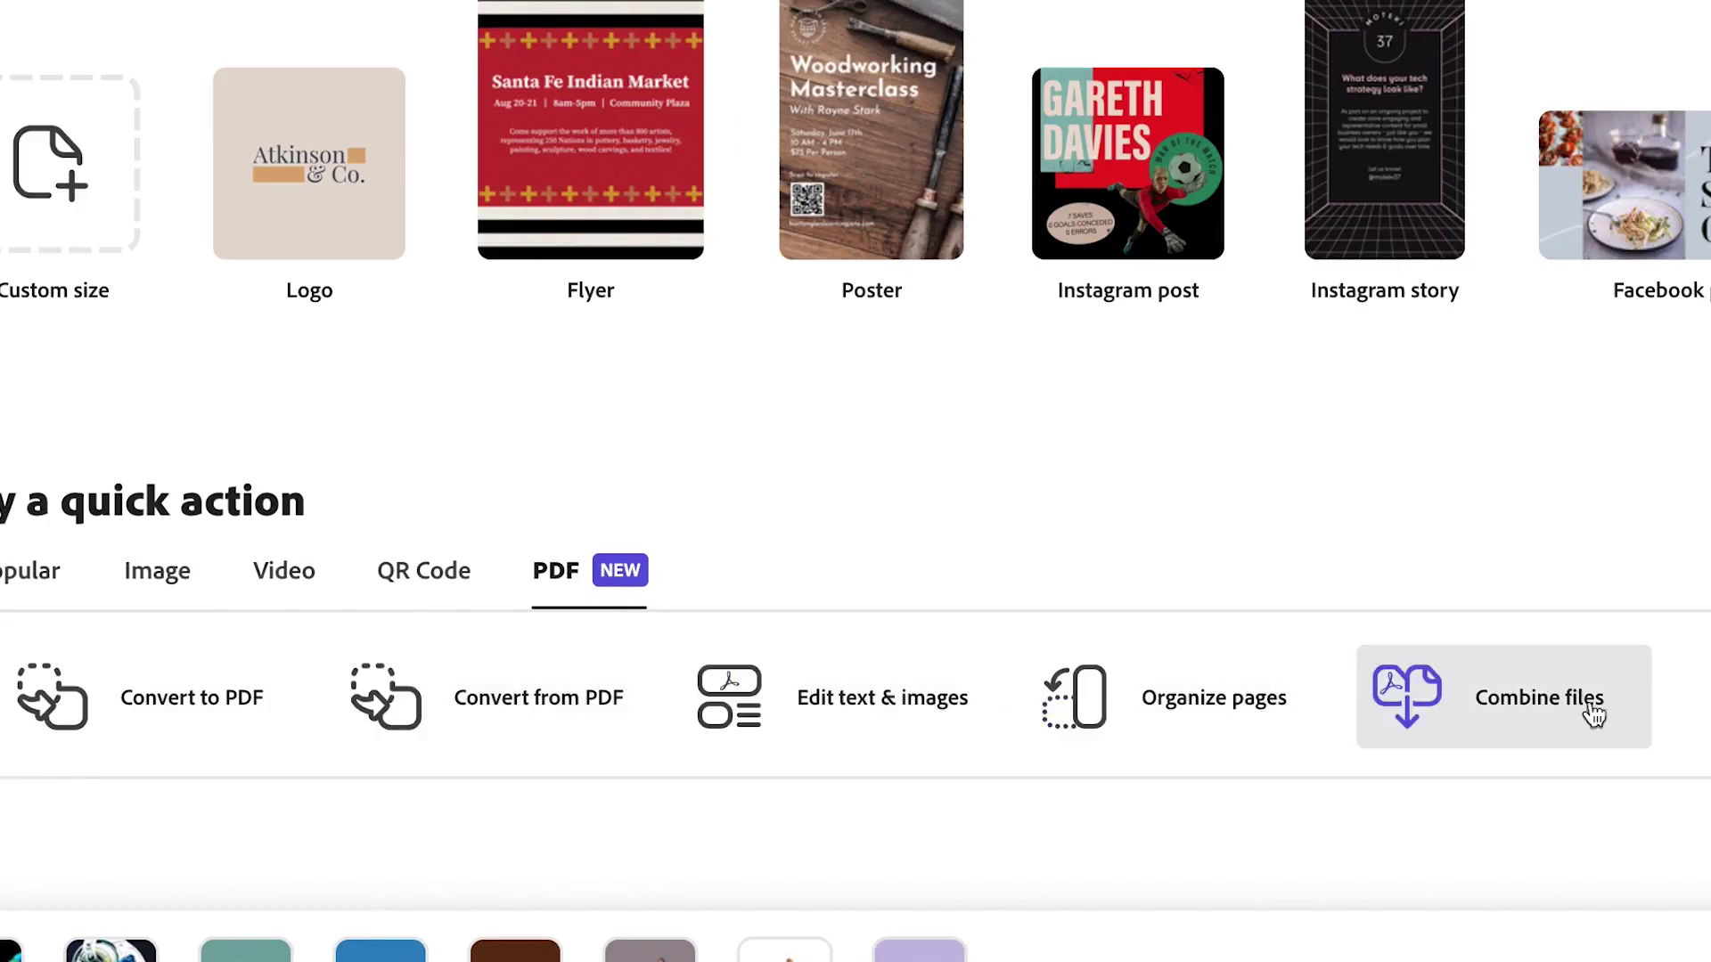
{"action": "scroll", "coordinate": [1622, 691], "scroll_direction": "down", "scroll_amount": 5}
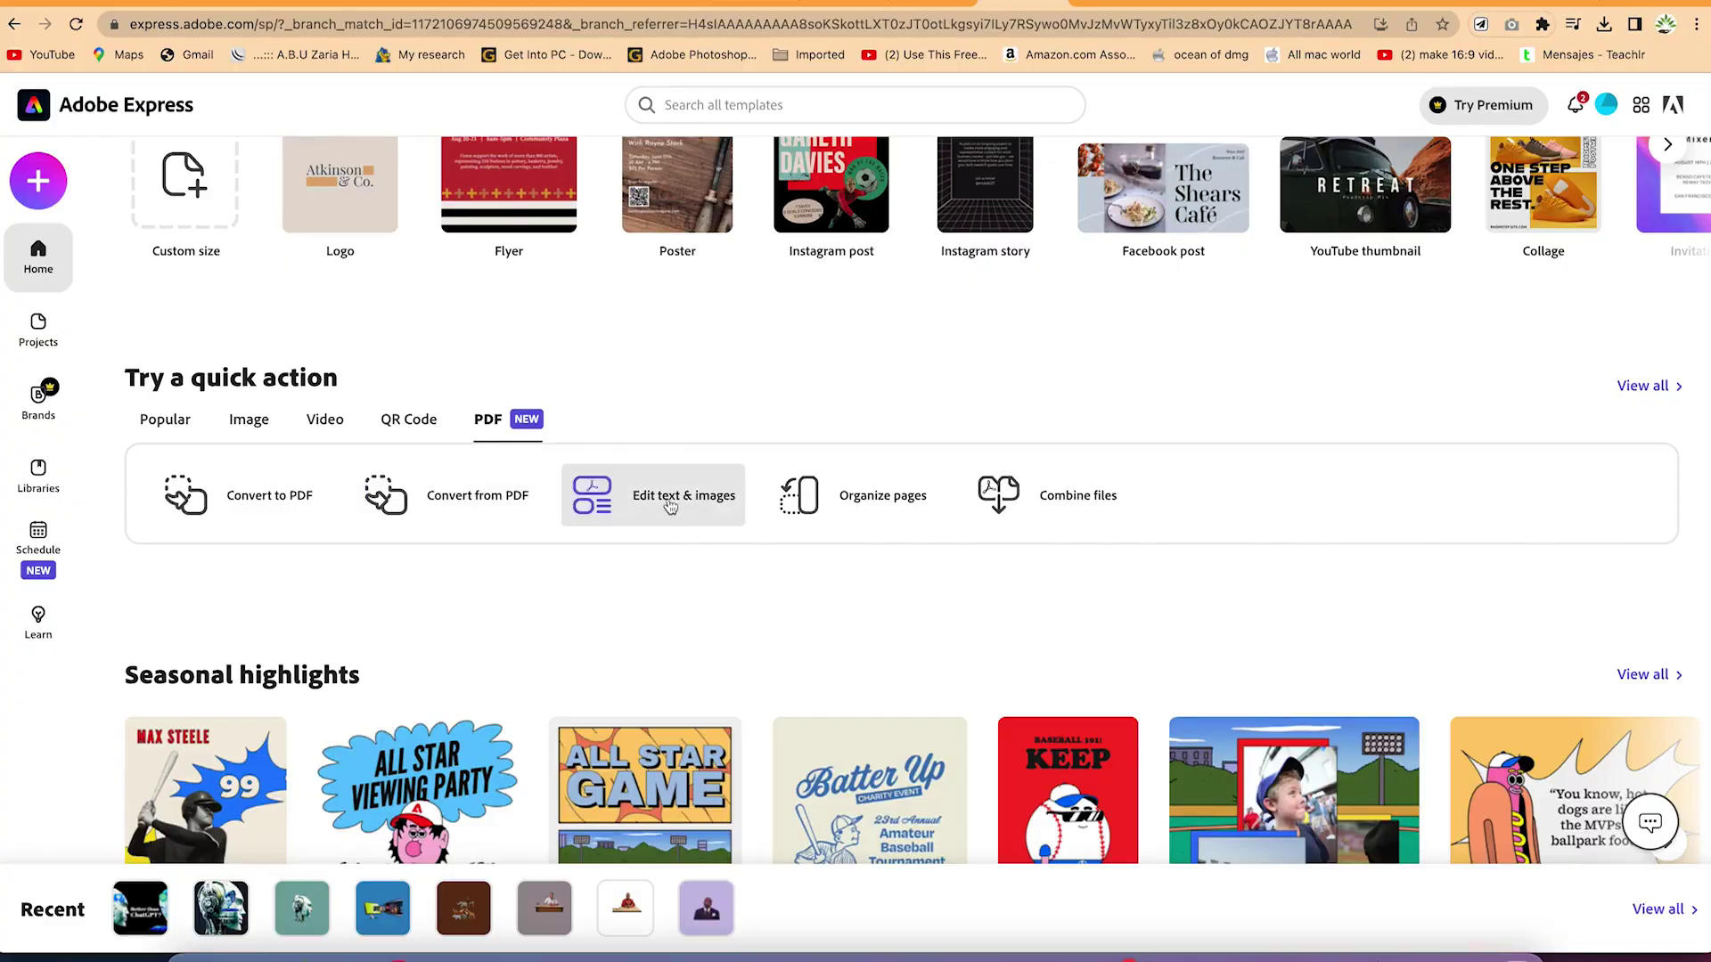
{"action": "left_click", "coordinate": [668, 502]}
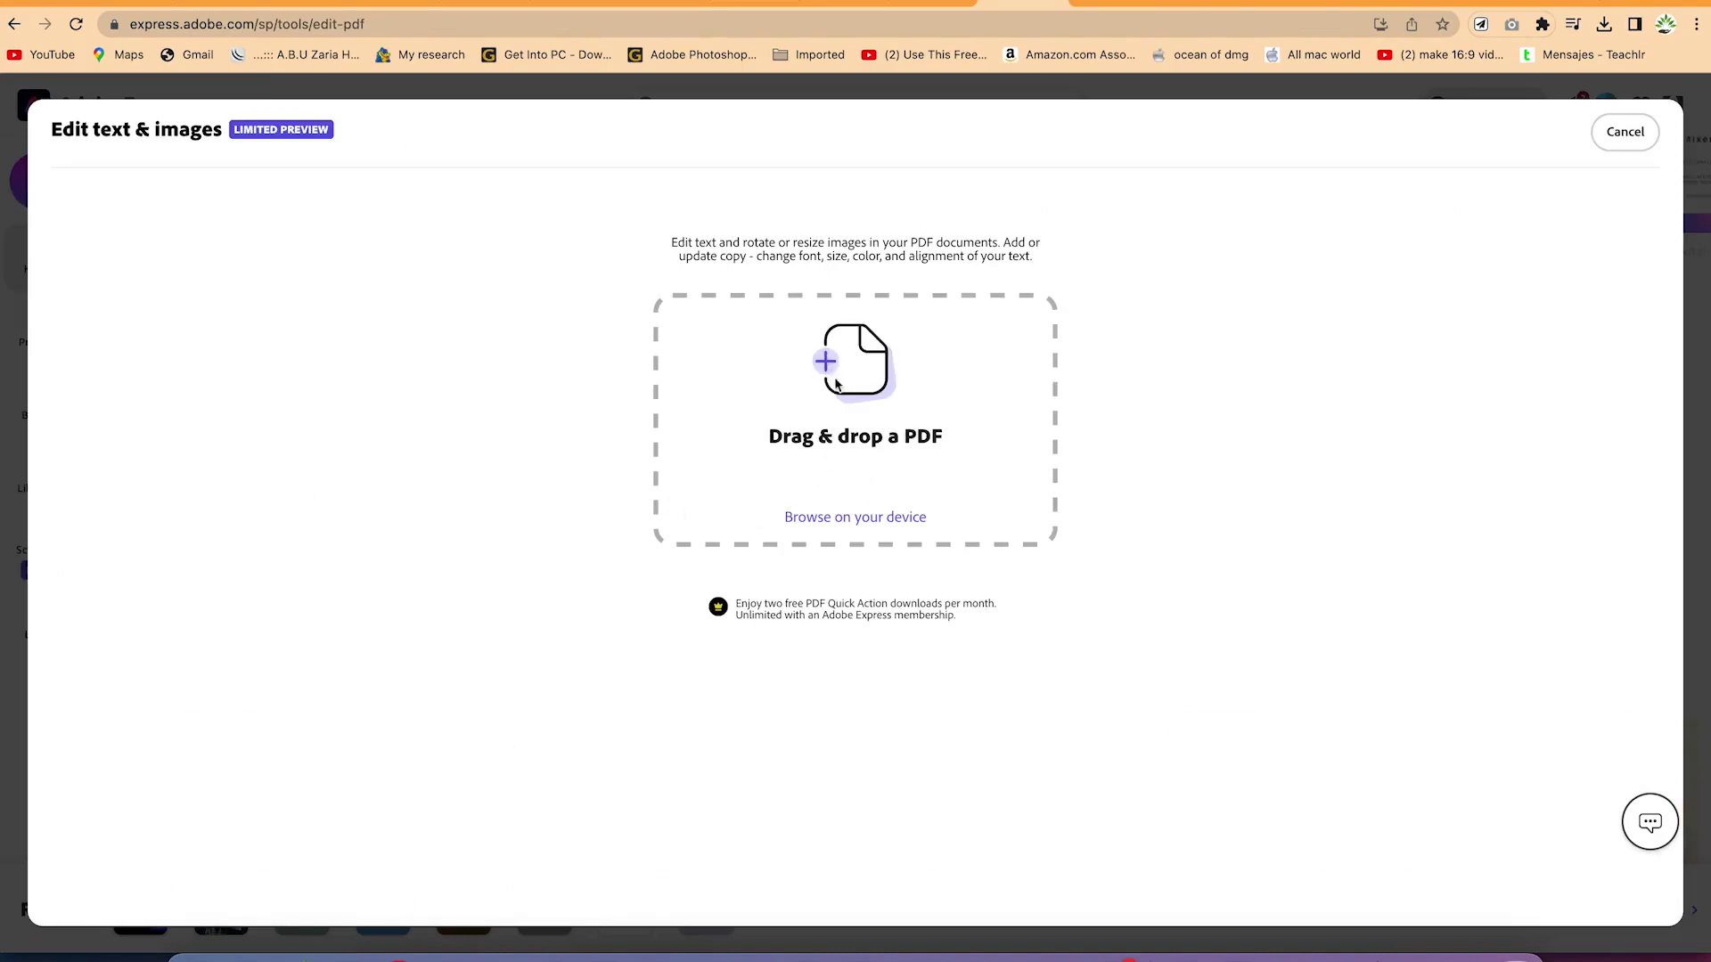
Step: Upload CVEN 754_ Dams.pdf from the device and start editing its top text block
{"action": "left_click", "coordinate": [851, 520]}
{"action": "left_click", "coordinate": [734, 329]}
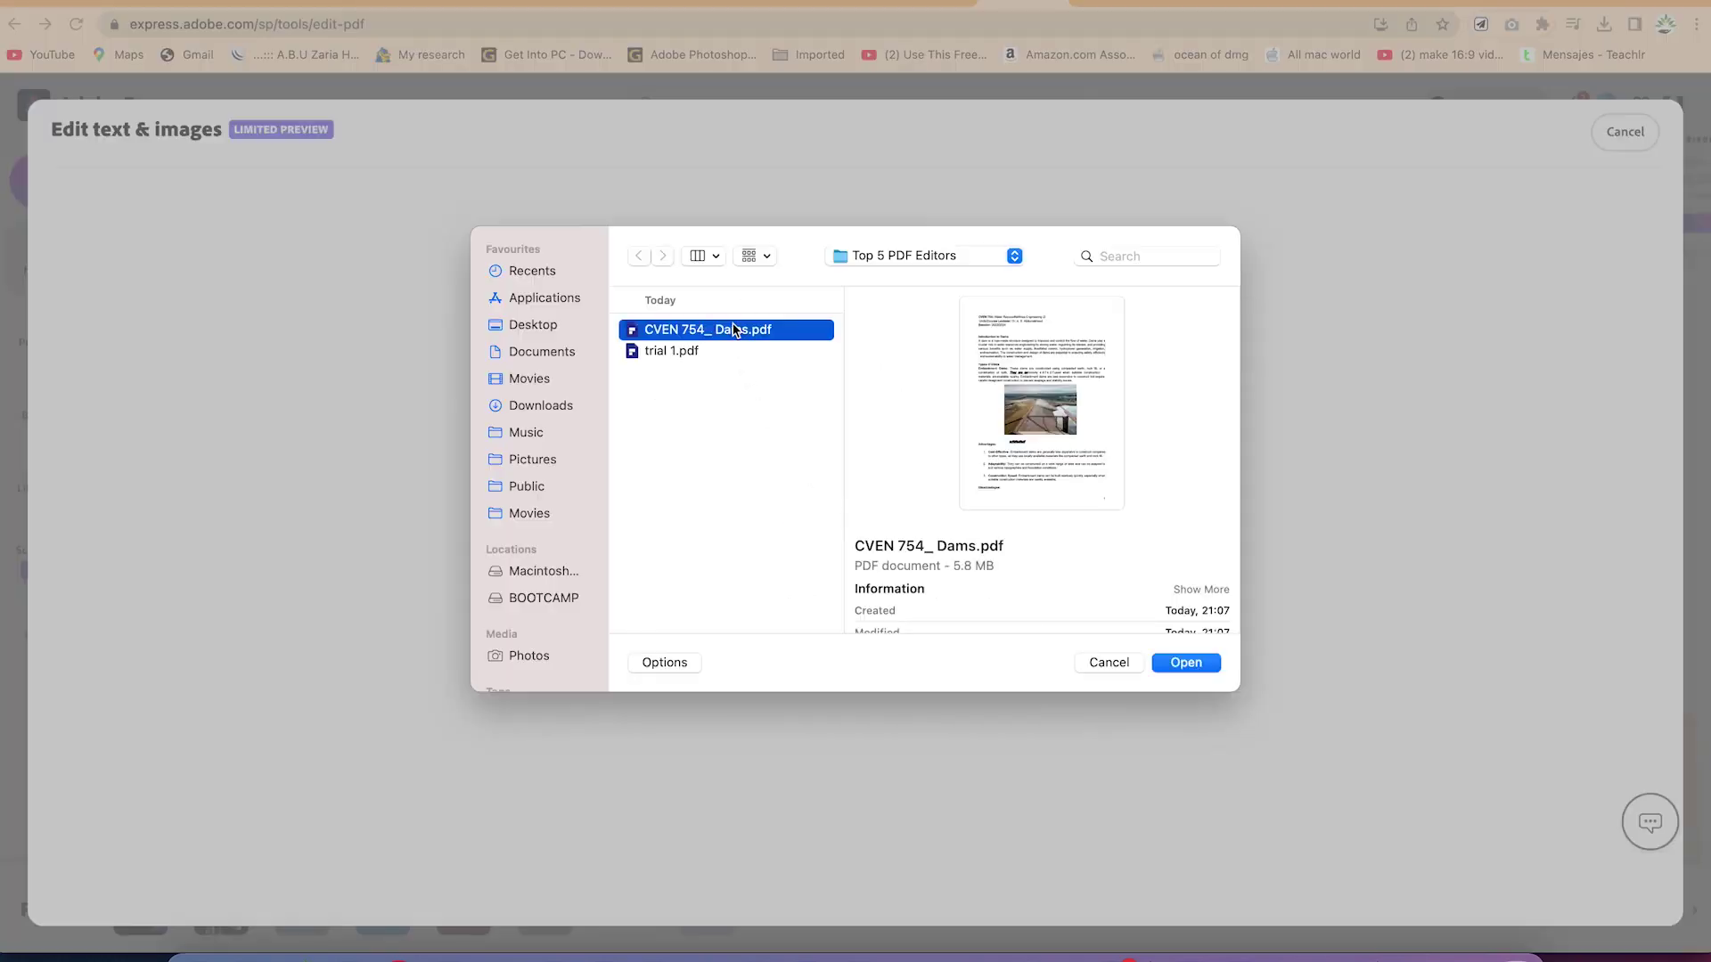
{"action": "left_click", "coordinate": [1188, 663]}
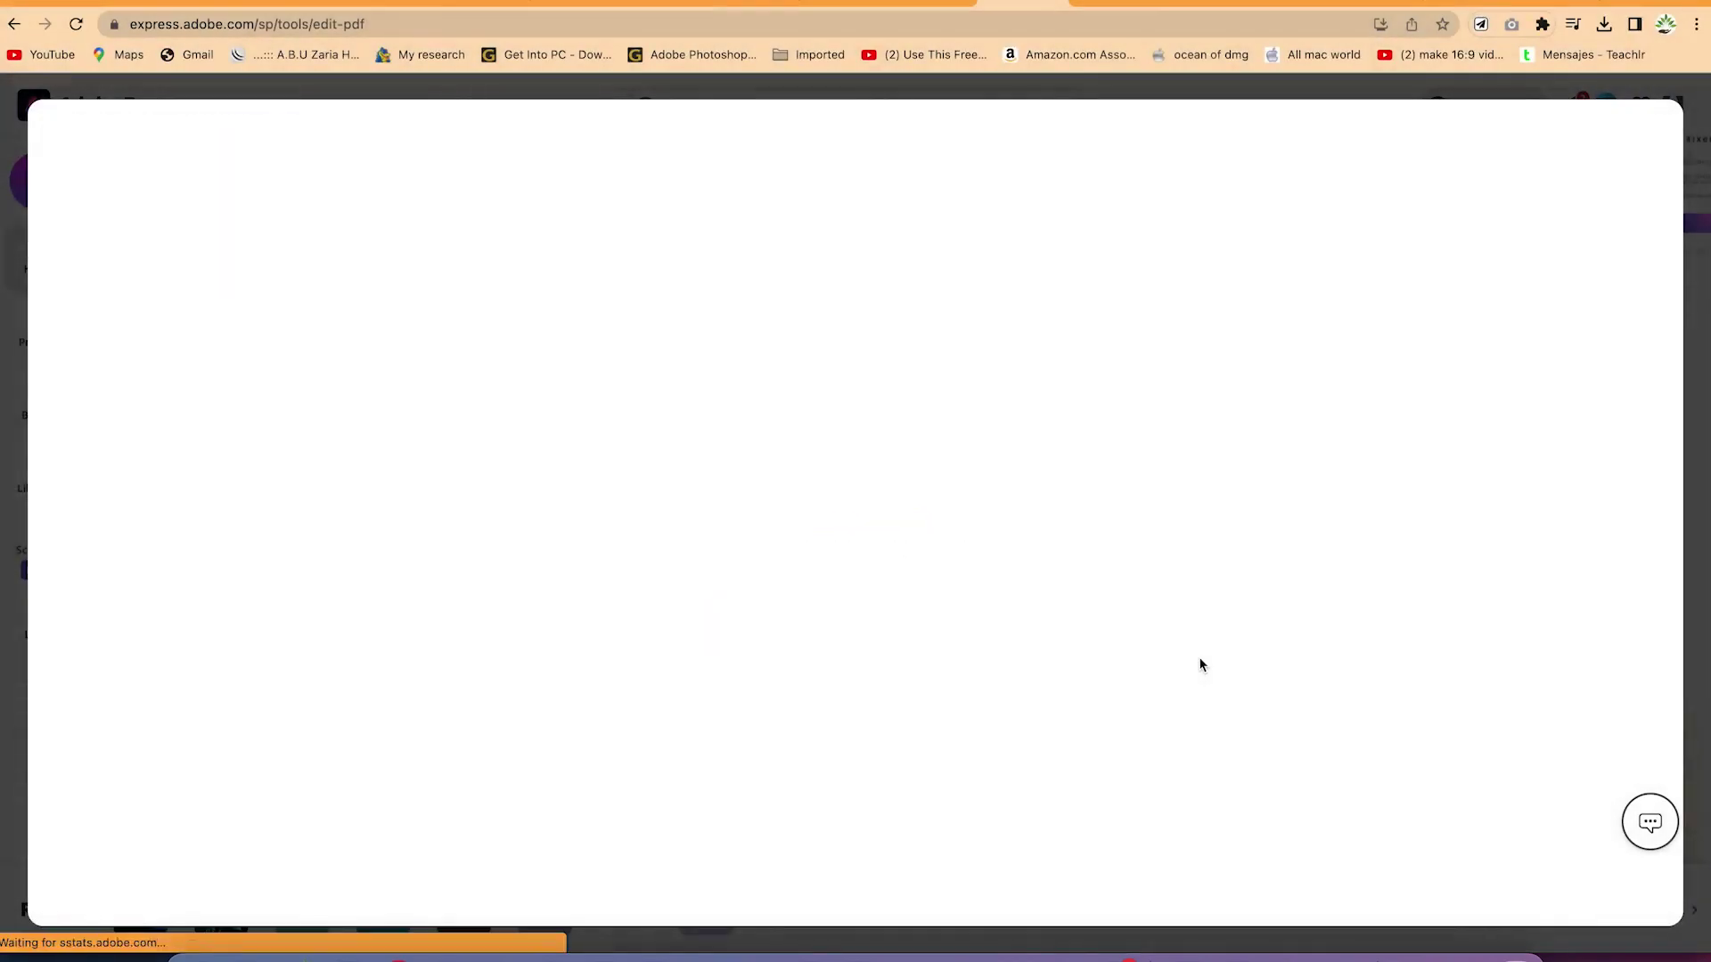
{"action": "scroll", "coordinate": [962, 553], "scroll_direction": "down", "scroll_amount": 5}
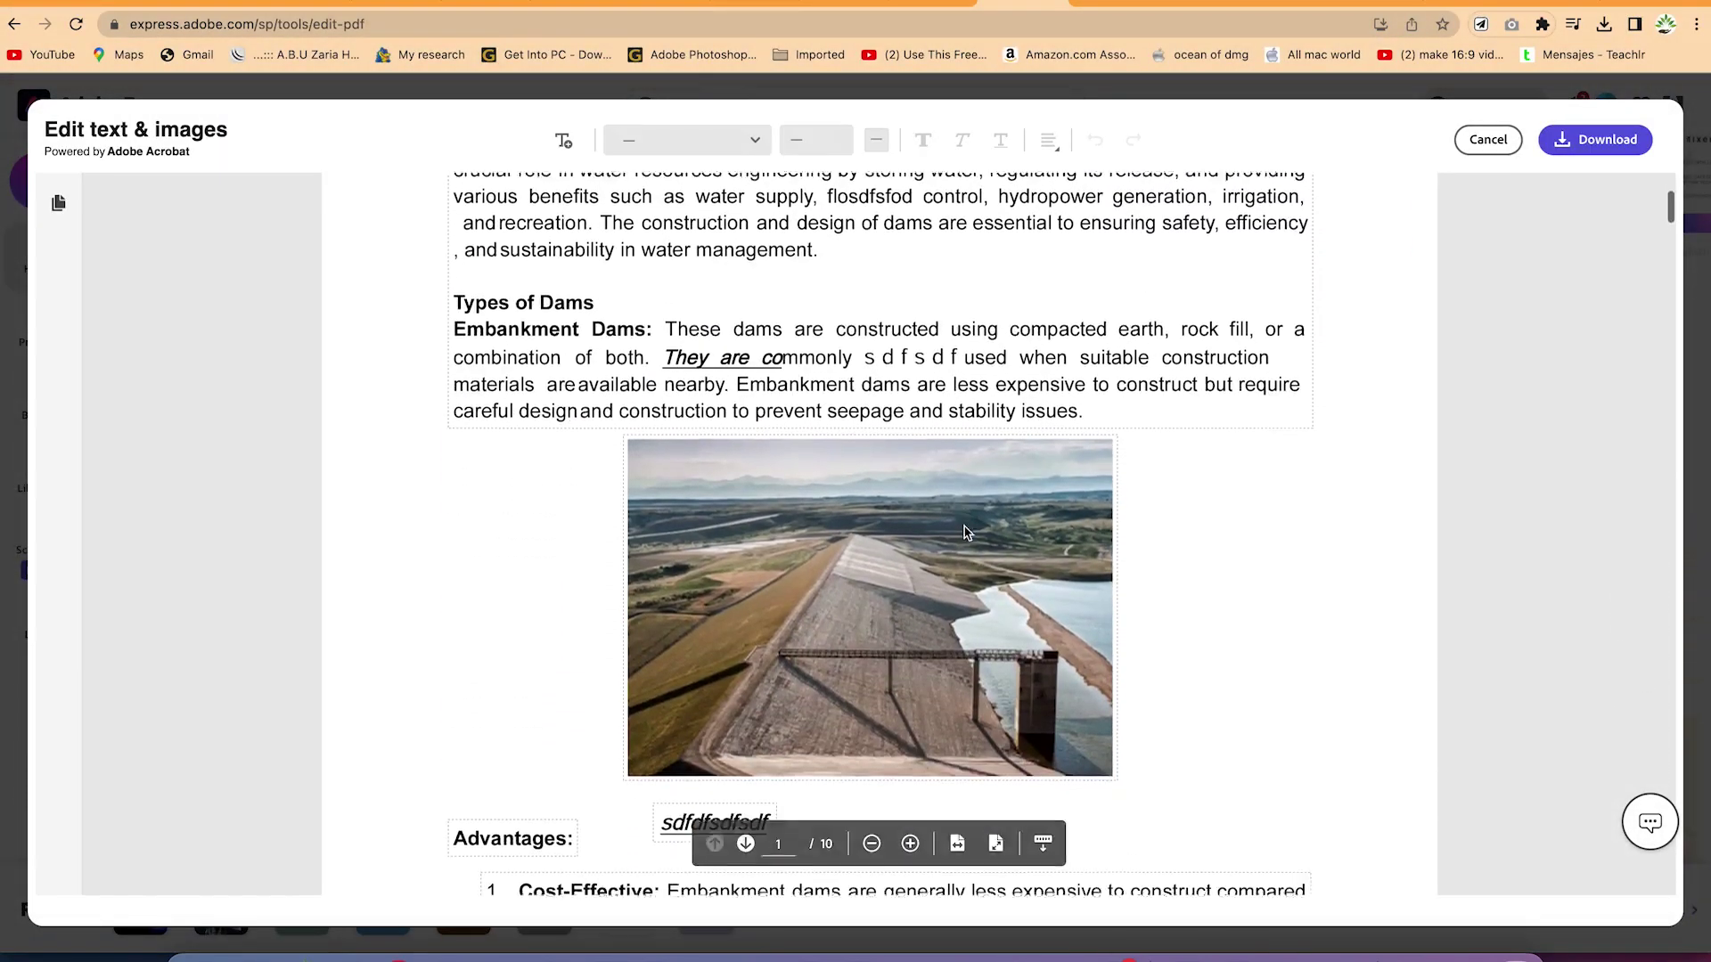
{"action": "scroll", "coordinate": [964, 532], "scroll_direction": "down", "scroll_amount": 8}
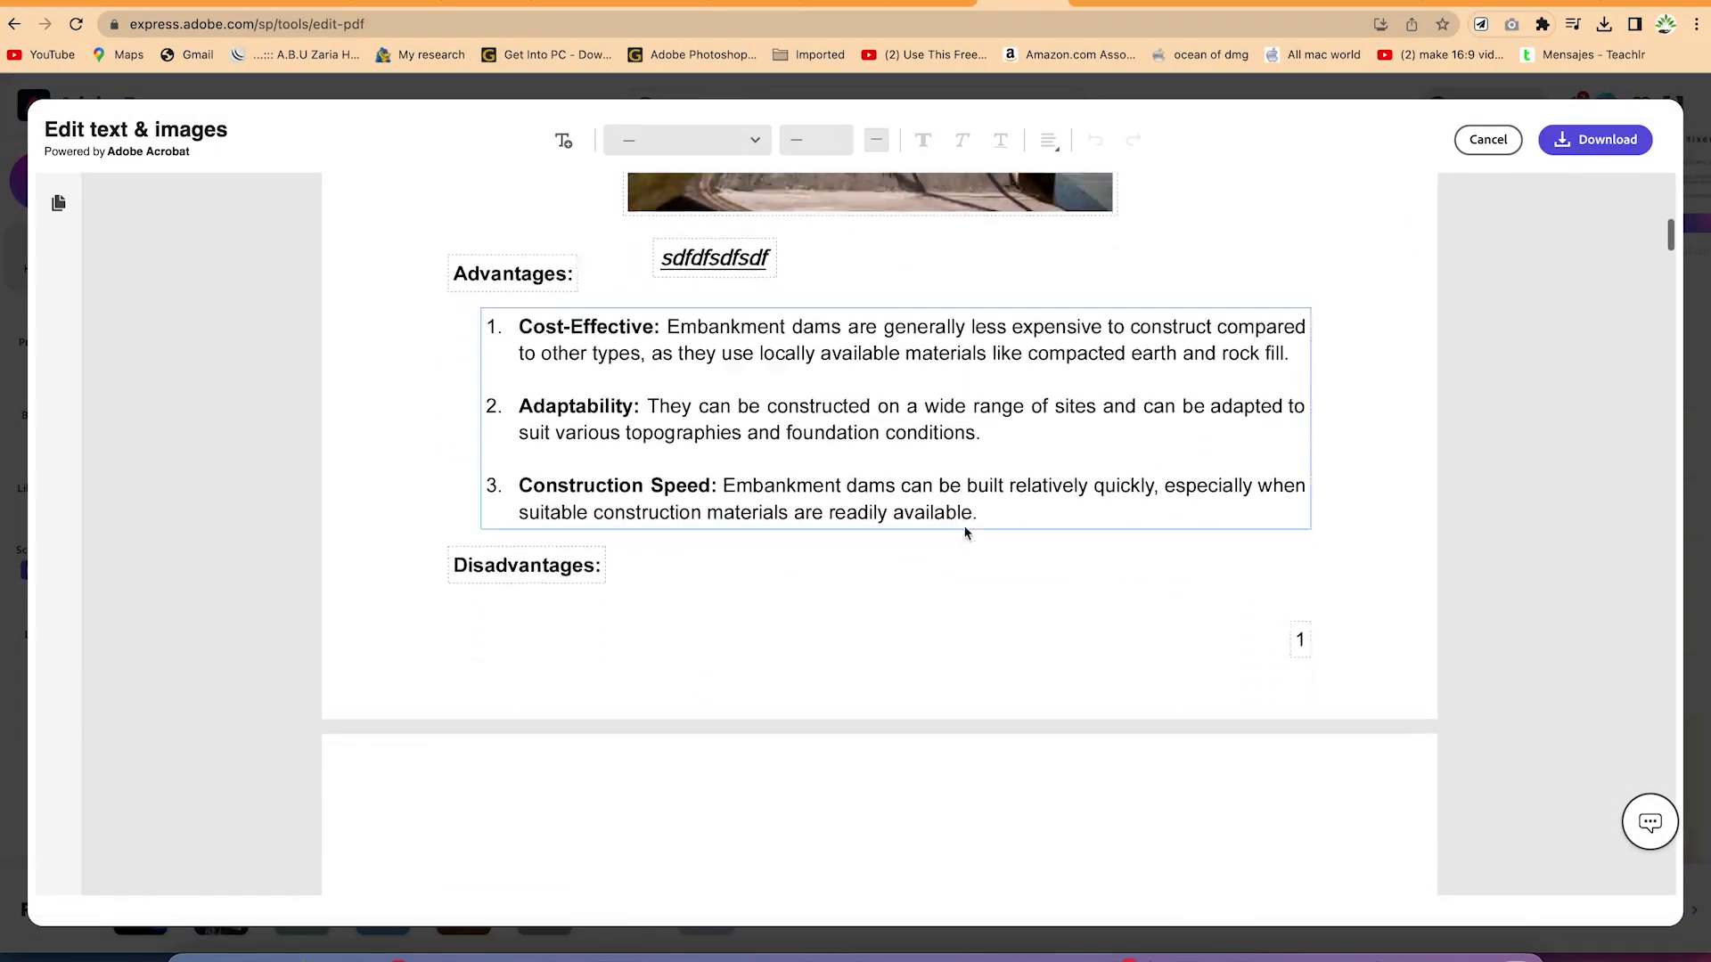
{"action": "scroll", "coordinate": [964, 532], "scroll_direction": "down", "scroll_amount": 7}
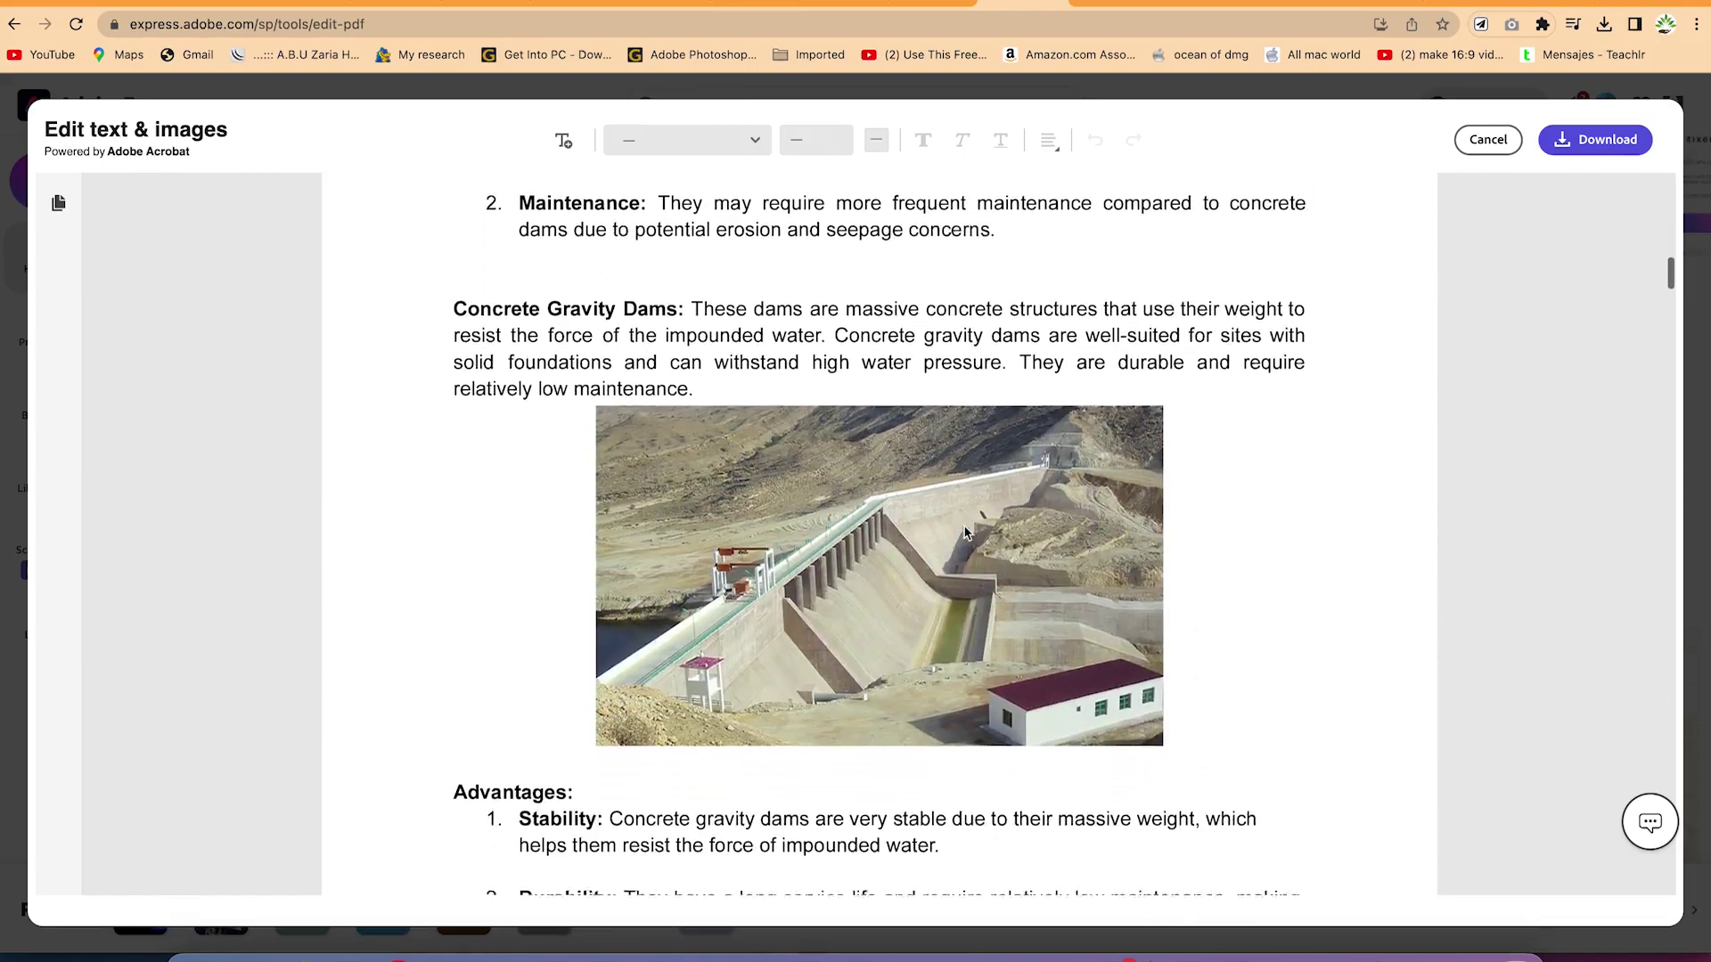
{"action": "scroll", "coordinate": [965, 532], "scroll_direction": "up", "scroll_amount": 10}
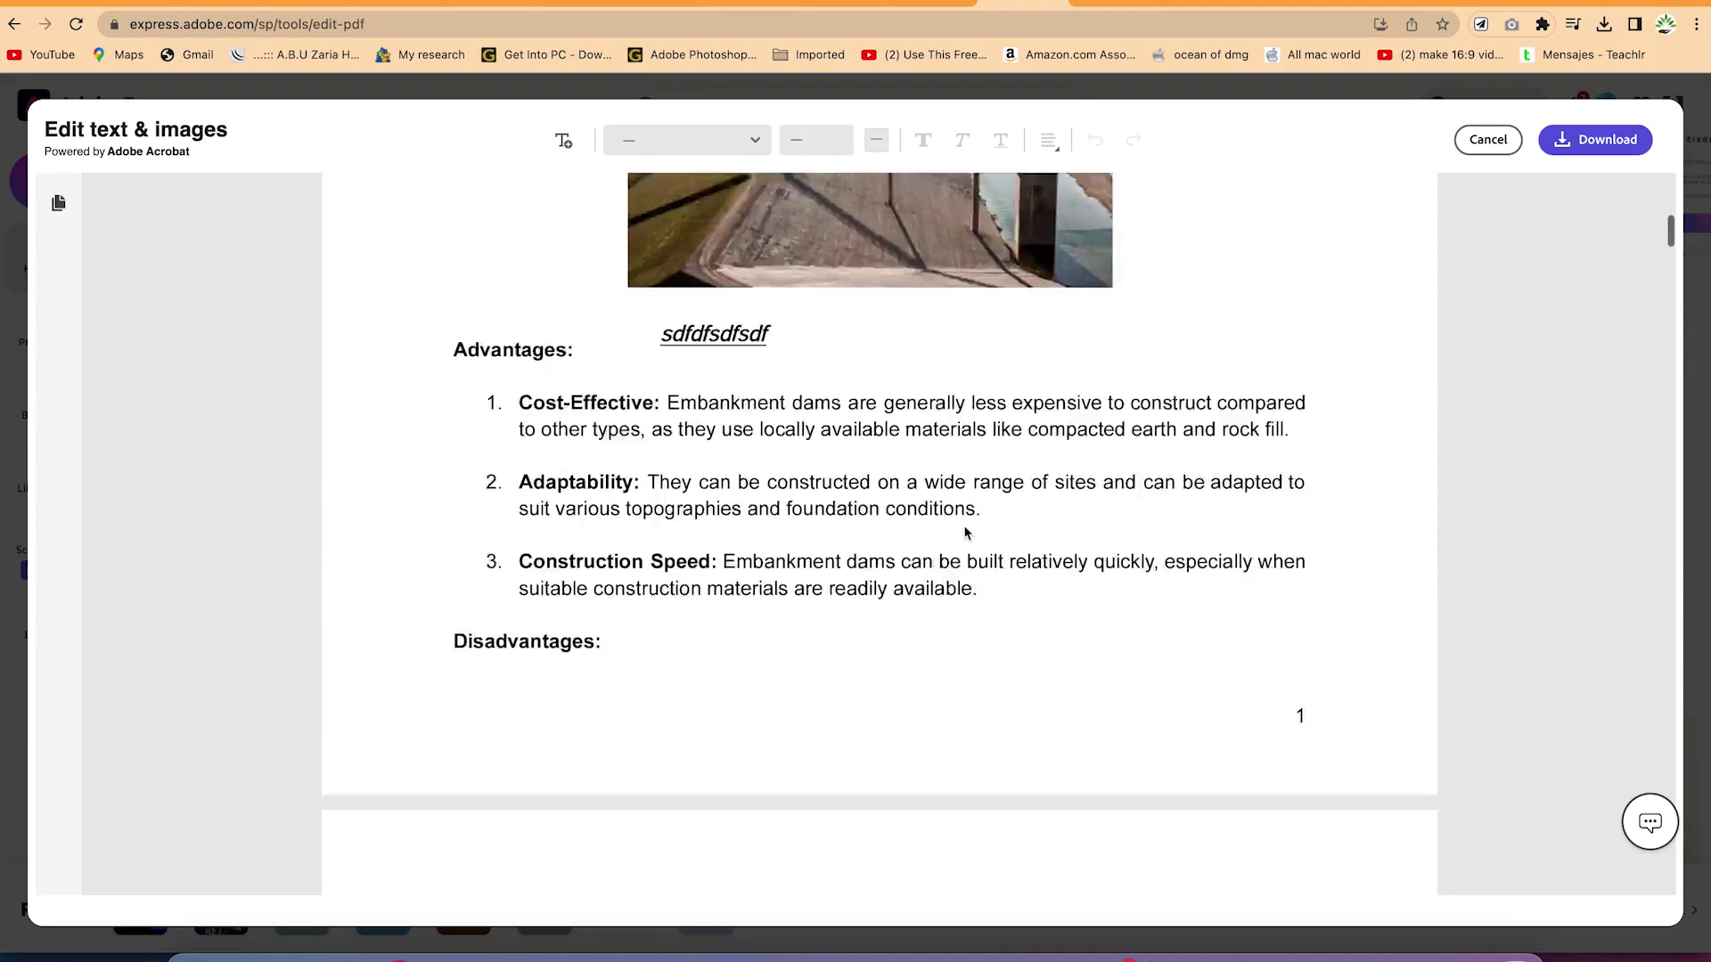
{"action": "scroll", "coordinate": [964, 532], "scroll_direction": "up", "scroll_amount": 5}
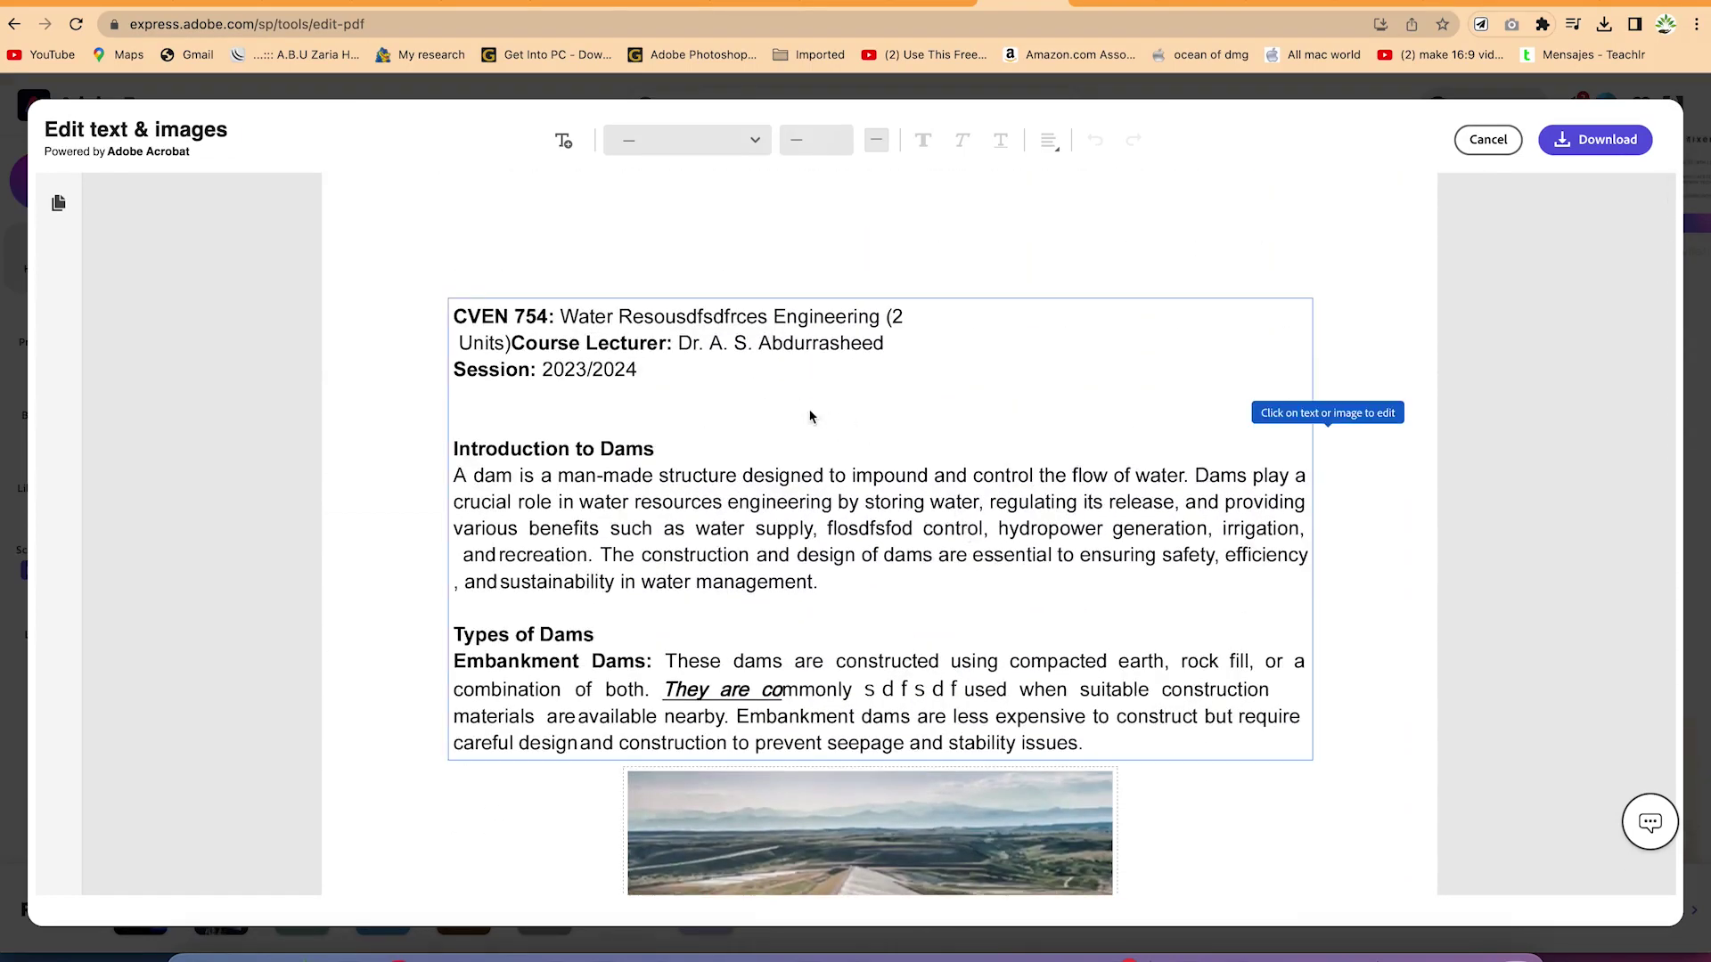
{"action": "left_click", "coordinate": [858, 506]}
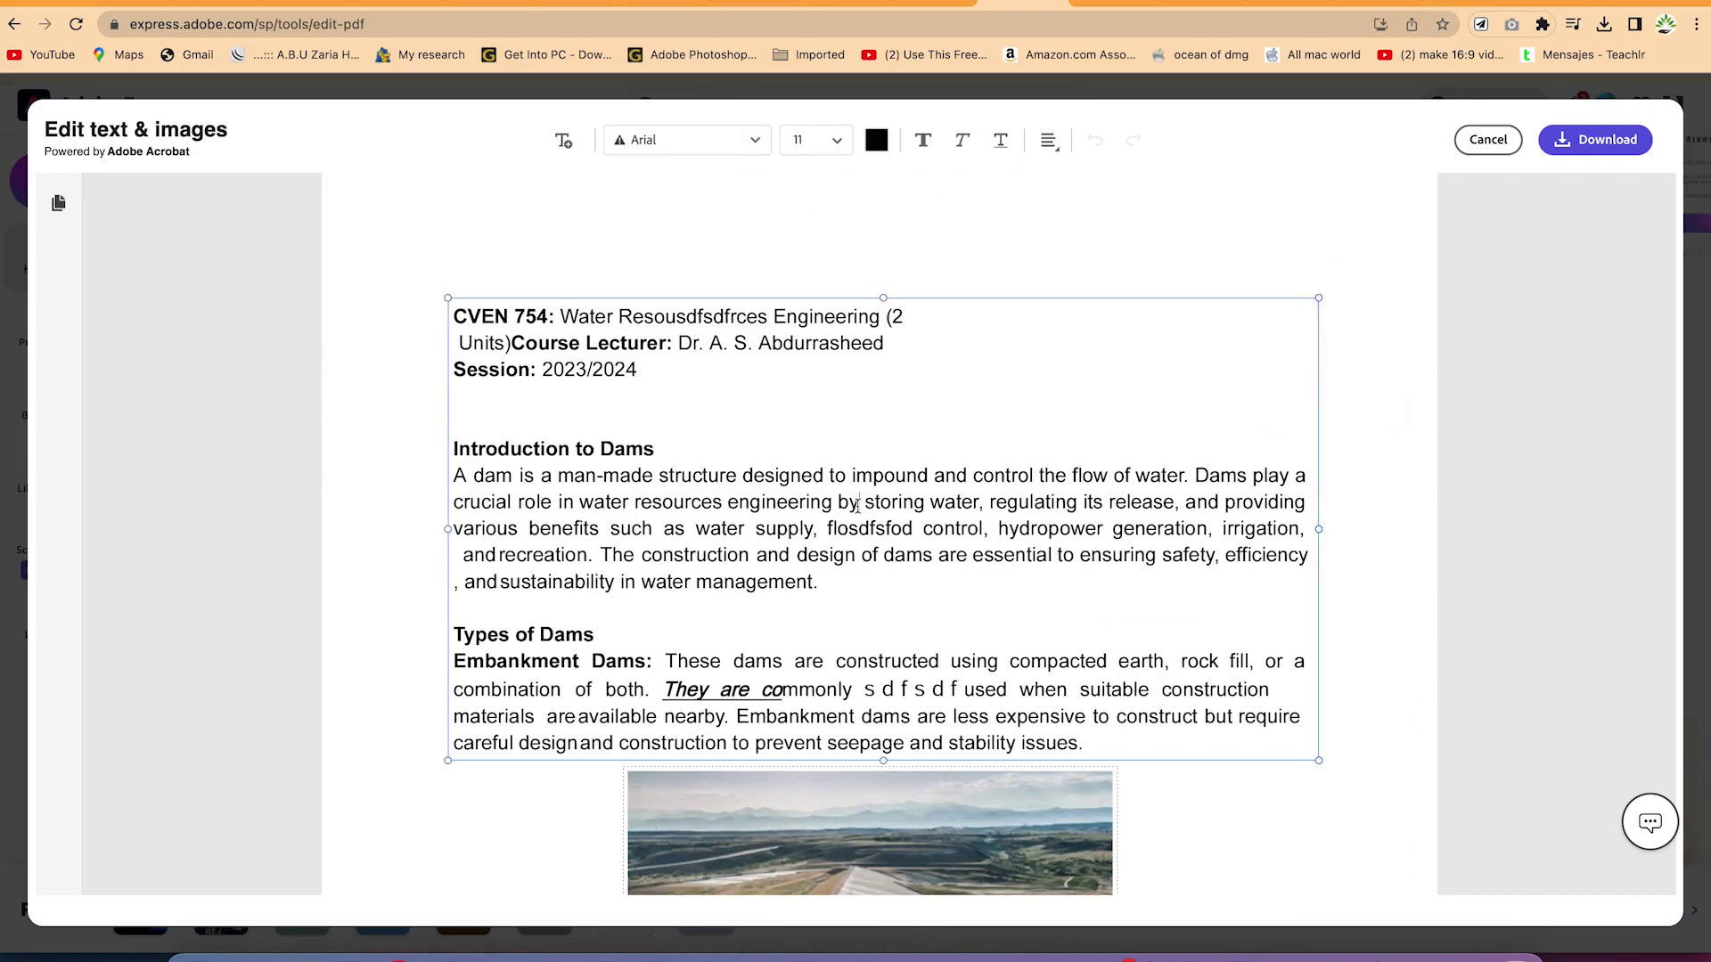
Step: Insert 'sdfsdf' filler into the opening paragraphs and add a 'sdfsdfsdfsdfsdf' line below Session
{"action": "key", "text": "BackSpace"}
{"action": "key", "text": "BackSpace"}
{"action": "type", "text": "sdfsdf"}
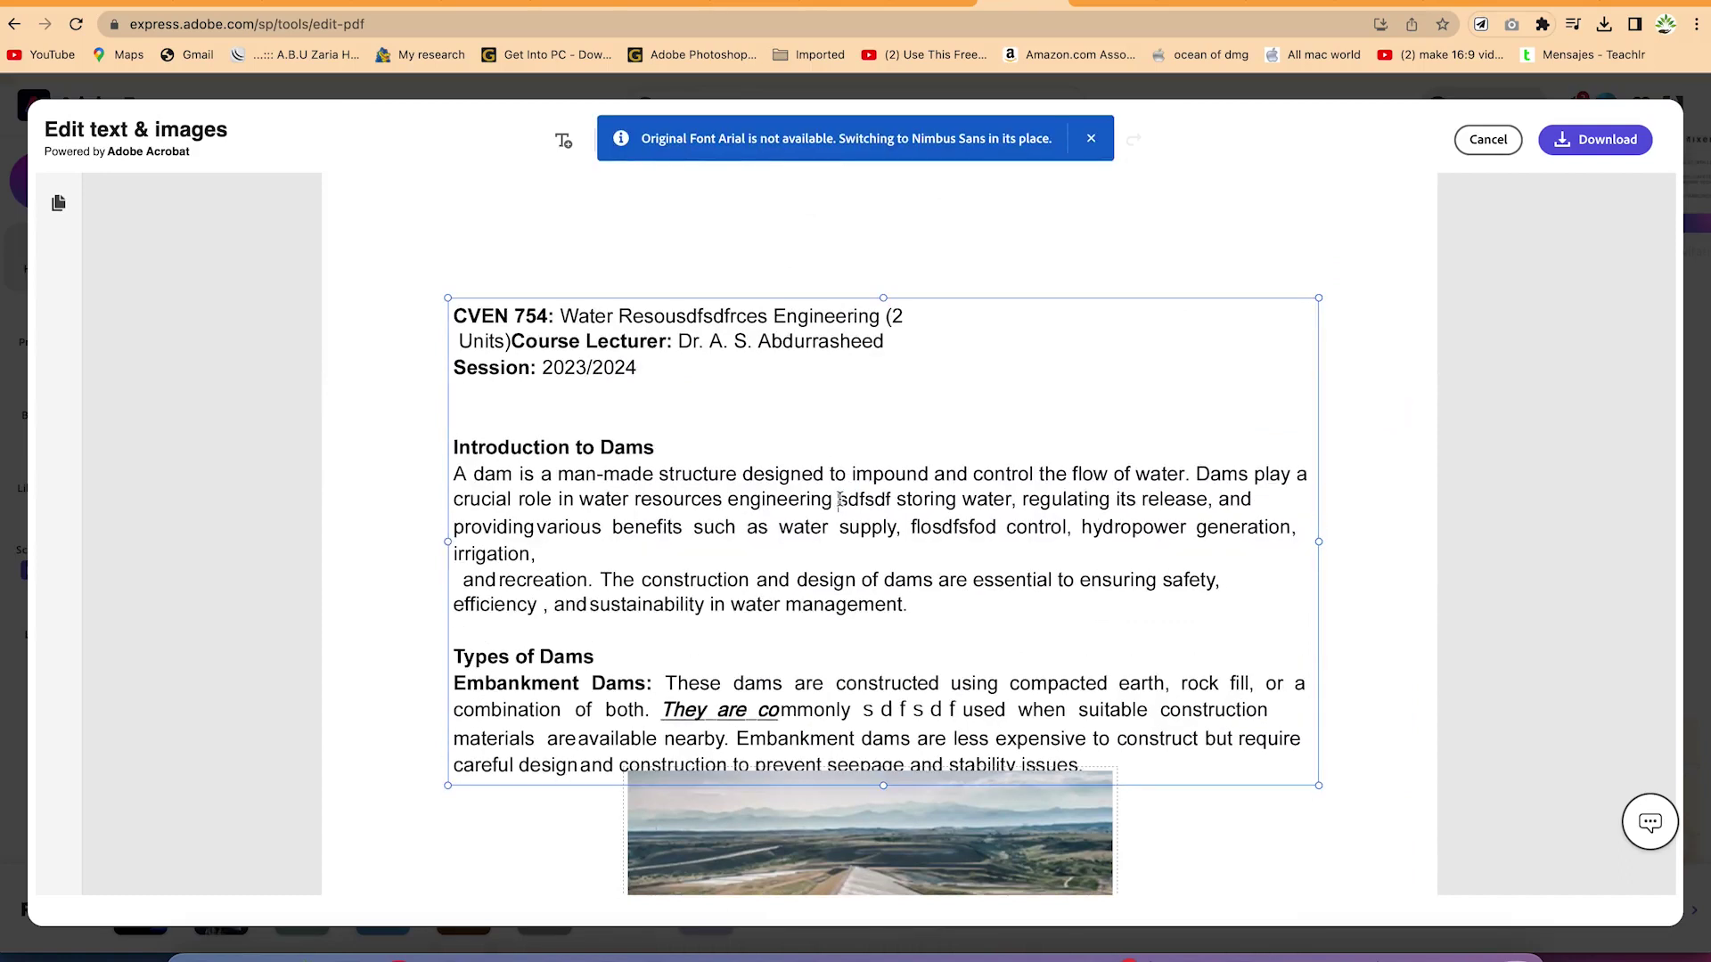
{"action": "left_click", "coordinate": [899, 553]}
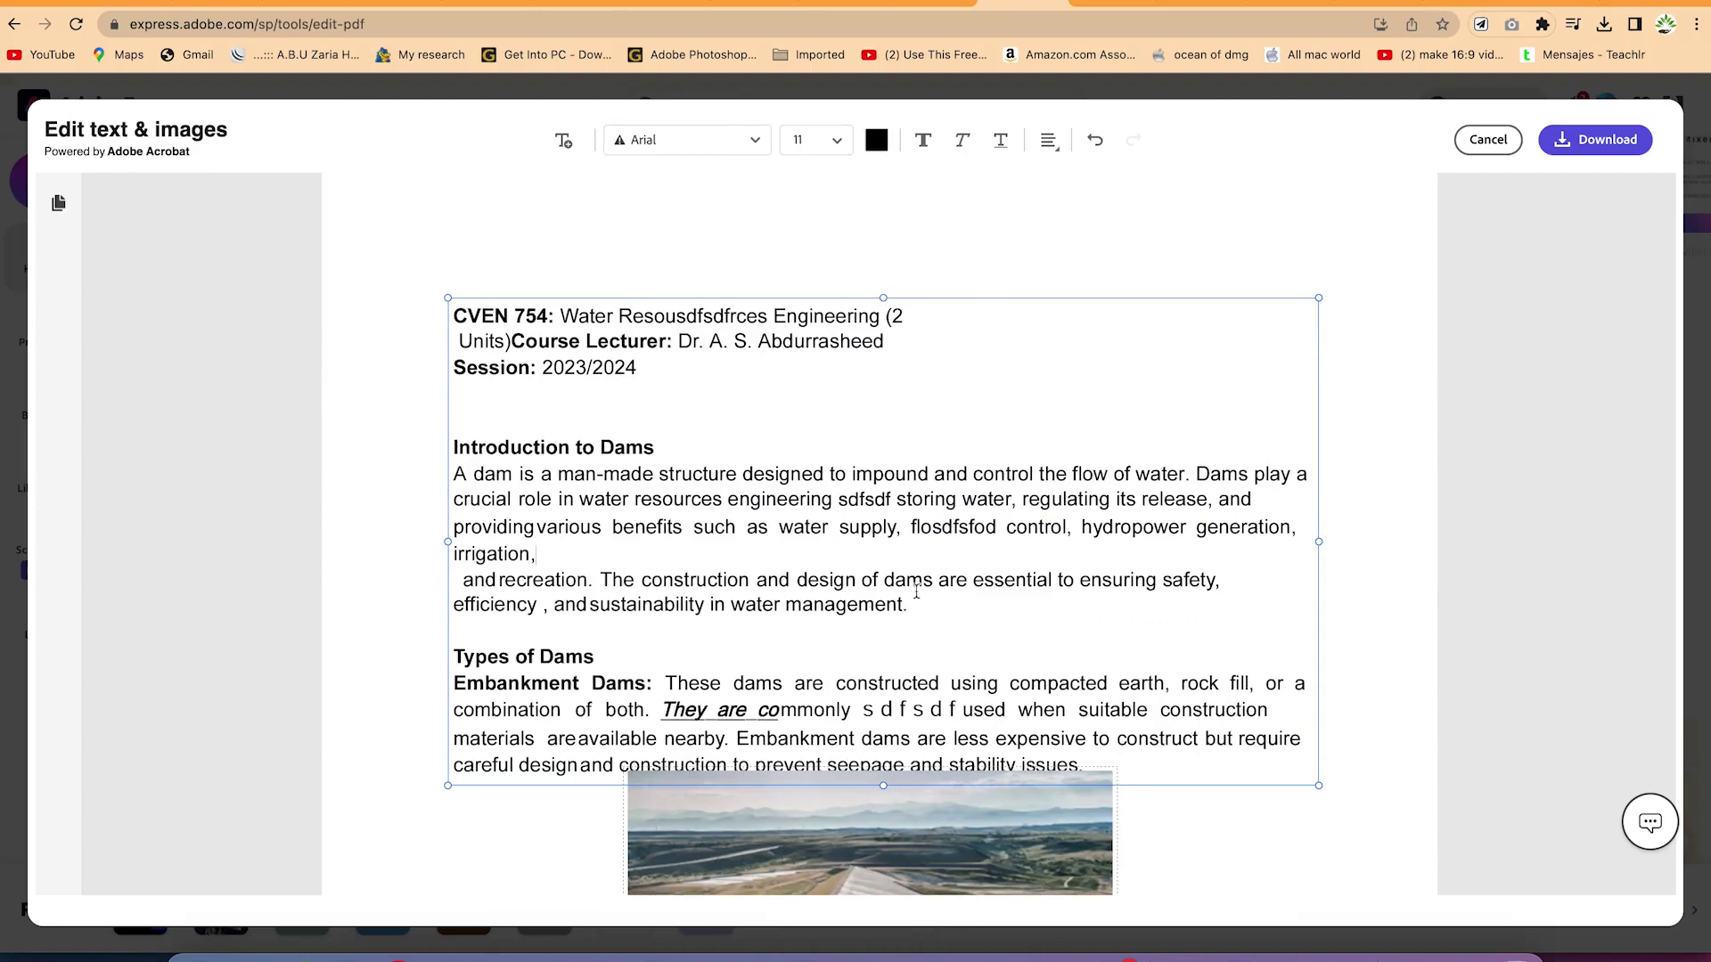
{"action": "type", "text": "sdfsdfsdf"}
{"action": "left_click", "coordinate": [752, 413]}
{"action": "type", "text": "sdfsdf"}
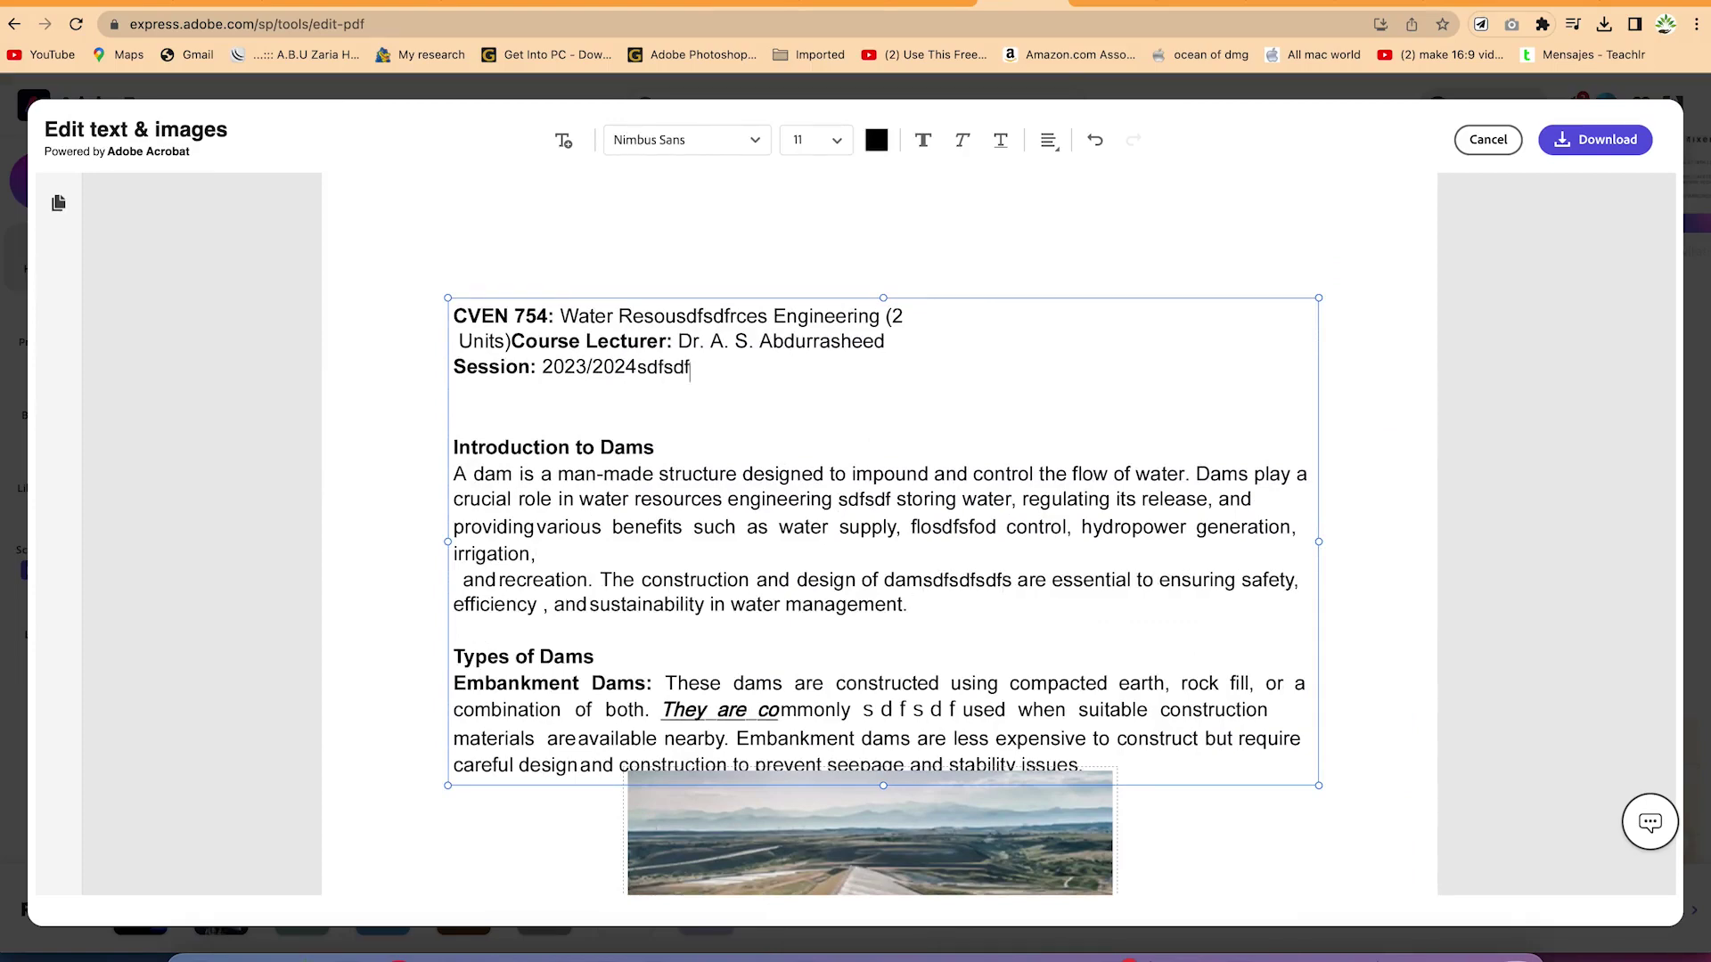
{"action": "key", "text": "Return"}
{"action": "key", "text": "Return"}
{"action": "key", "text": "Return"}
{"action": "type", "text": "sdfsdfsdfsdfsdf"}
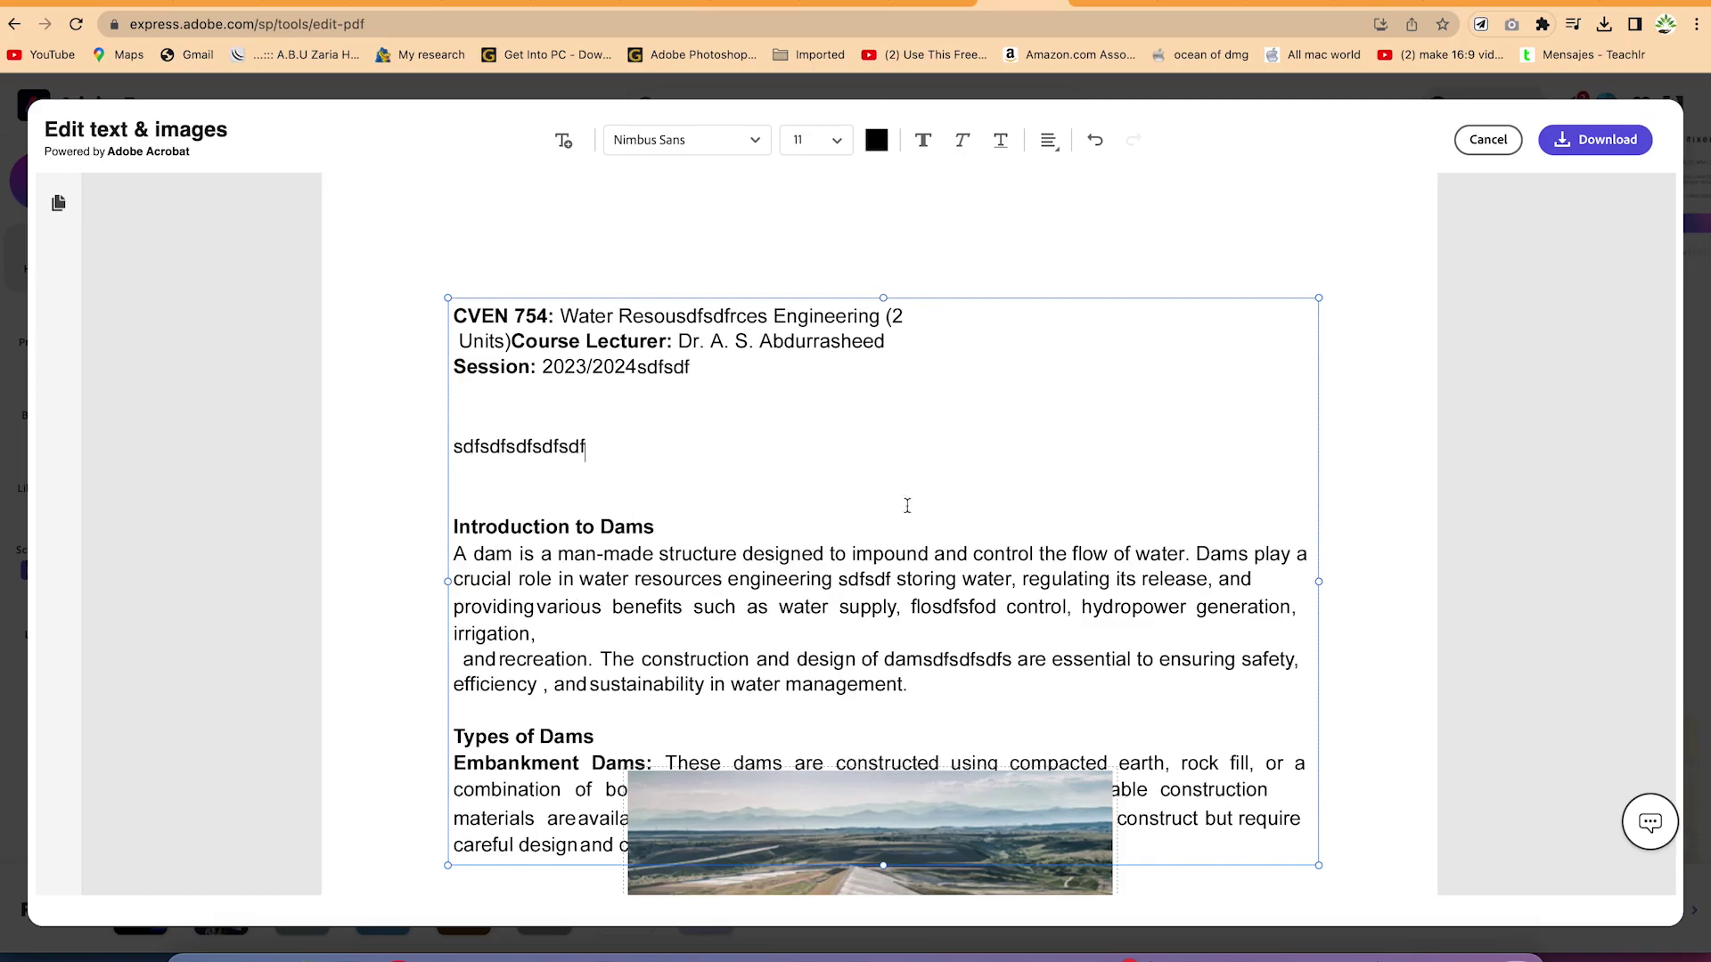
Step: Style the new line as 12 pt red bold italic Liberation Serif
{"action": "left_click_drag", "start_coordinate": [453, 445], "coordinate": [481, 515]}
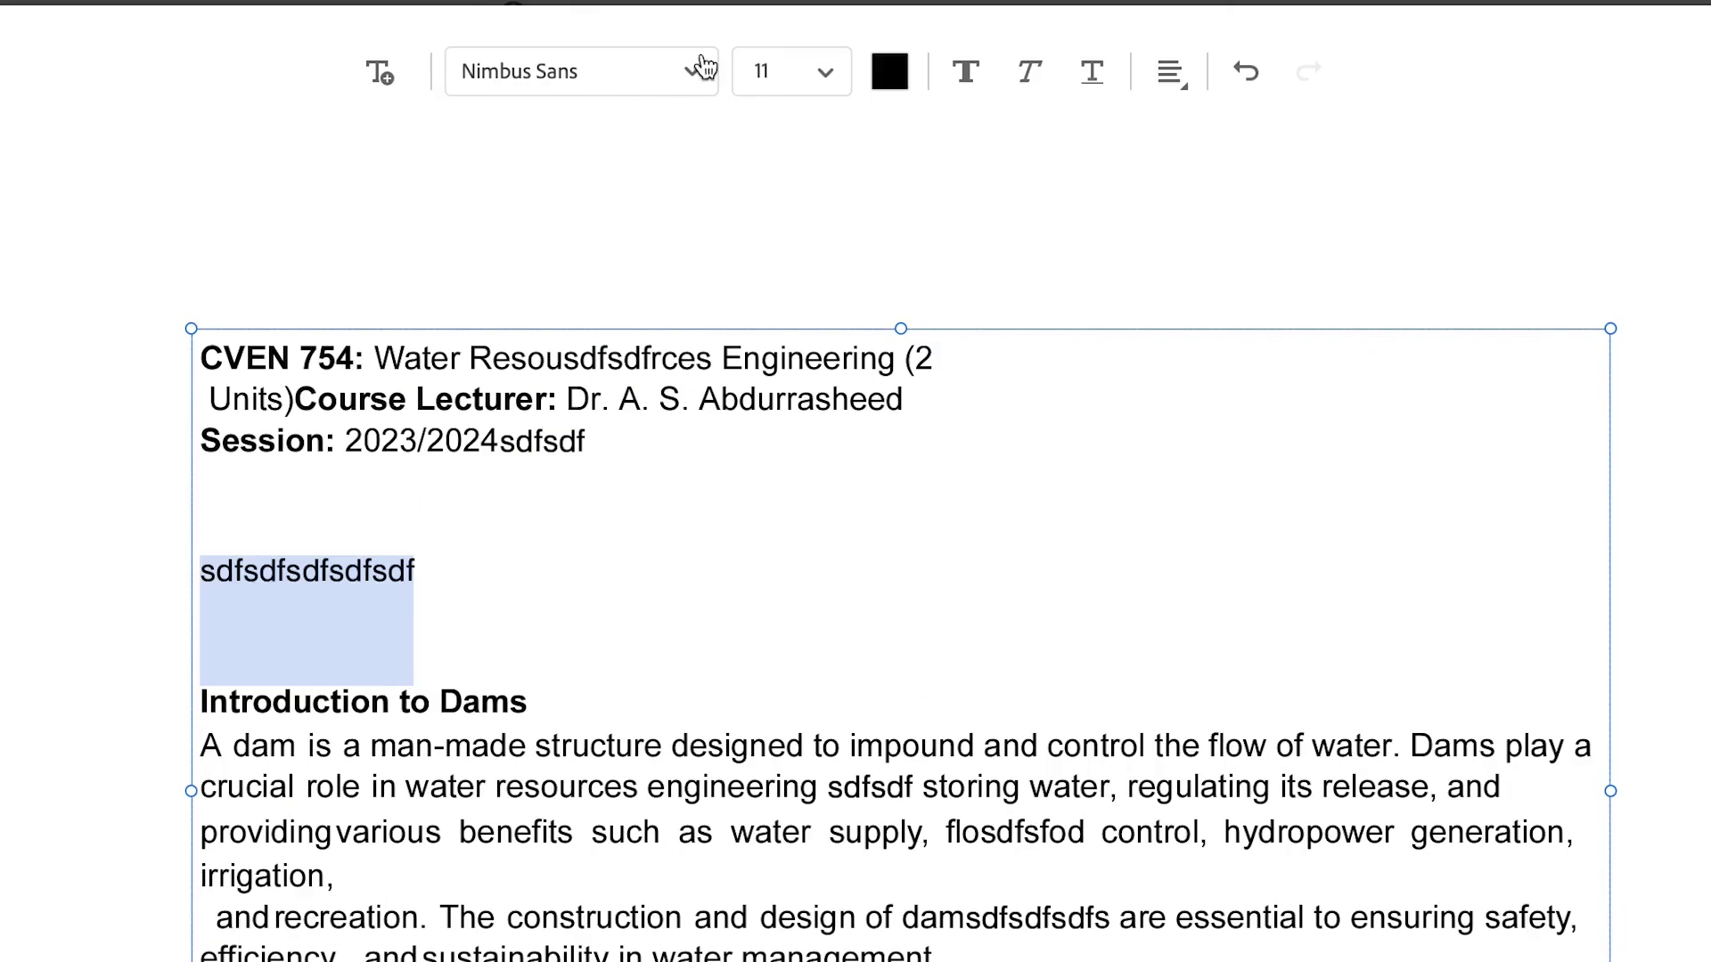
{"action": "left_click", "coordinate": [720, 100]}
{"action": "left_click", "coordinate": [539, 263]}
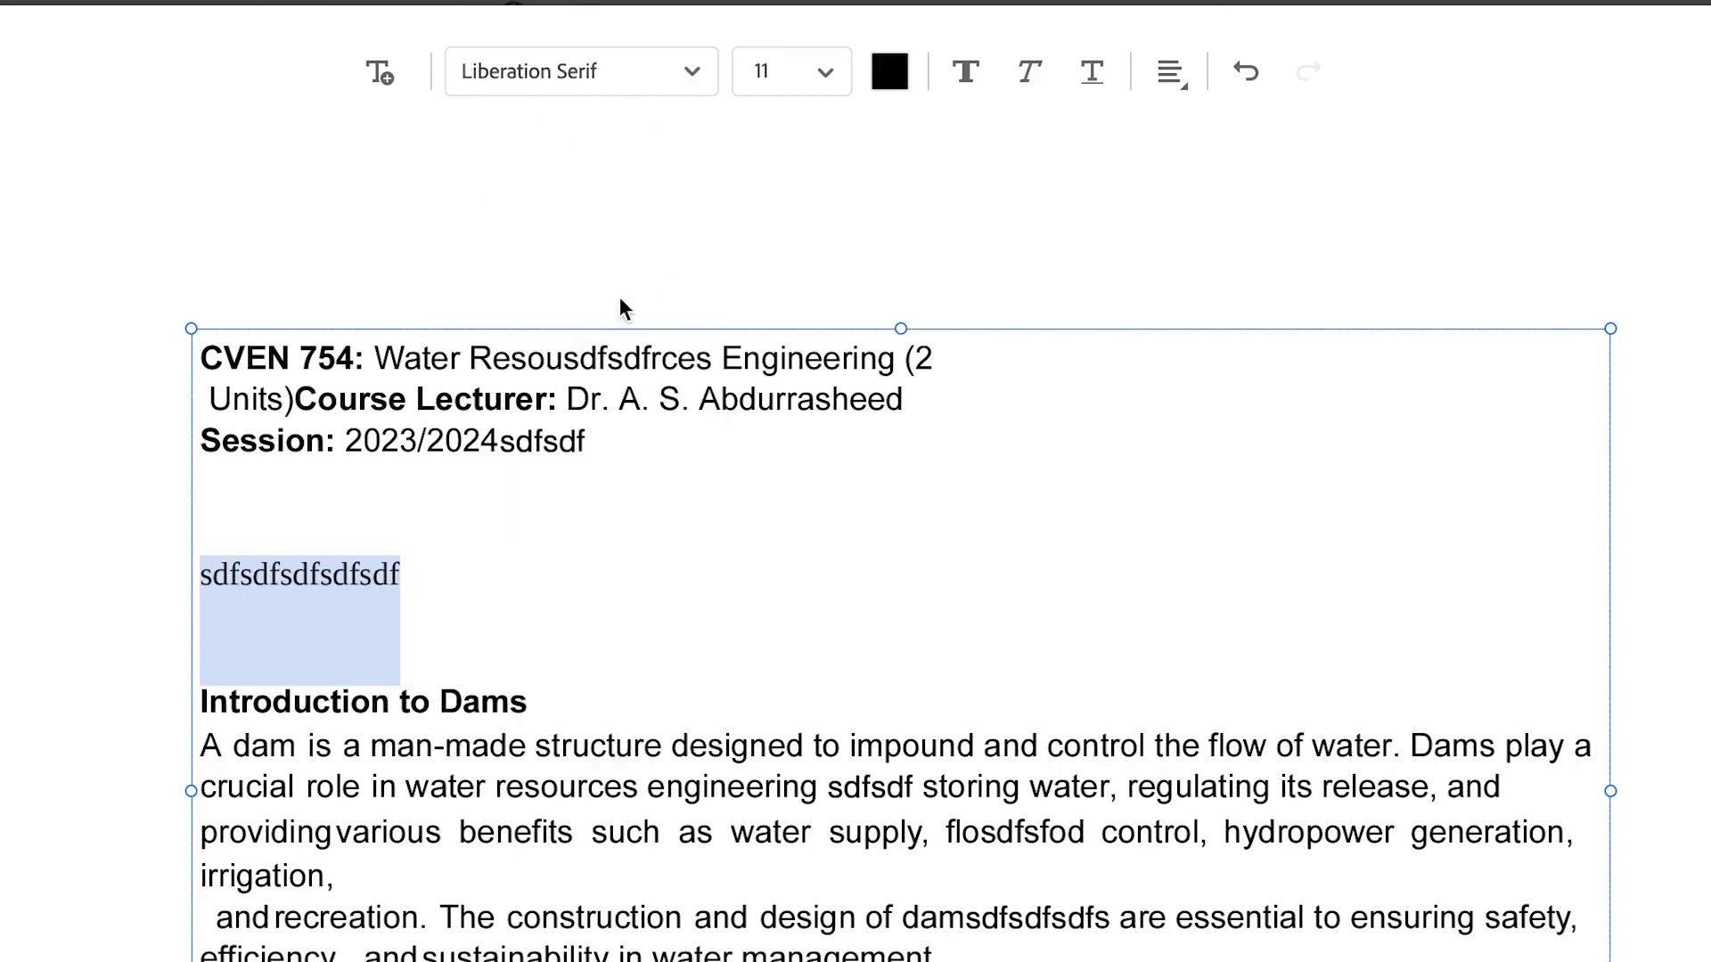
{"action": "left_click", "coordinate": [830, 78]}
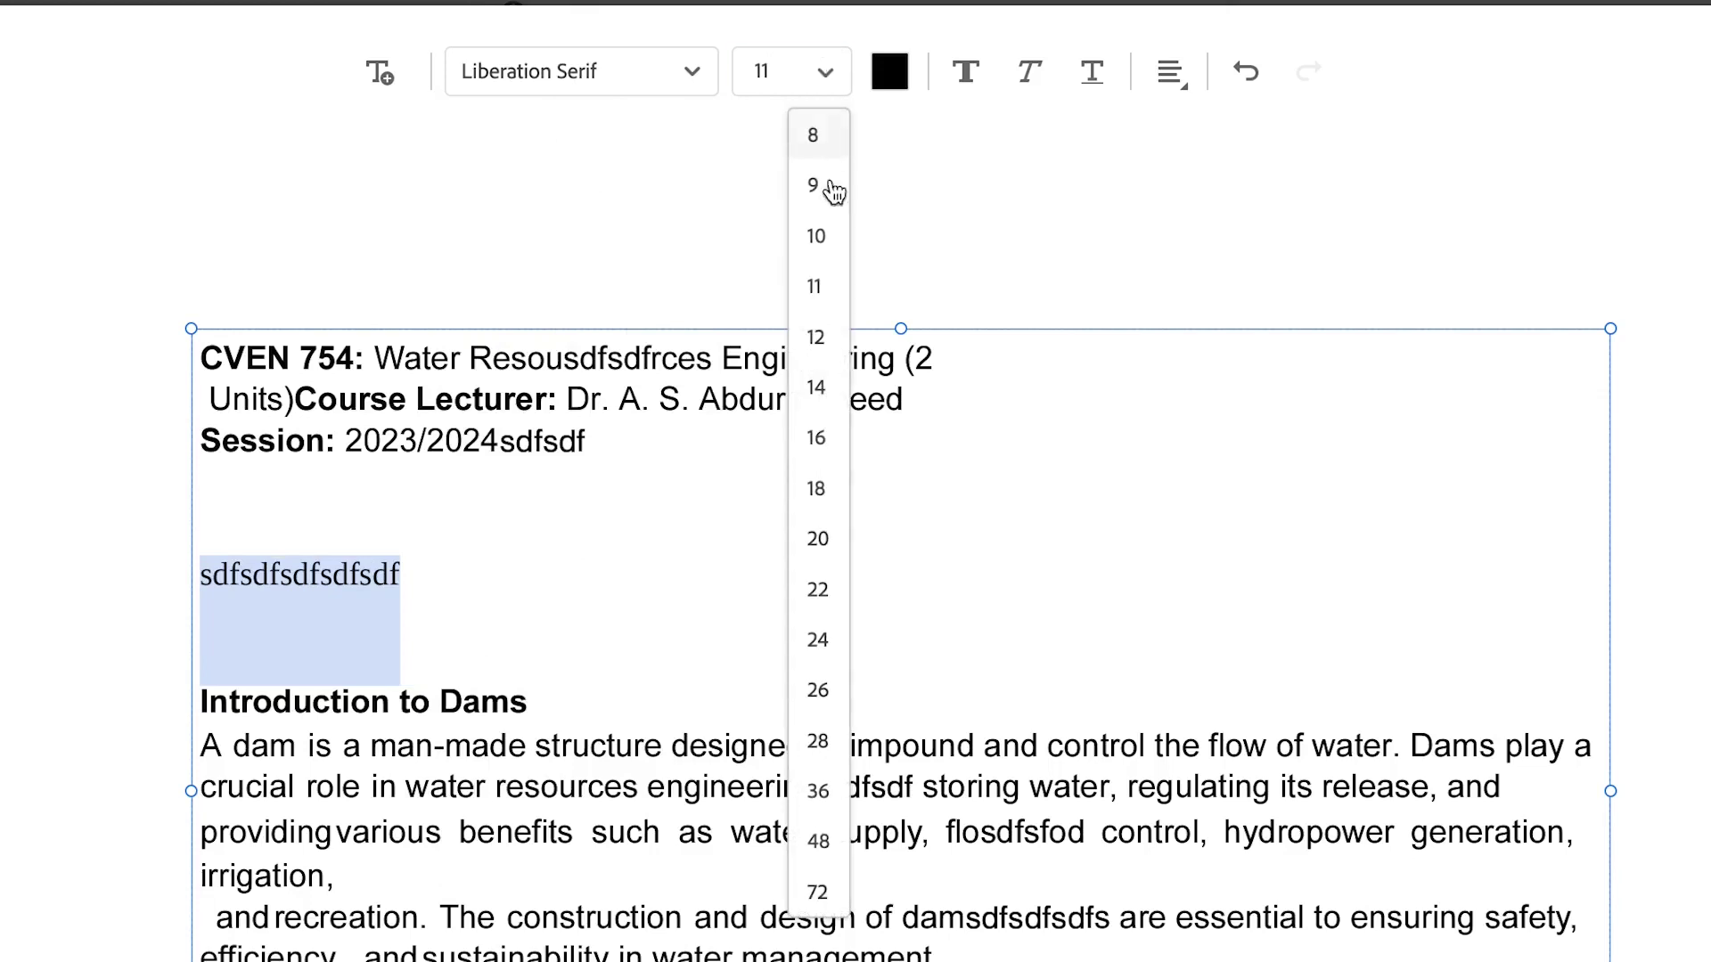
{"action": "left_click", "coordinate": [810, 333]}
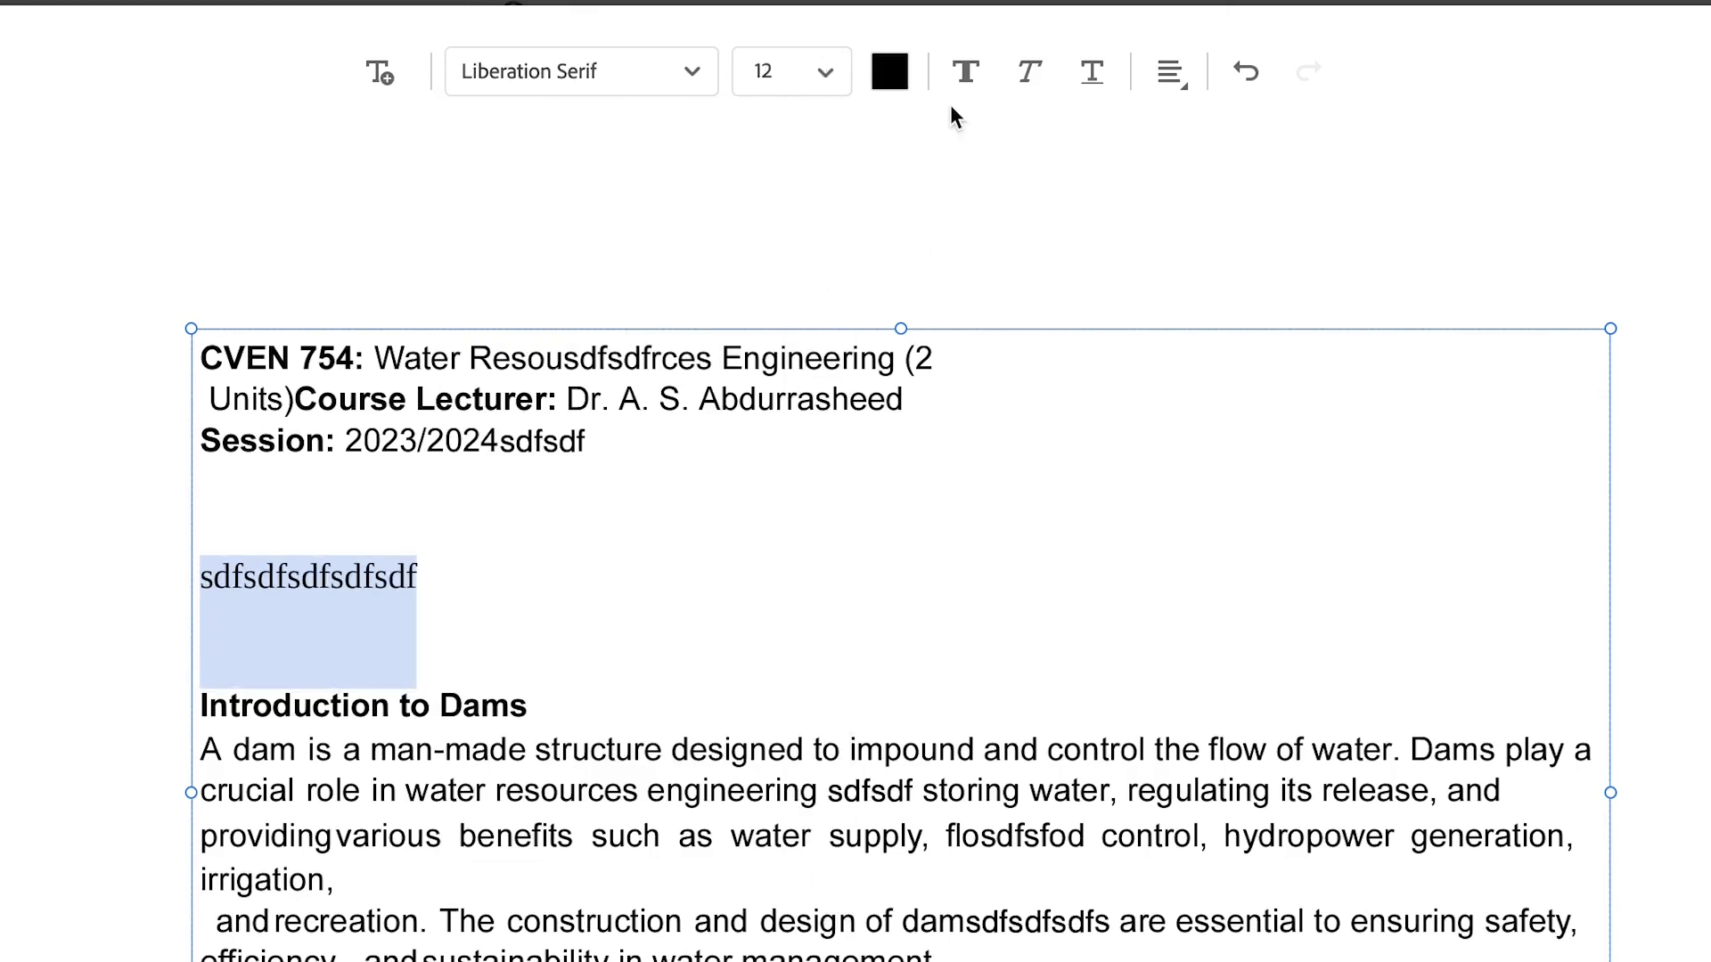
{"action": "left_click", "coordinate": [890, 71]}
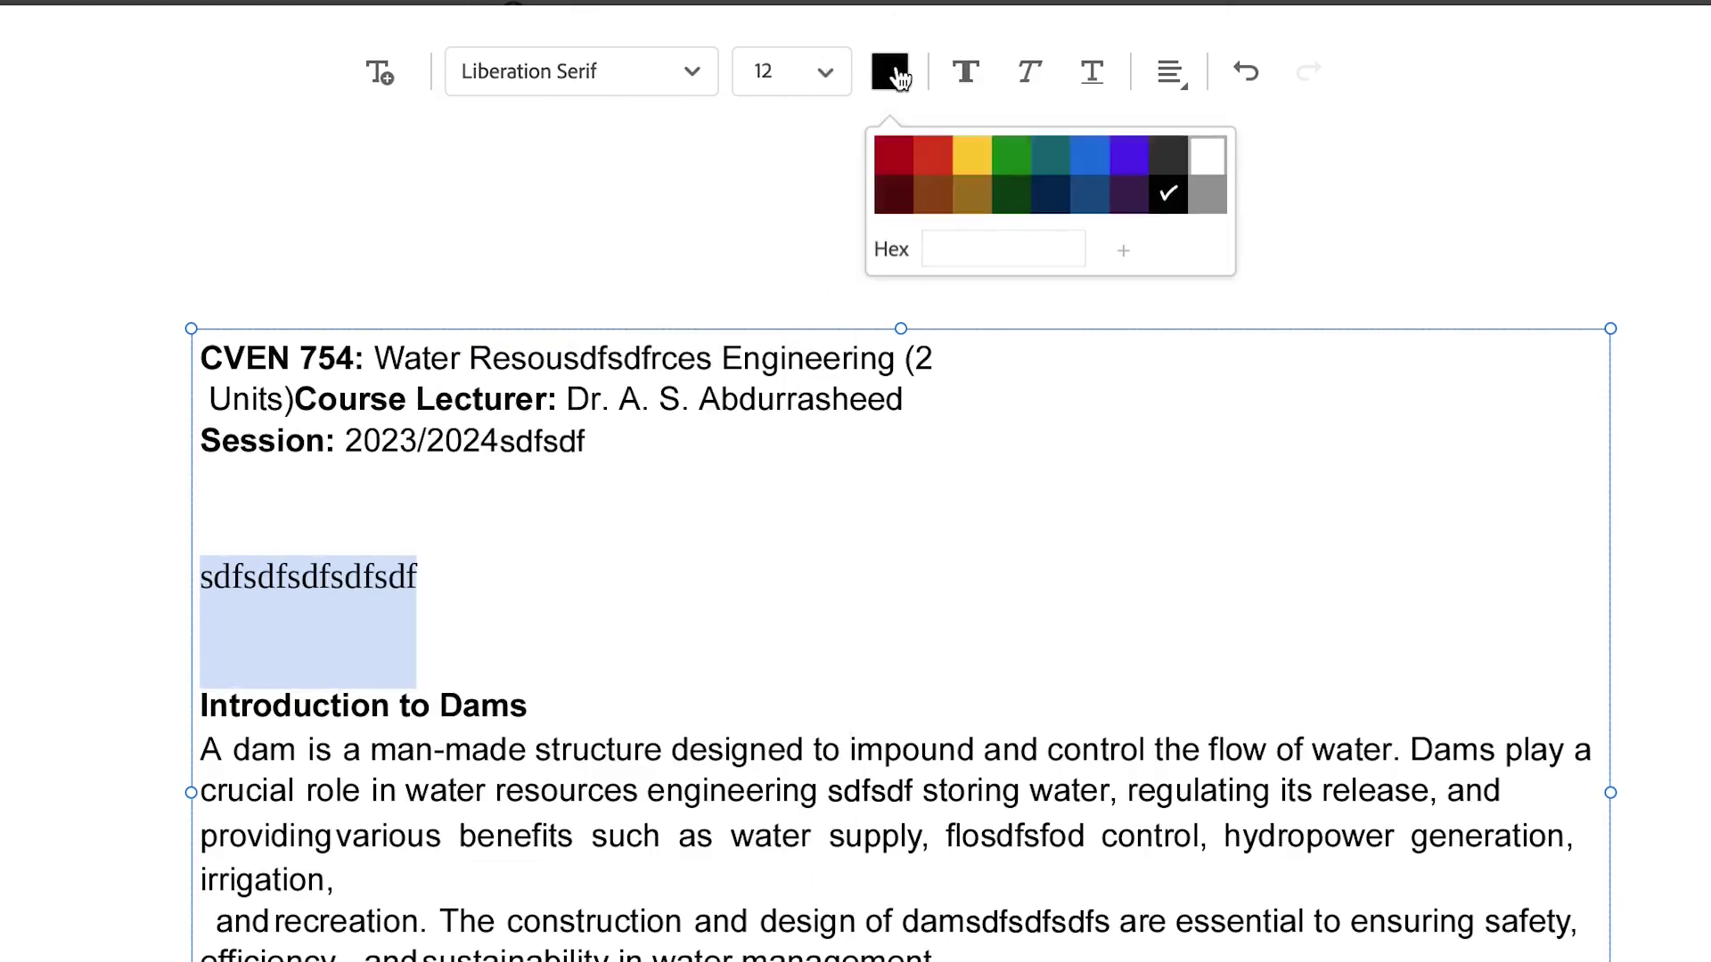
{"action": "left_click", "coordinate": [934, 156]}
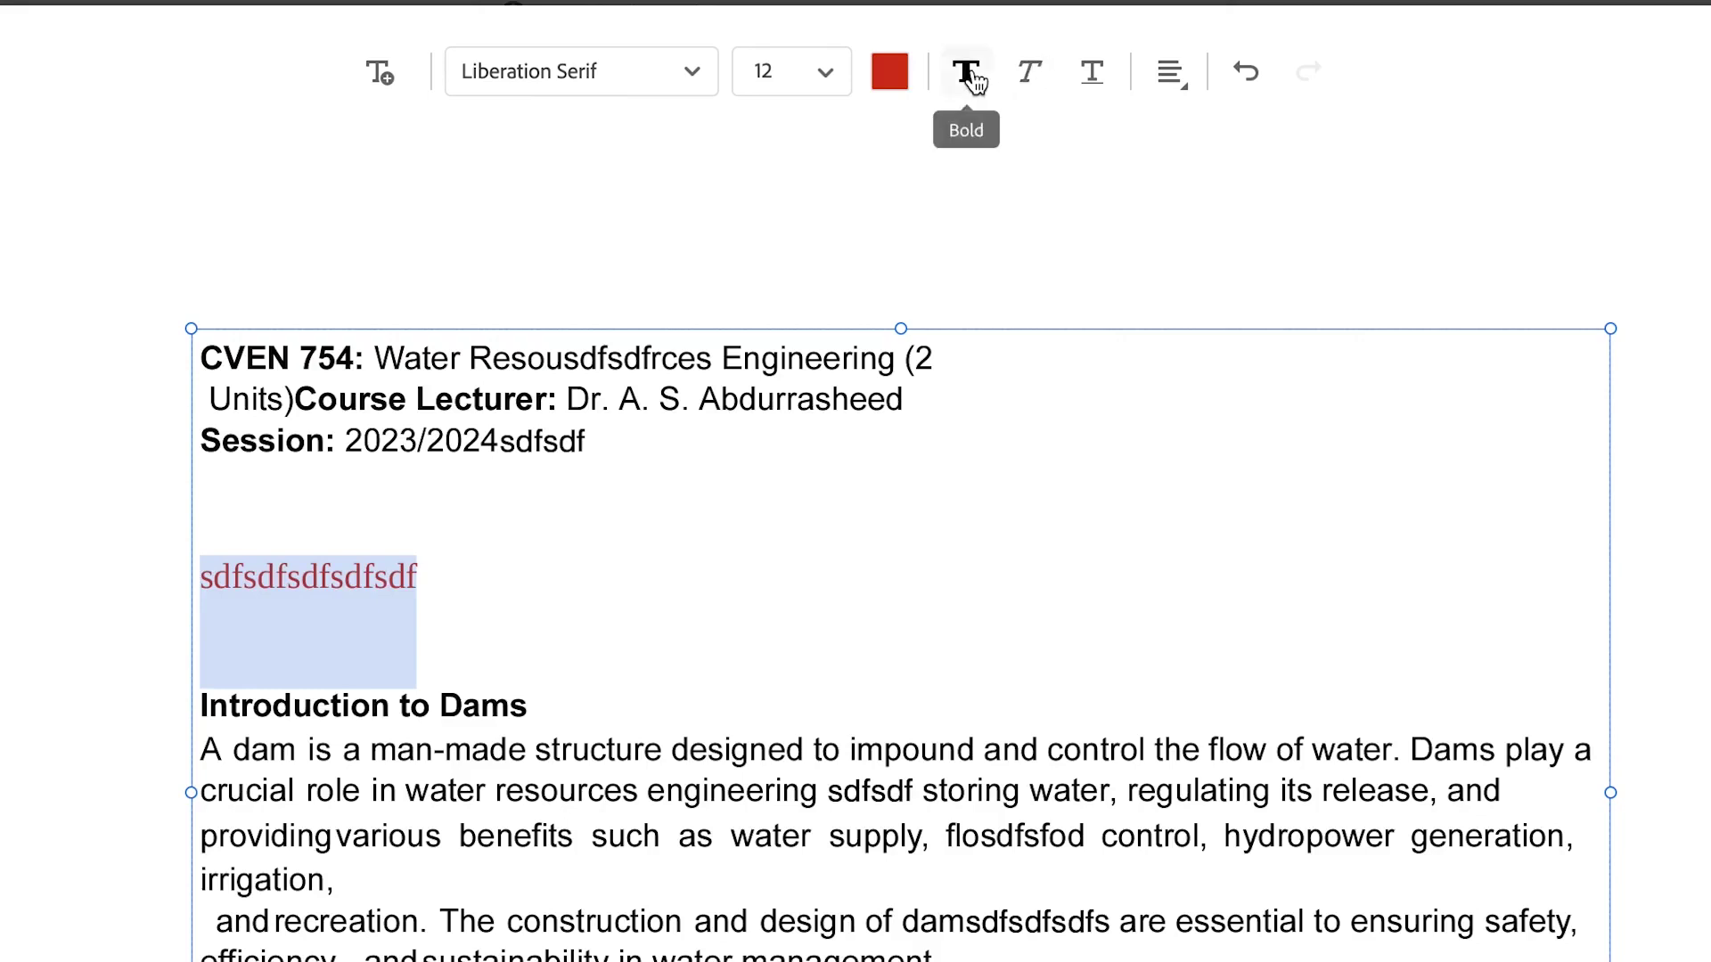
{"action": "left_click", "coordinate": [1025, 85]}
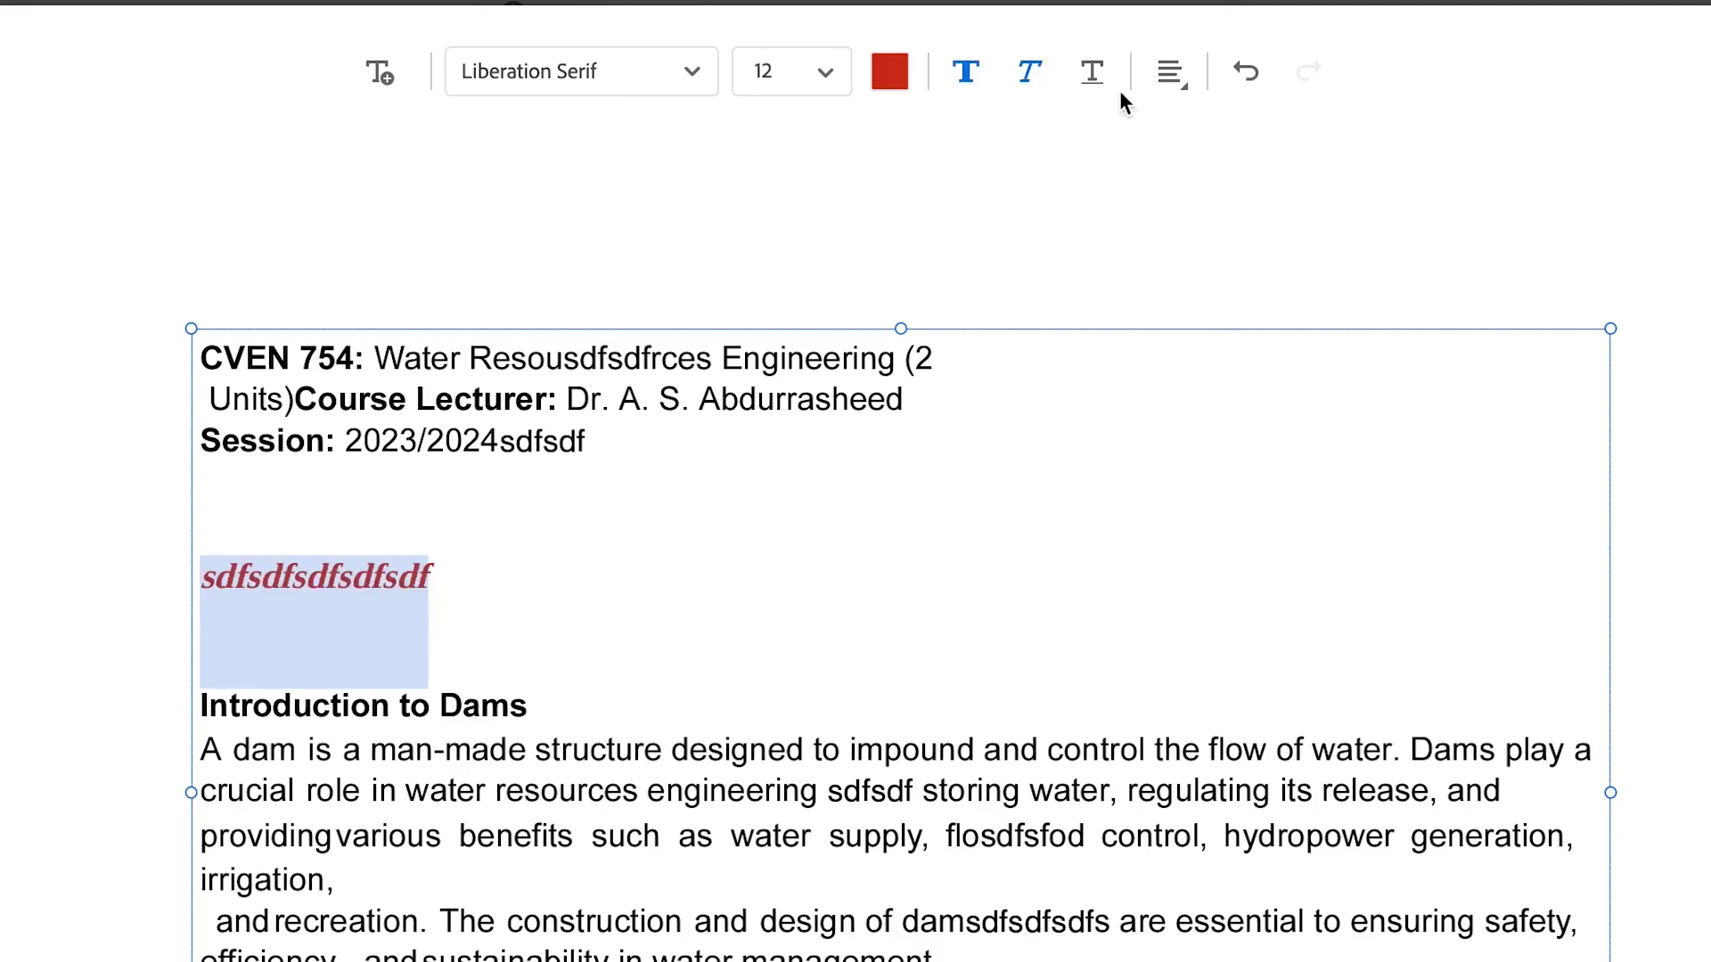
{"action": "left_click", "coordinate": [1168, 75]}
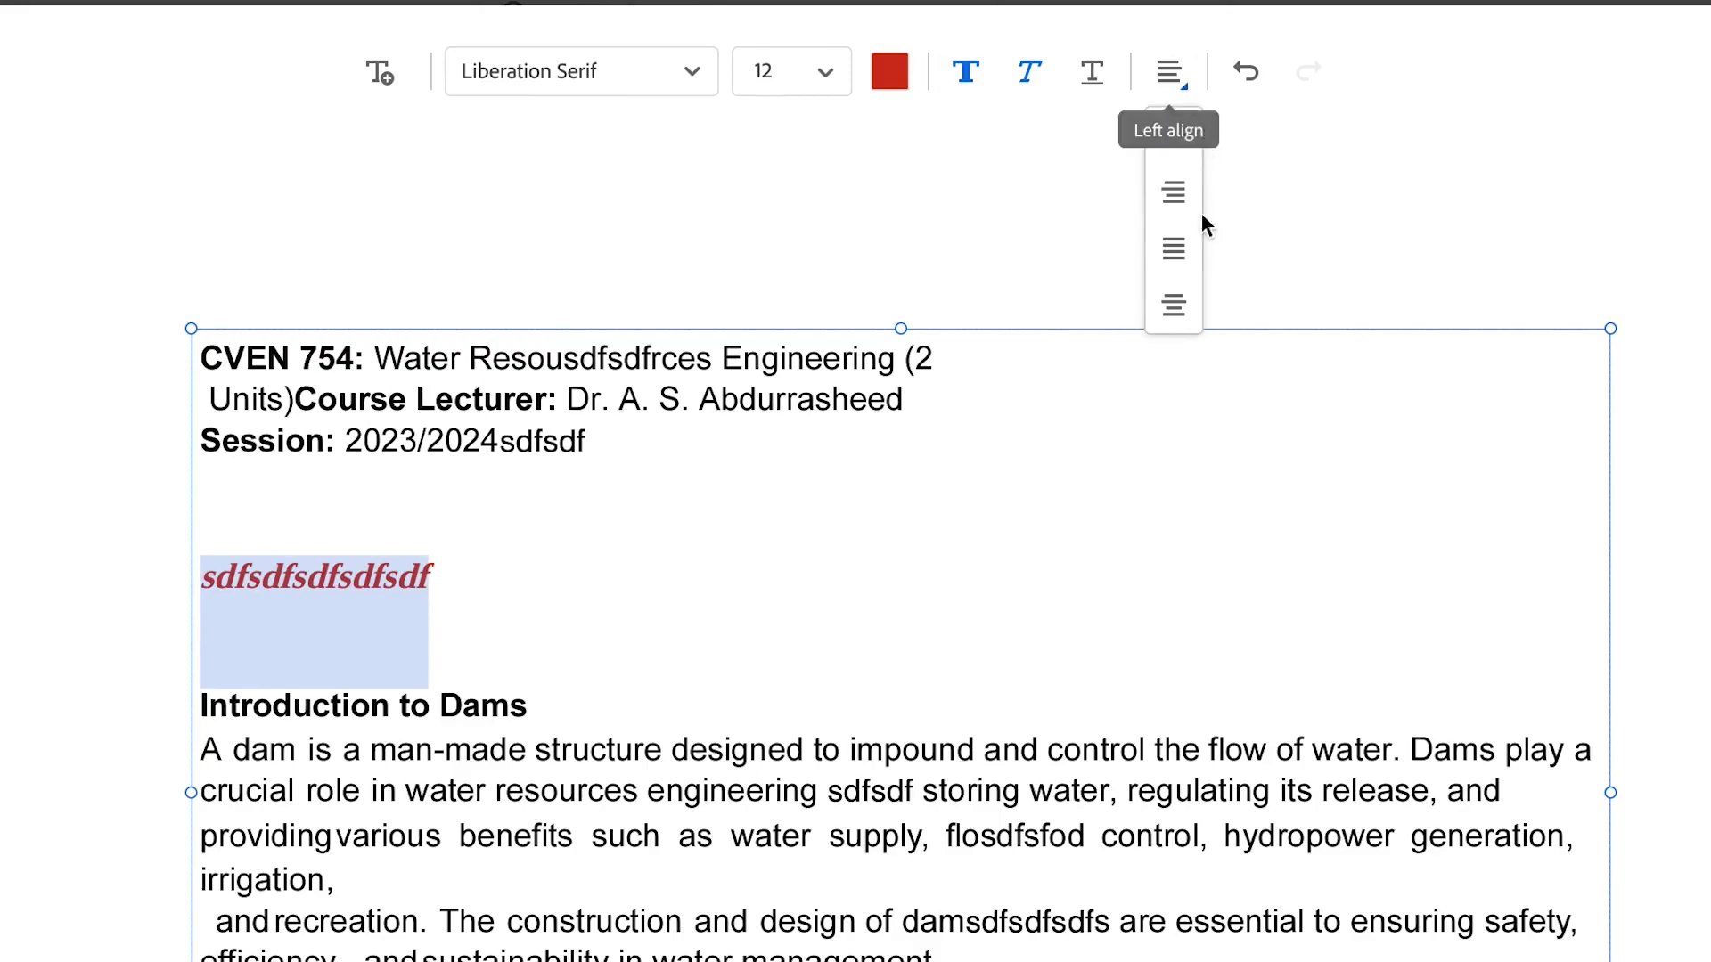
{"action": "left_click", "coordinate": [1027, 925]}
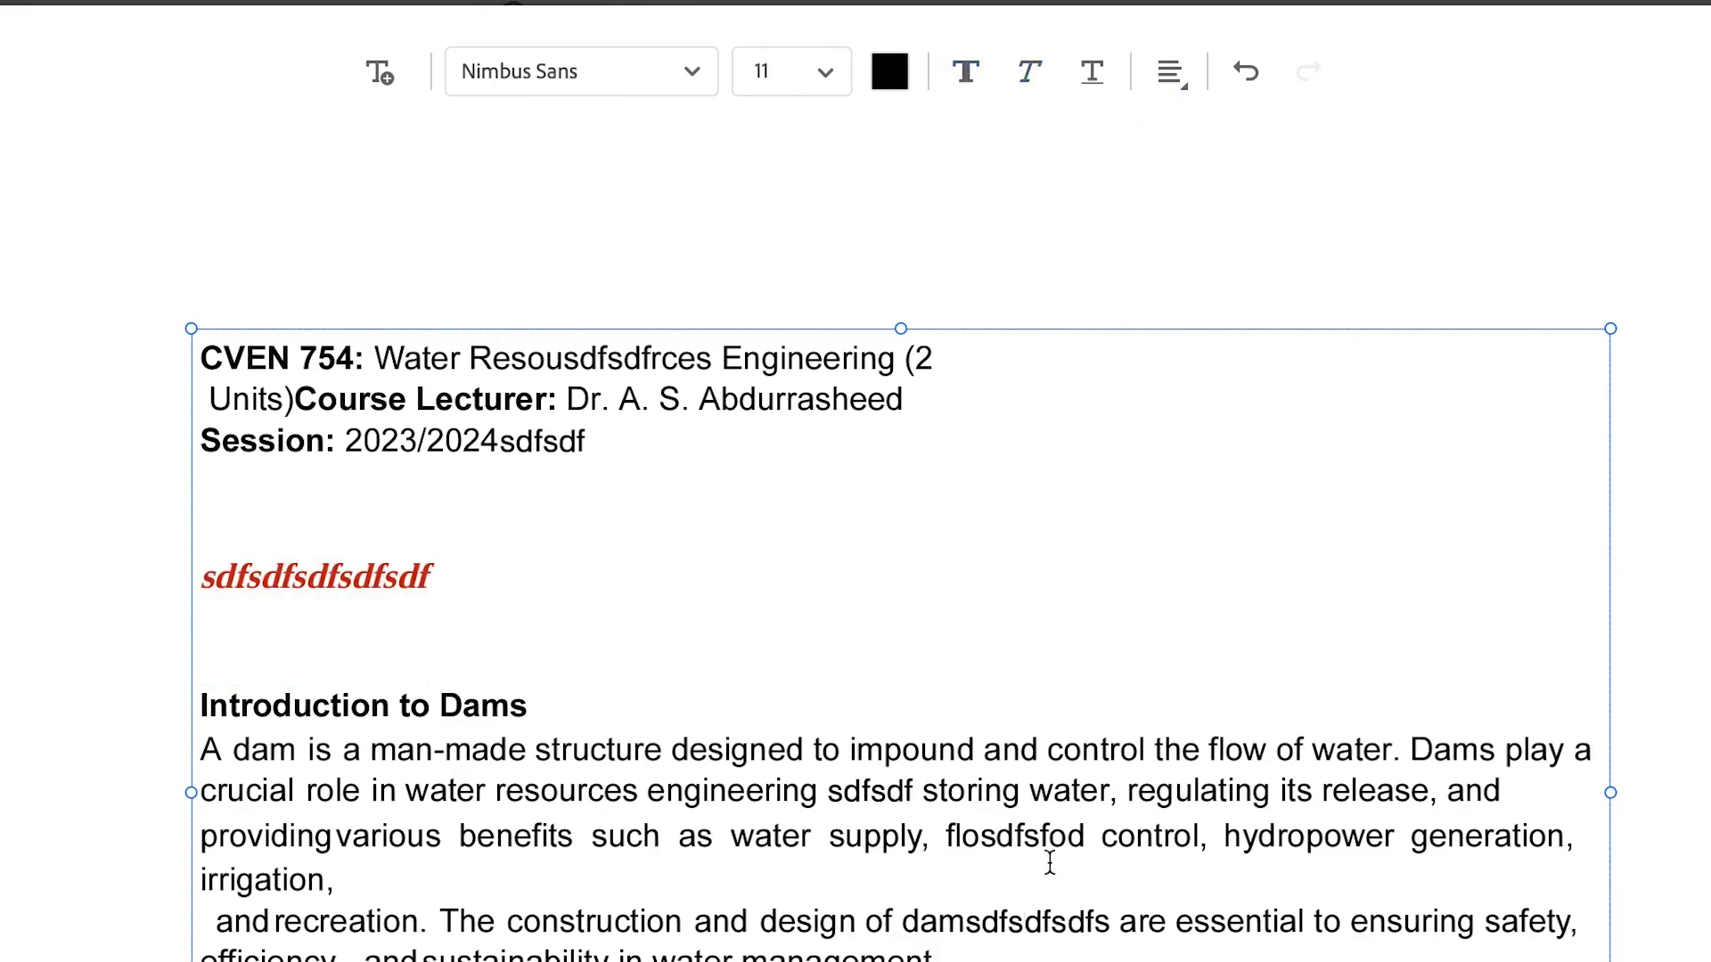
{"action": "scroll", "coordinate": [1052, 869], "scroll_direction": "down", "scroll_amount": 5}
Step: Shrink the dam photo below the text from its top-right corner
{"action": "left_click", "coordinate": [896, 746]}
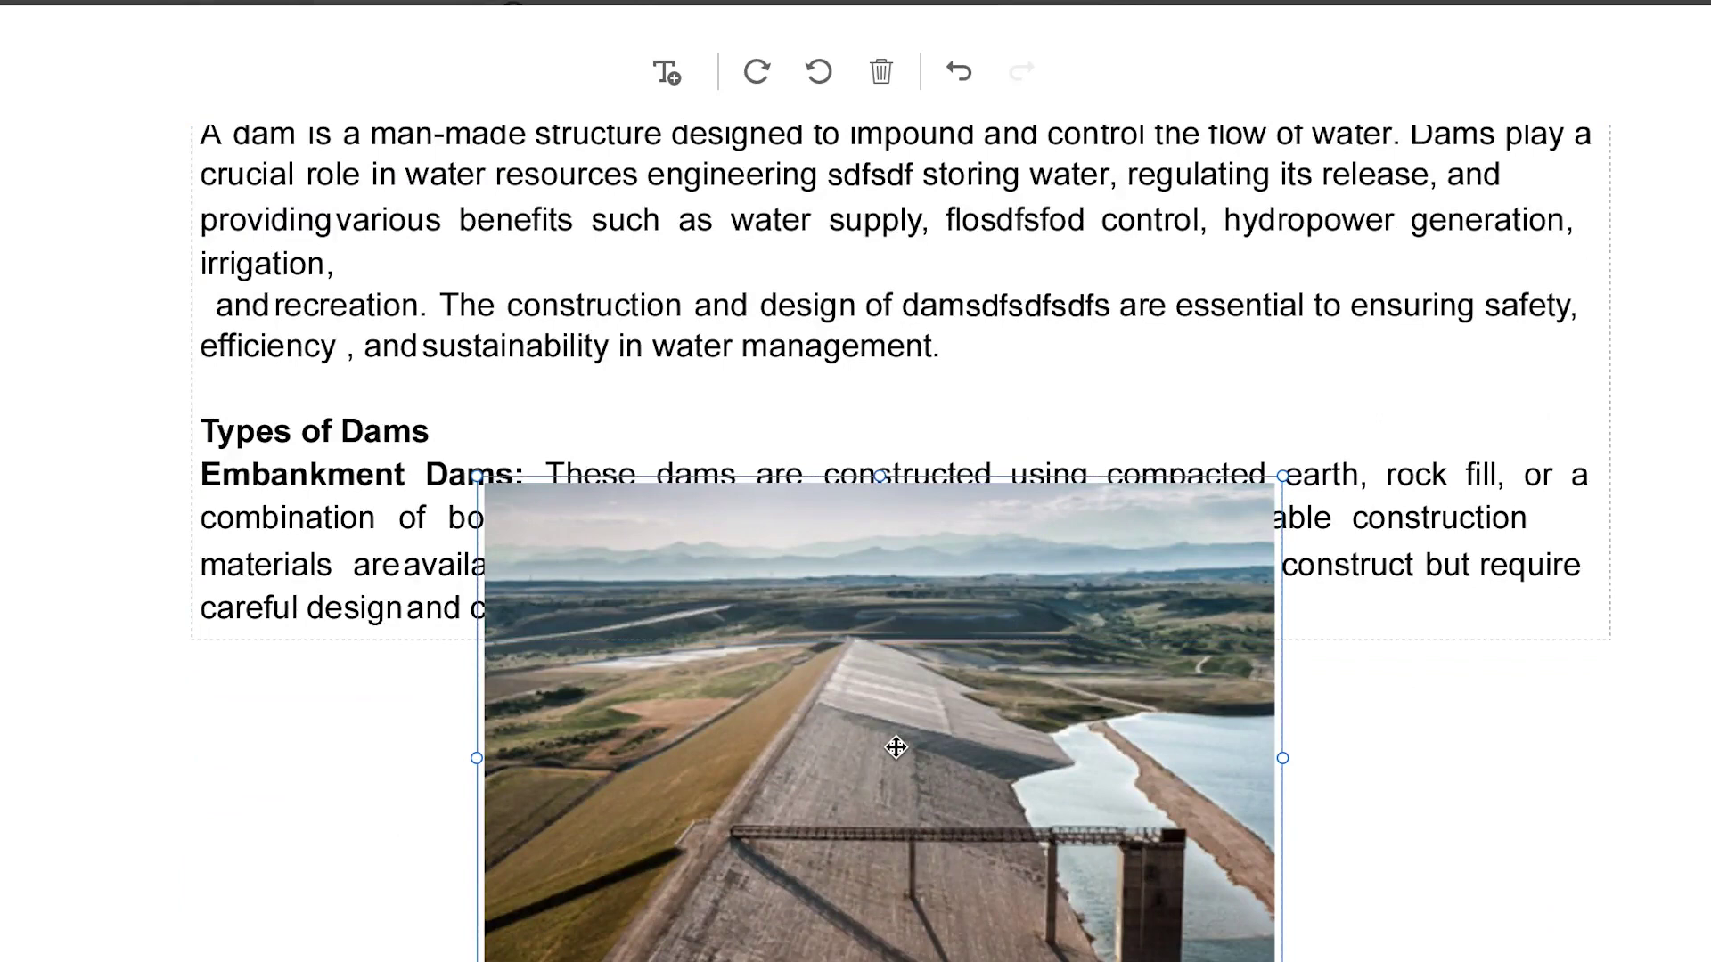
{"action": "left_click_drag", "start_coordinate": [1283, 477], "coordinate": [1038, 730]}
{"action": "left_click", "coordinate": [1253, 894]}
{"action": "left_click", "coordinate": [682, 857]}
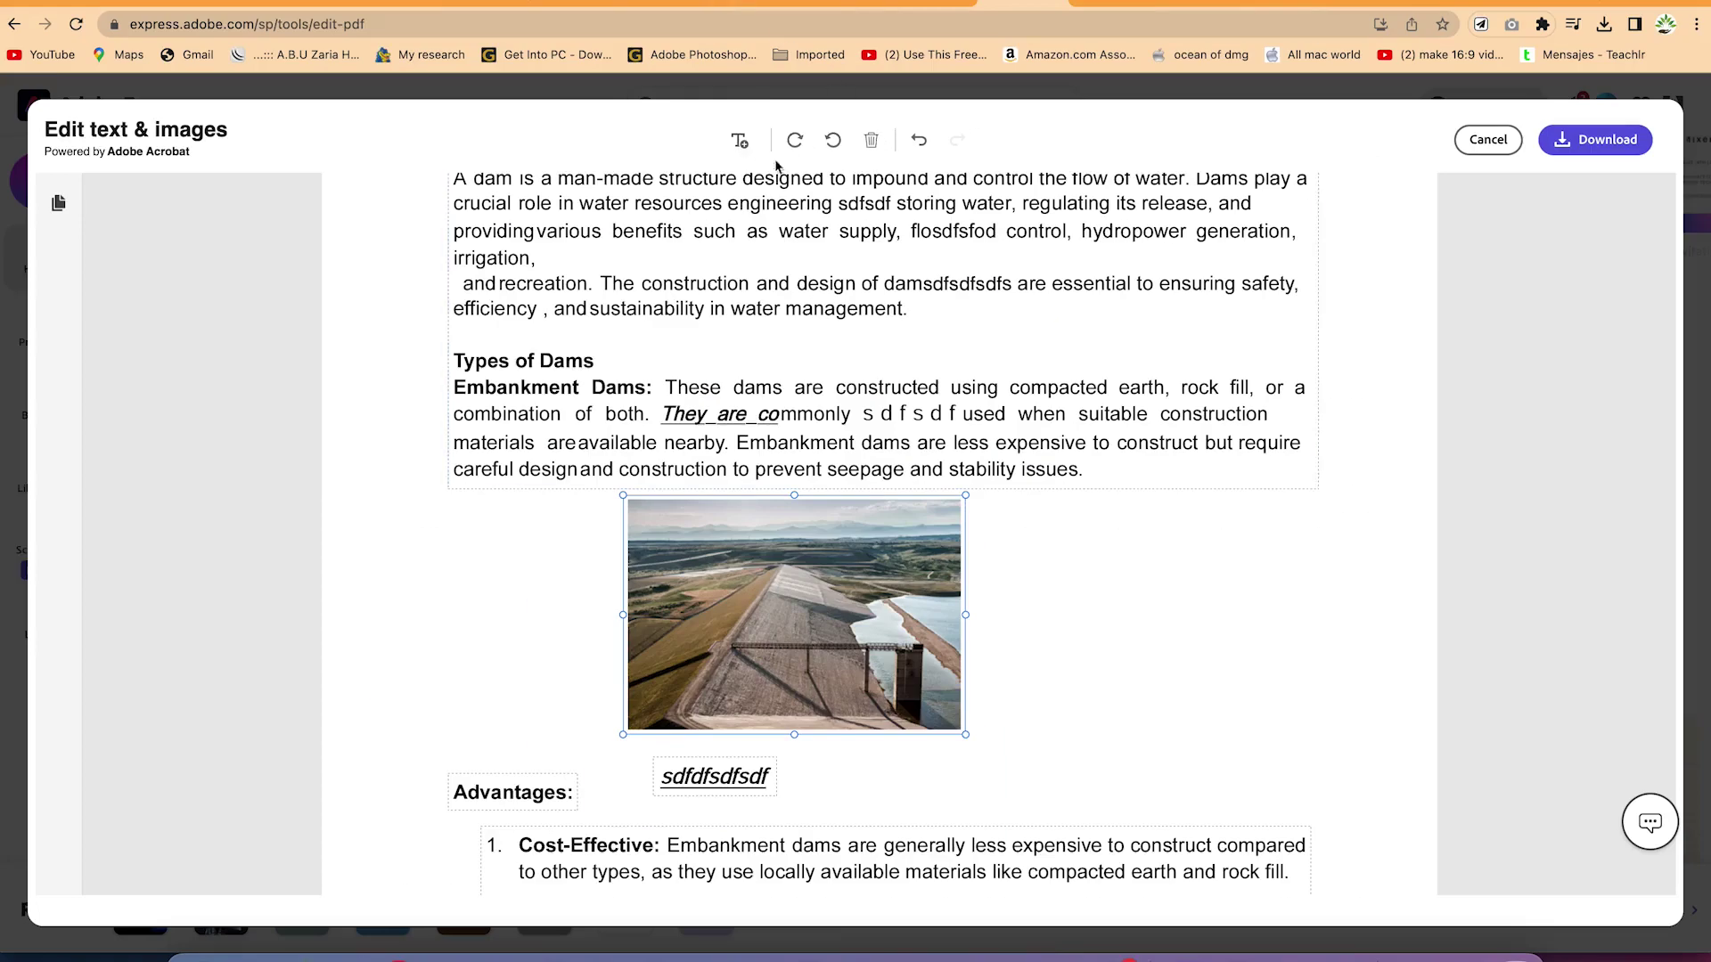
Step: Change 'gravity' in the Concrete Gravity Dams paragraph to 'gravitfdfdfdy'
{"action": "scroll", "coordinate": [806, 567], "scroll_direction": "down", "scroll_amount": 8}
{"action": "scroll", "coordinate": [1025, 678], "scroll_direction": "down", "scroll_amount": 7}
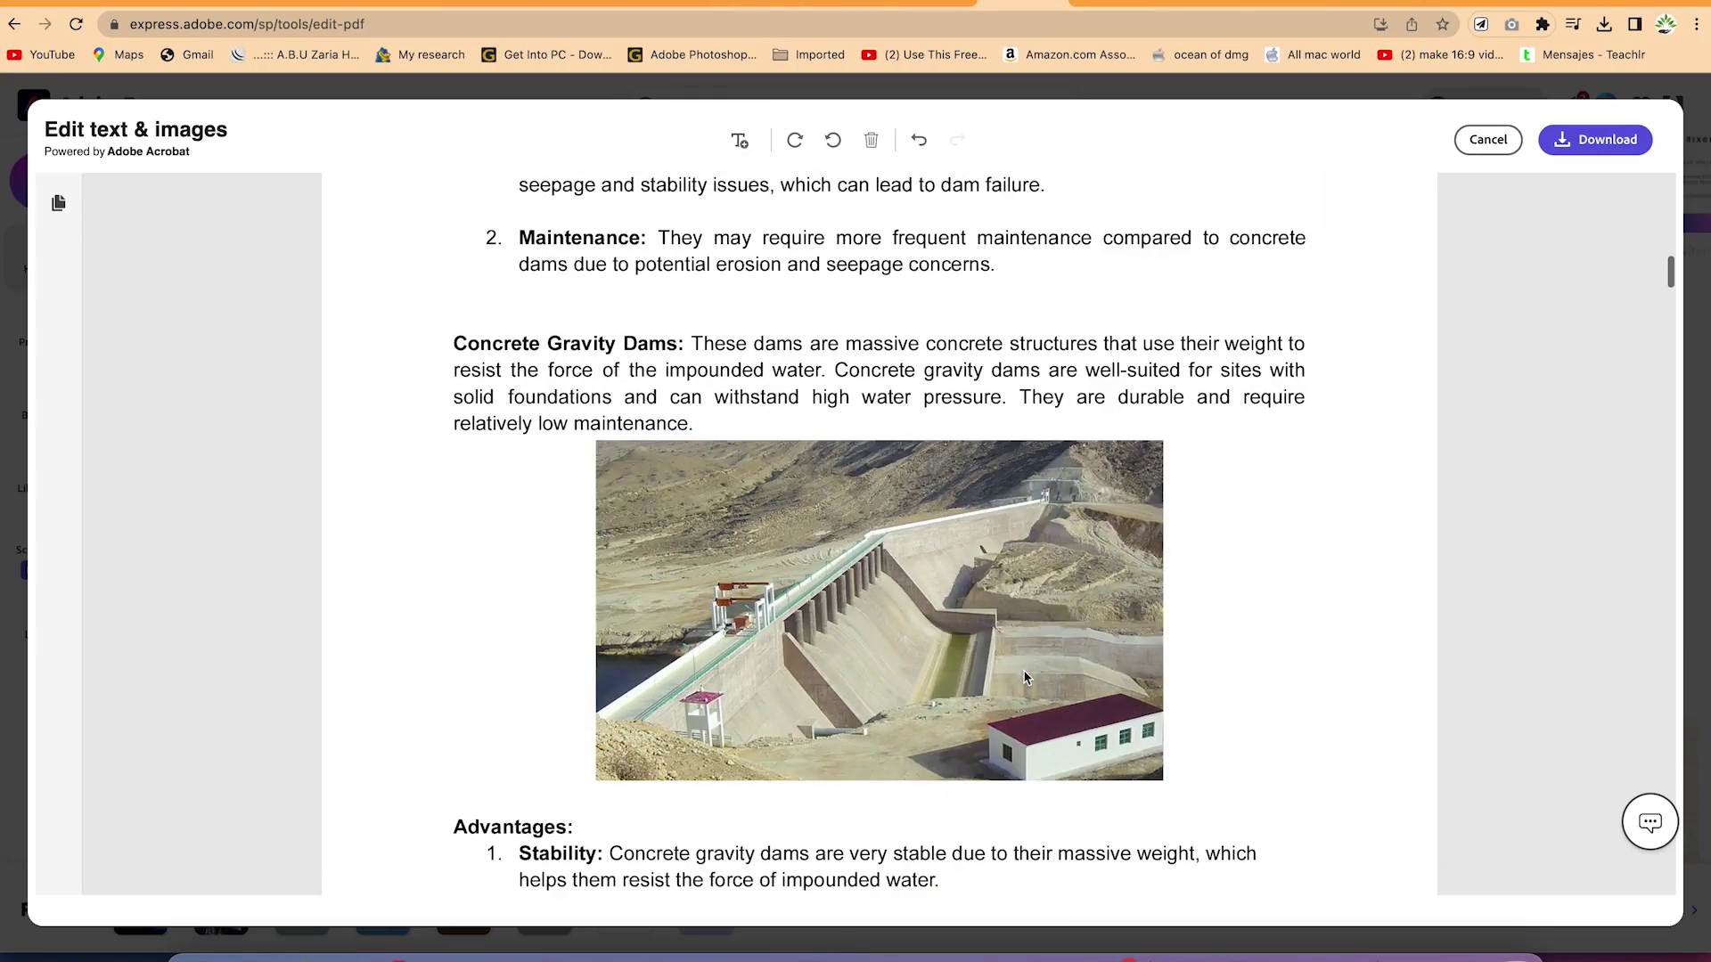
{"action": "left_click", "coordinate": [971, 368]}
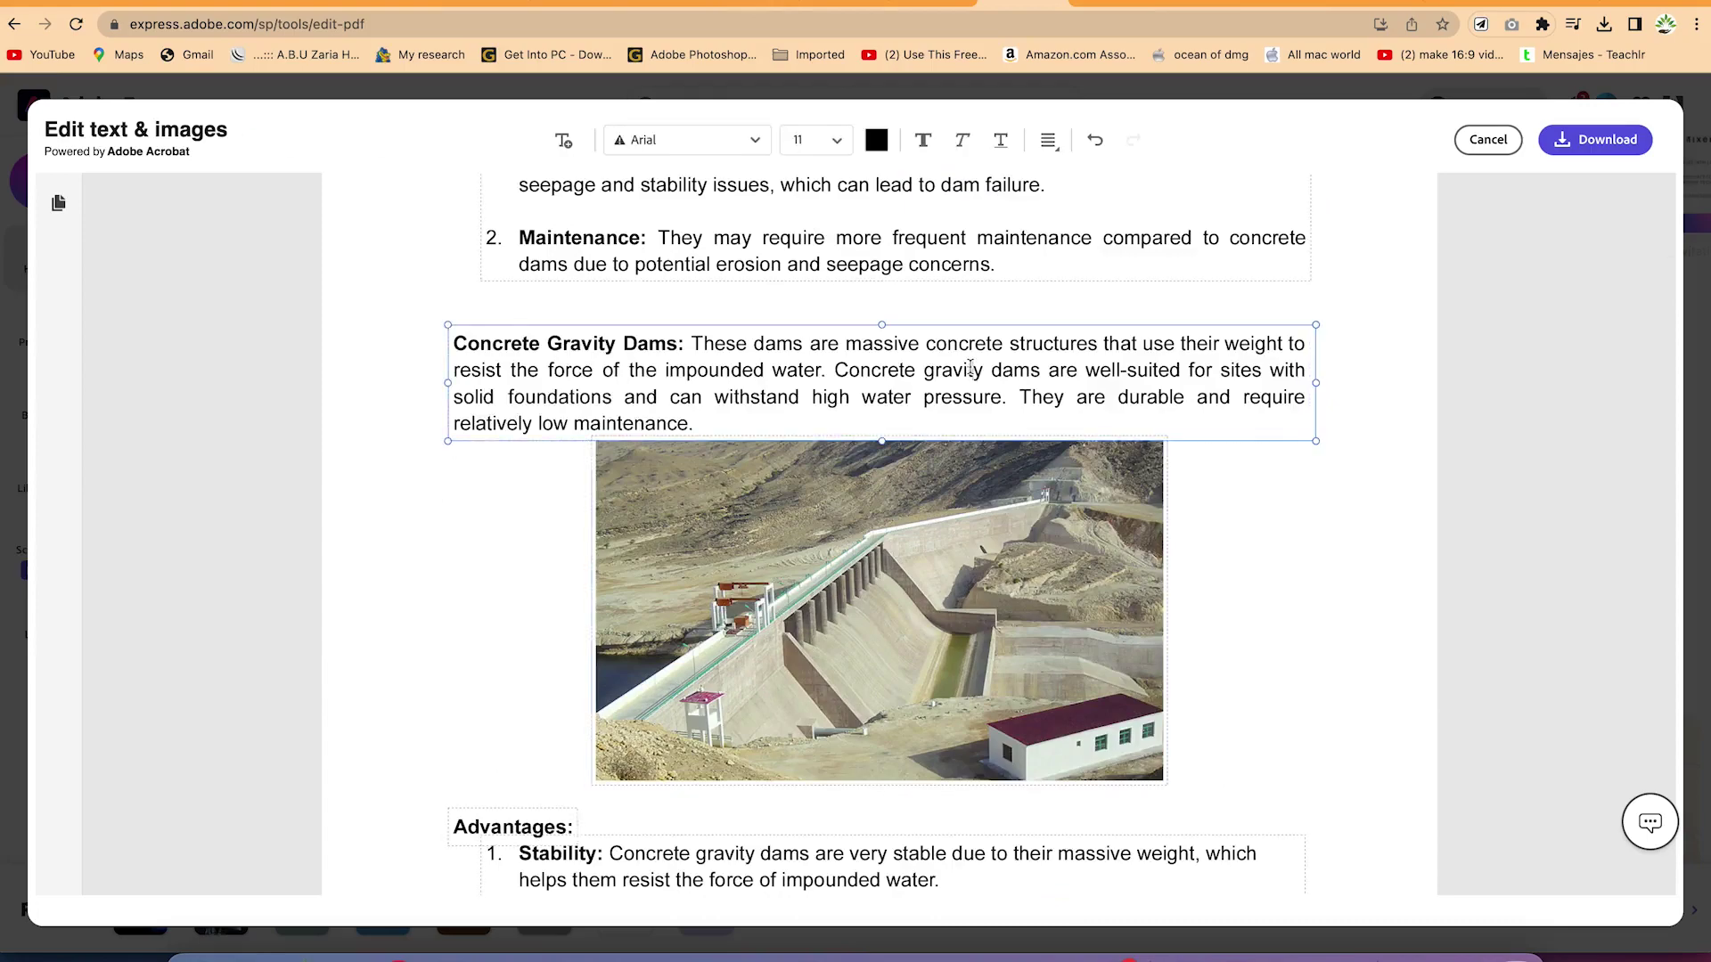
{"action": "type", "text": "fdfdfd"}
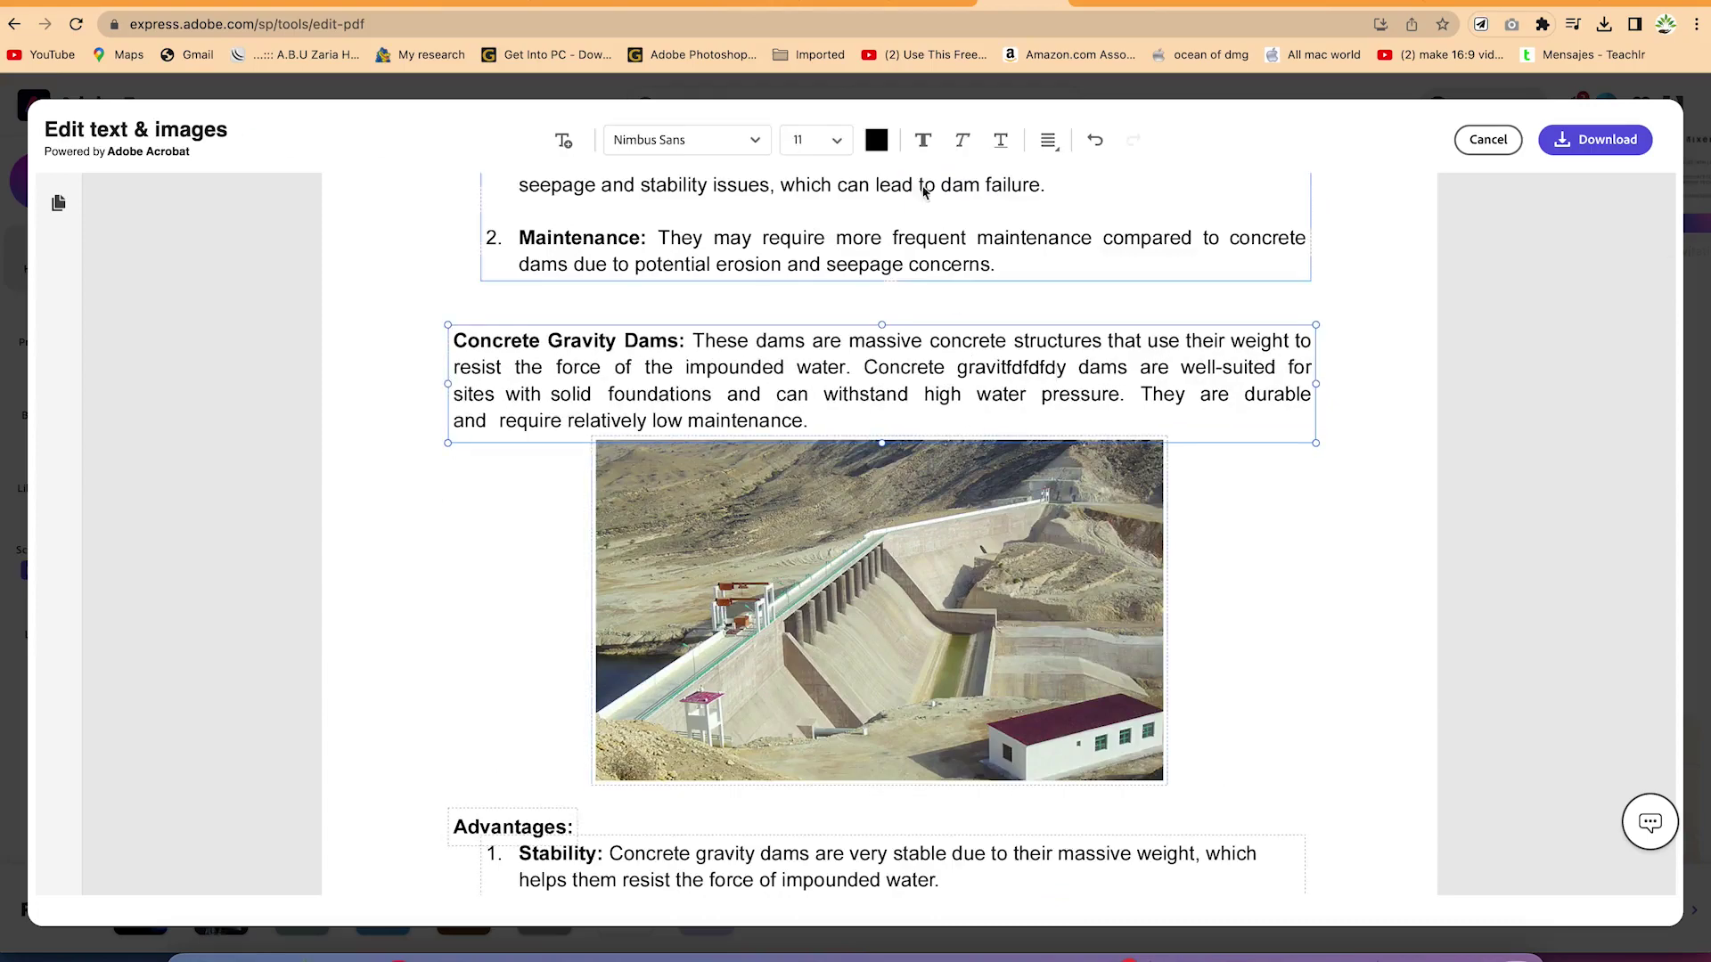
{"action": "scroll", "coordinate": [1092, 381], "scroll_direction": "up", "scroll_amount": 15}
{"action": "scroll", "coordinate": [1092, 382], "scroll_direction": "up", "scroll_amount": 3}
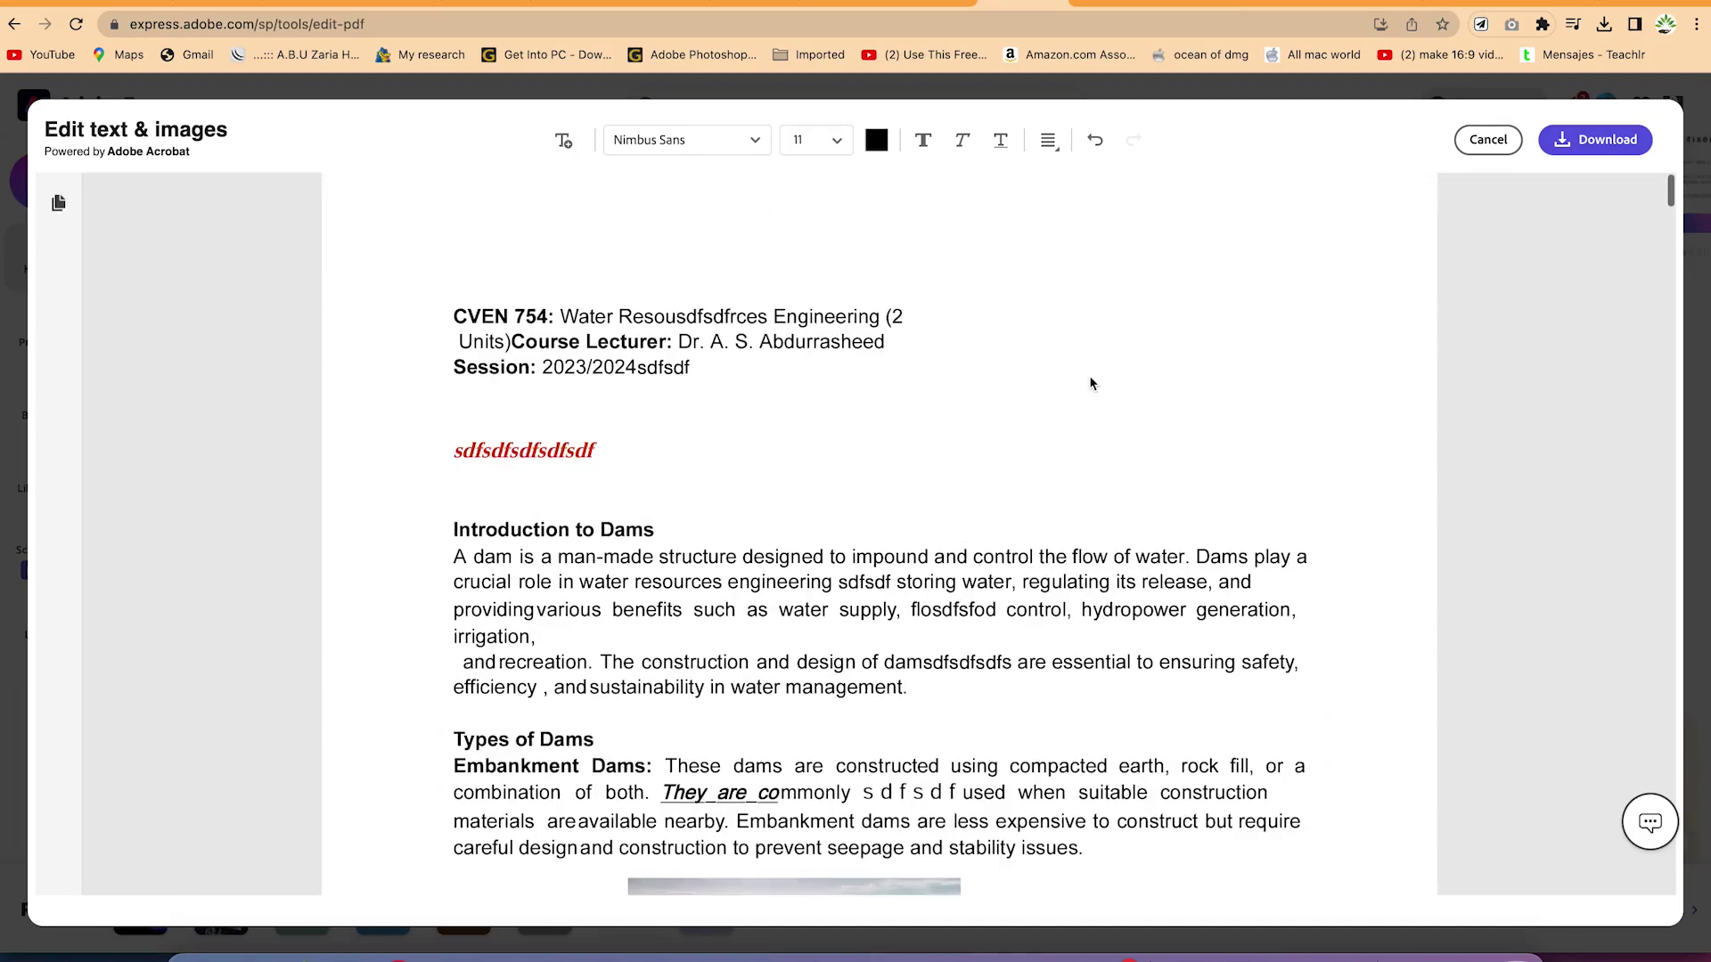
{"action": "left_click", "coordinate": [573, 289]}
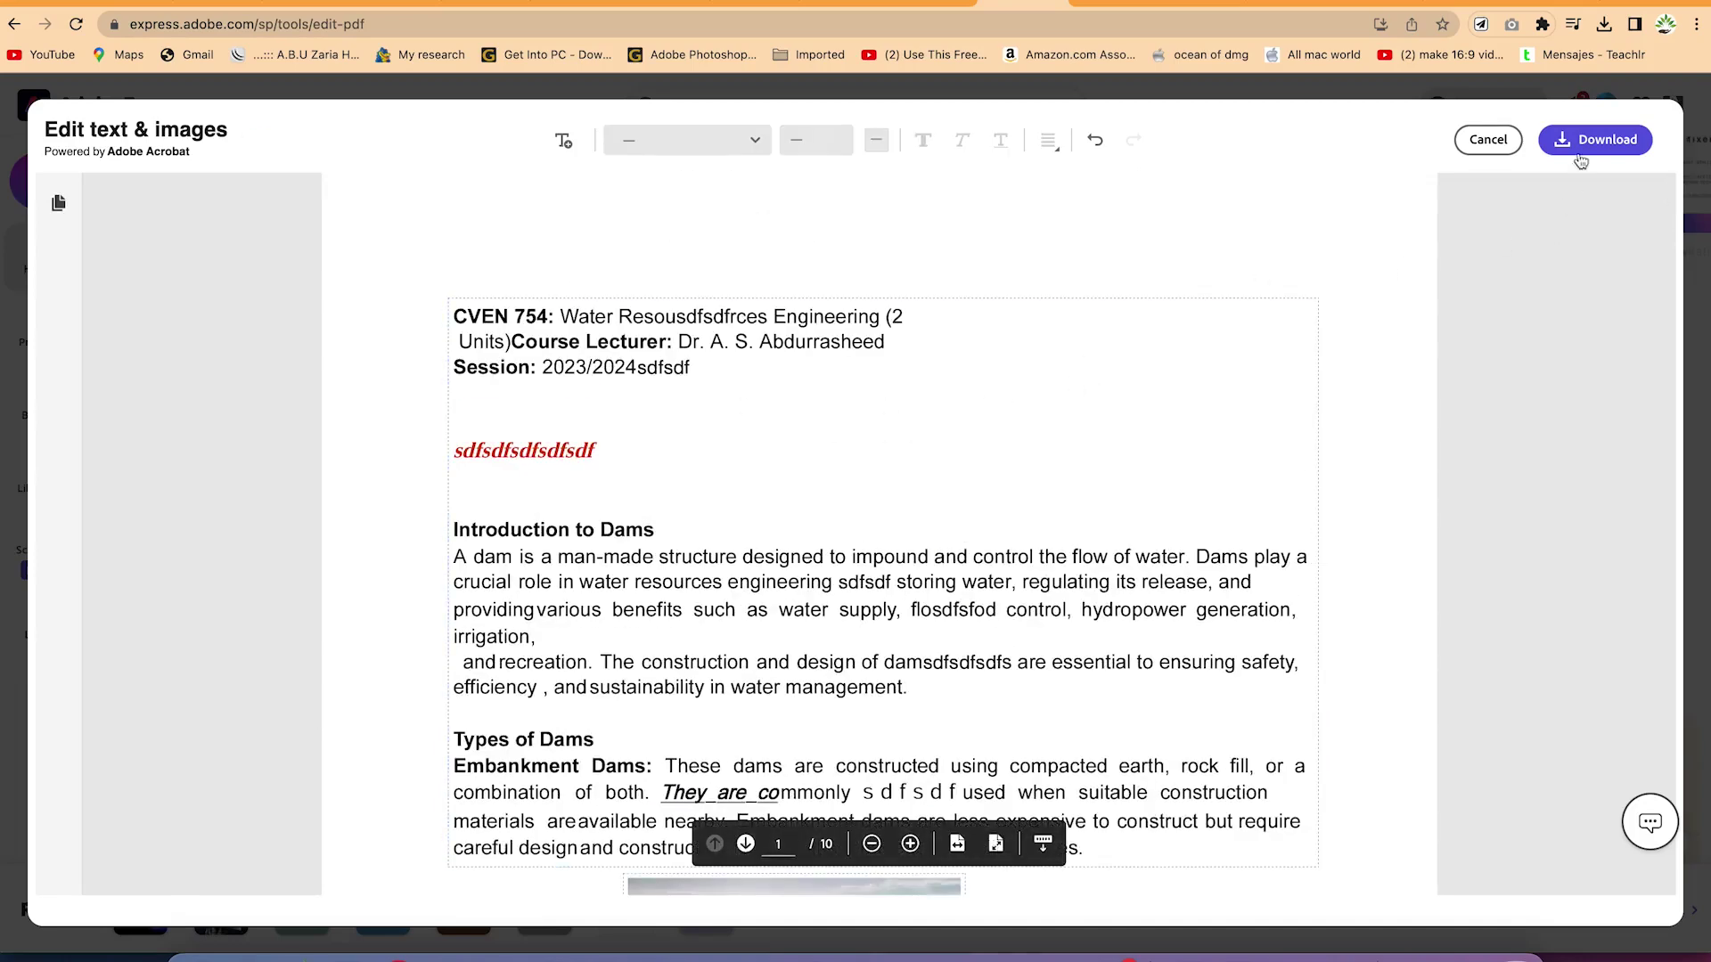
Step: Download the PDF as CVEN 754_ Dams_adobe_express.pdf, check Downloads, and close the confirmation
{"action": "left_click", "coordinate": [1592, 140]}
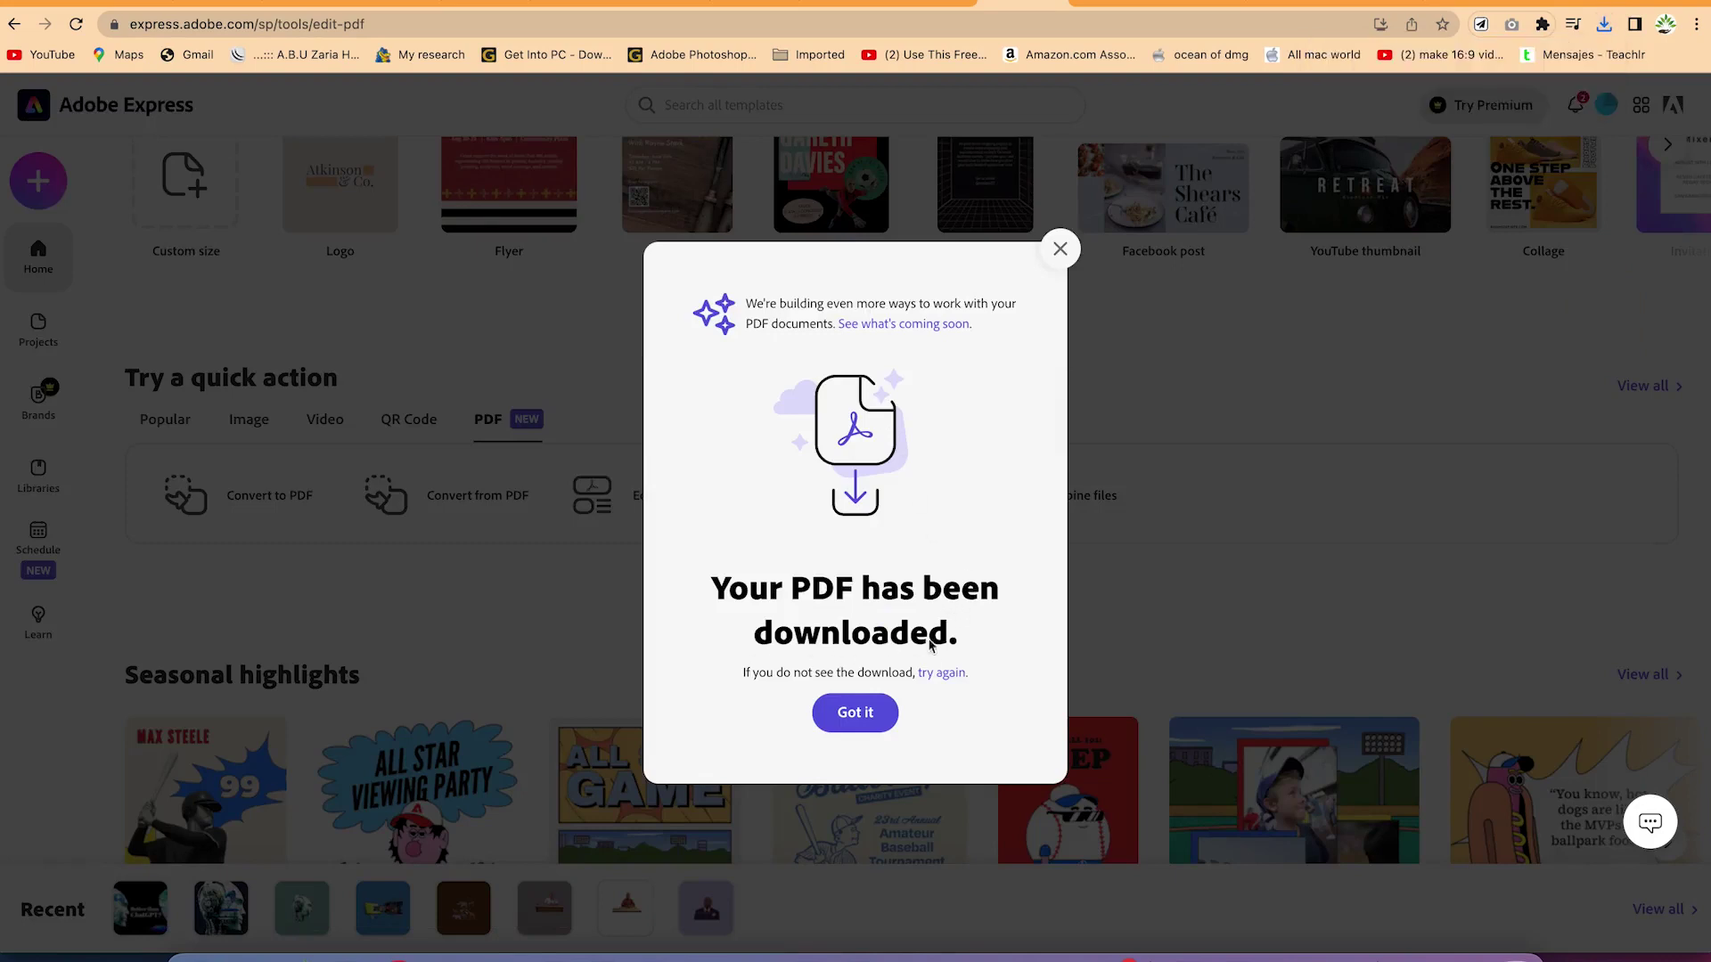
{"action": "left_click", "coordinate": [1604, 24]}
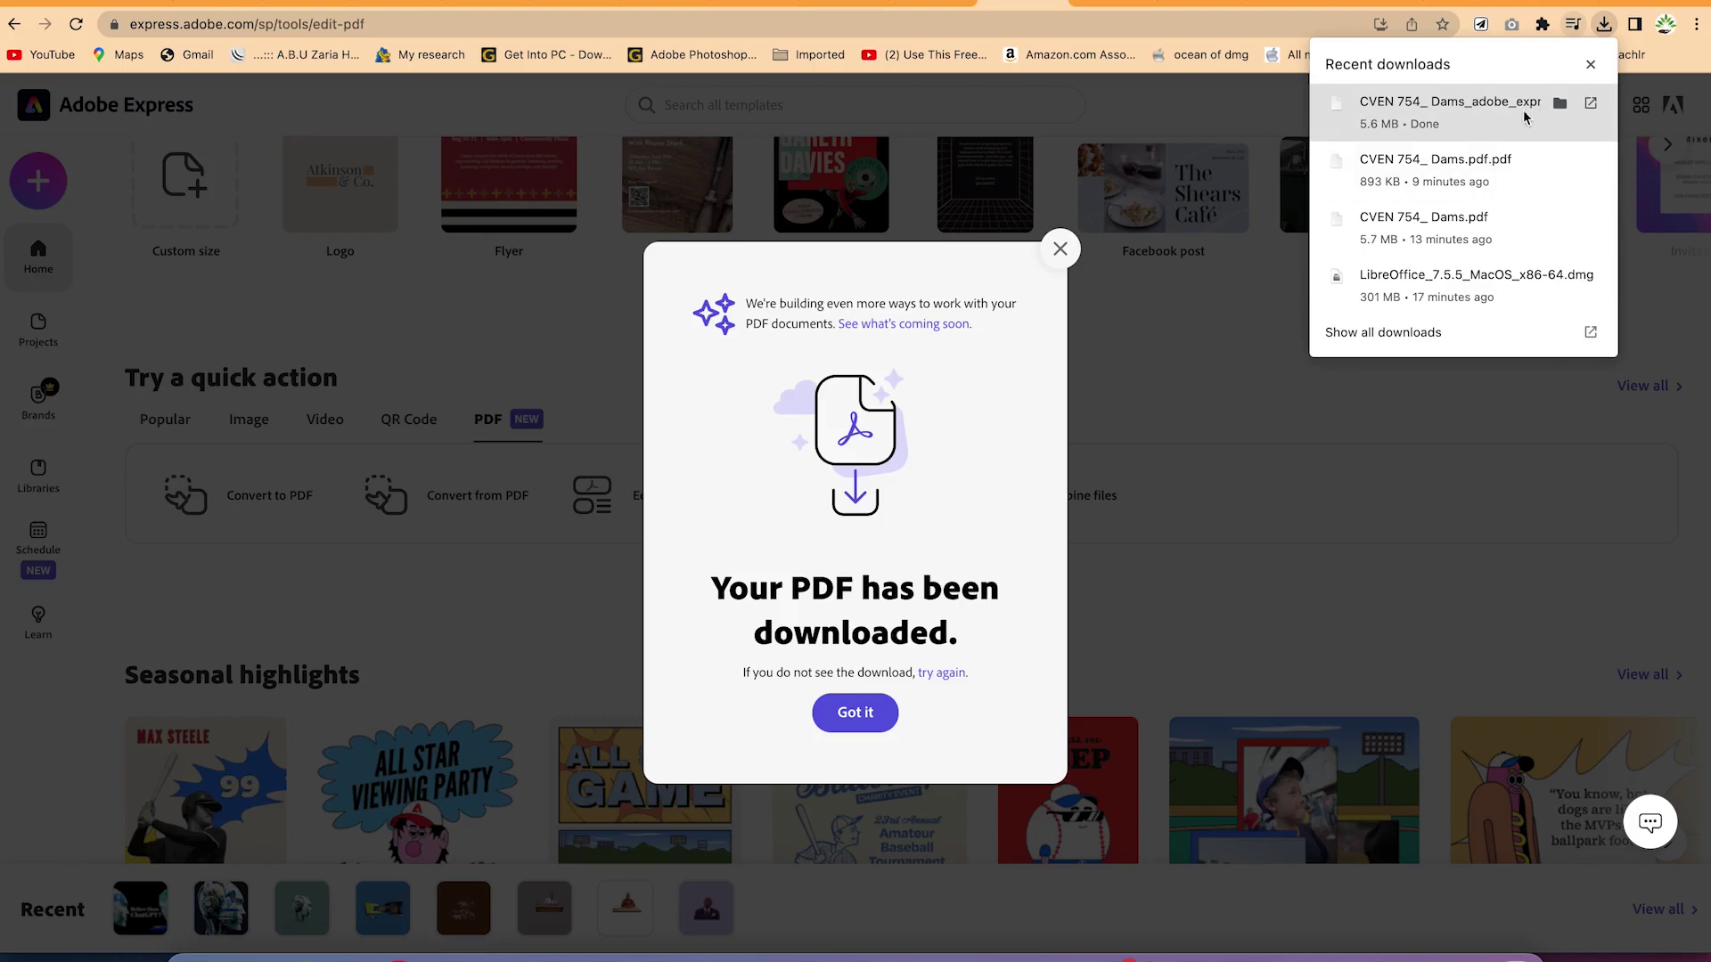
{"action": "left_click", "coordinate": [1062, 251]}
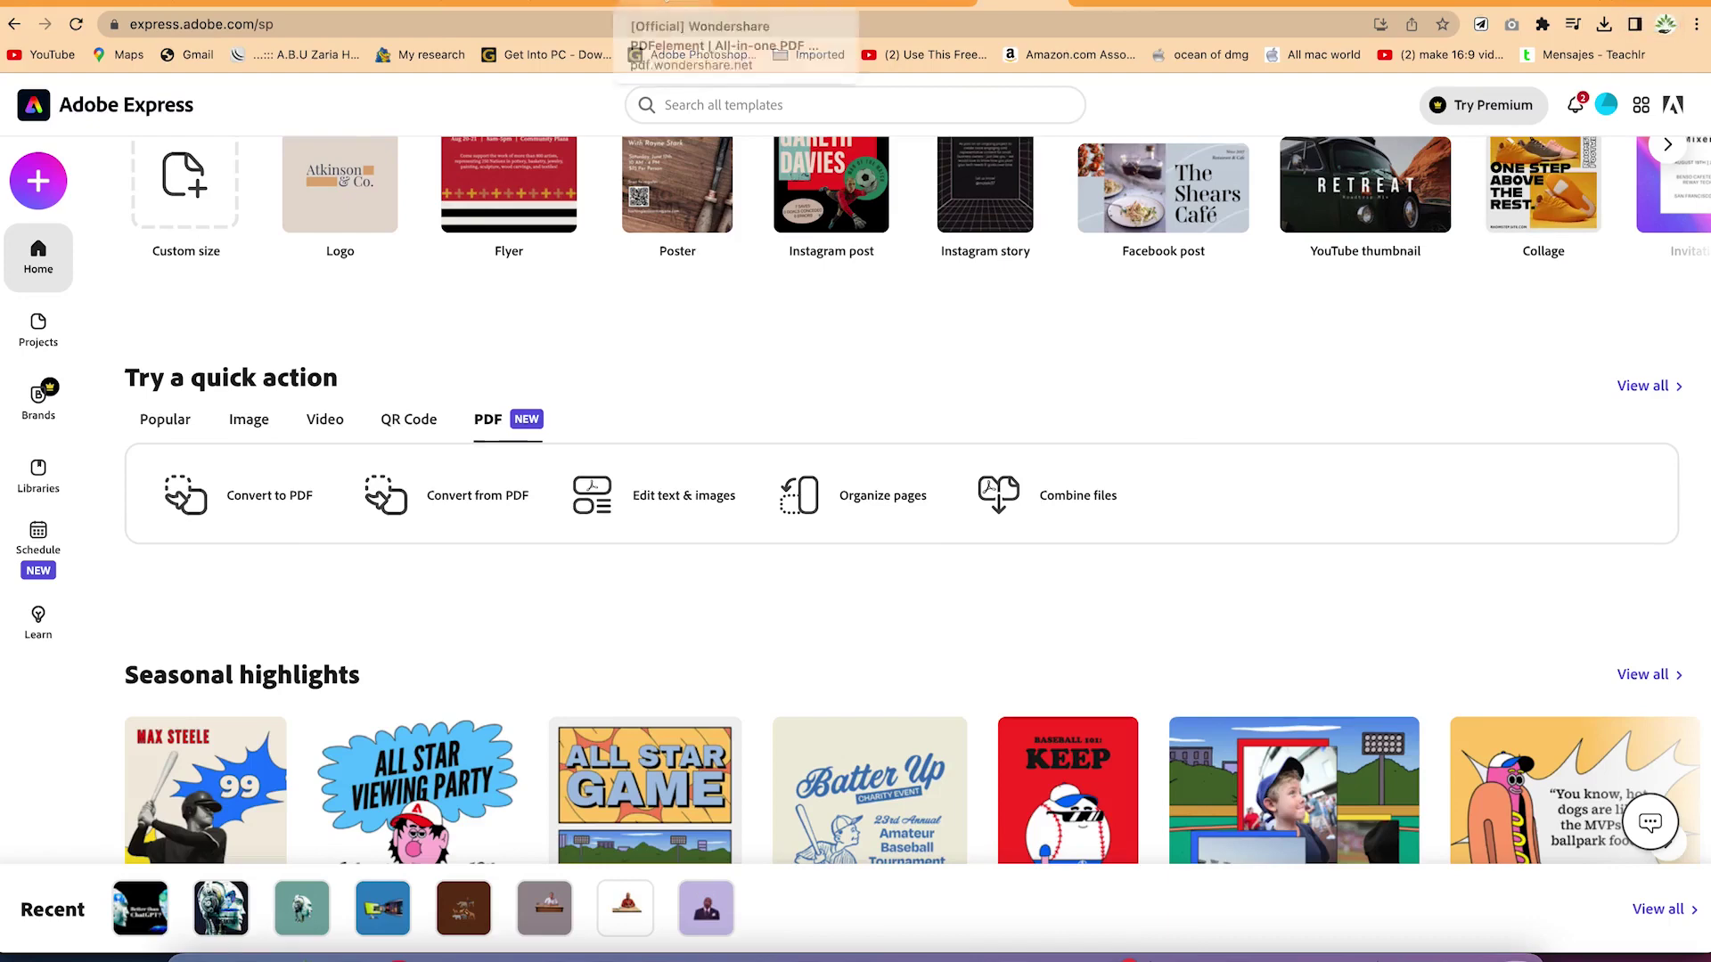
Step: Search Google for 'pdf element' in a new tab and open the official PDFelement website
{"action": "left_click", "coordinate": [678, 5]}
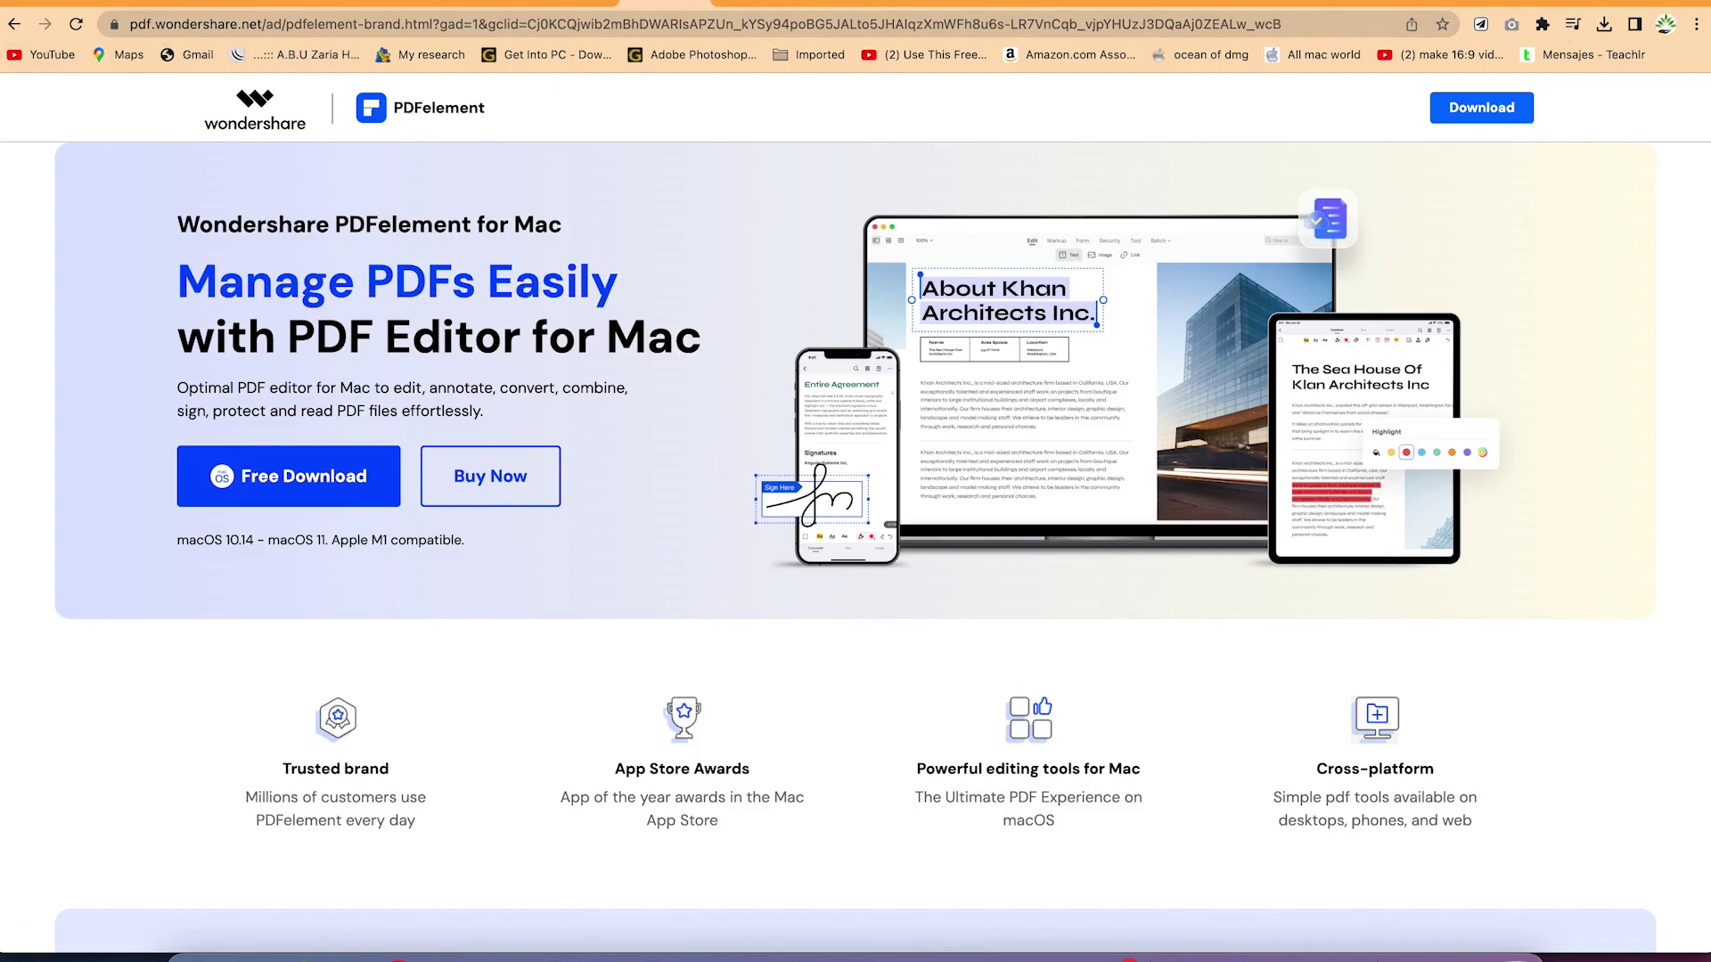
{"action": "key", "text": "ctrl+t"}
{"action": "type", "text": "g"}
{"action": "key", "text": "Return"}
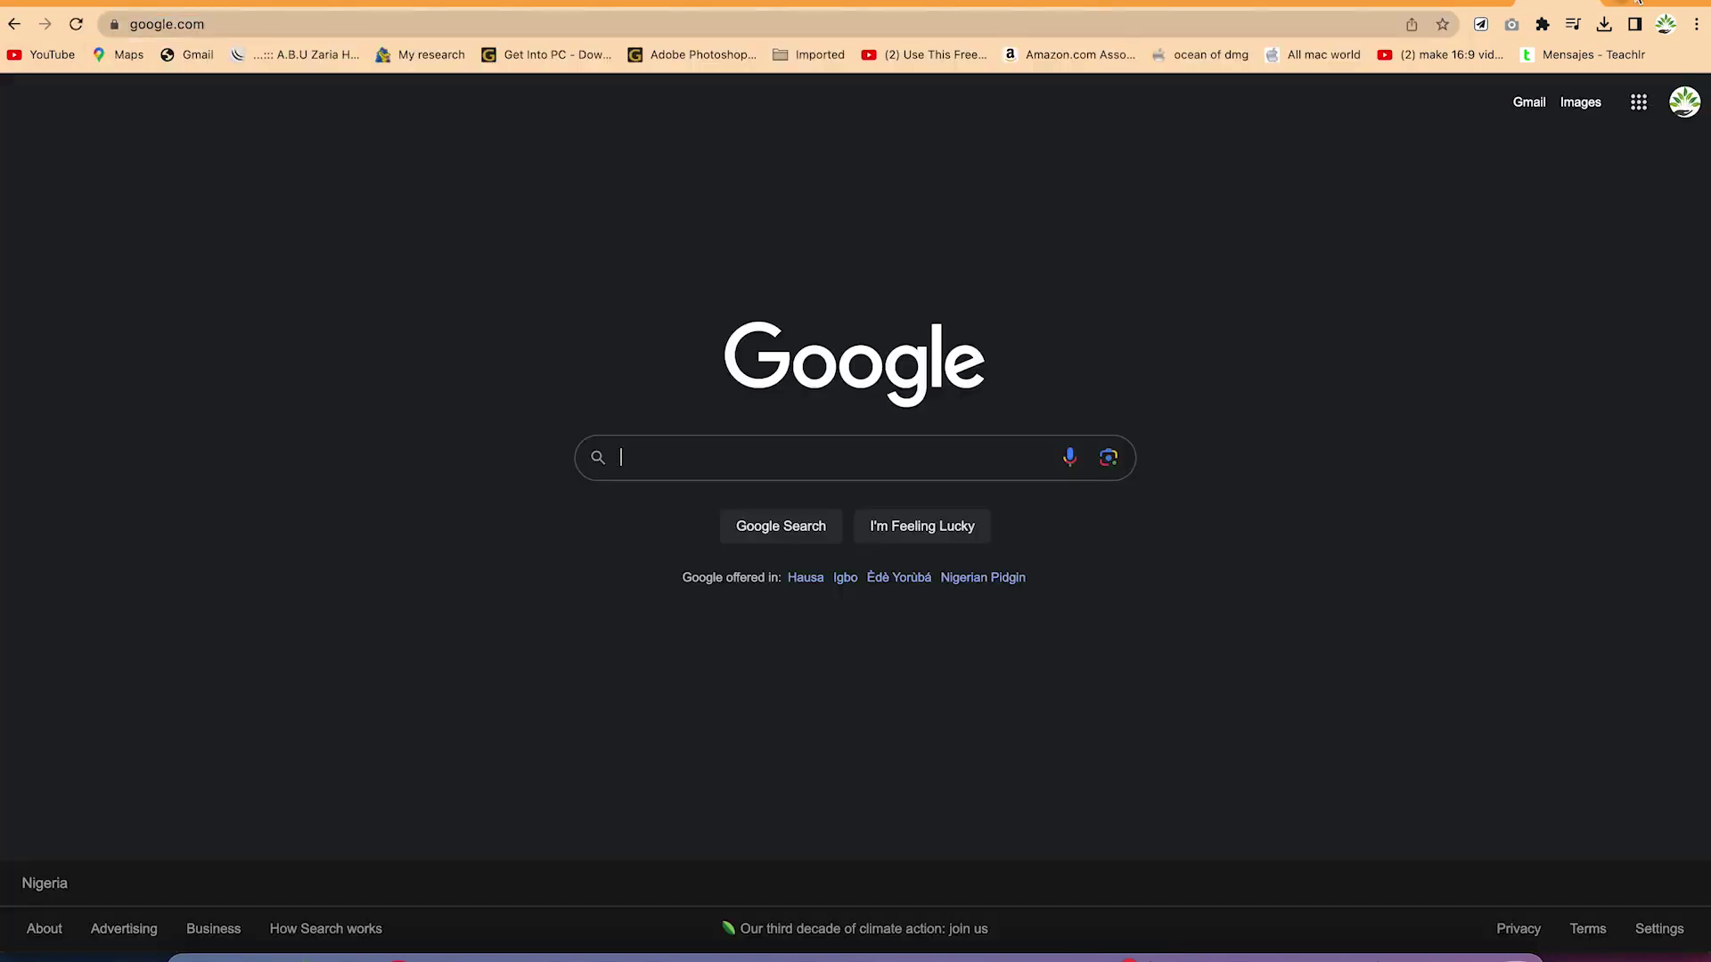
{"action": "type", "text": "pdf"}
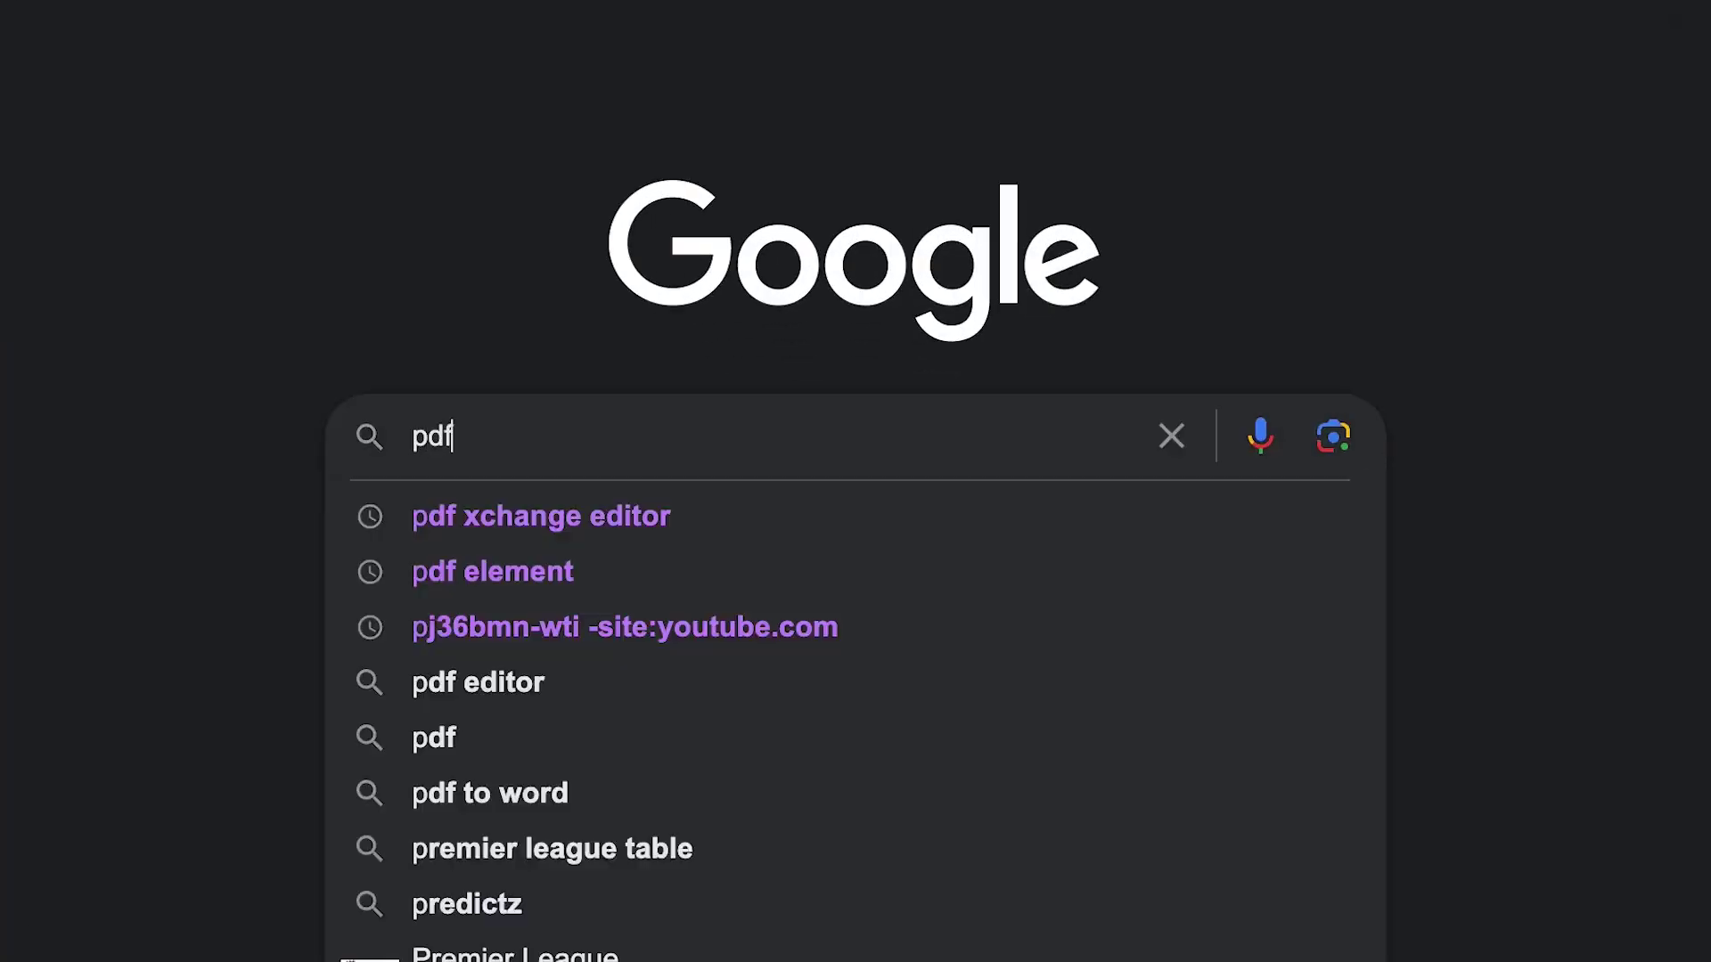
{"action": "type", "text": " element"}
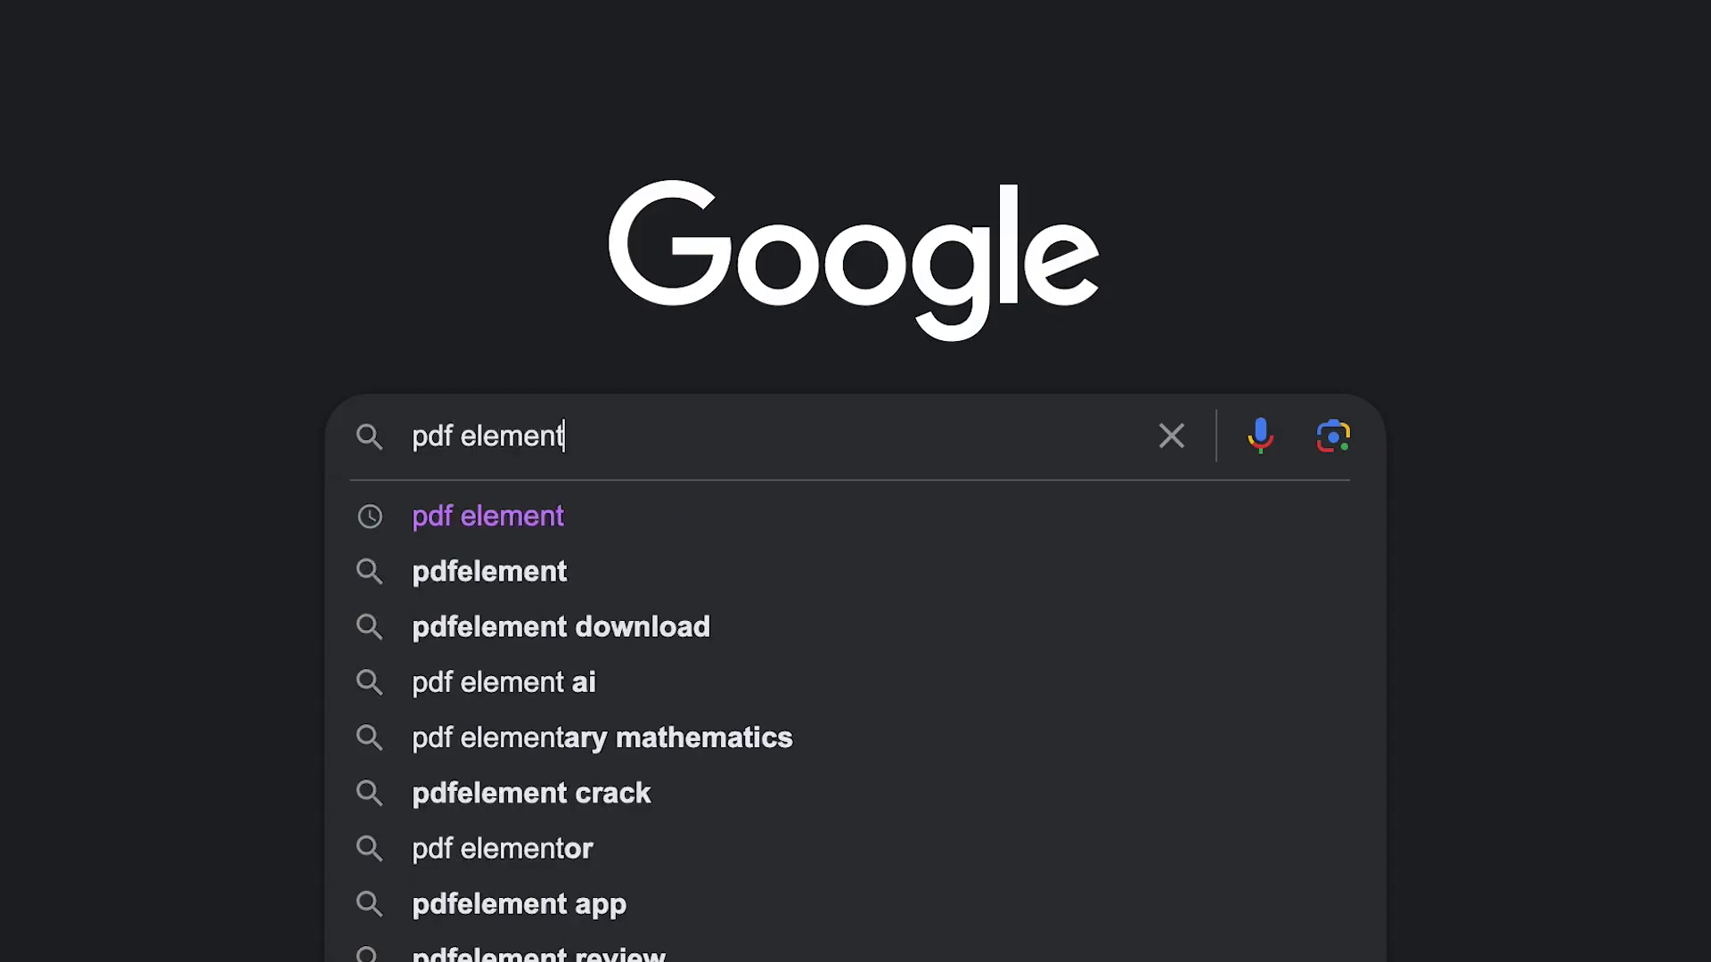
{"action": "key", "text": "Return"}
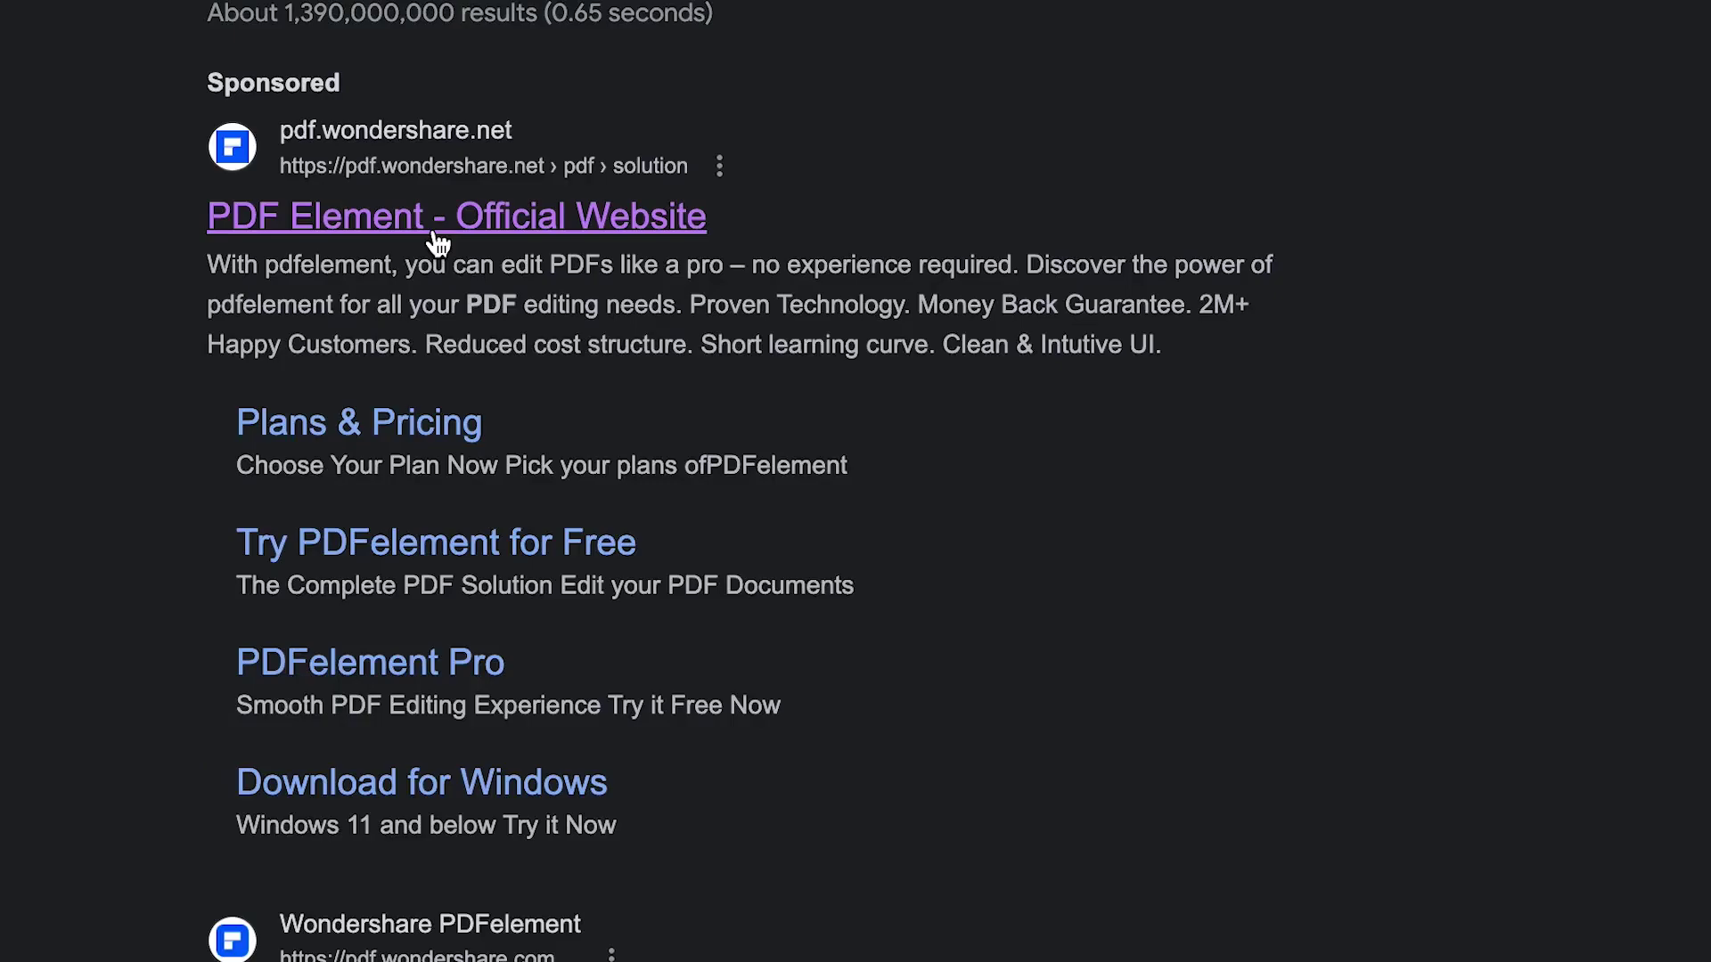
{"action": "left_click", "coordinate": [434, 234]}
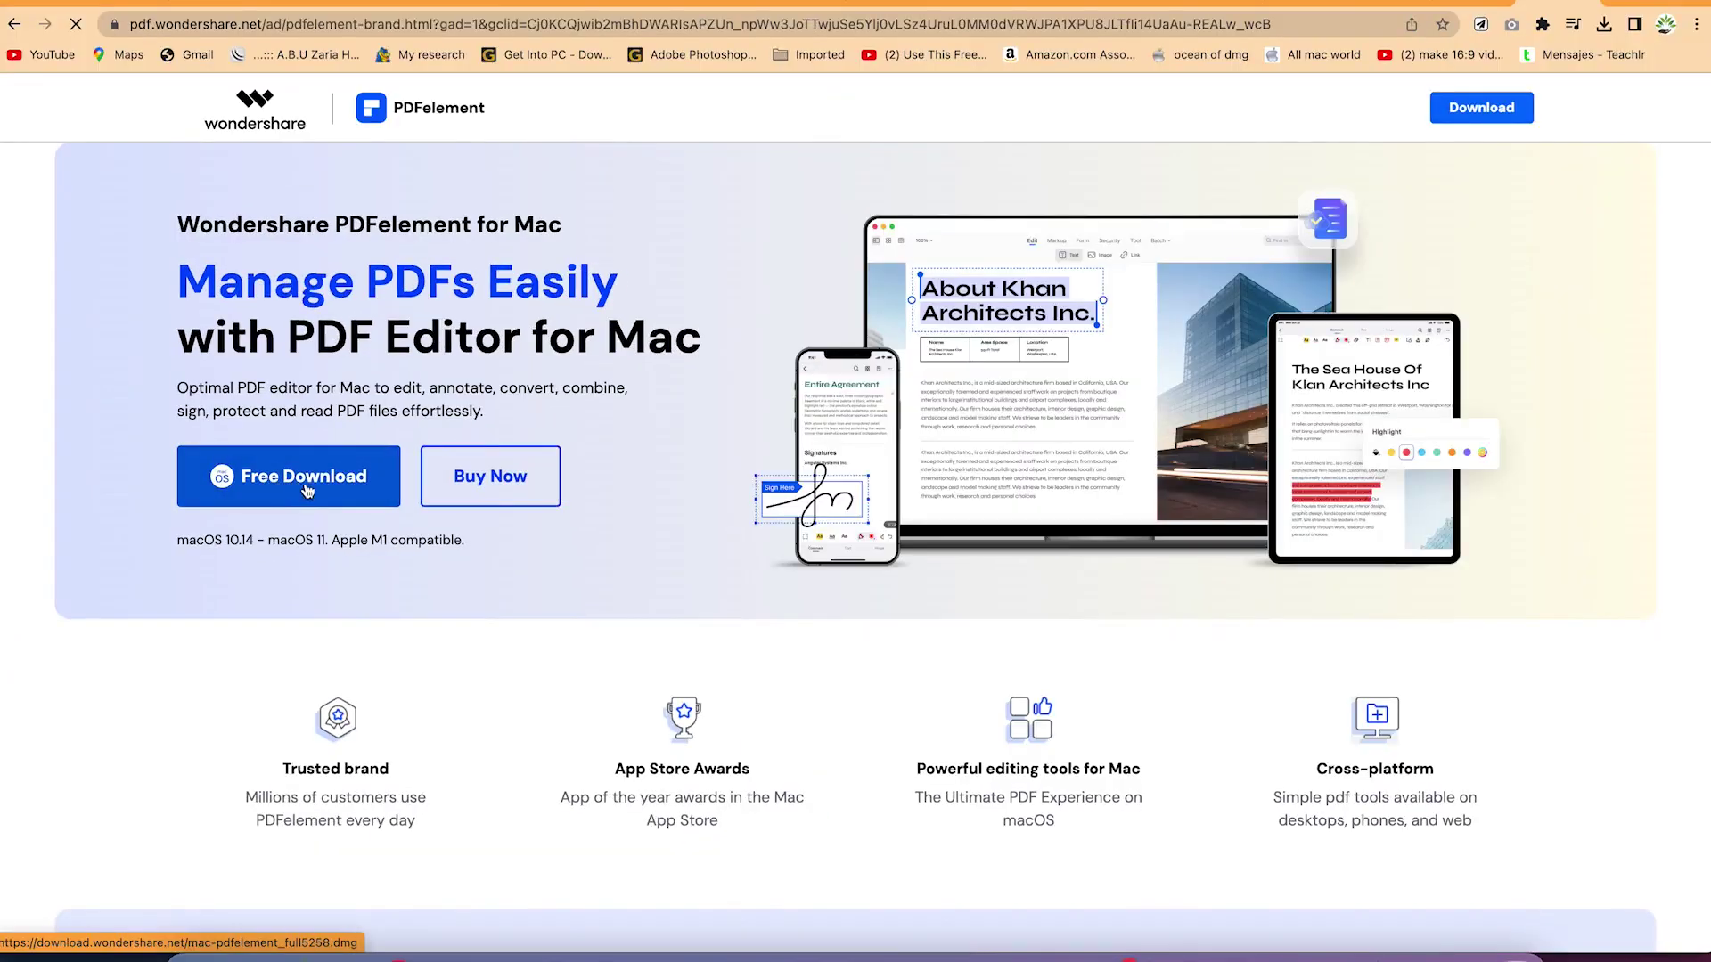
Step: Scroll the PDFelement Mac page, then bring the PDFelement desktop app forward
{"action": "scroll", "coordinate": [575, 740], "scroll_direction": "down", "scroll_amount": 2}
{"action": "scroll", "coordinate": [575, 740], "scroll_direction": "down", "scroll_amount": 3}
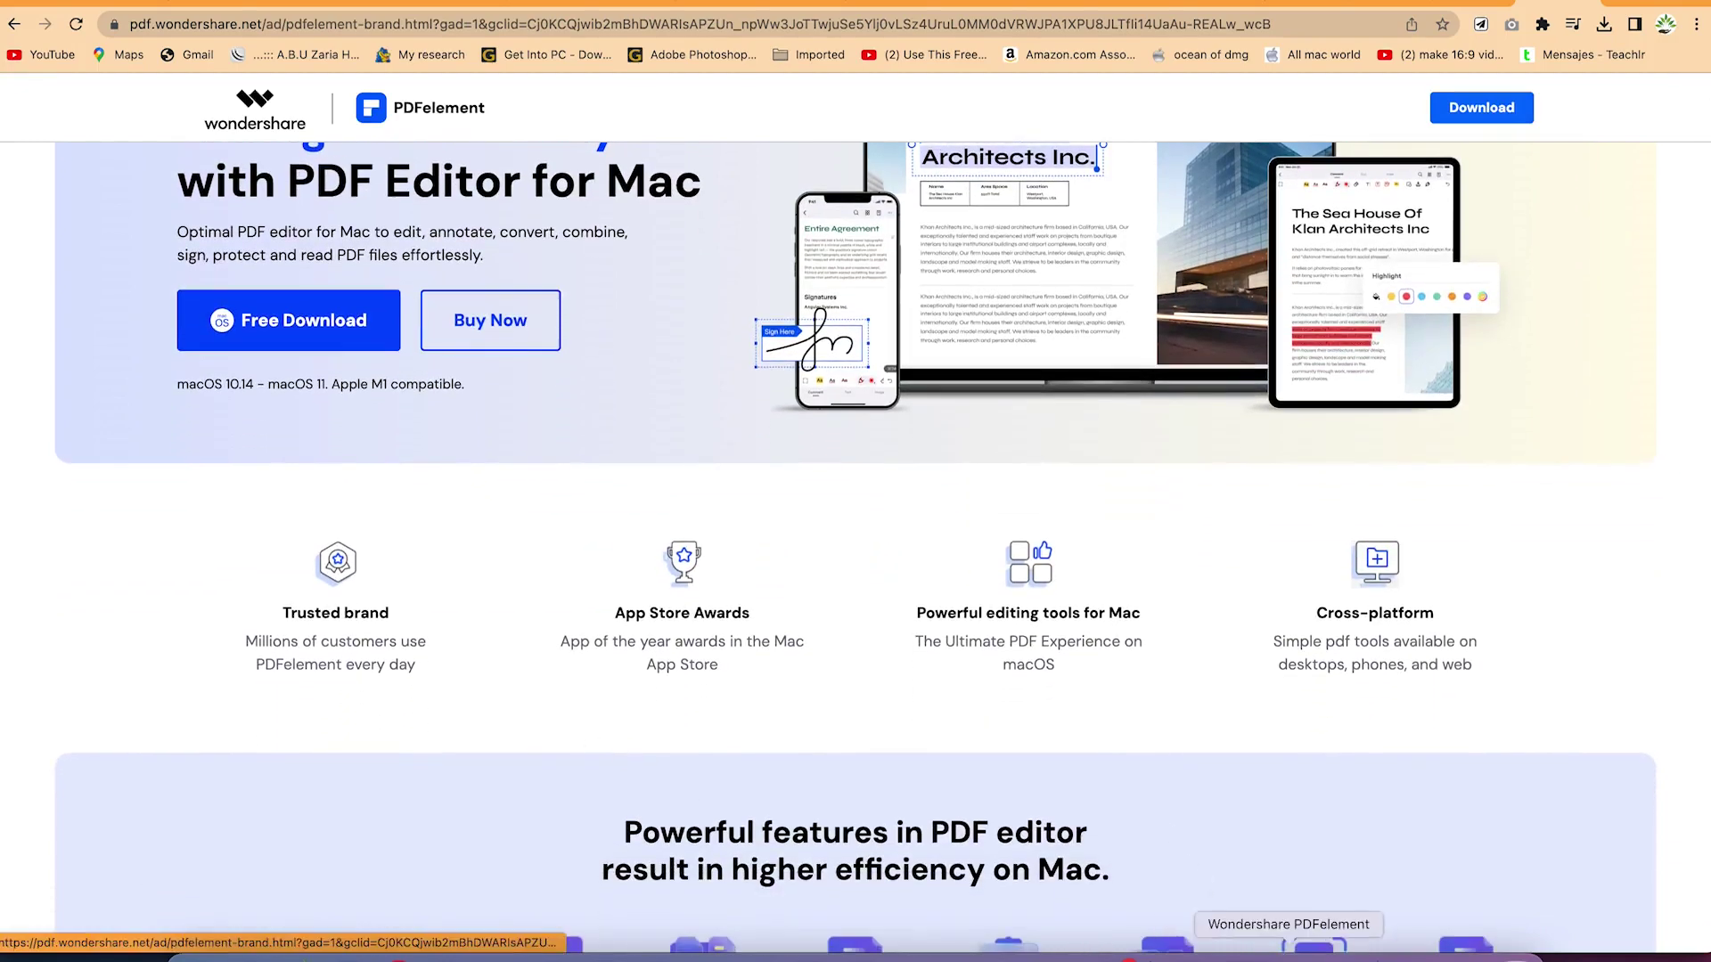
{"action": "left_click", "coordinate": [1290, 949]}
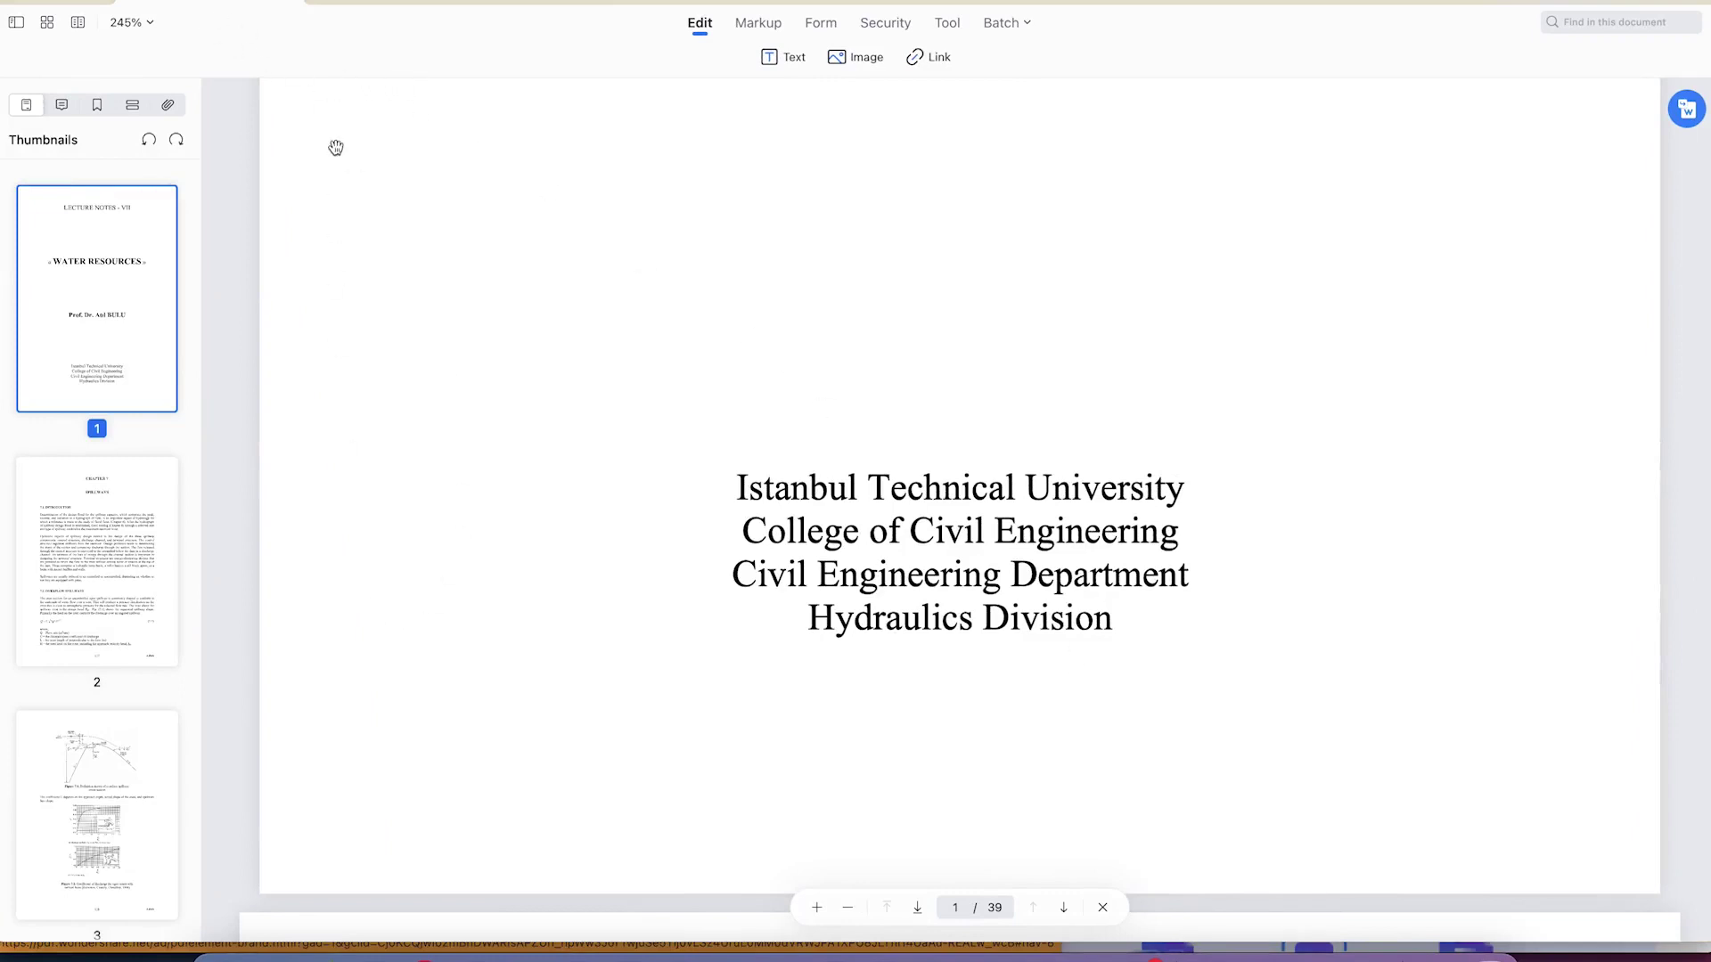
Step: Open CVEN 754_ Dams.pdf from Finder via Open With > Wondershare PDFelement
{"action": "left_click", "coordinate": [223, 952]}
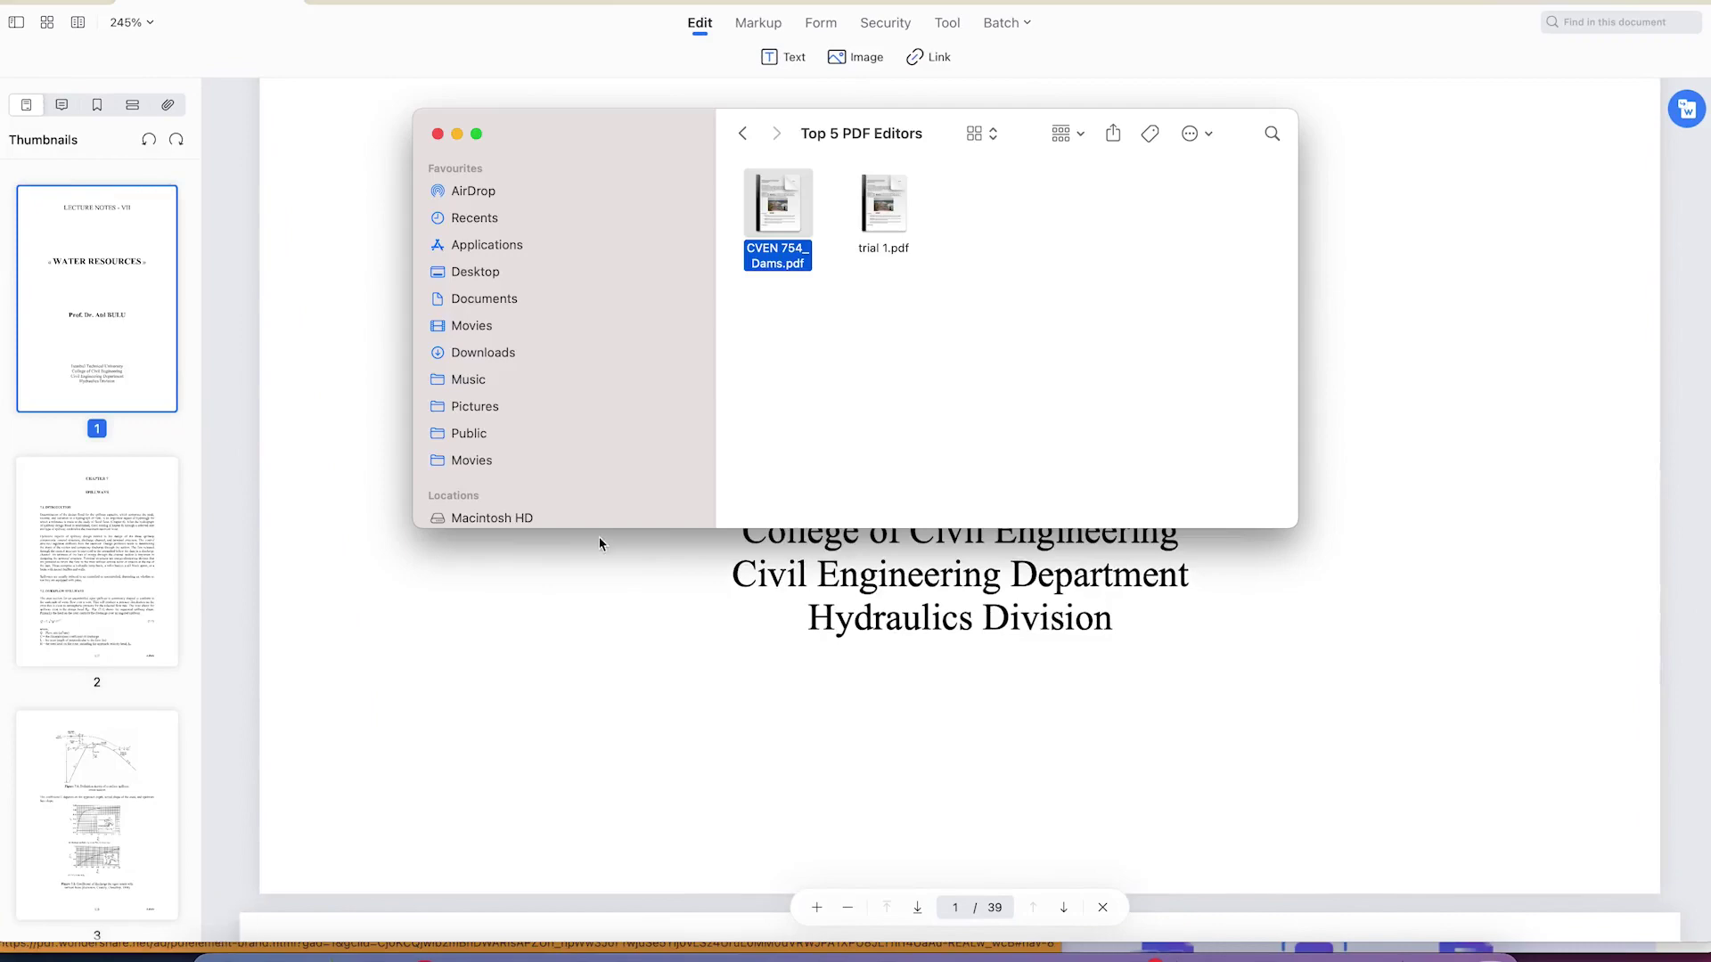
{"action": "left_click", "coordinate": [846, 403]}
{"action": "left_click", "coordinate": [768, 247]}
{"action": "right_click", "coordinate": [769, 247]}
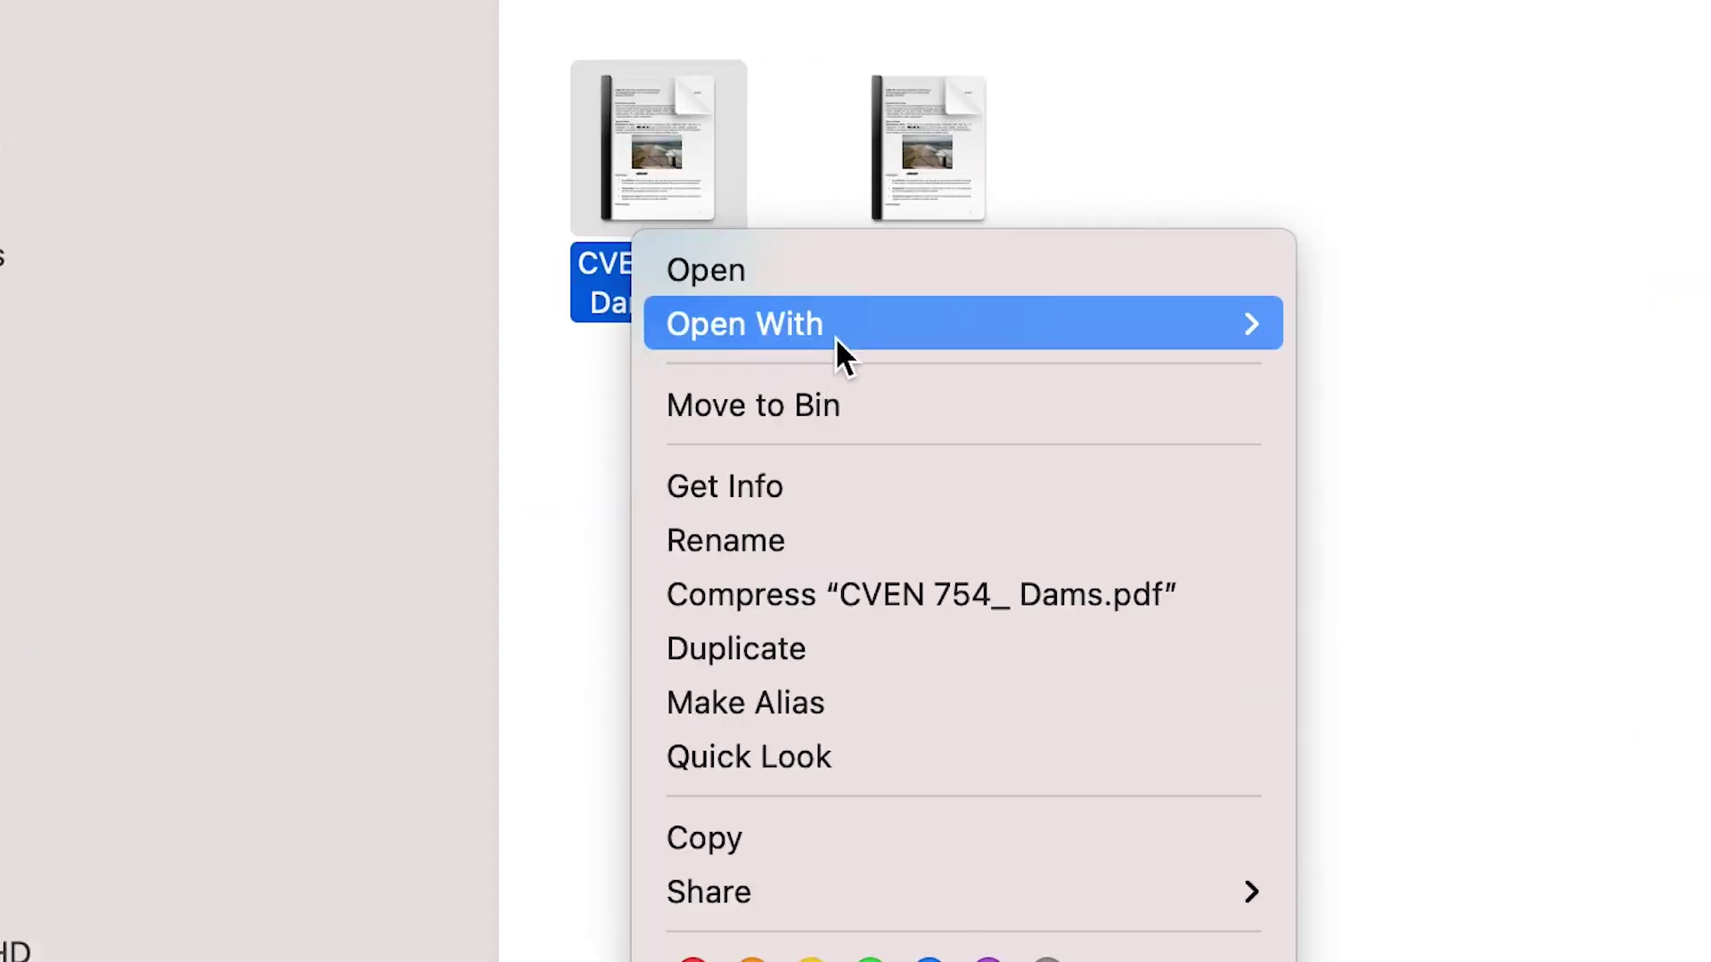
{"action": "mouse_move", "coordinate": [981, 282]}
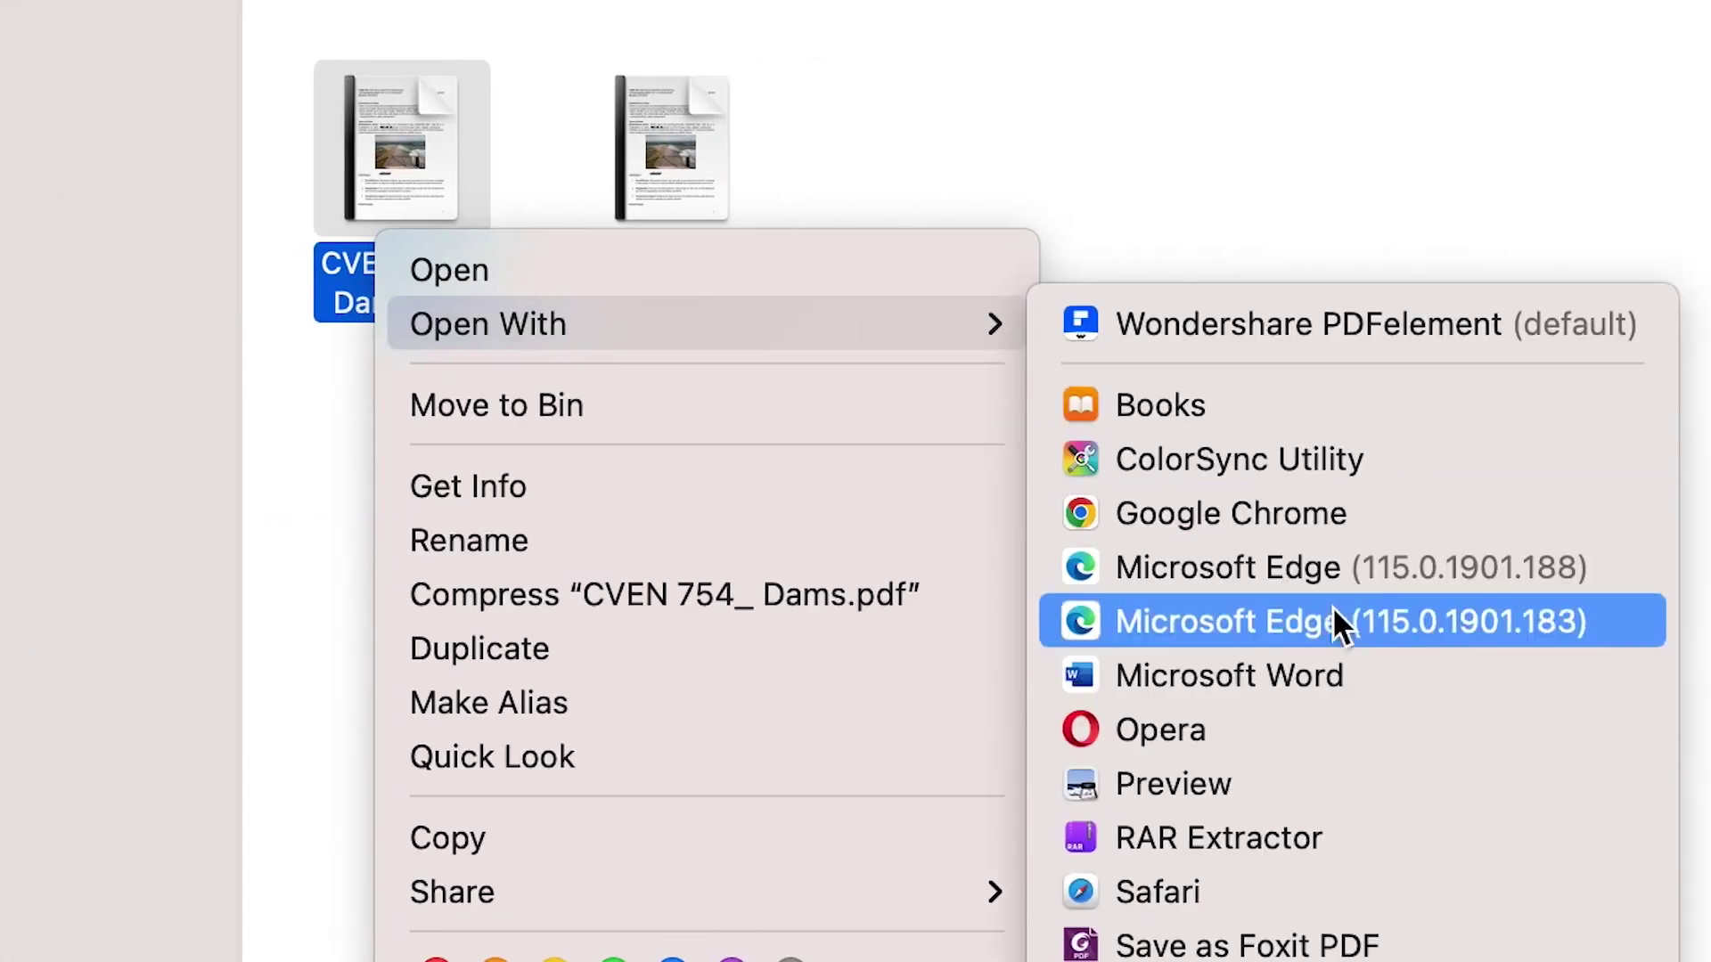
{"action": "left_click", "coordinate": [1326, 334]}
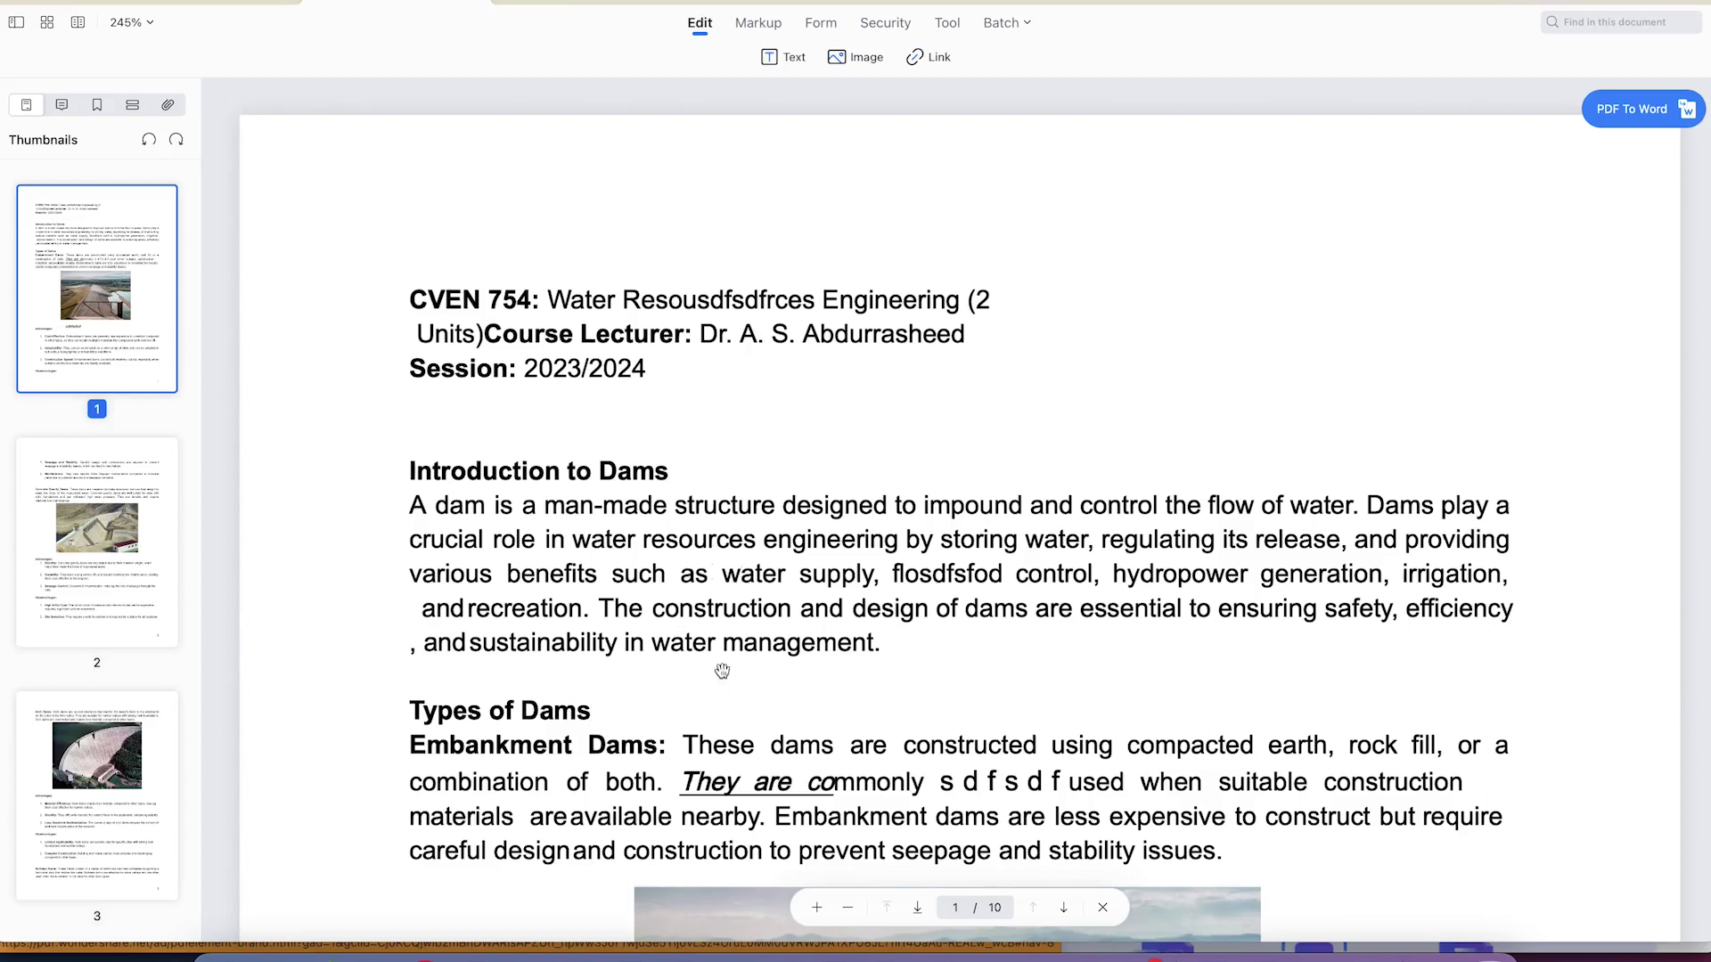
Step: In text edit mode, overwrite the Introduction to Dams paragraph with 'sdfssdfsdfsdfsdfsdf' and select its end
{"action": "left_click", "coordinate": [776, 57]}
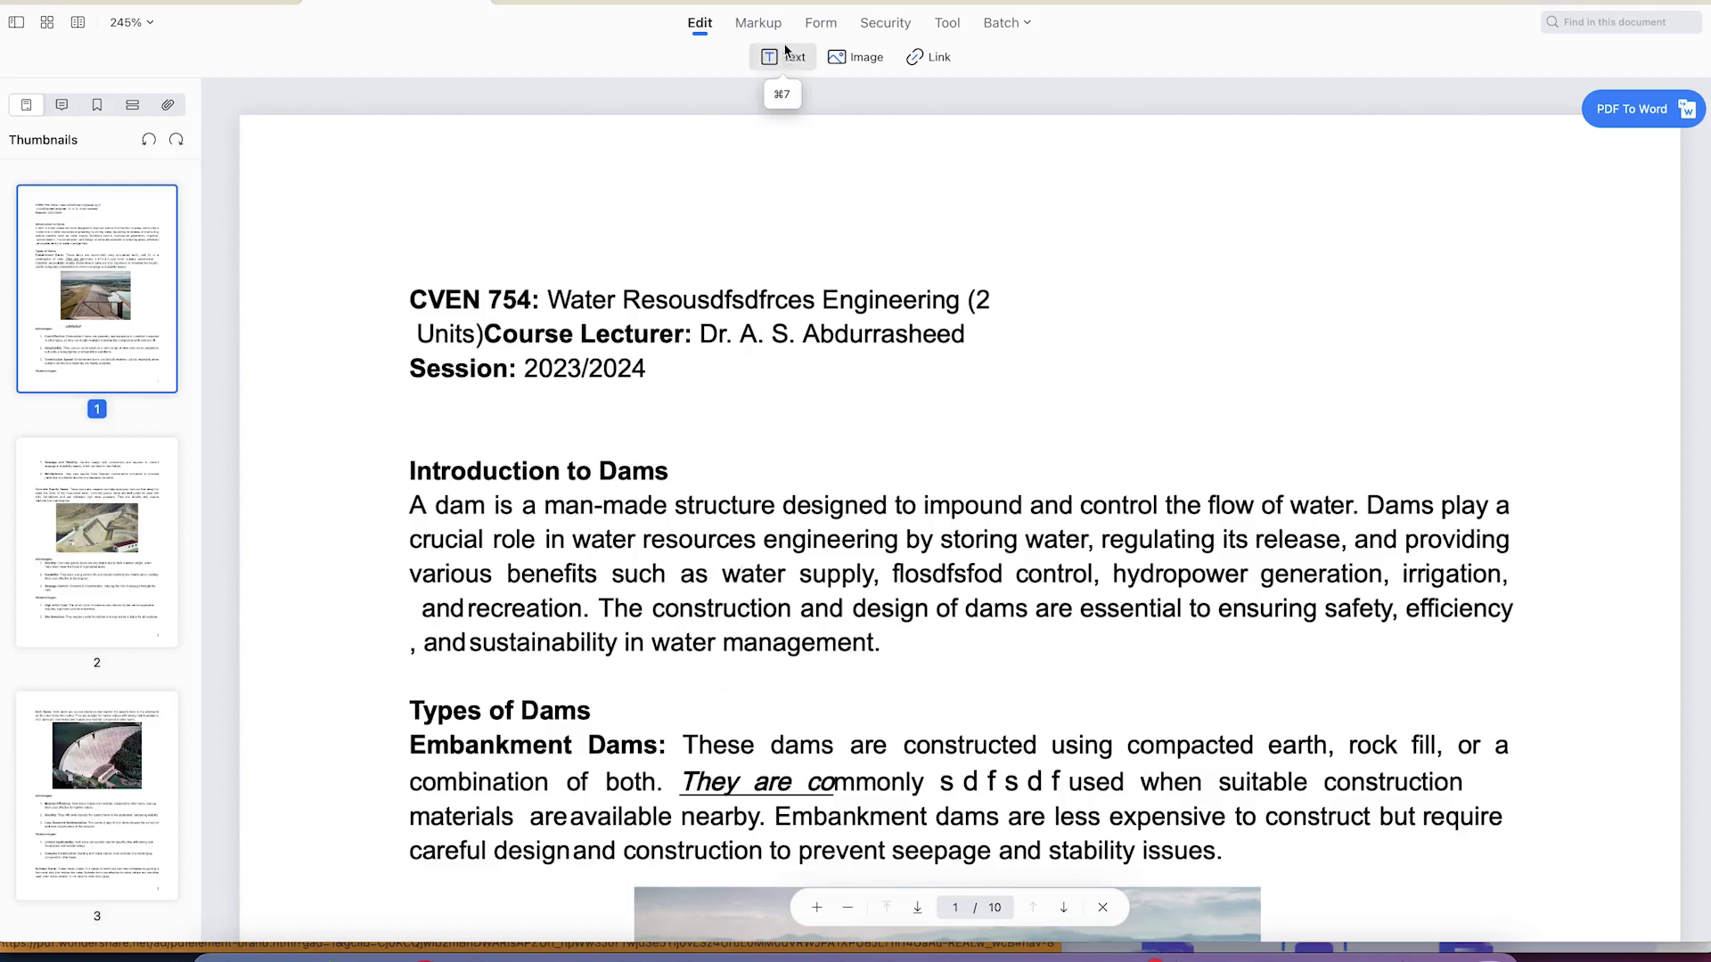
{"action": "triple_click", "coordinate": [726, 573]}
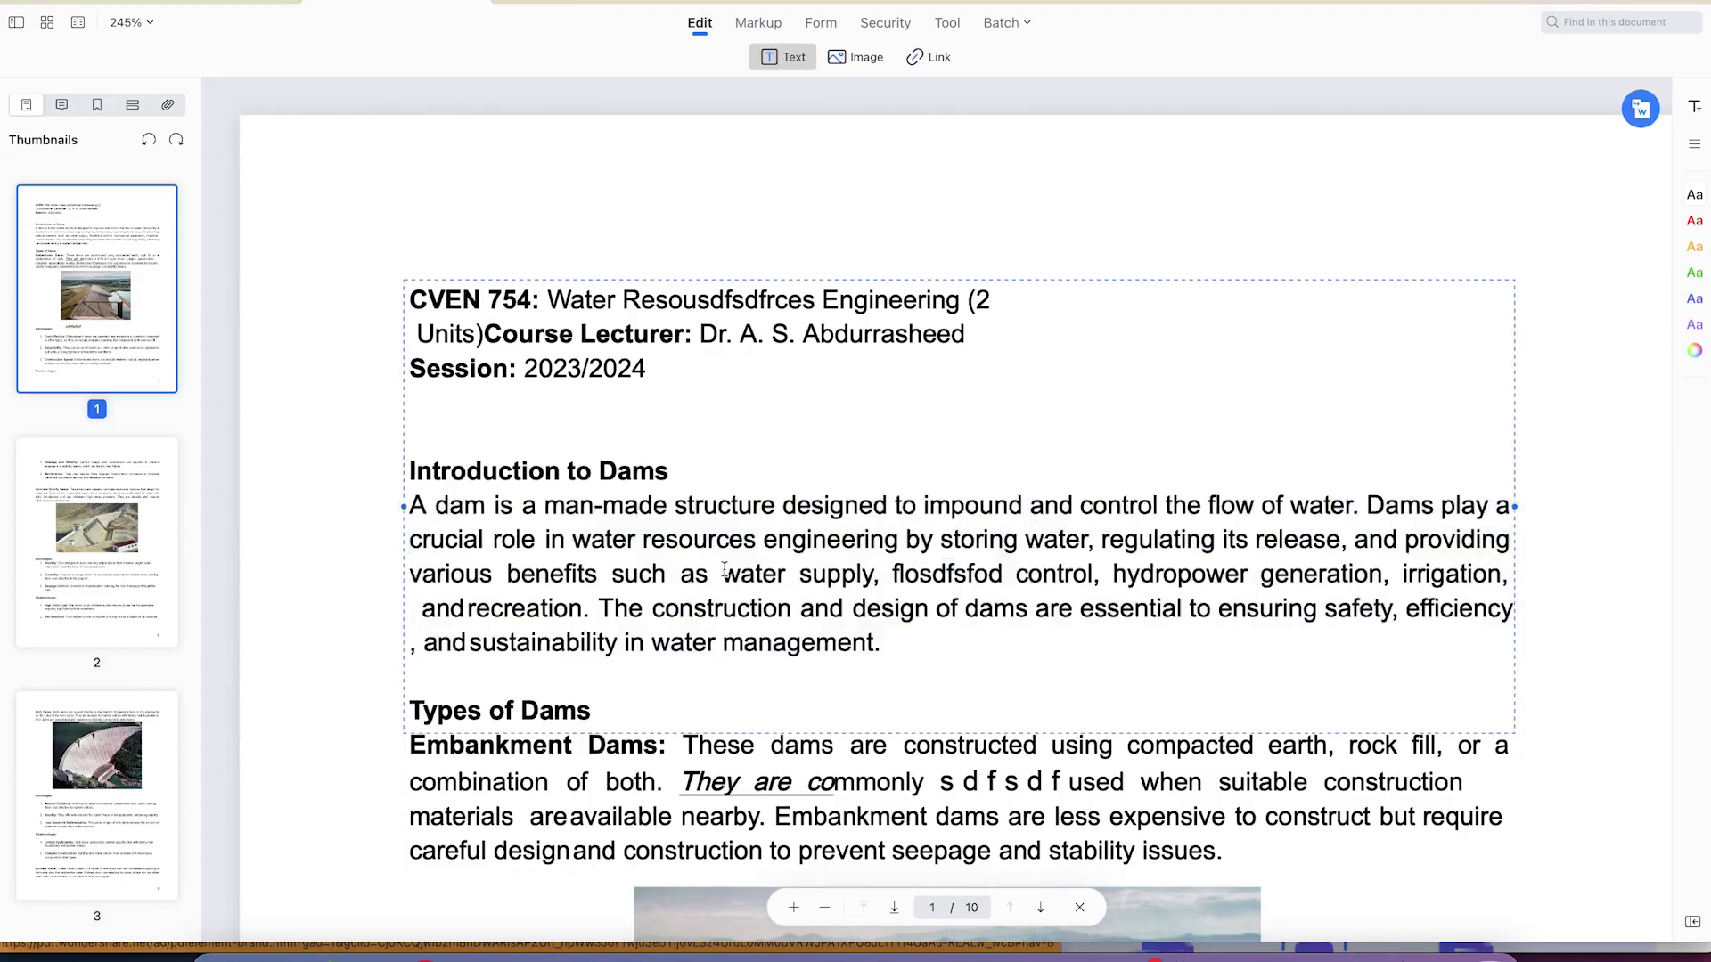
{"action": "type", "text": "sdfssdf"}
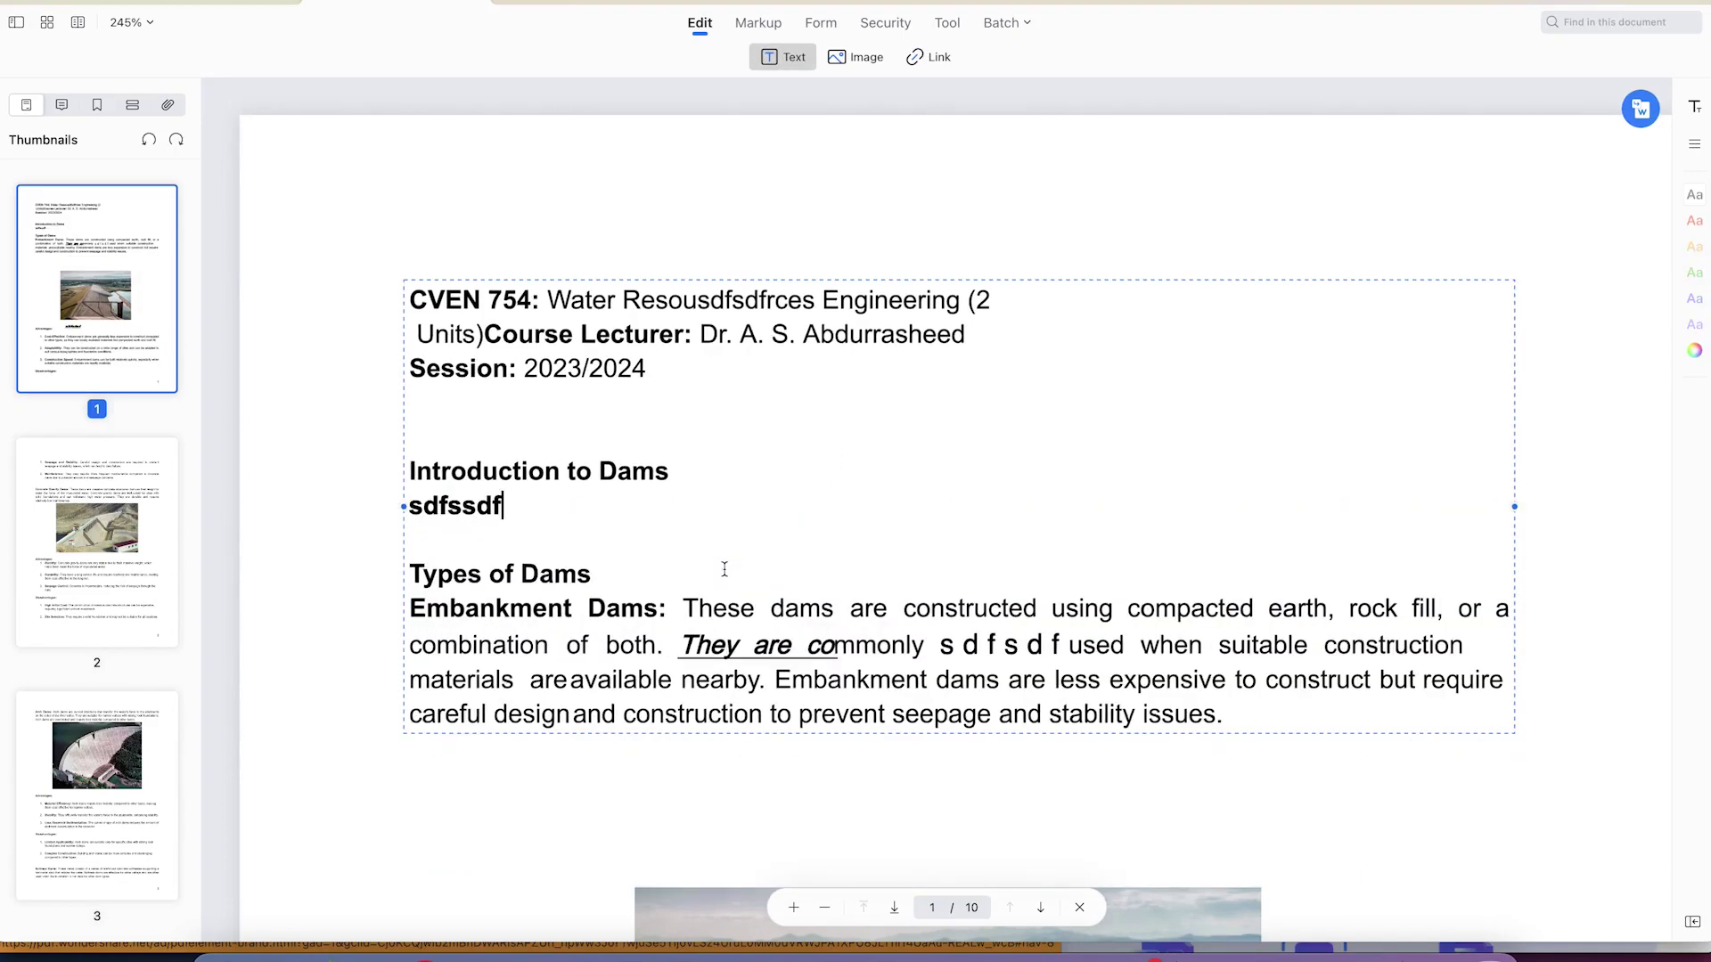
{"action": "type", "text": "sdfsdfsdfsdf"}
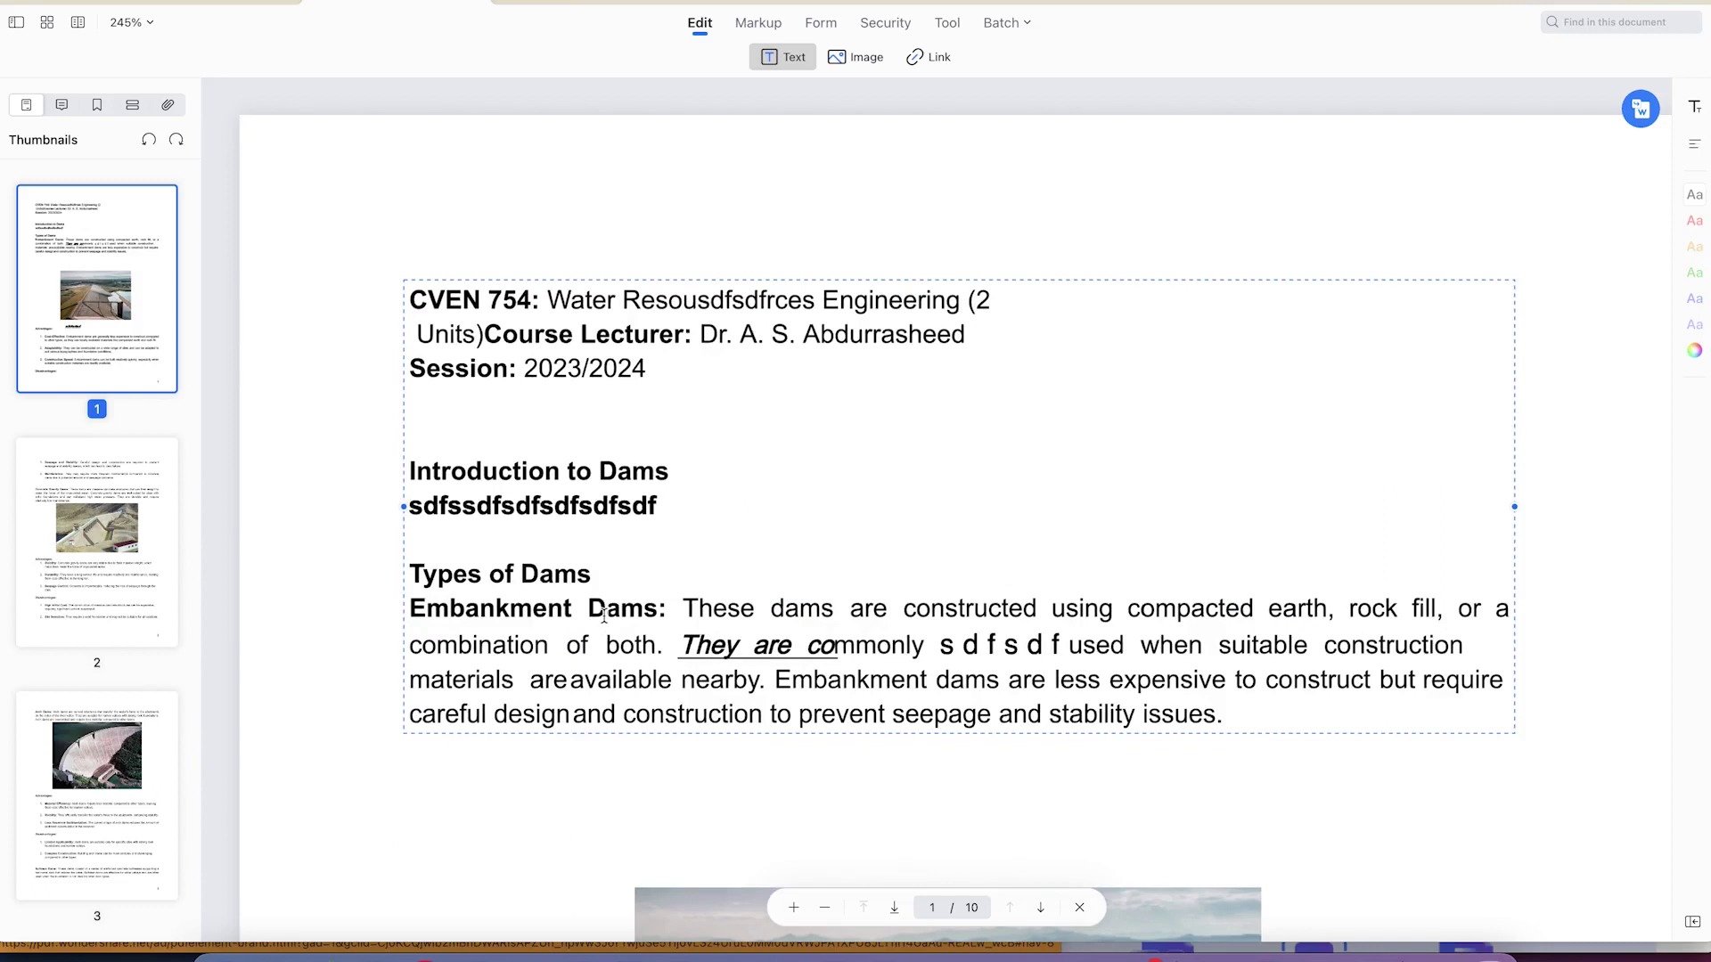
{"action": "left_click_drag", "start_coordinate": [659, 507], "coordinate": [502, 507]}
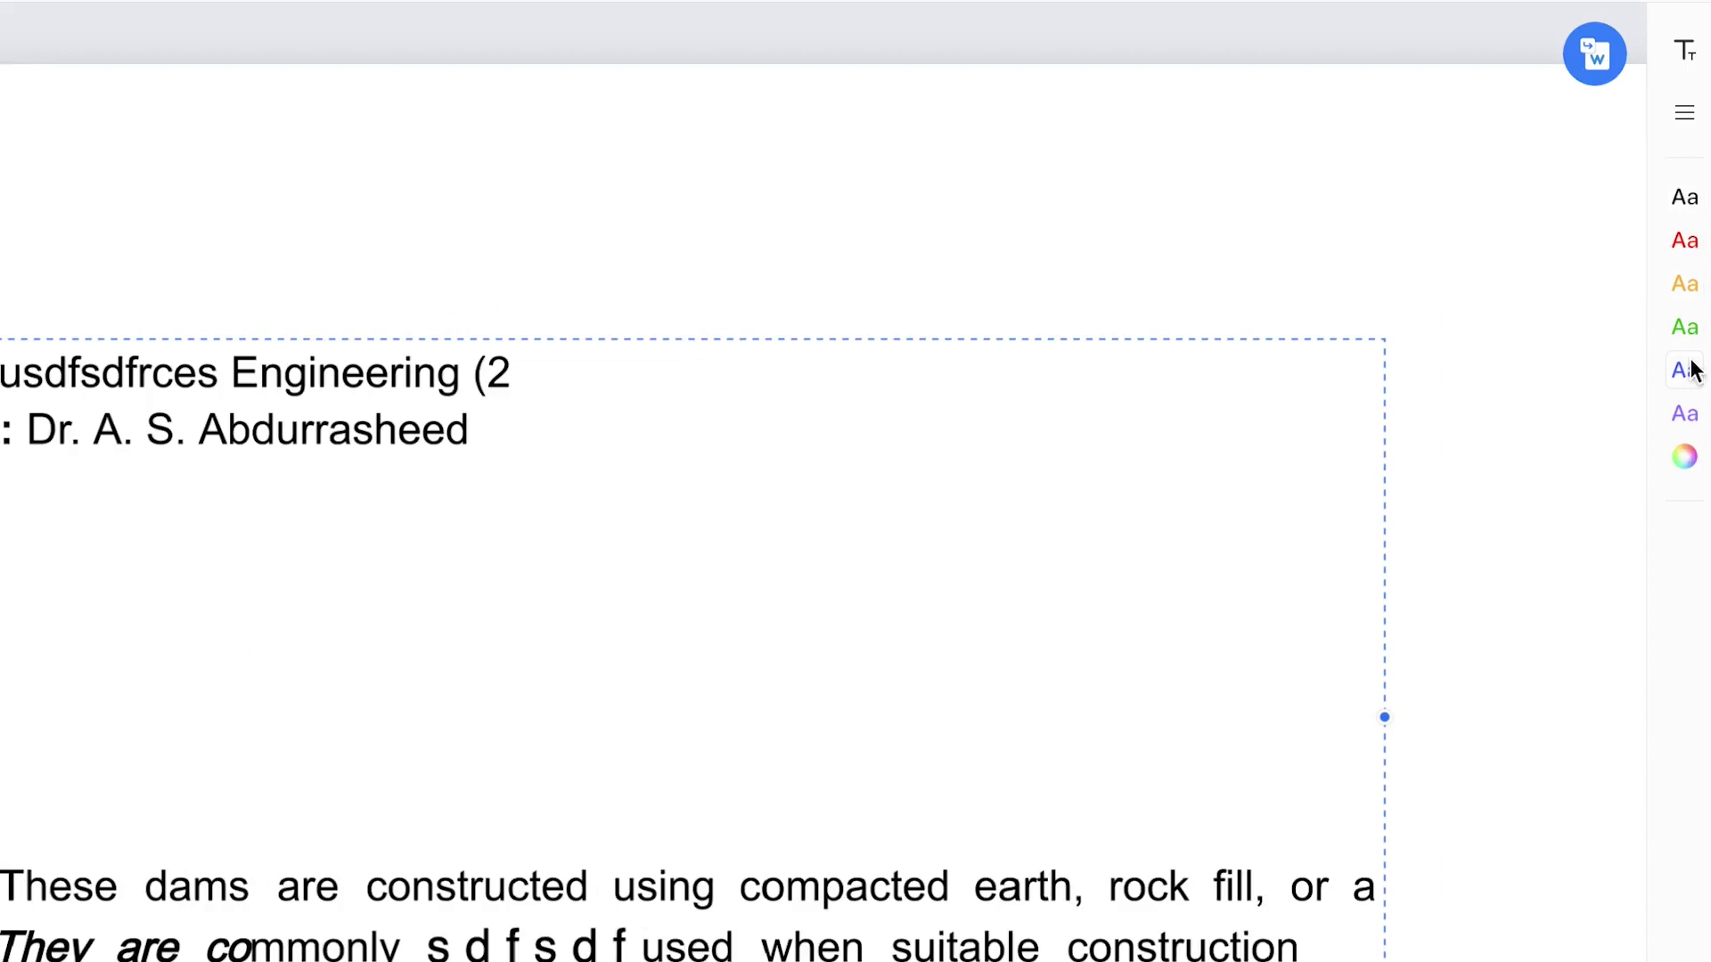
Step: Try centre alignment on the paragraph, then set it back to left
{"action": "left_click", "coordinate": [1684, 113]}
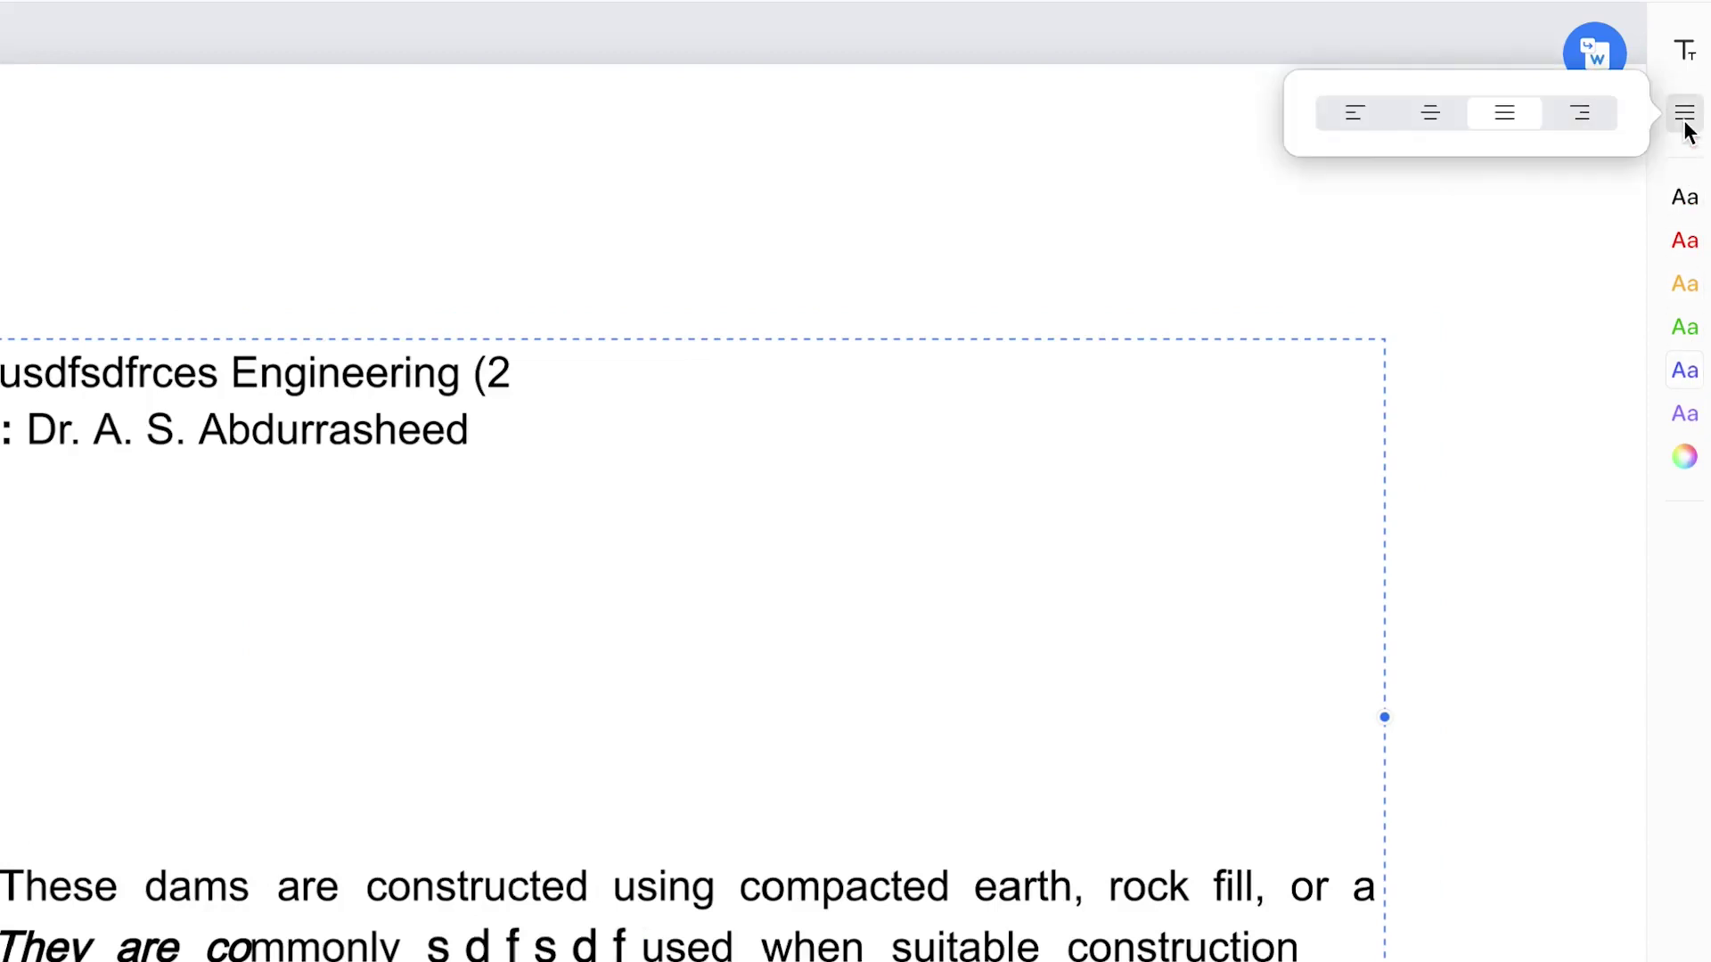
{"action": "left_click", "coordinate": [1429, 113]}
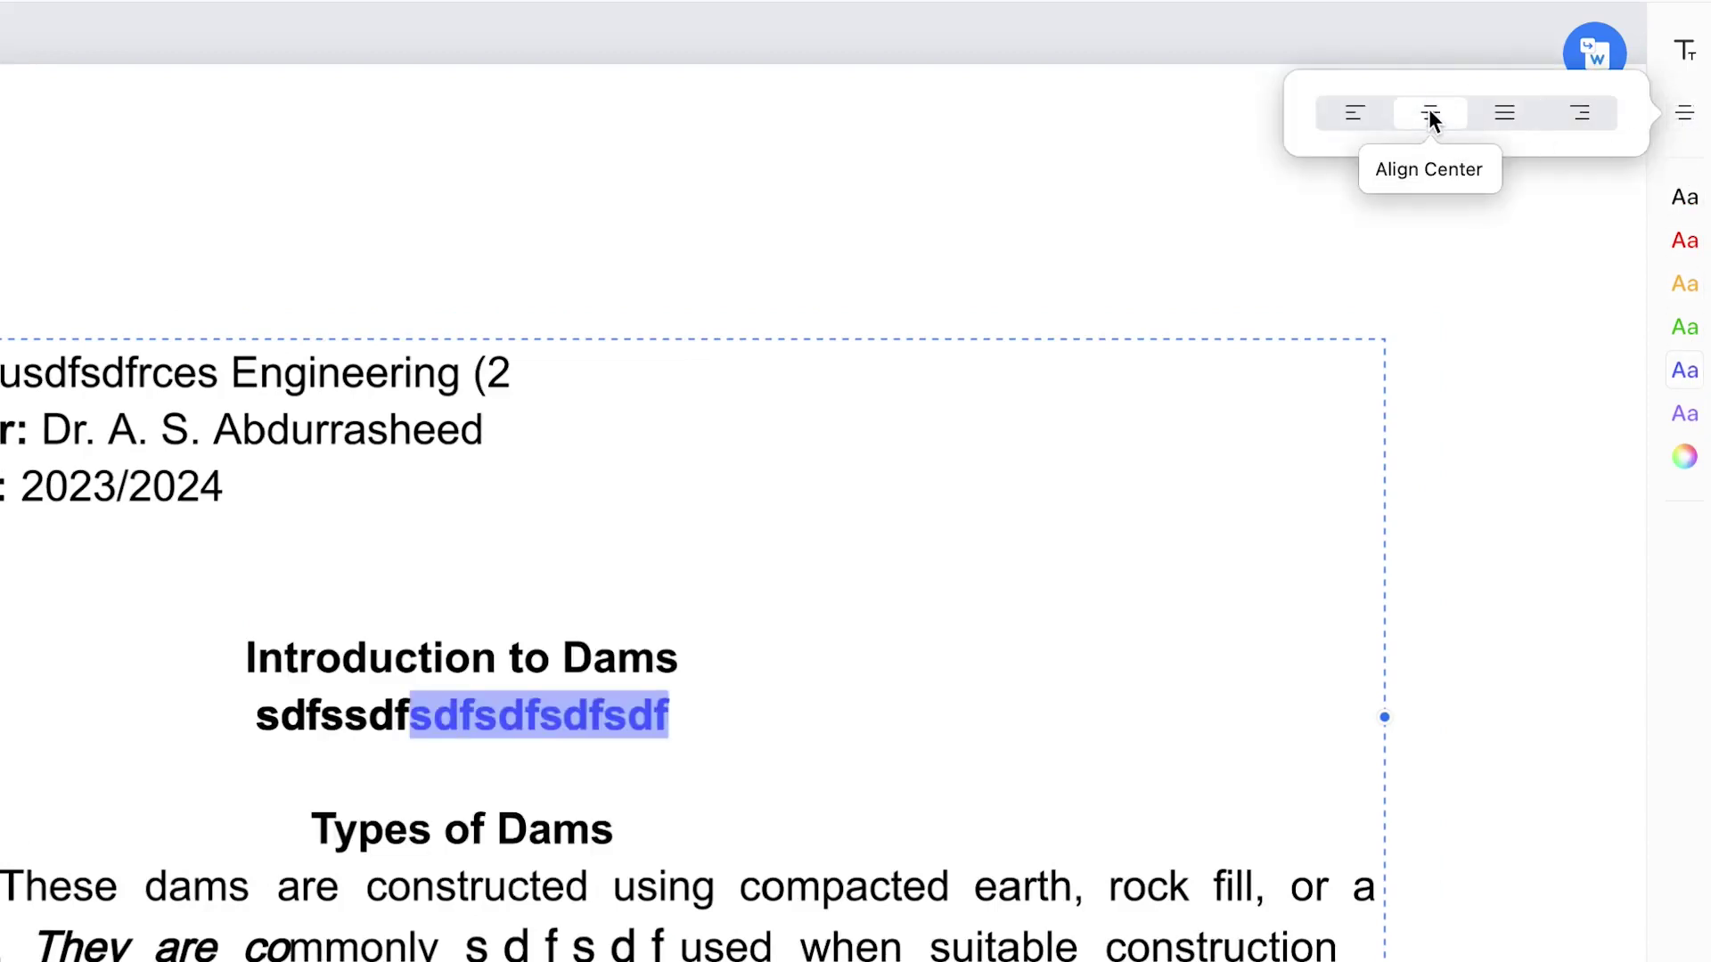
{"action": "left_click", "coordinate": [1350, 107]}
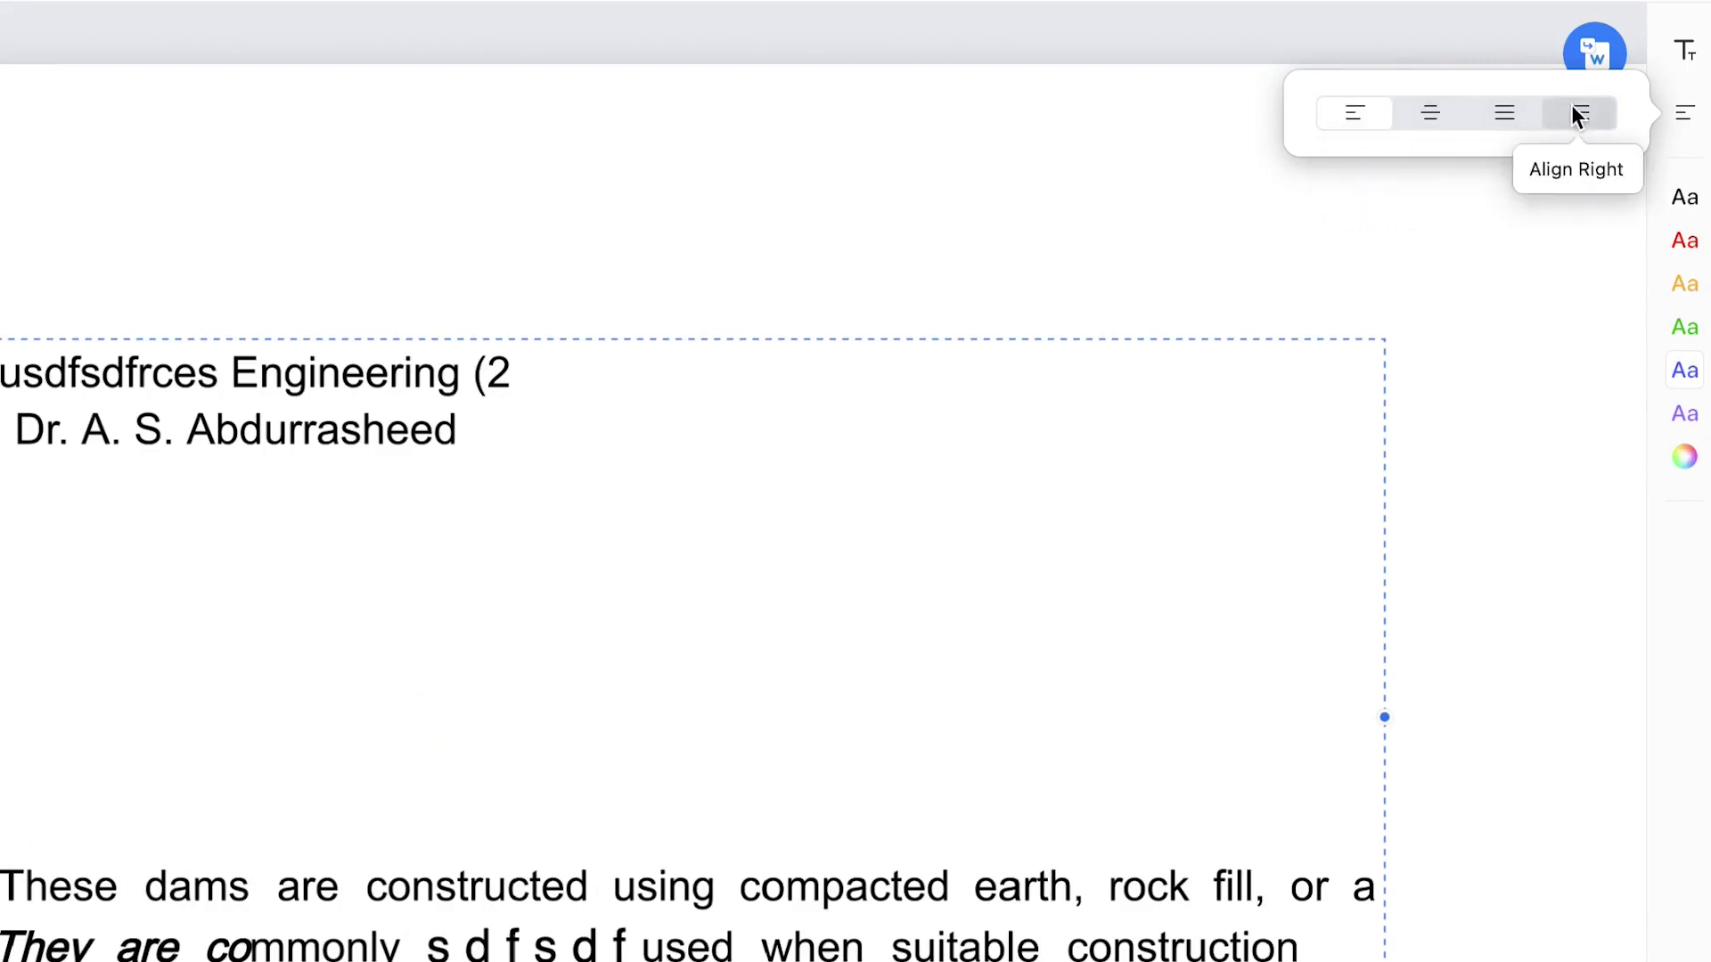
Step: Set the selected text to 36pt Al Tarikh, italic and strikethrough
{"action": "left_click", "coordinate": [1684, 51]}
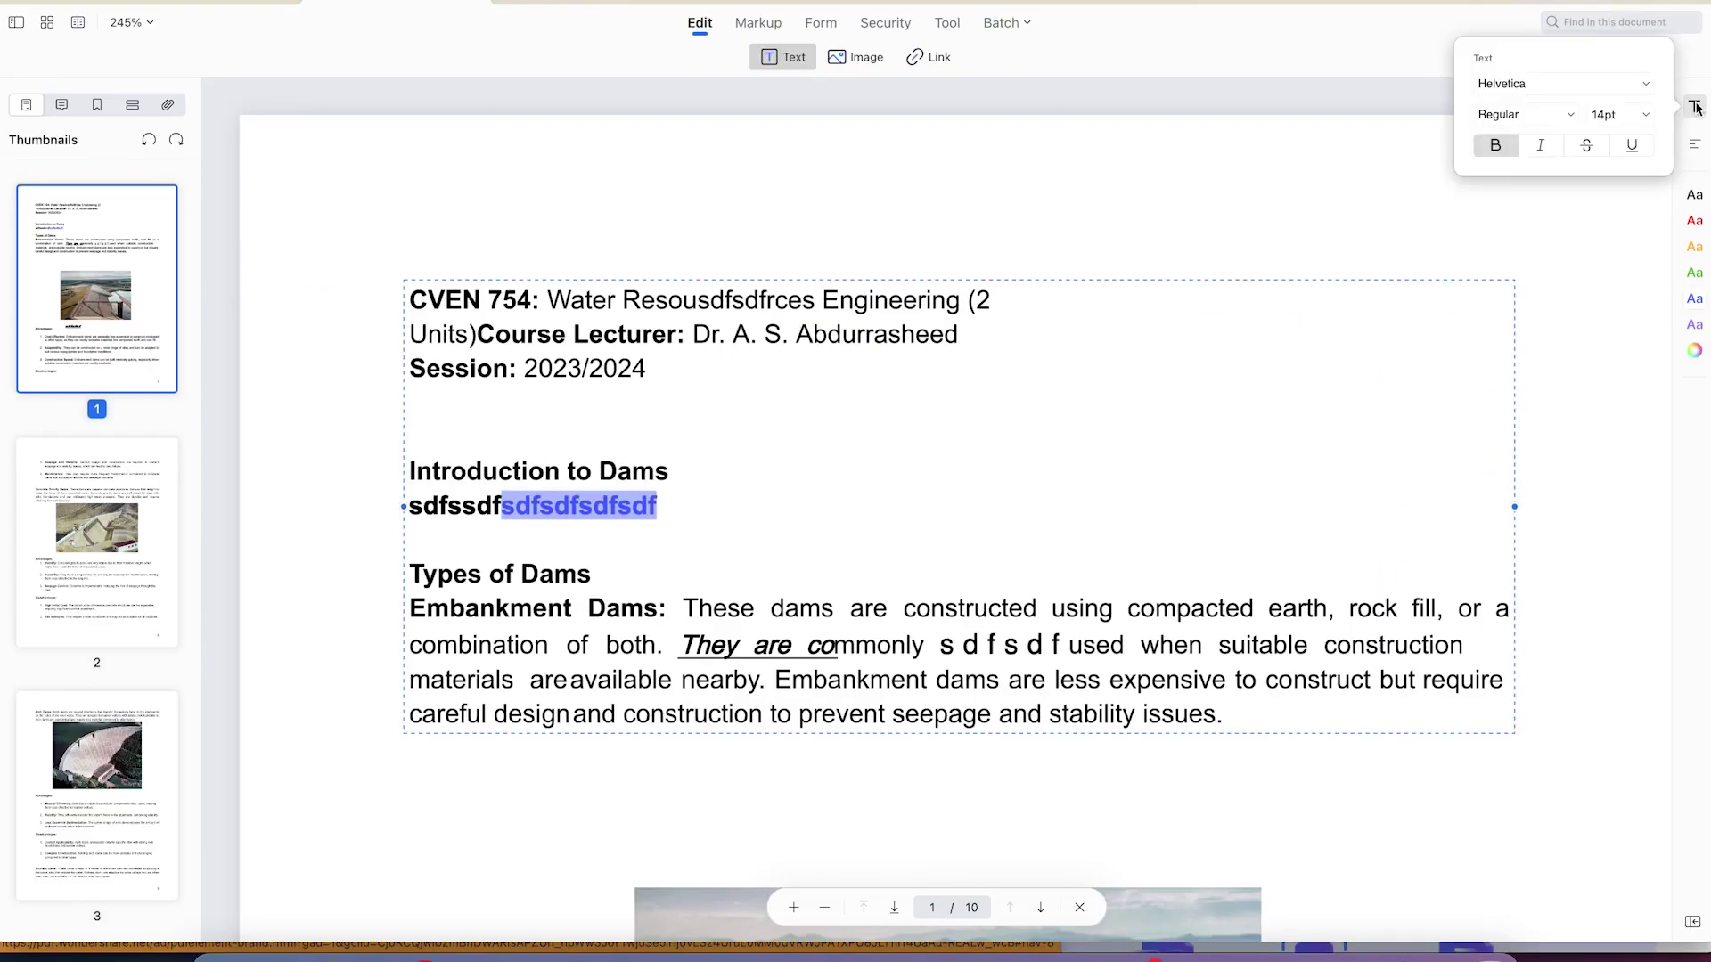
{"action": "left_click", "coordinate": [1638, 84]}
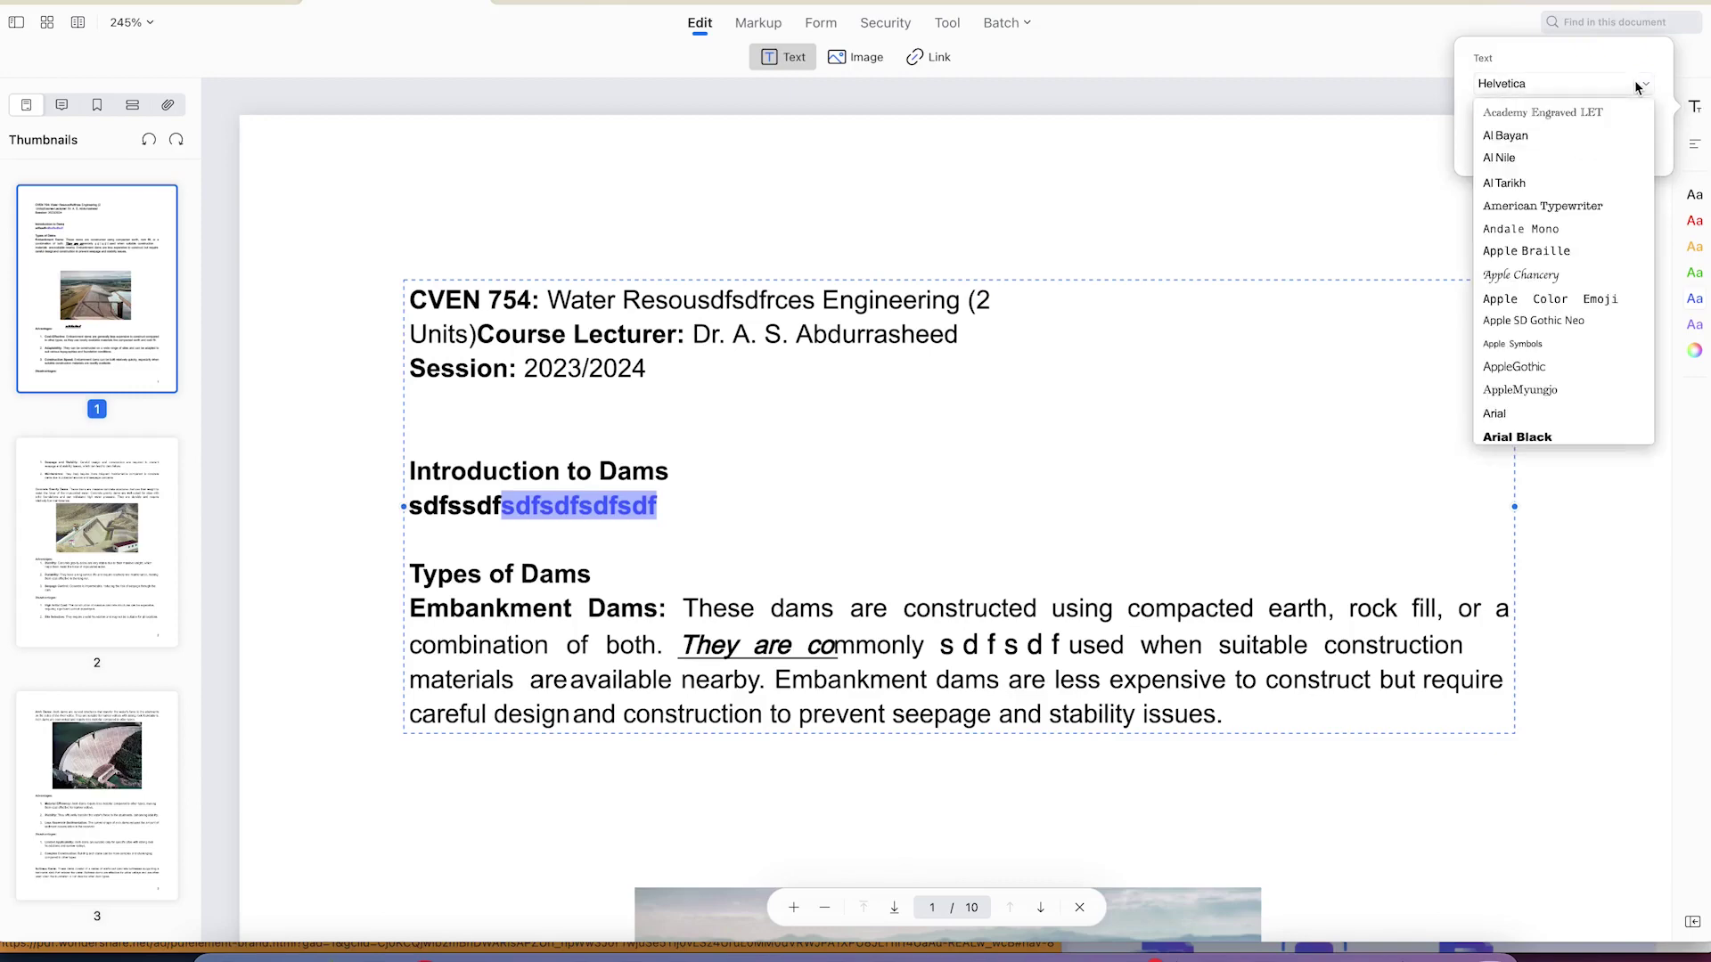
{"action": "left_click", "coordinate": [1536, 182]}
{"action": "left_click", "coordinate": [1551, 118]}
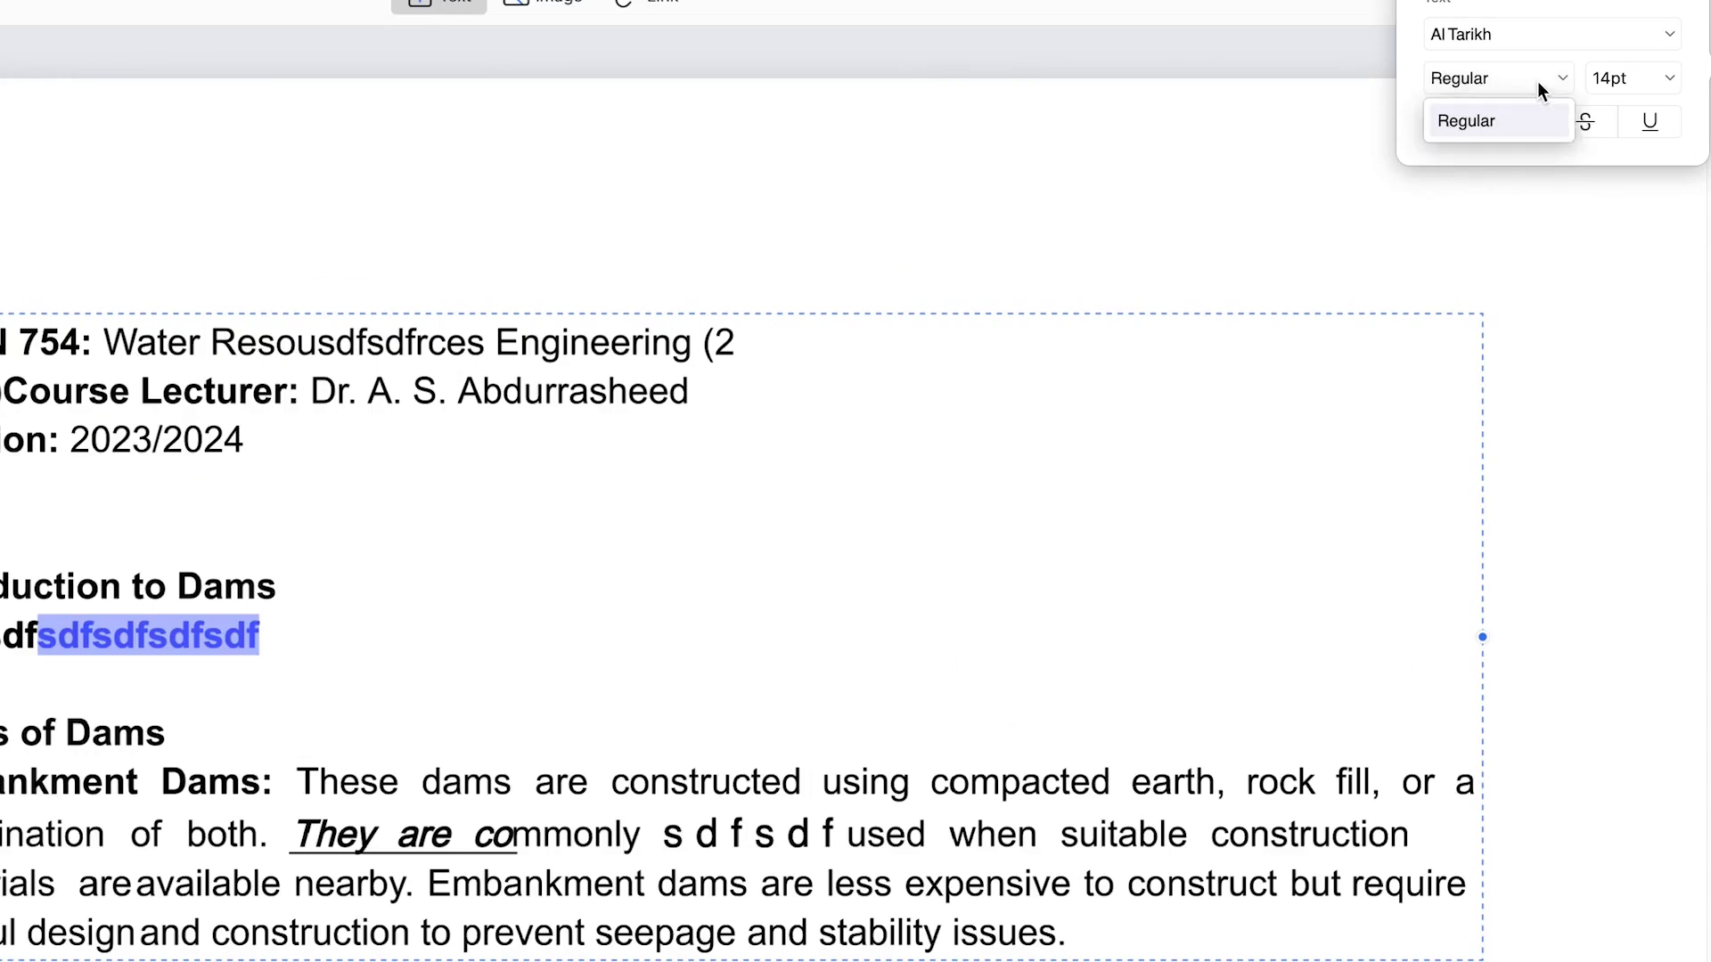
{"action": "left_click", "coordinate": [1649, 76]}
{"action": "left_click", "coordinate": [1650, 71]}
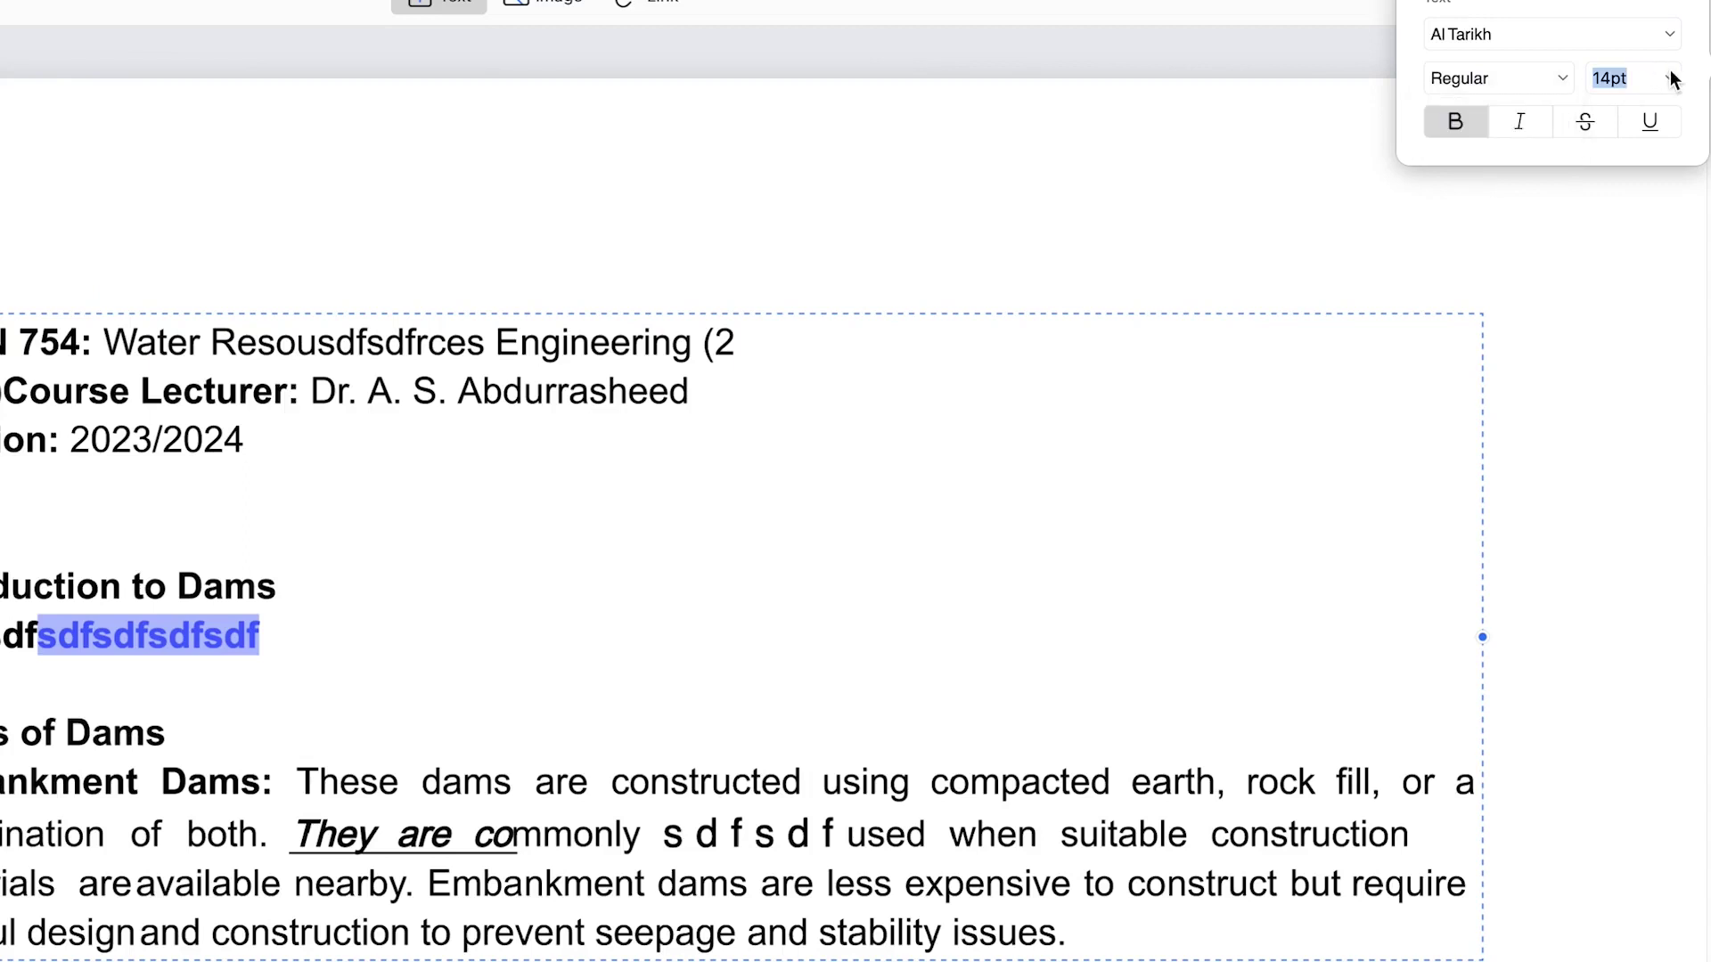
{"action": "left_click", "coordinate": [1673, 79]}
{"action": "left_click", "coordinate": [1635, 294]}
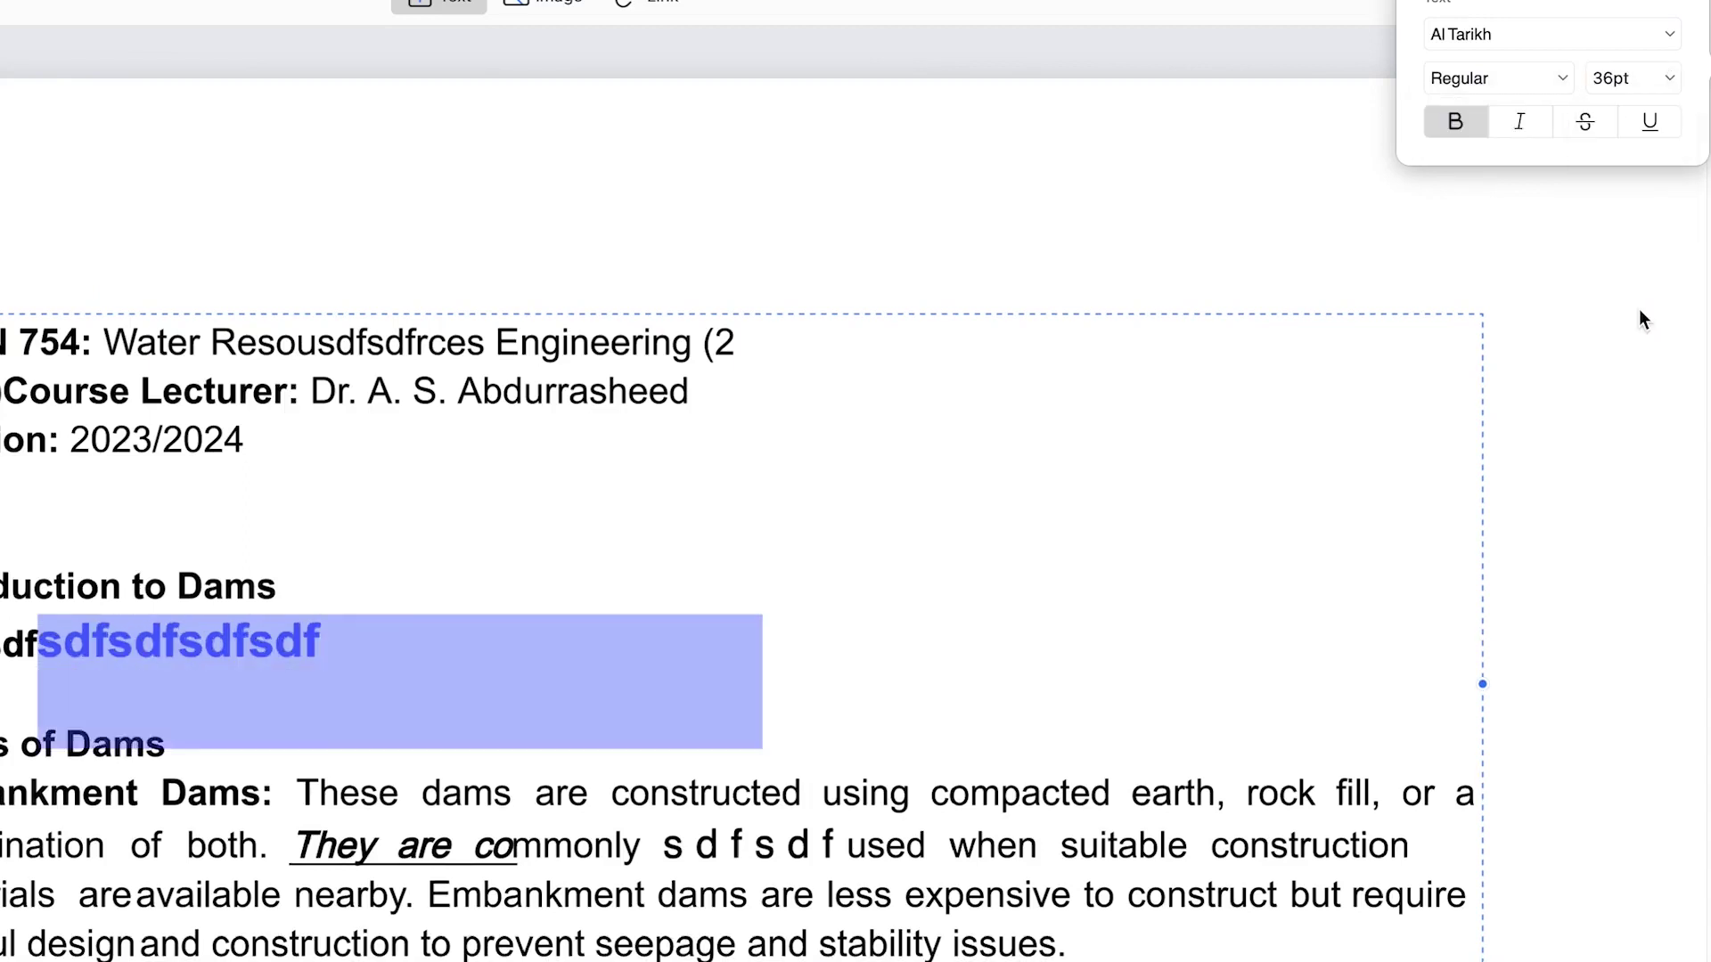
{"action": "left_click", "coordinate": [1517, 124]}
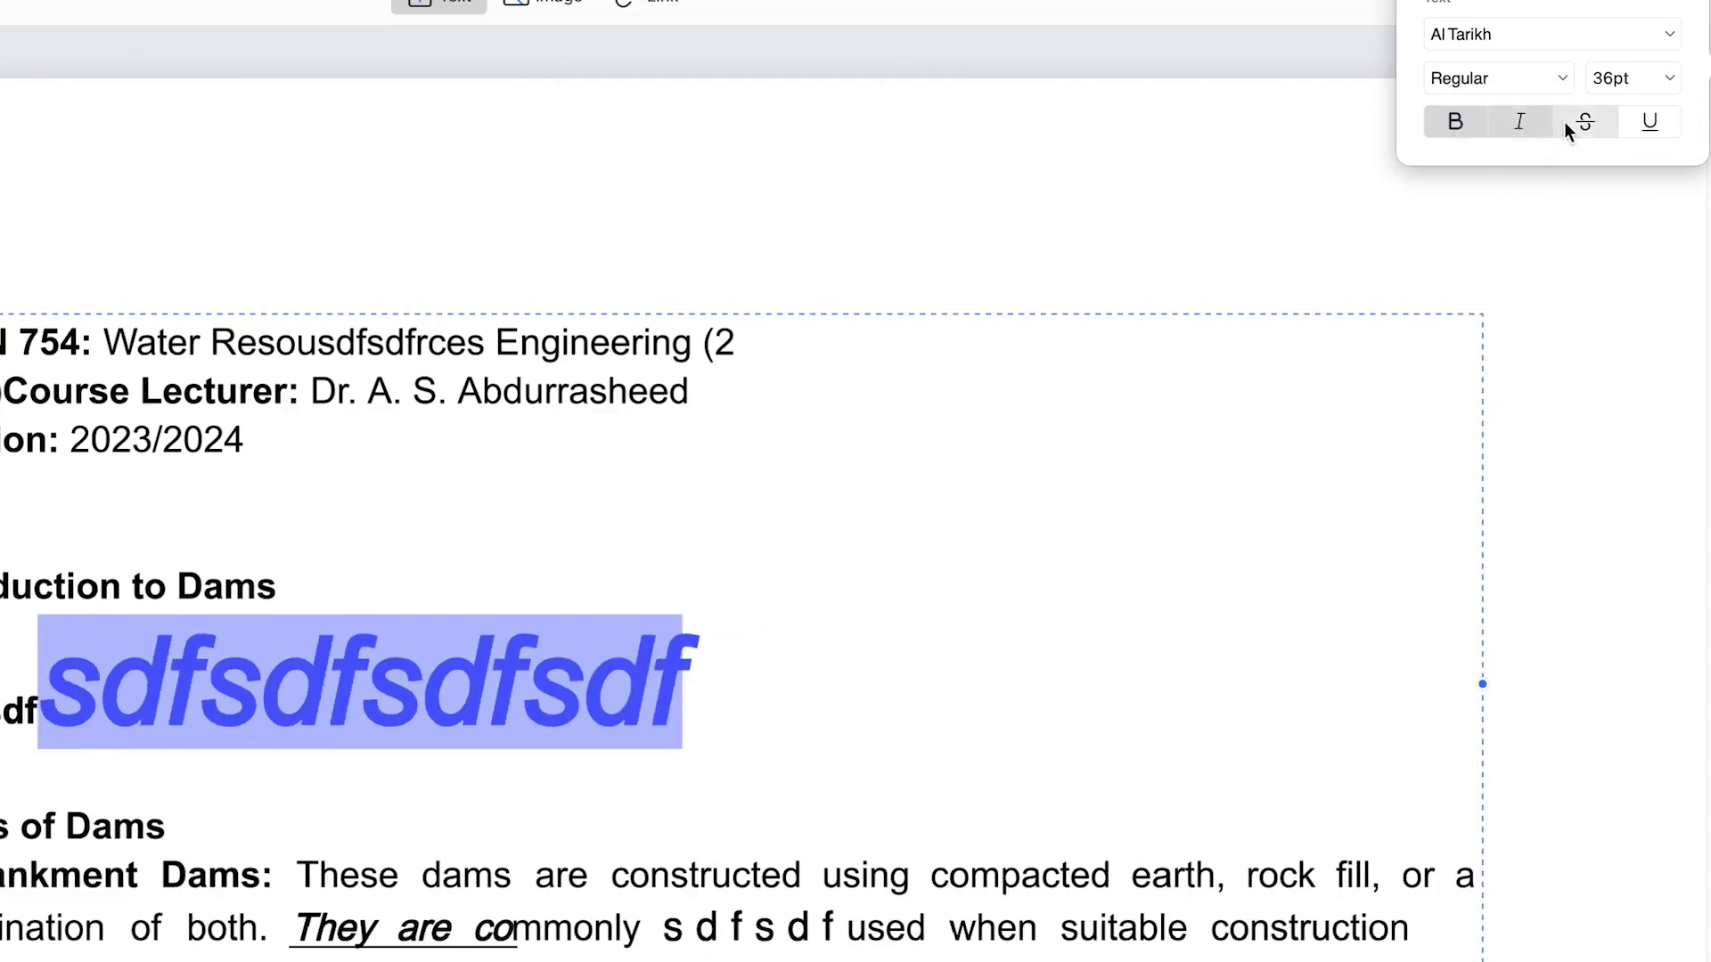
{"action": "left_click", "coordinate": [1583, 127]}
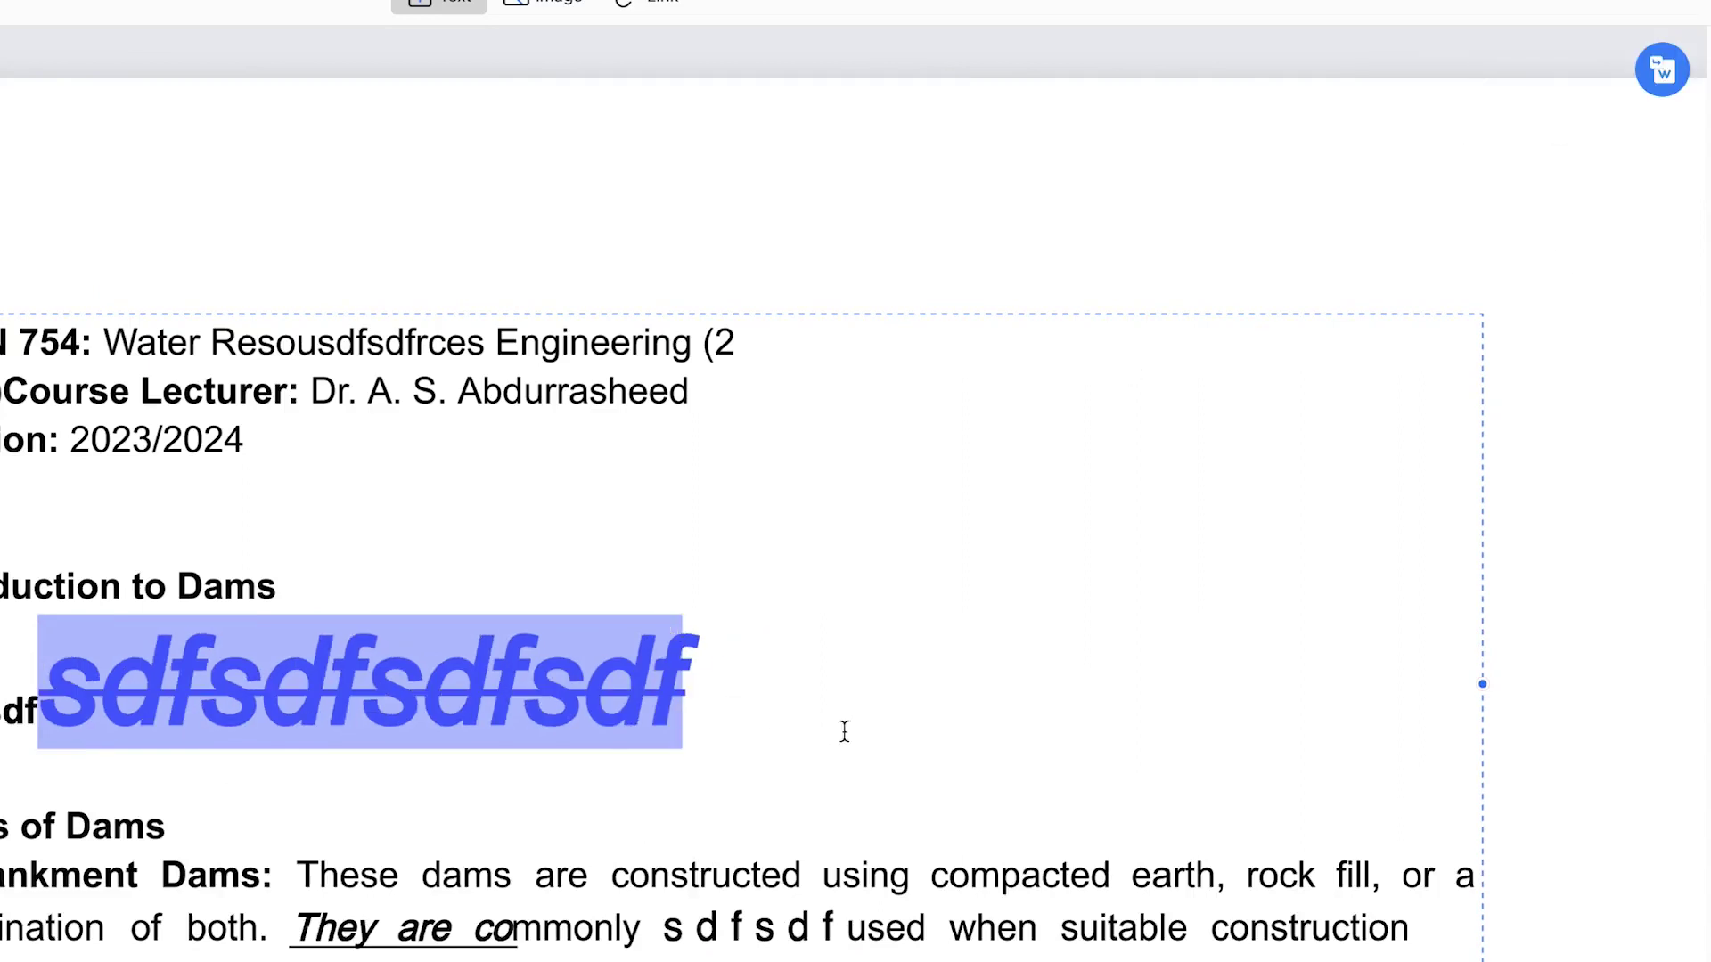
Step: Add a TEXT box at the page top and insert 'sdfsdfsdf' to read 'TEsdfsdfsdfXT'
{"action": "left_click", "coordinate": [572, 213]}
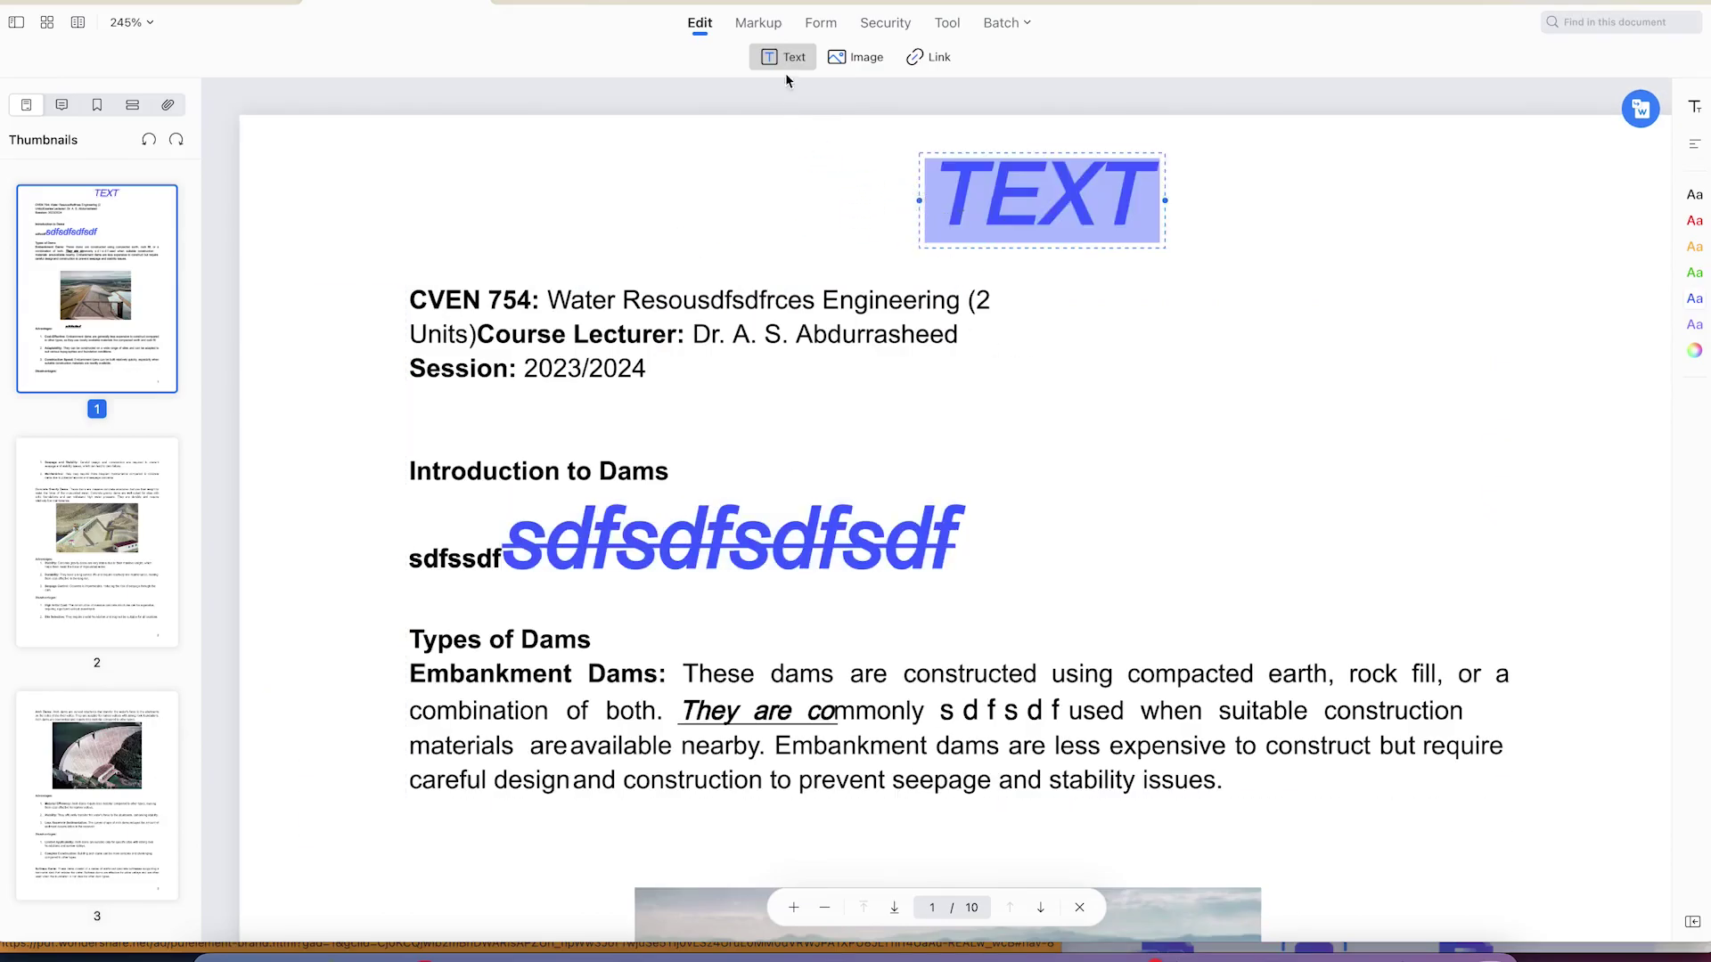
{"action": "left_click", "coordinate": [1020, 238]}
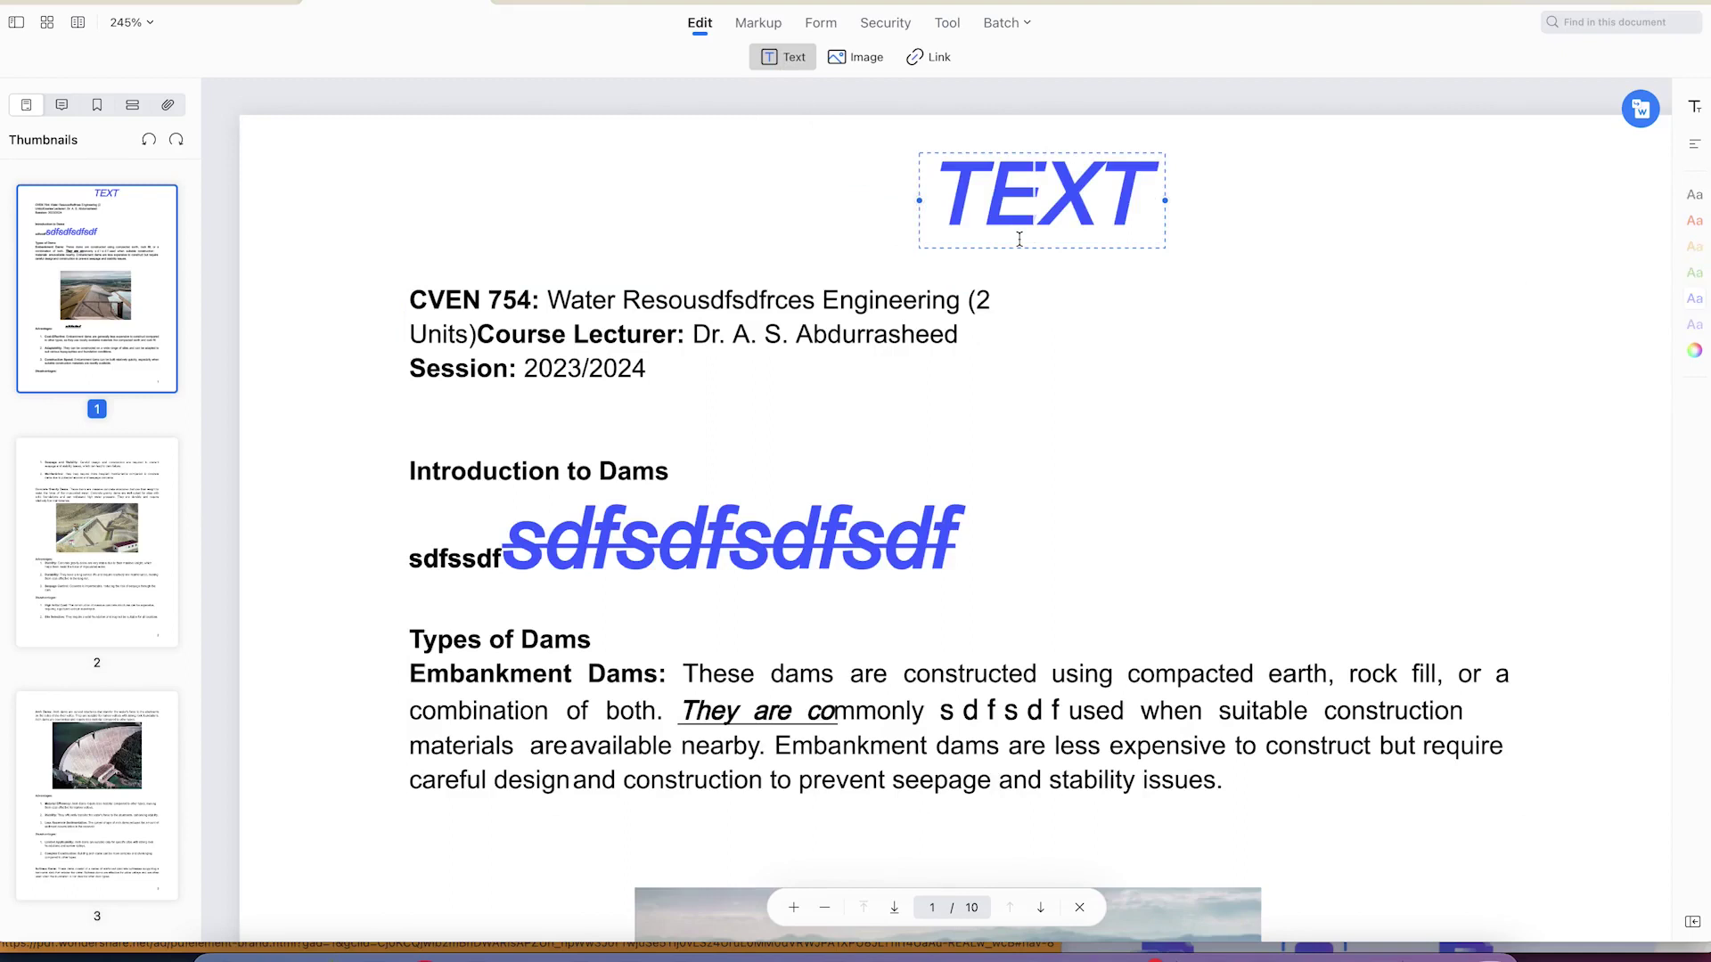
{"action": "type", "text": "sdfsdfsdf"}
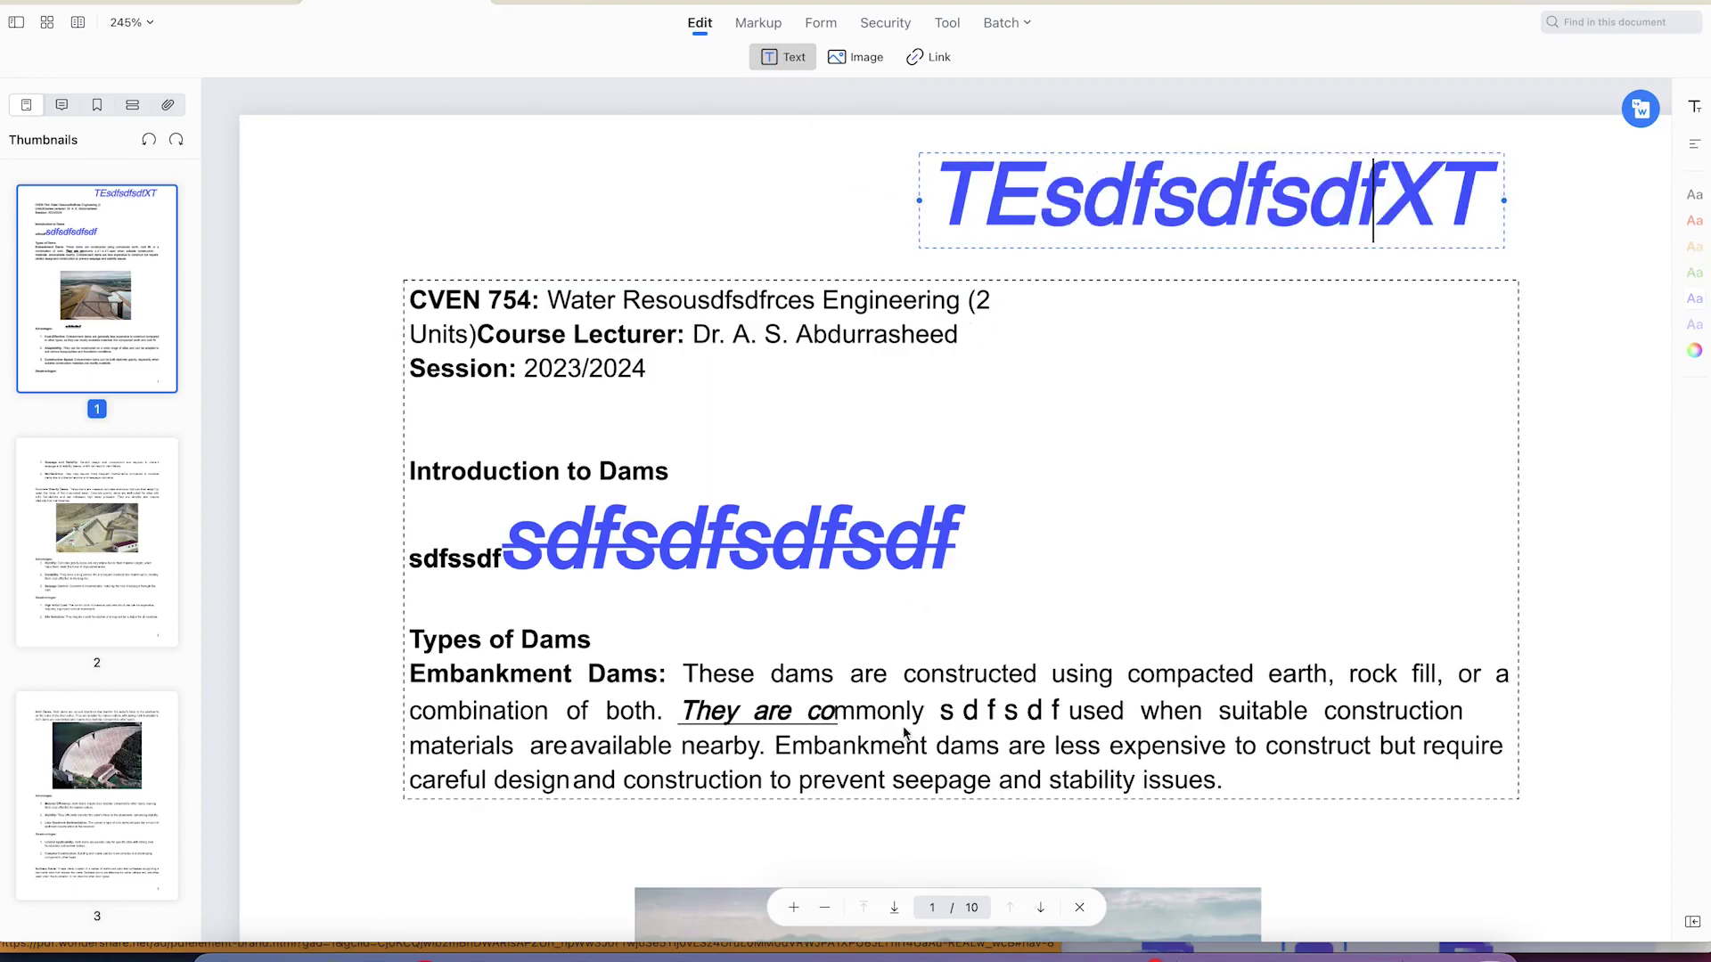
Step: Enlarge the dam photo and flip it both vertically and horizontally
{"action": "left_click", "coordinate": [841, 63]}
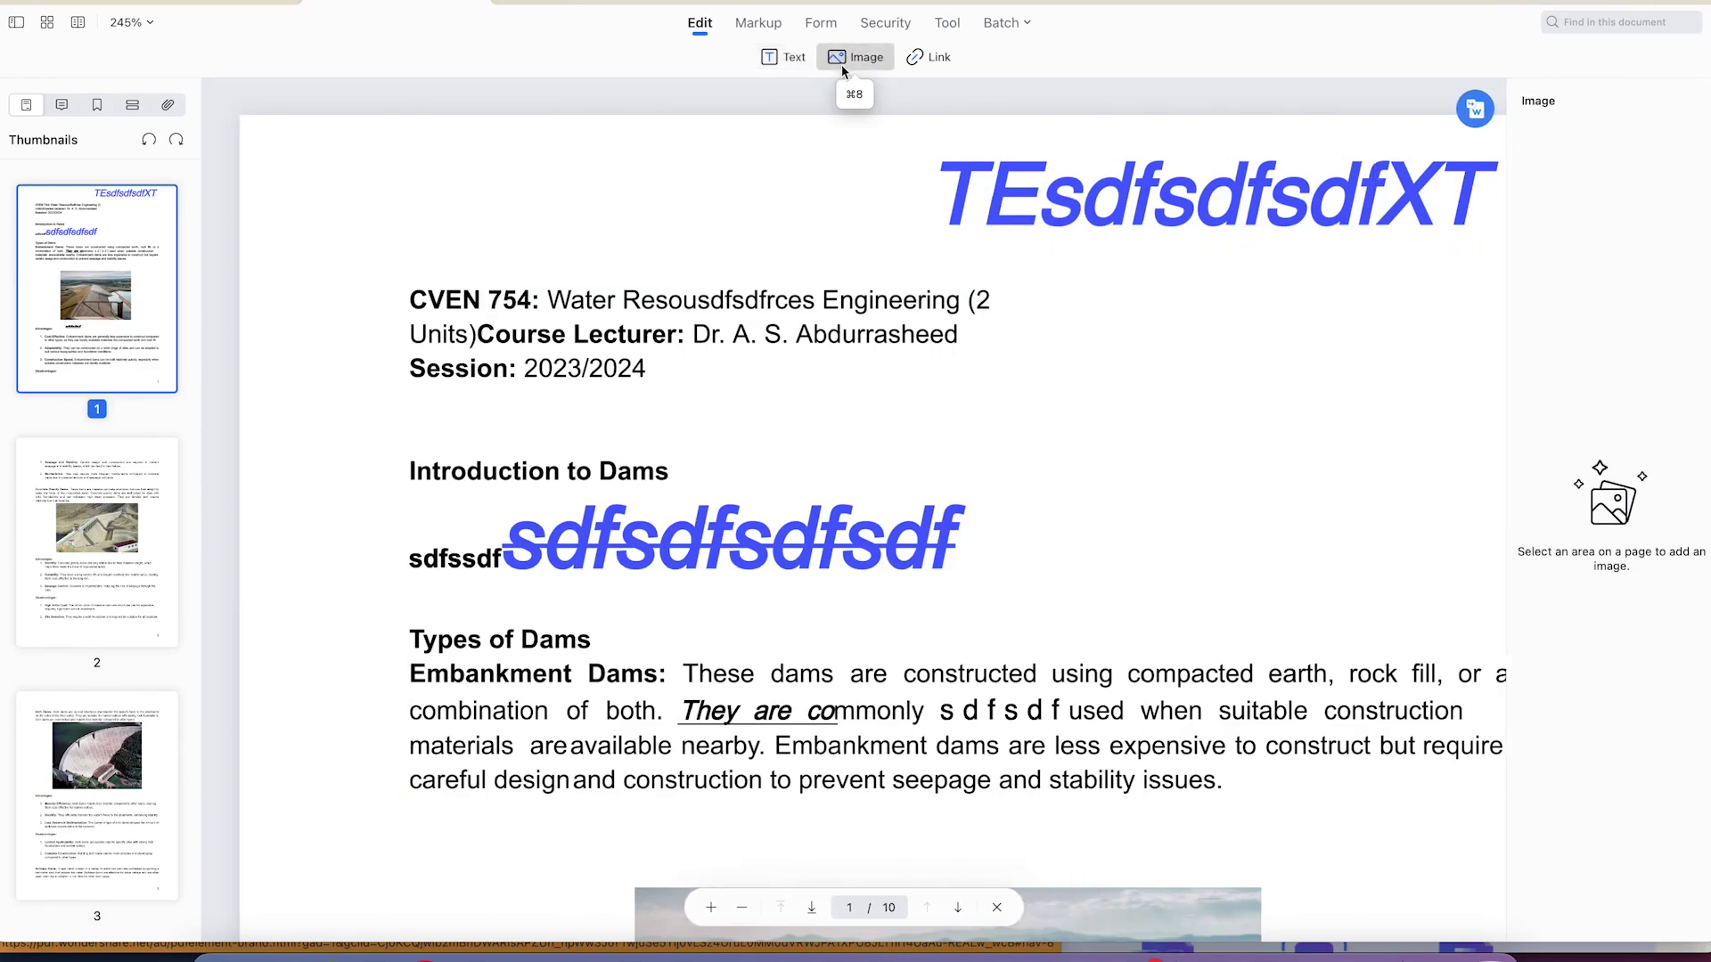
{"action": "scroll", "coordinate": [936, 405], "scroll_direction": "down", "scroll_amount": 5}
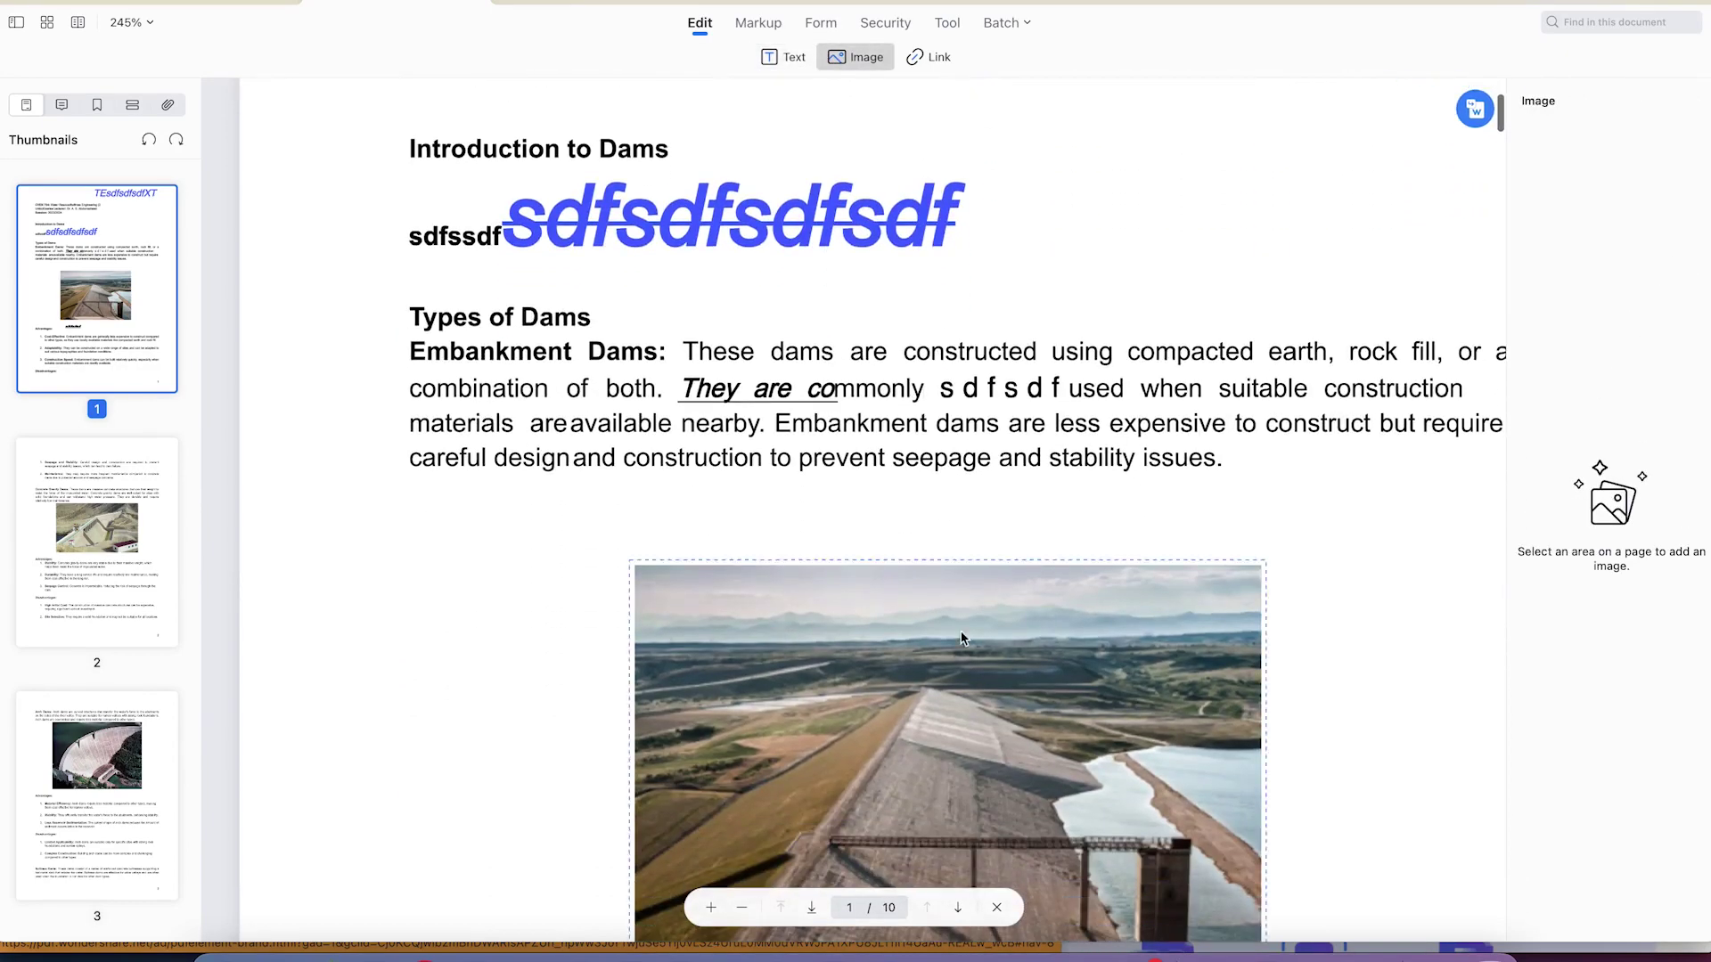
{"action": "left_click", "coordinate": [961, 638]}
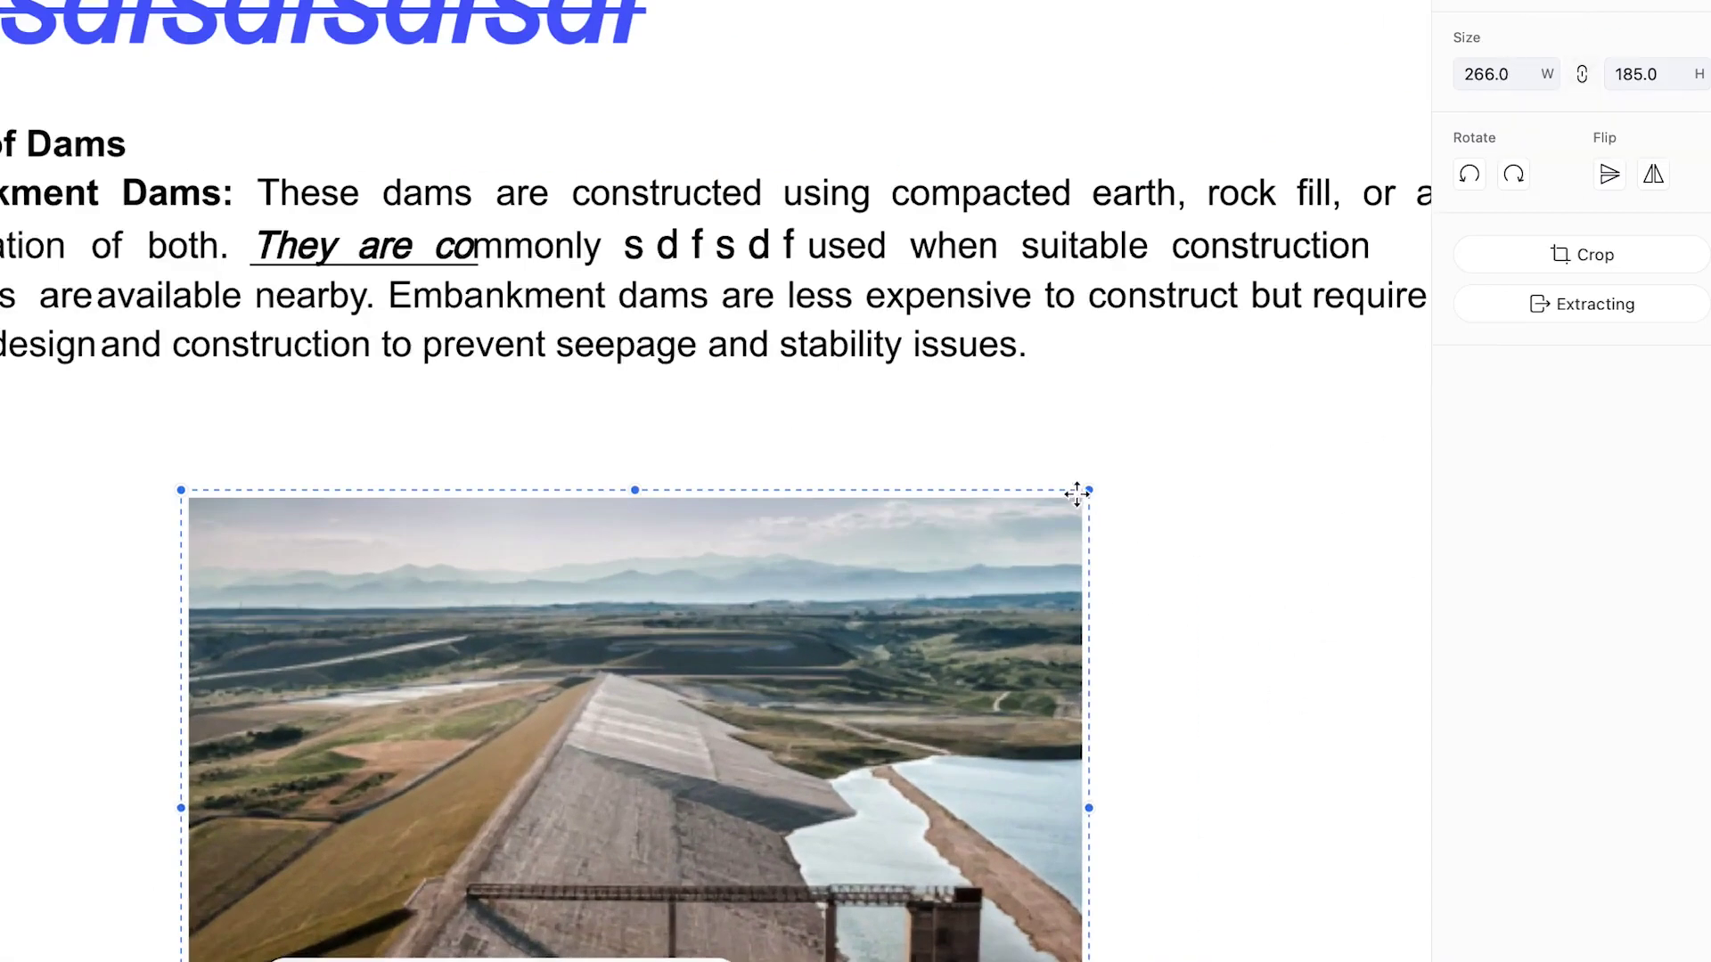
{"action": "left_click_drag", "start_coordinate": [1095, 489], "coordinate": [1031, 393]}
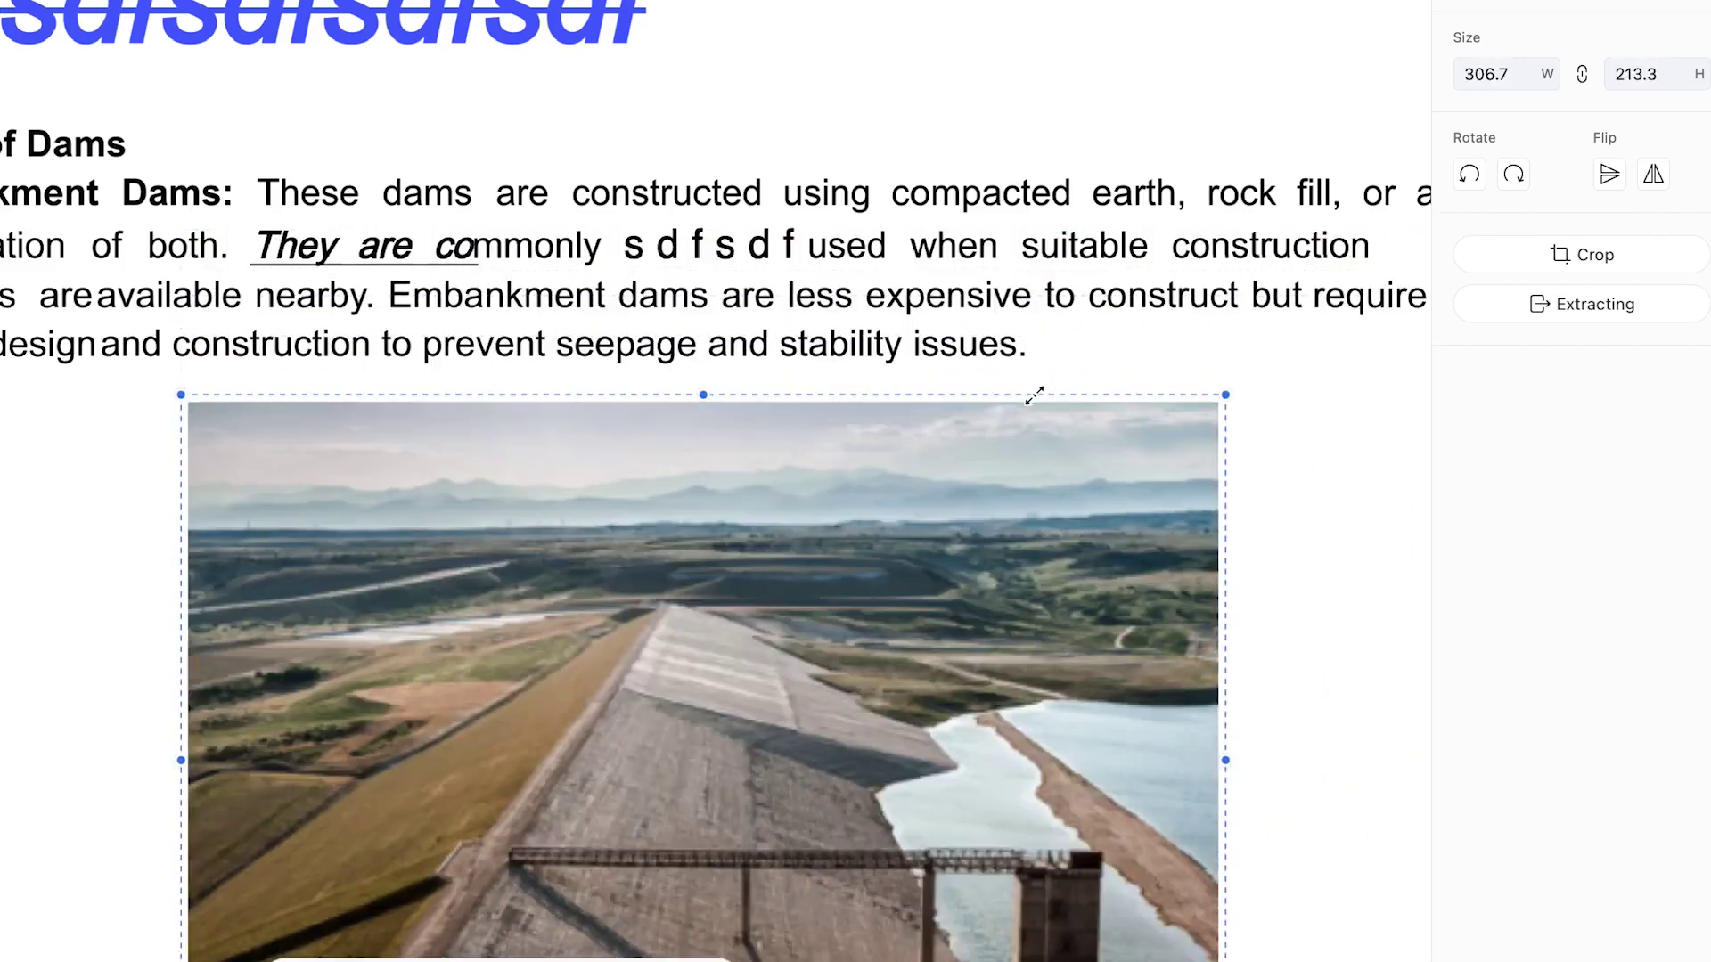
{"action": "left_click", "coordinate": [1615, 172]}
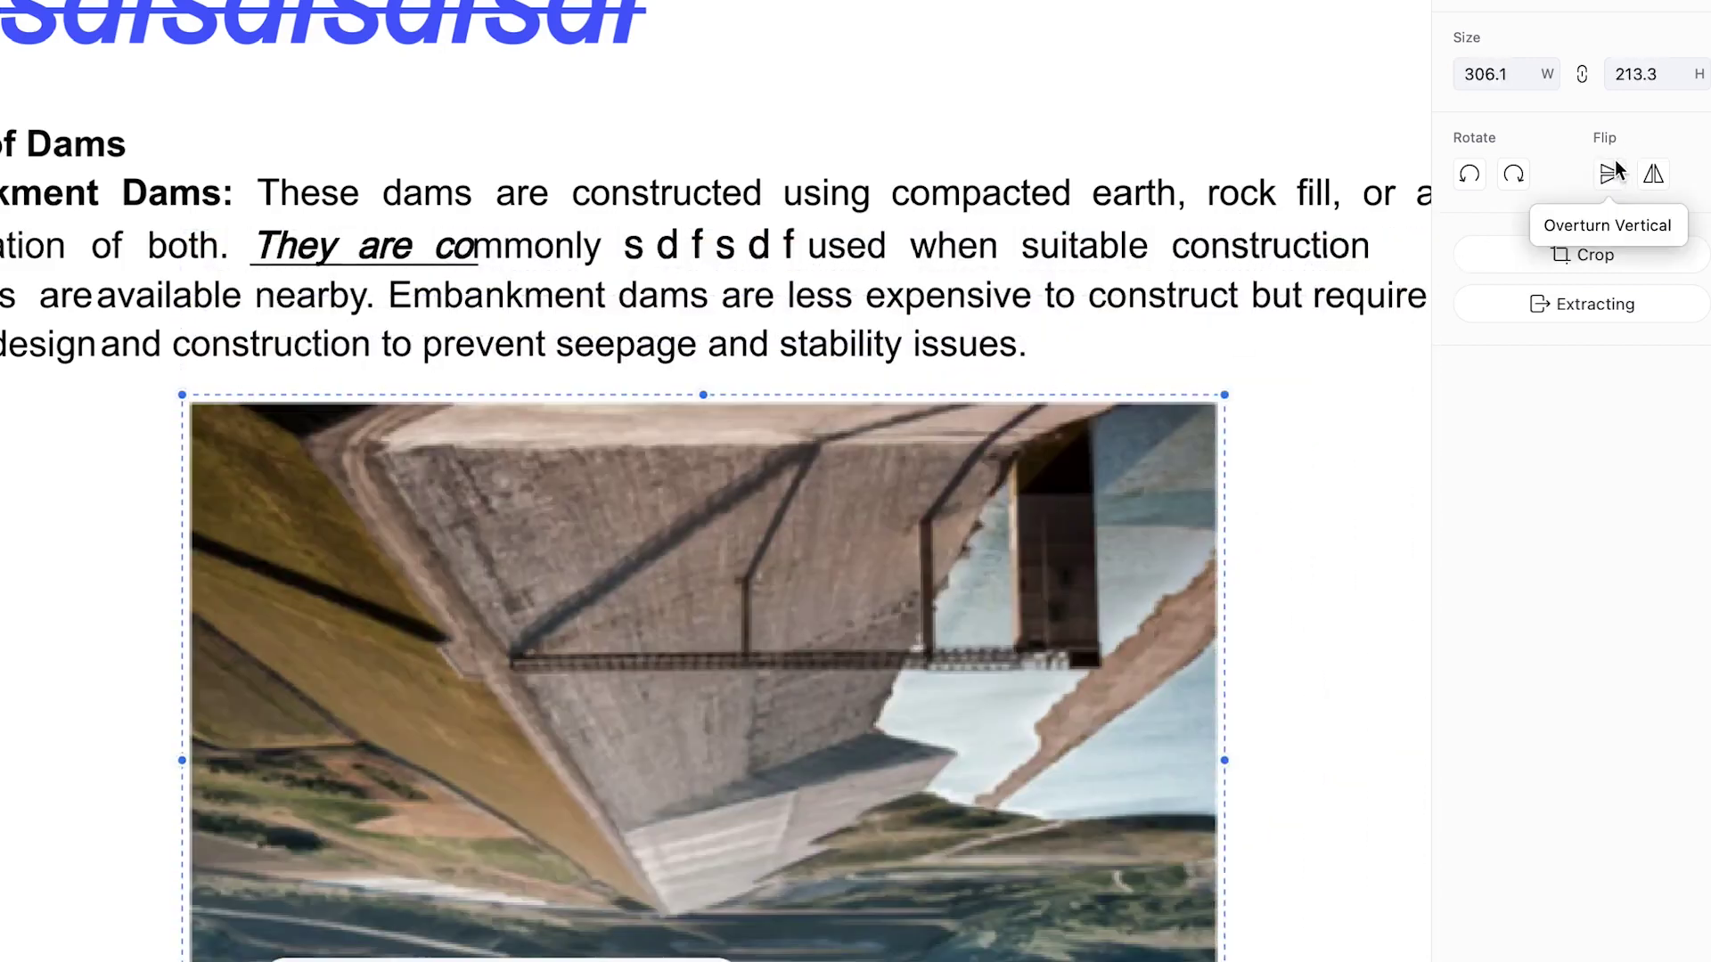
{"action": "left_click", "coordinate": [1650, 179]}
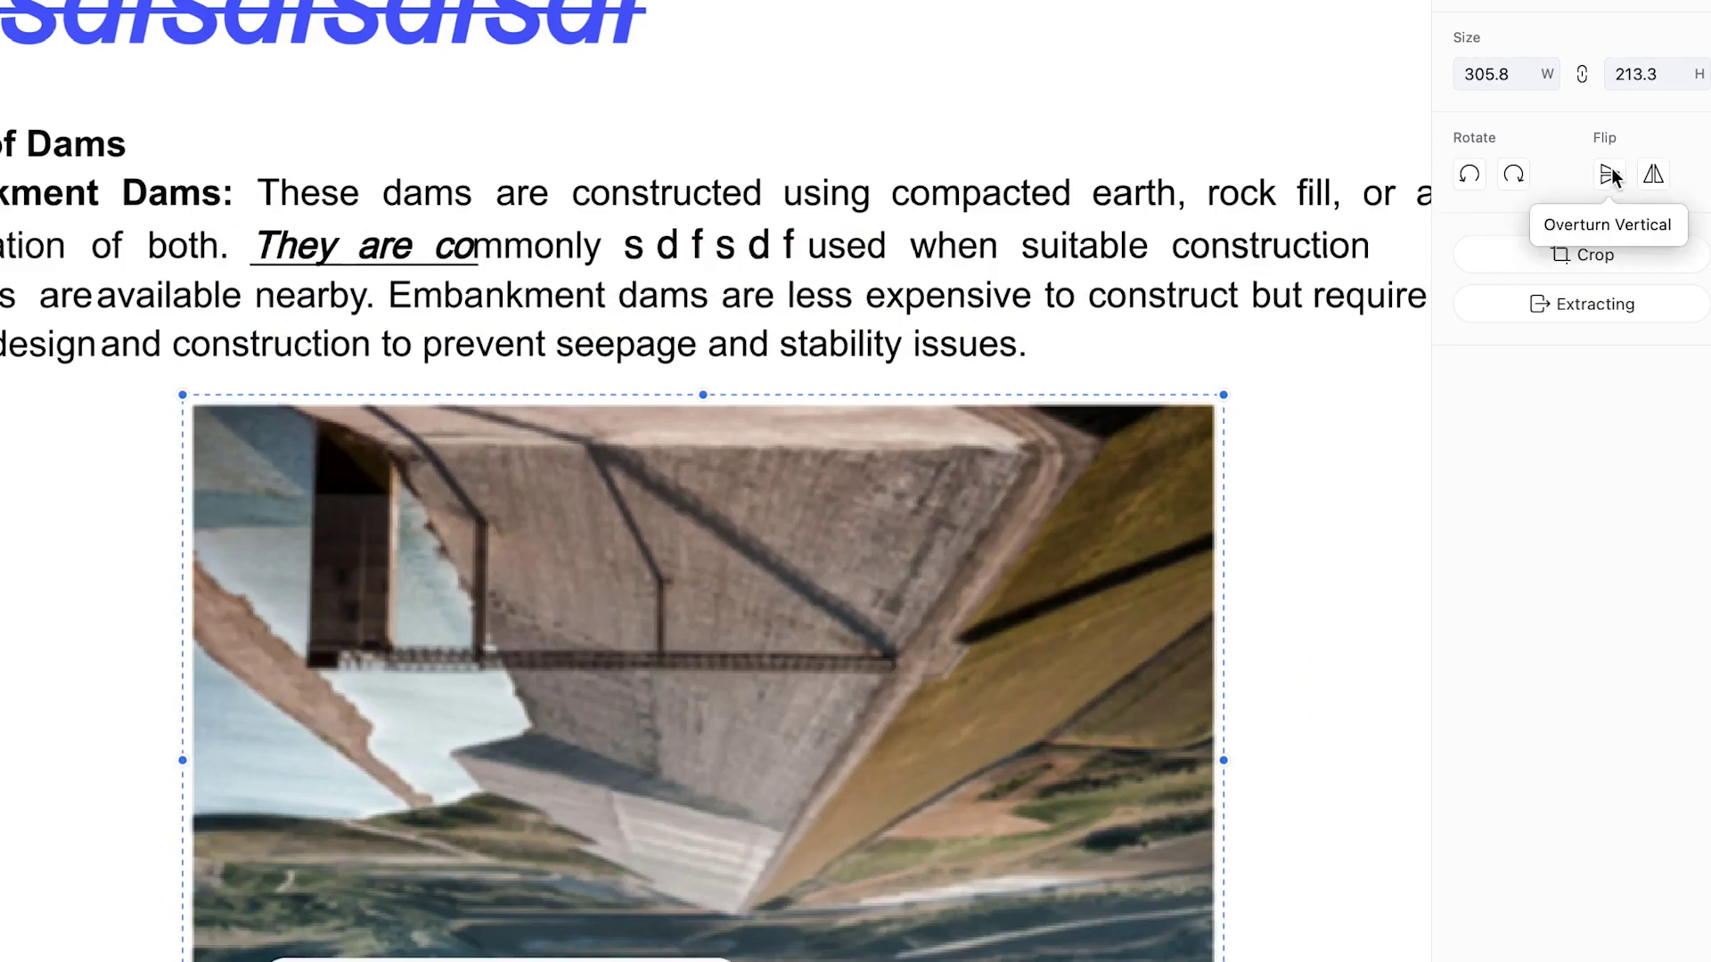
Step: Crop the dam photo down to 225.6 × 162.4
{"action": "left_click", "coordinate": [1545, 258]}
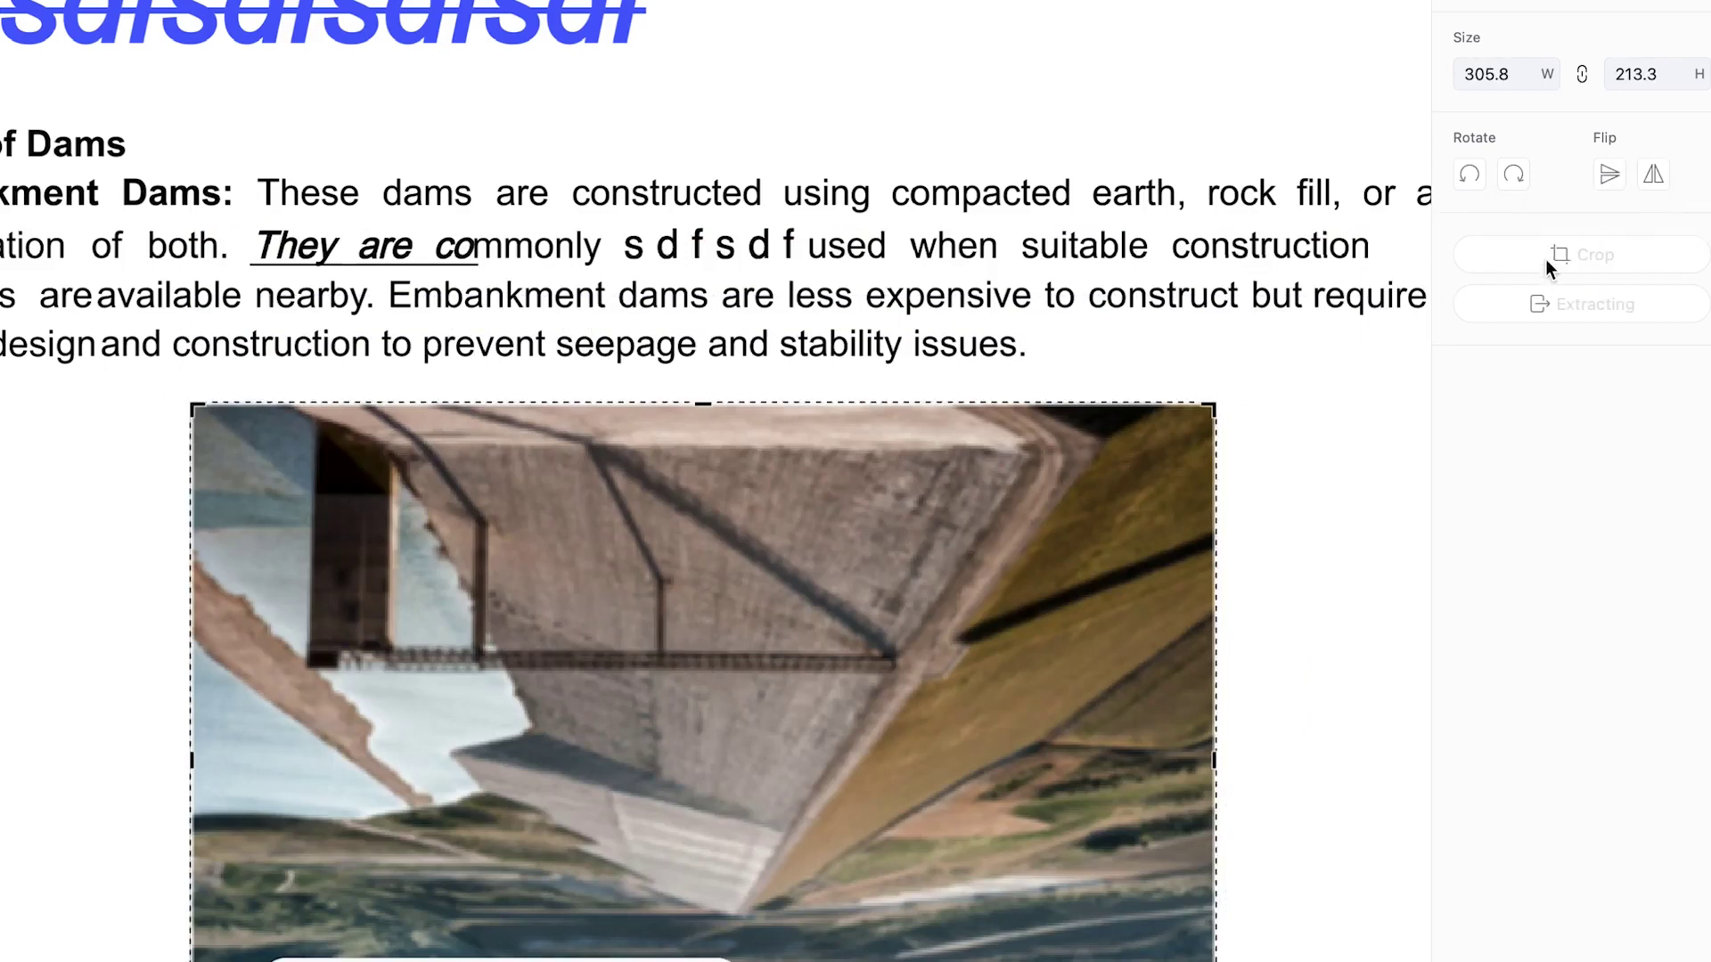
{"action": "left_click_drag", "start_coordinate": [1208, 408], "coordinate": [946, 575]}
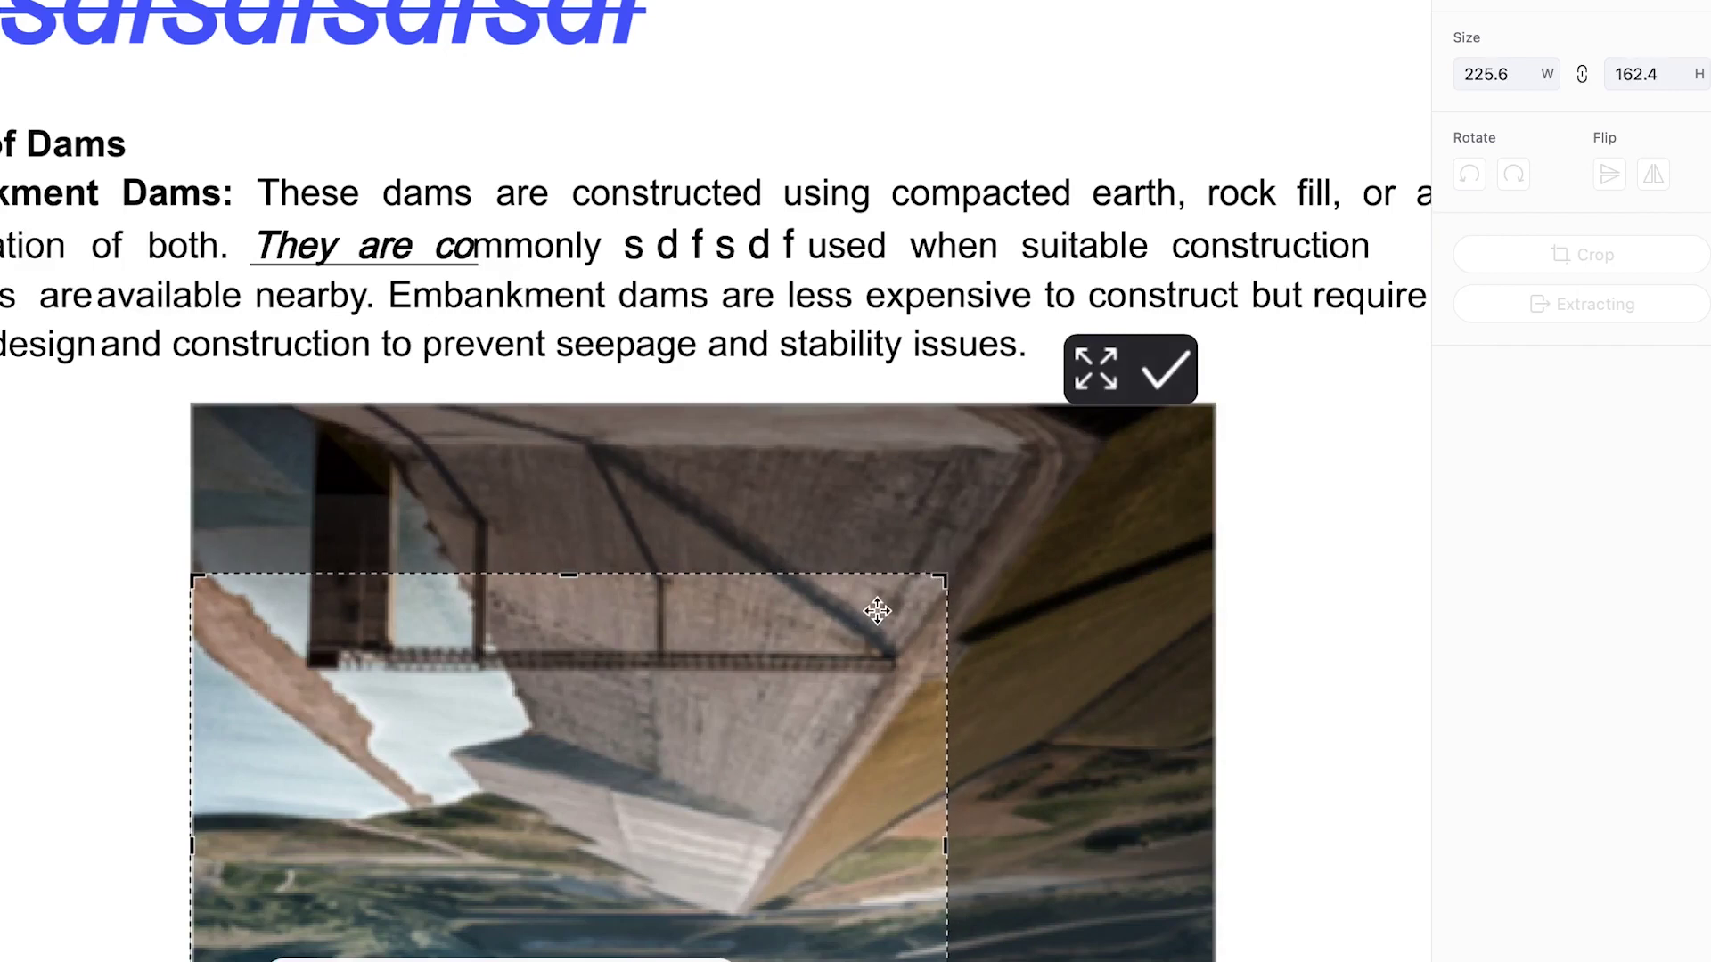
{"action": "left_click", "coordinate": [1165, 369]}
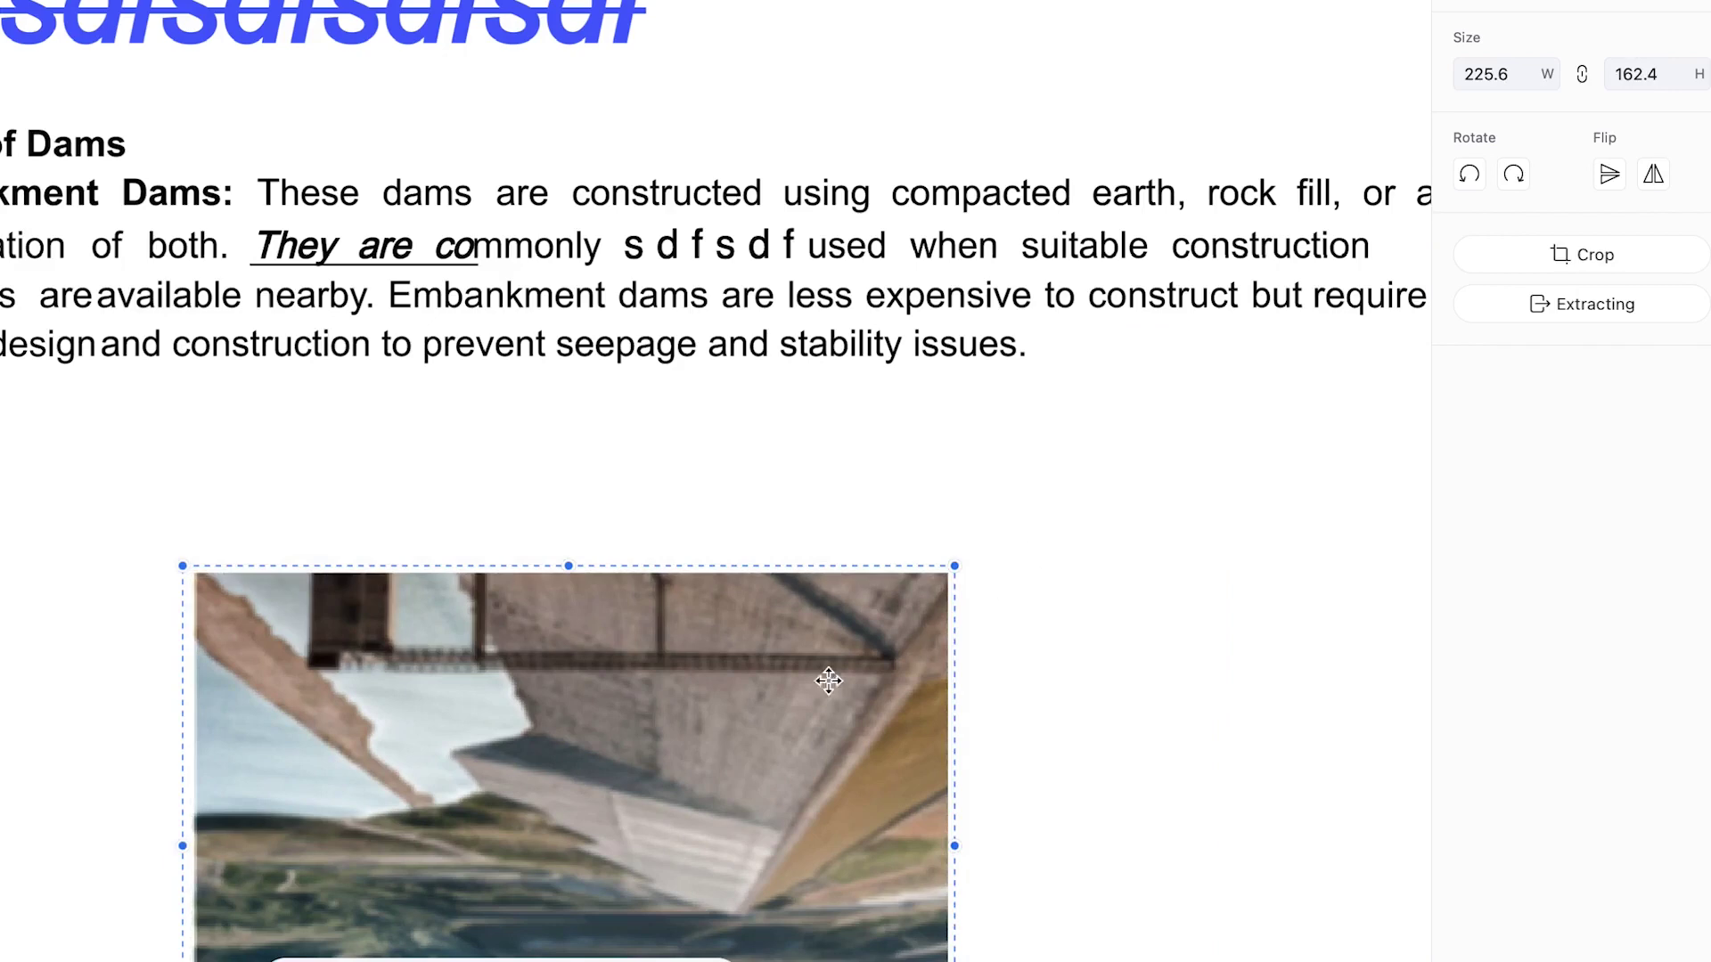
{"action": "scroll", "coordinate": [682, 760], "scroll_direction": "down", "scroll_amount": 5}
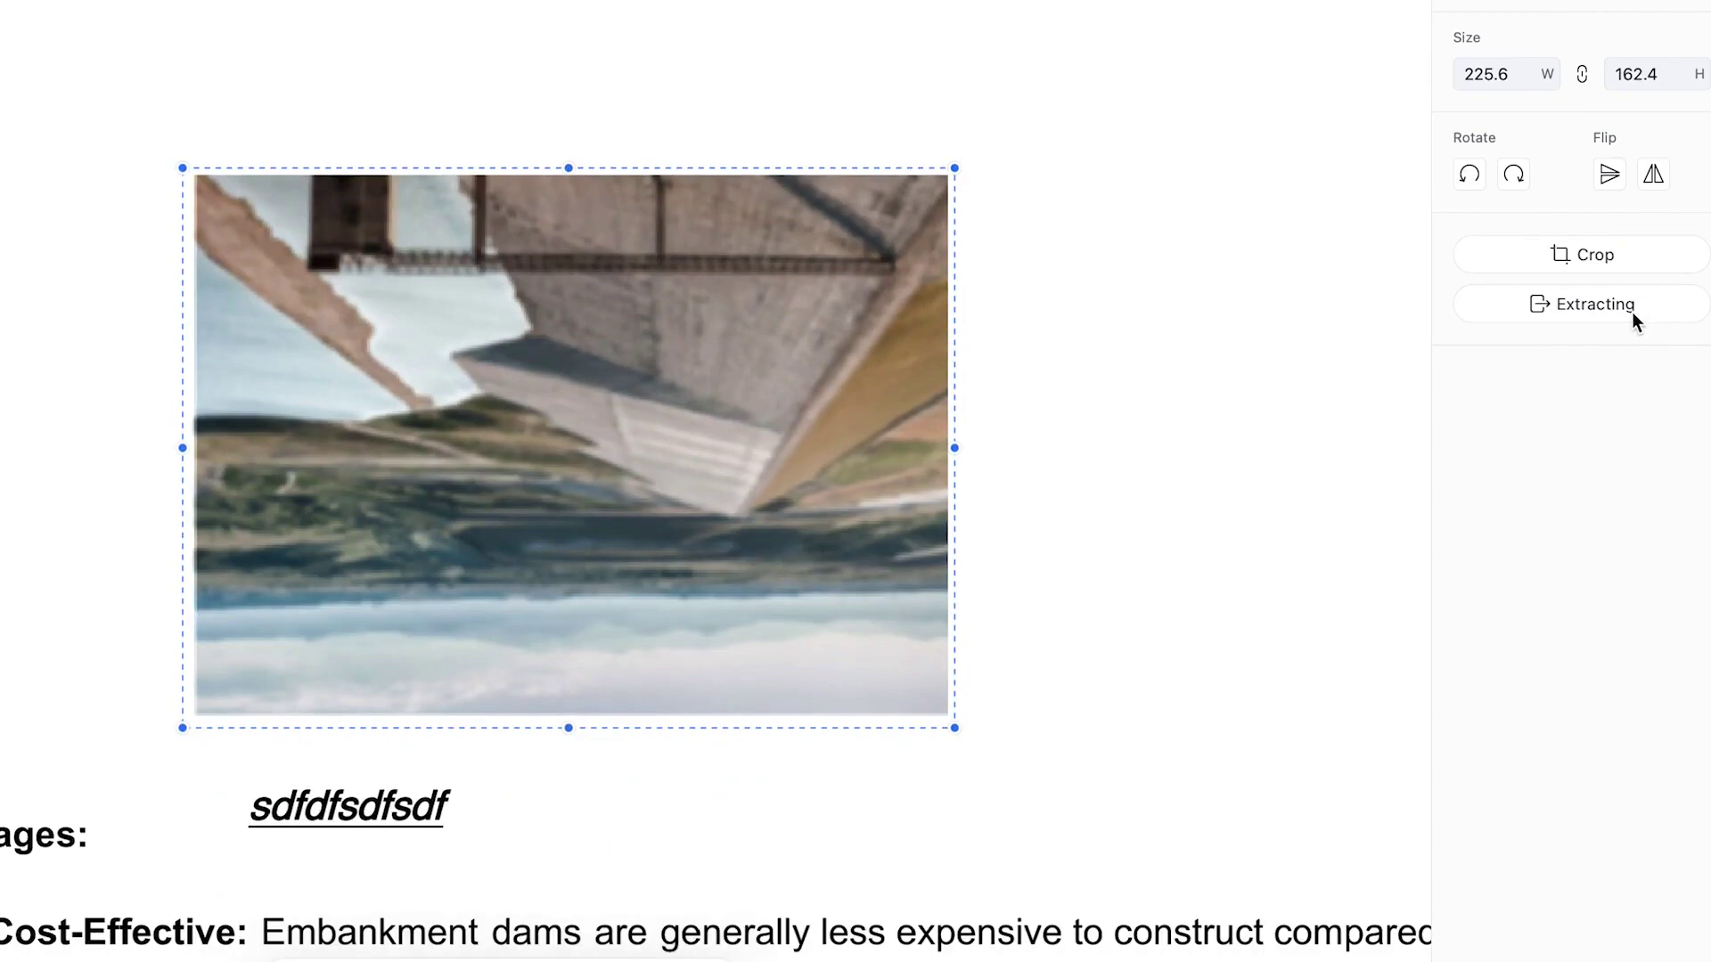
{"action": "scroll", "coordinate": [1020, 392], "scroll_direction": "up", "scroll_amount": 7}
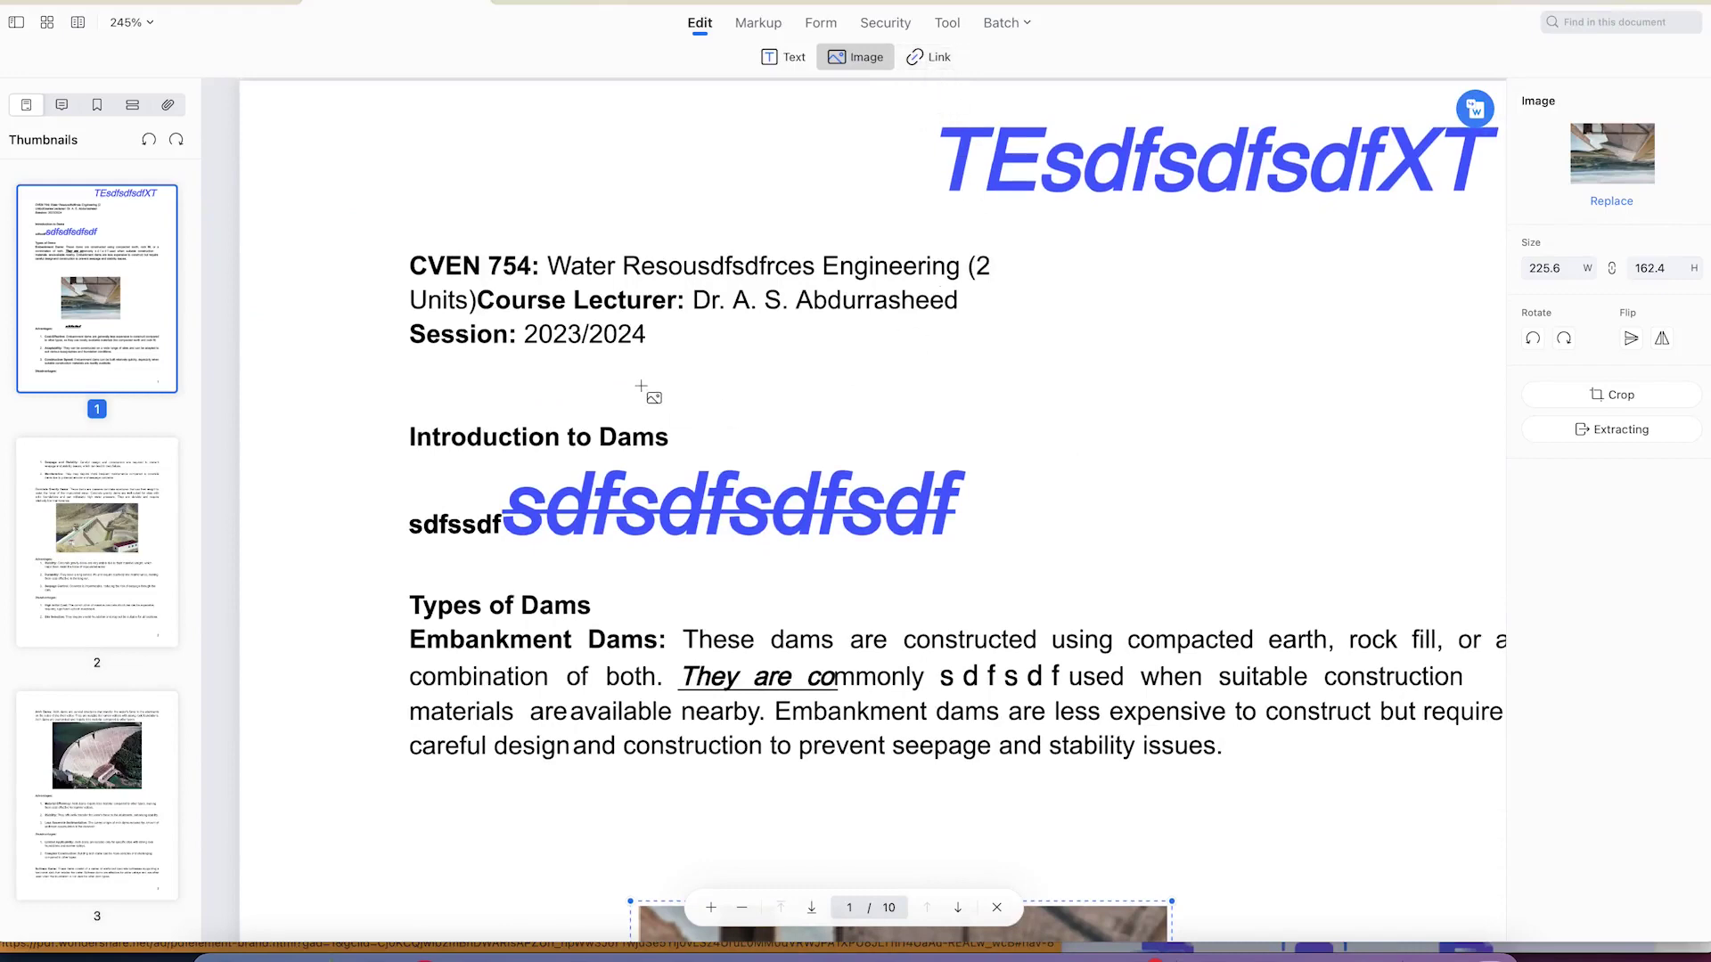
Step: Save the edited dams PDF as 'sdfsdfsd.pdf' in the Top 5 PDF Editors folder
{"action": "left_click", "coordinate": [119, 7]}
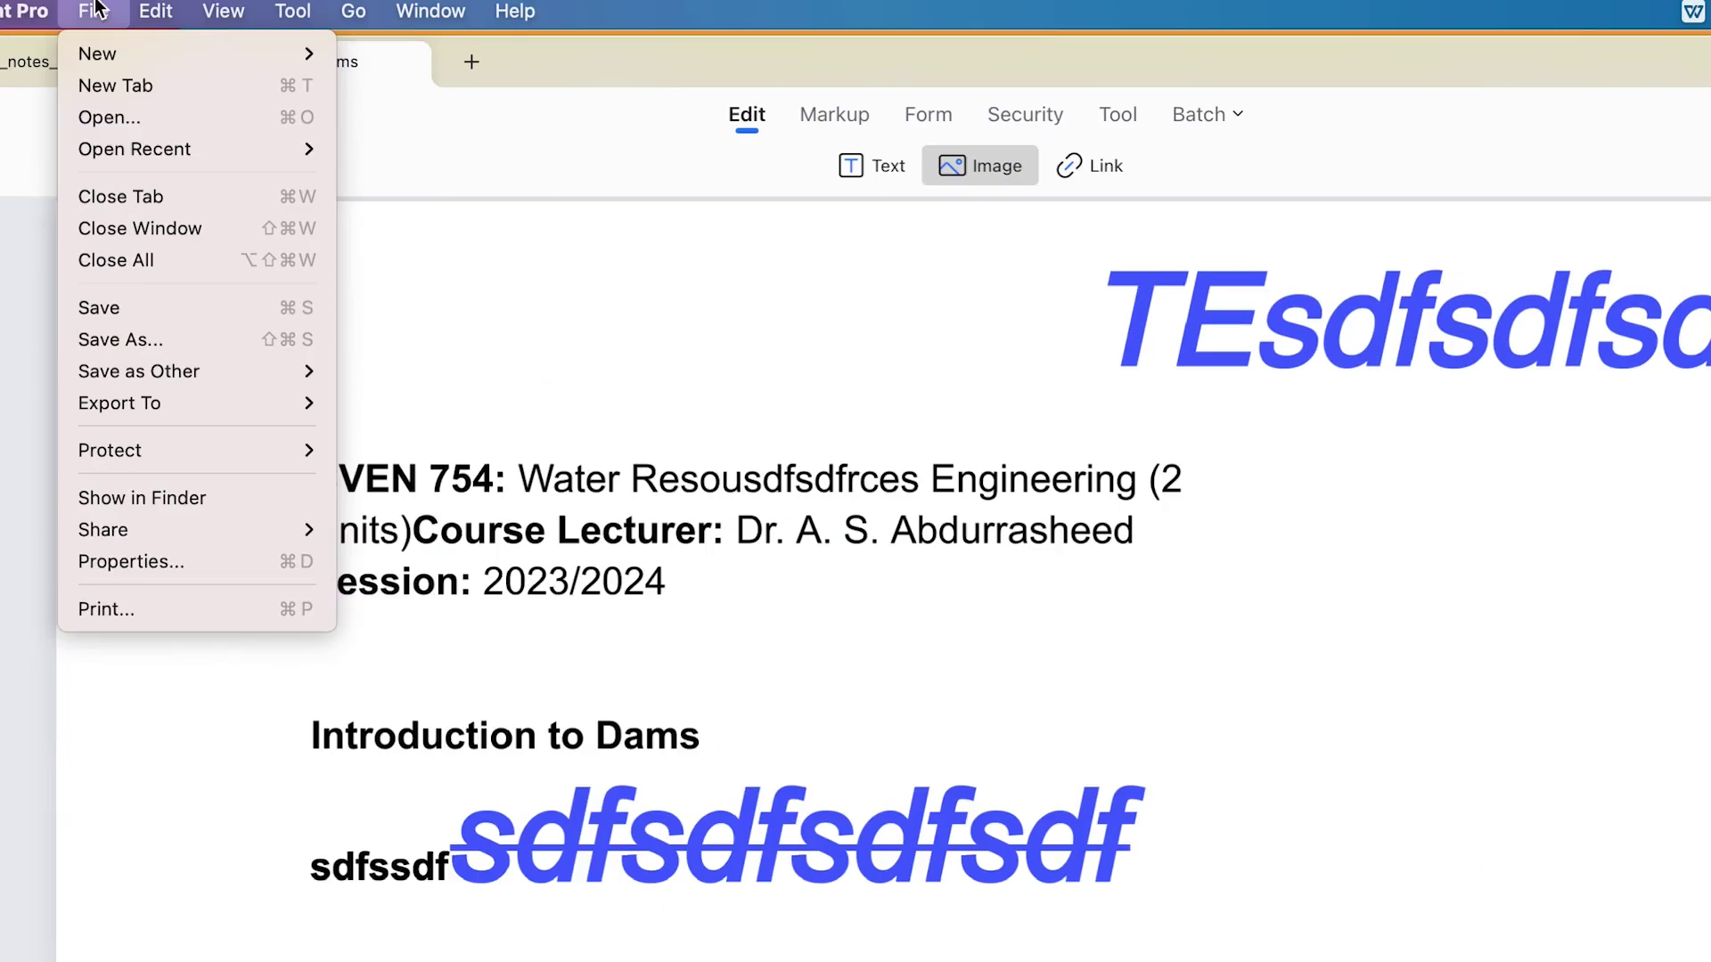
{"action": "left_click", "coordinate": [186, 340]}
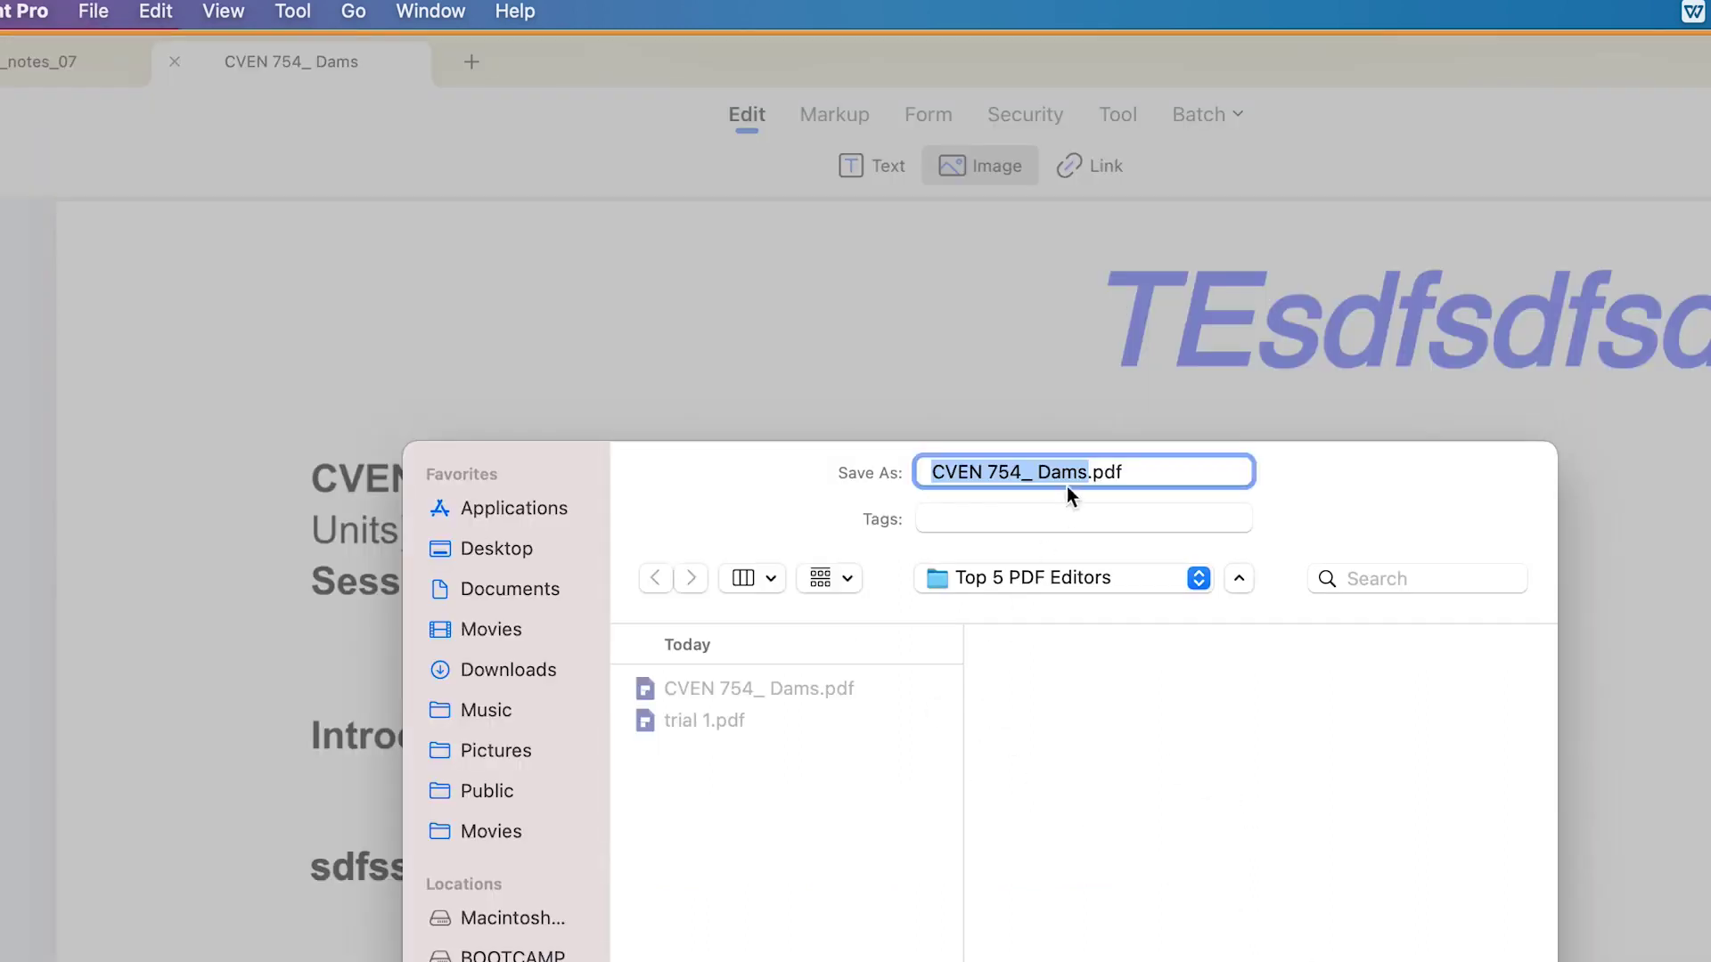
{"action": "type", "text": "sdfsdfsd"}
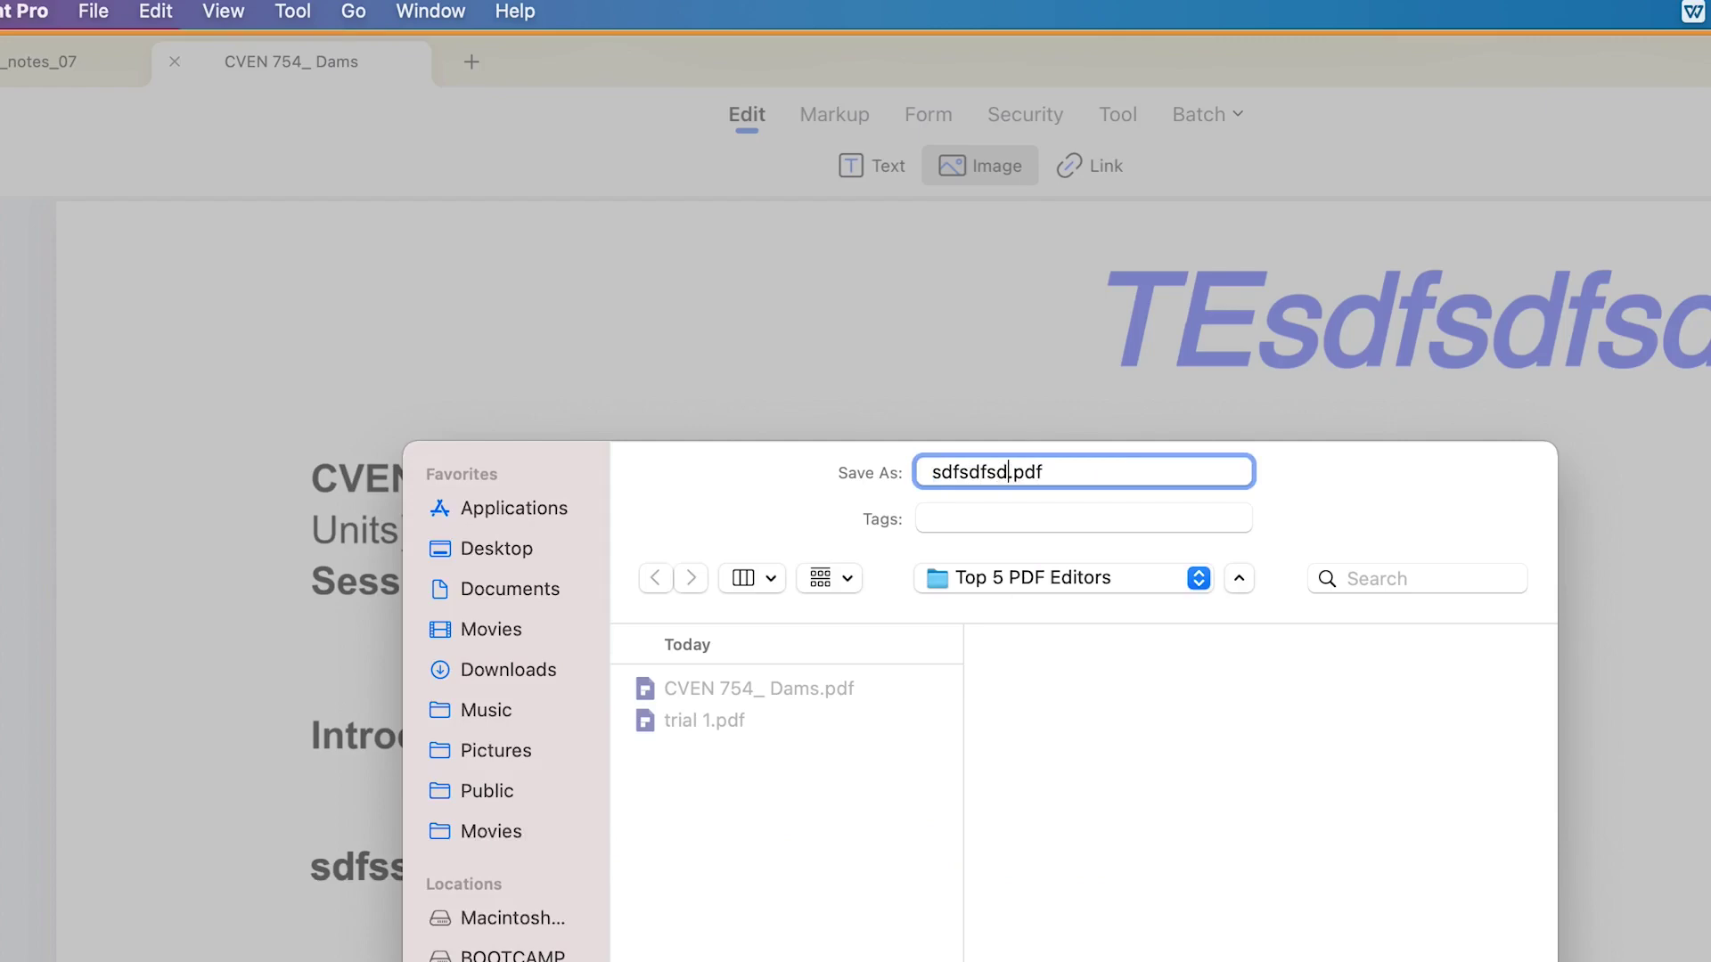
{"action": "left_click", "coordinate": [1078, 577]}
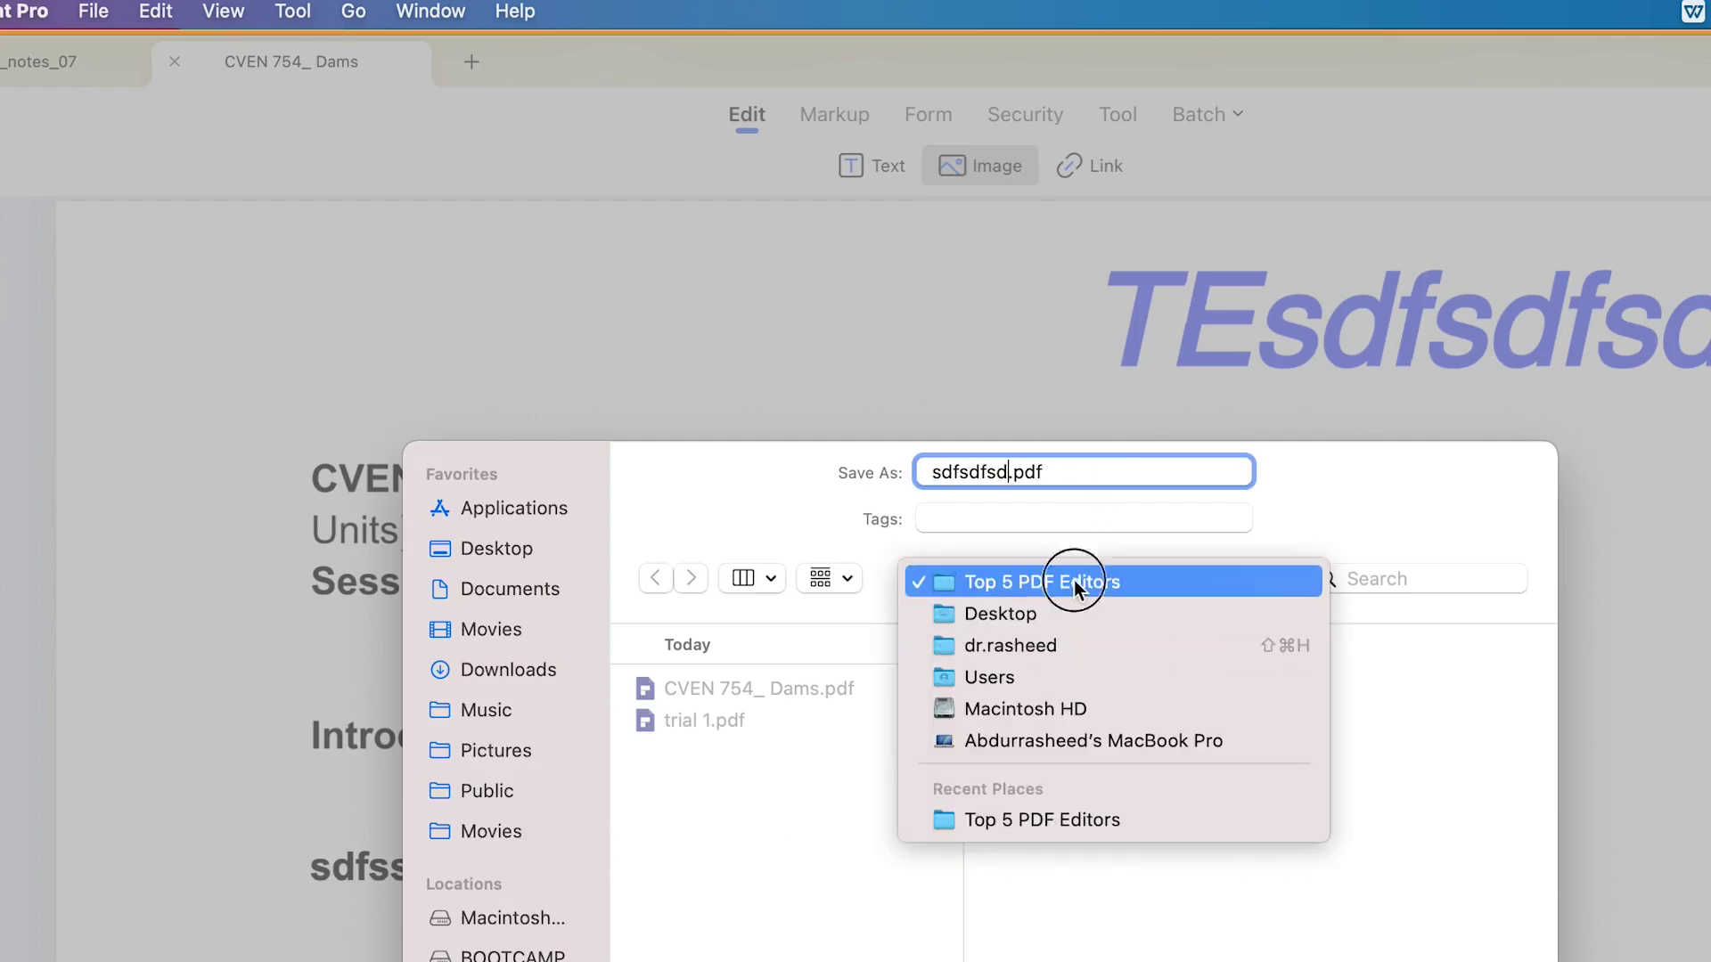
{"action": "left_click", "coordinate": [1081, 580]}
{"action": "left_click", "coordinate": [1471, 802]}
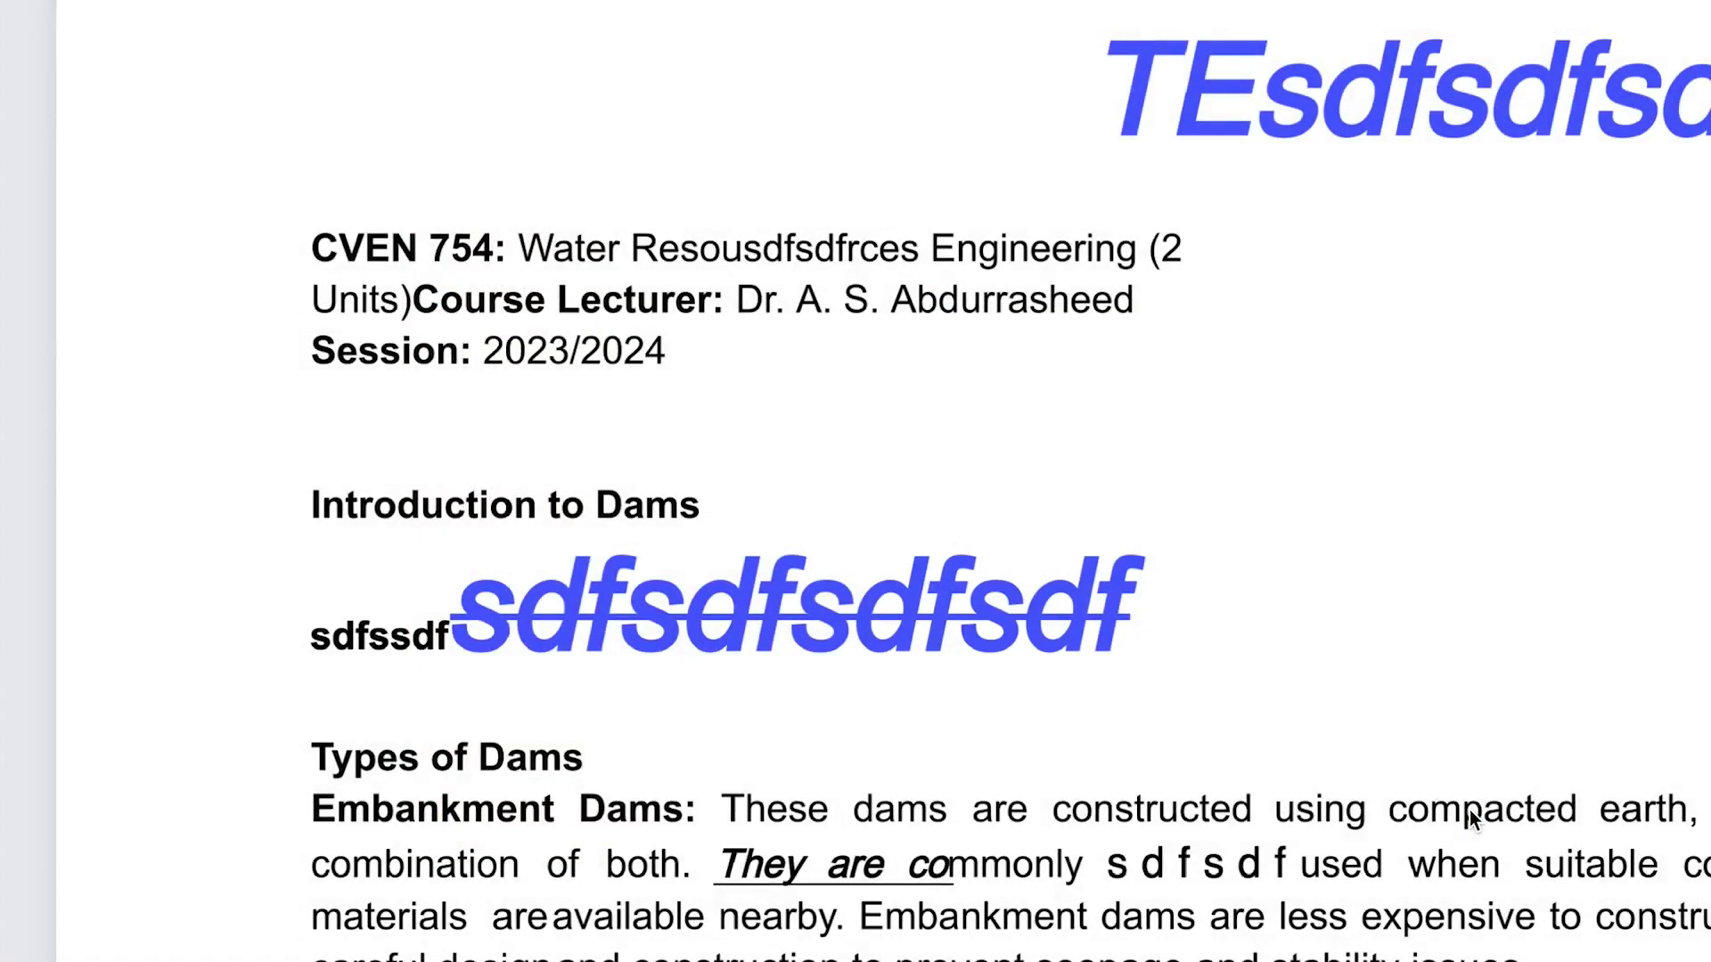